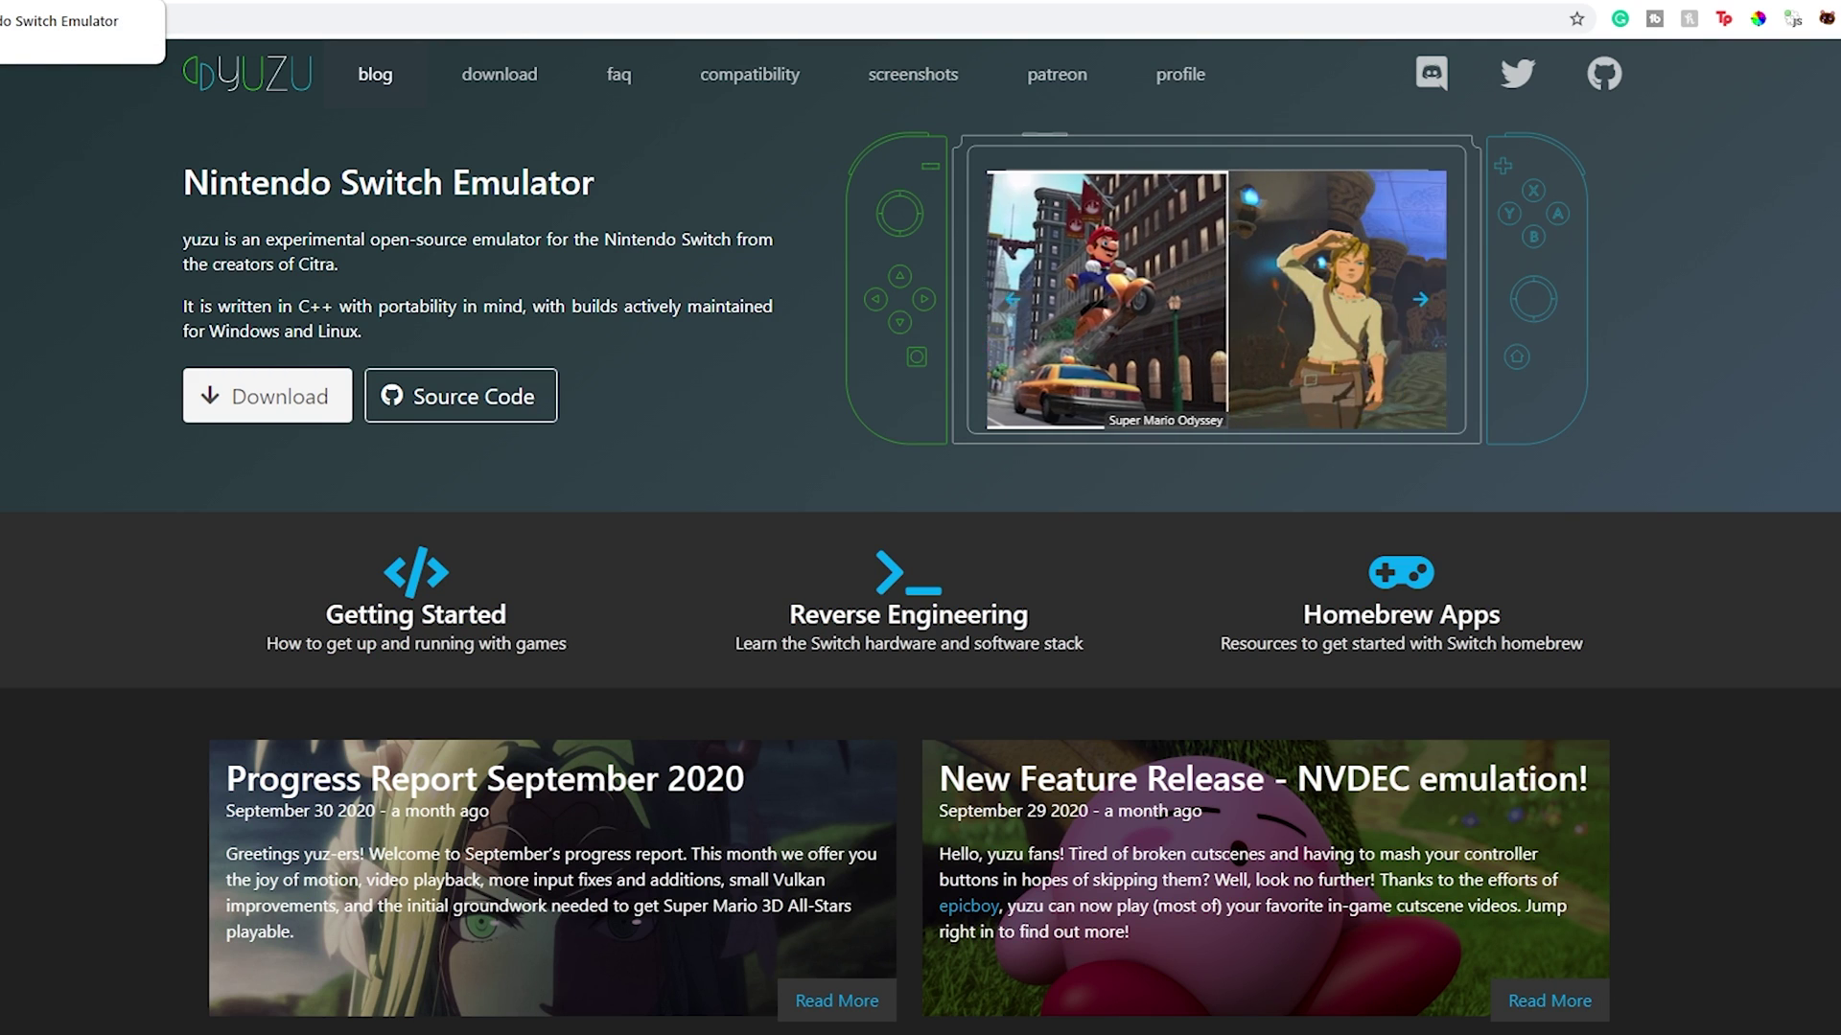
Search the computer for "yuzu" and launch the yuzu Early Access emulator.
left_click(500, 1)
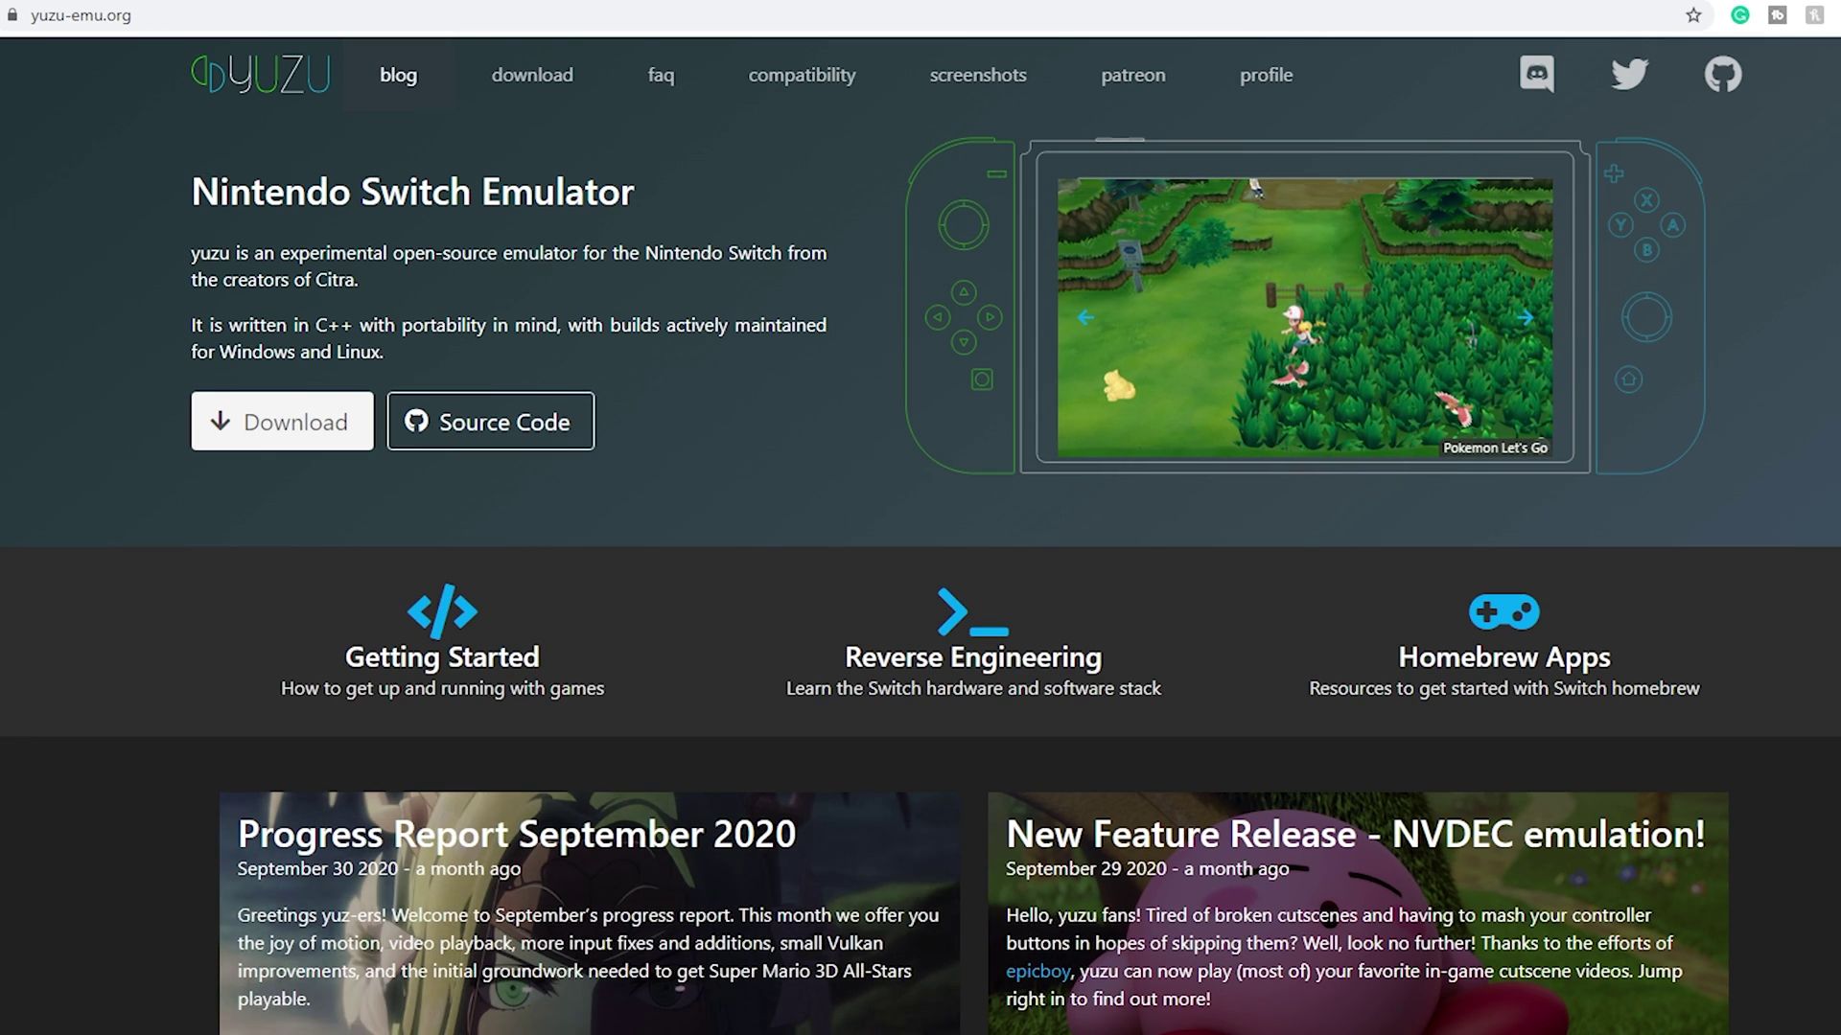
key("super")
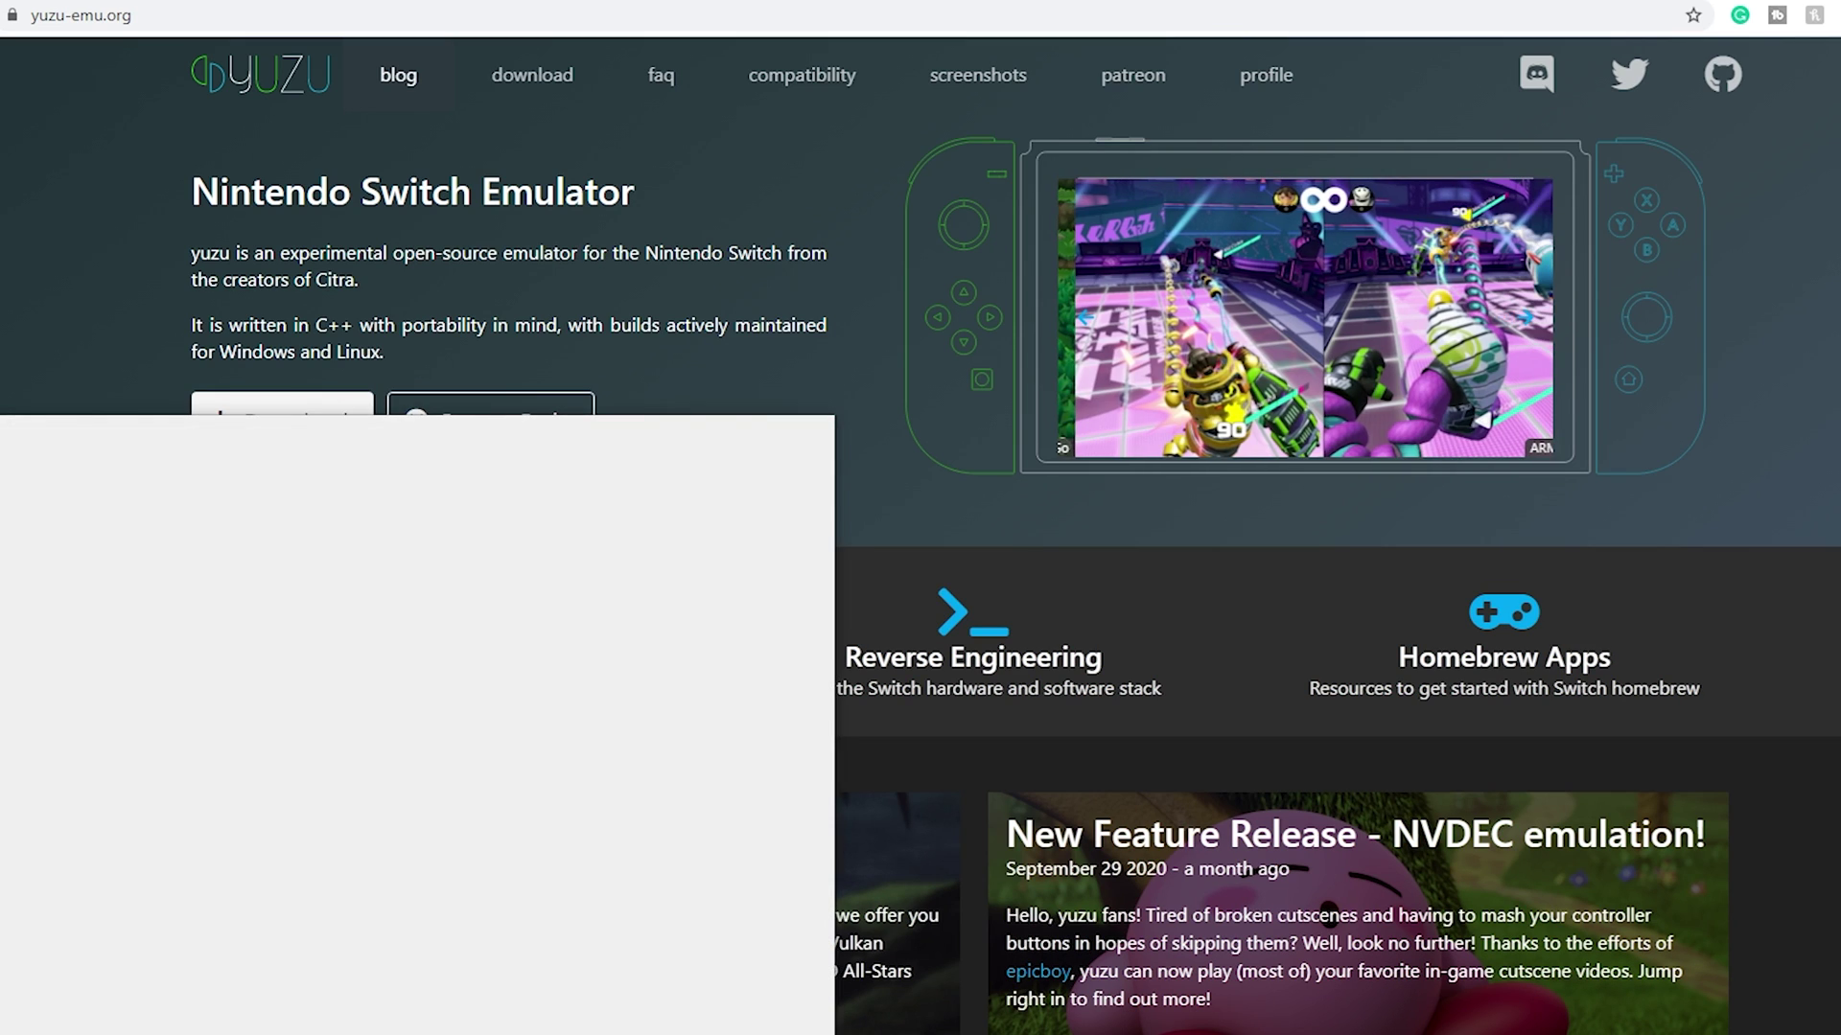
type("yuzu")
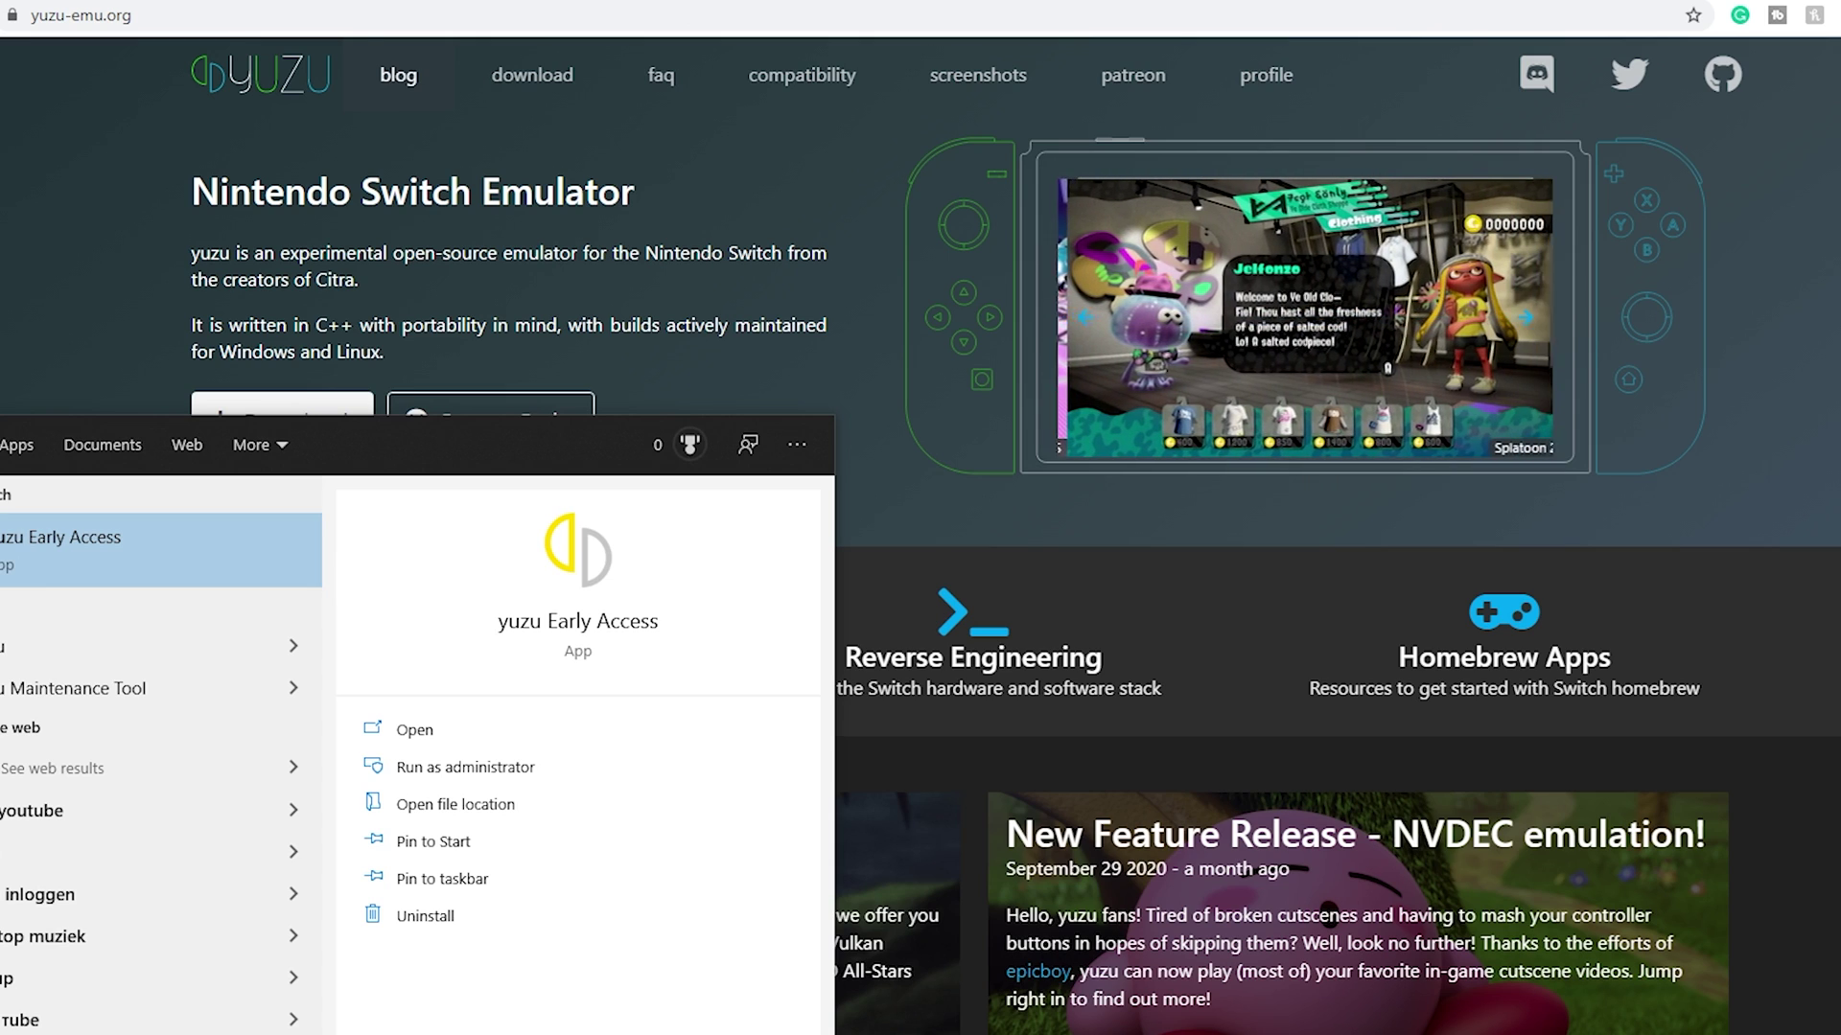
key("Return")
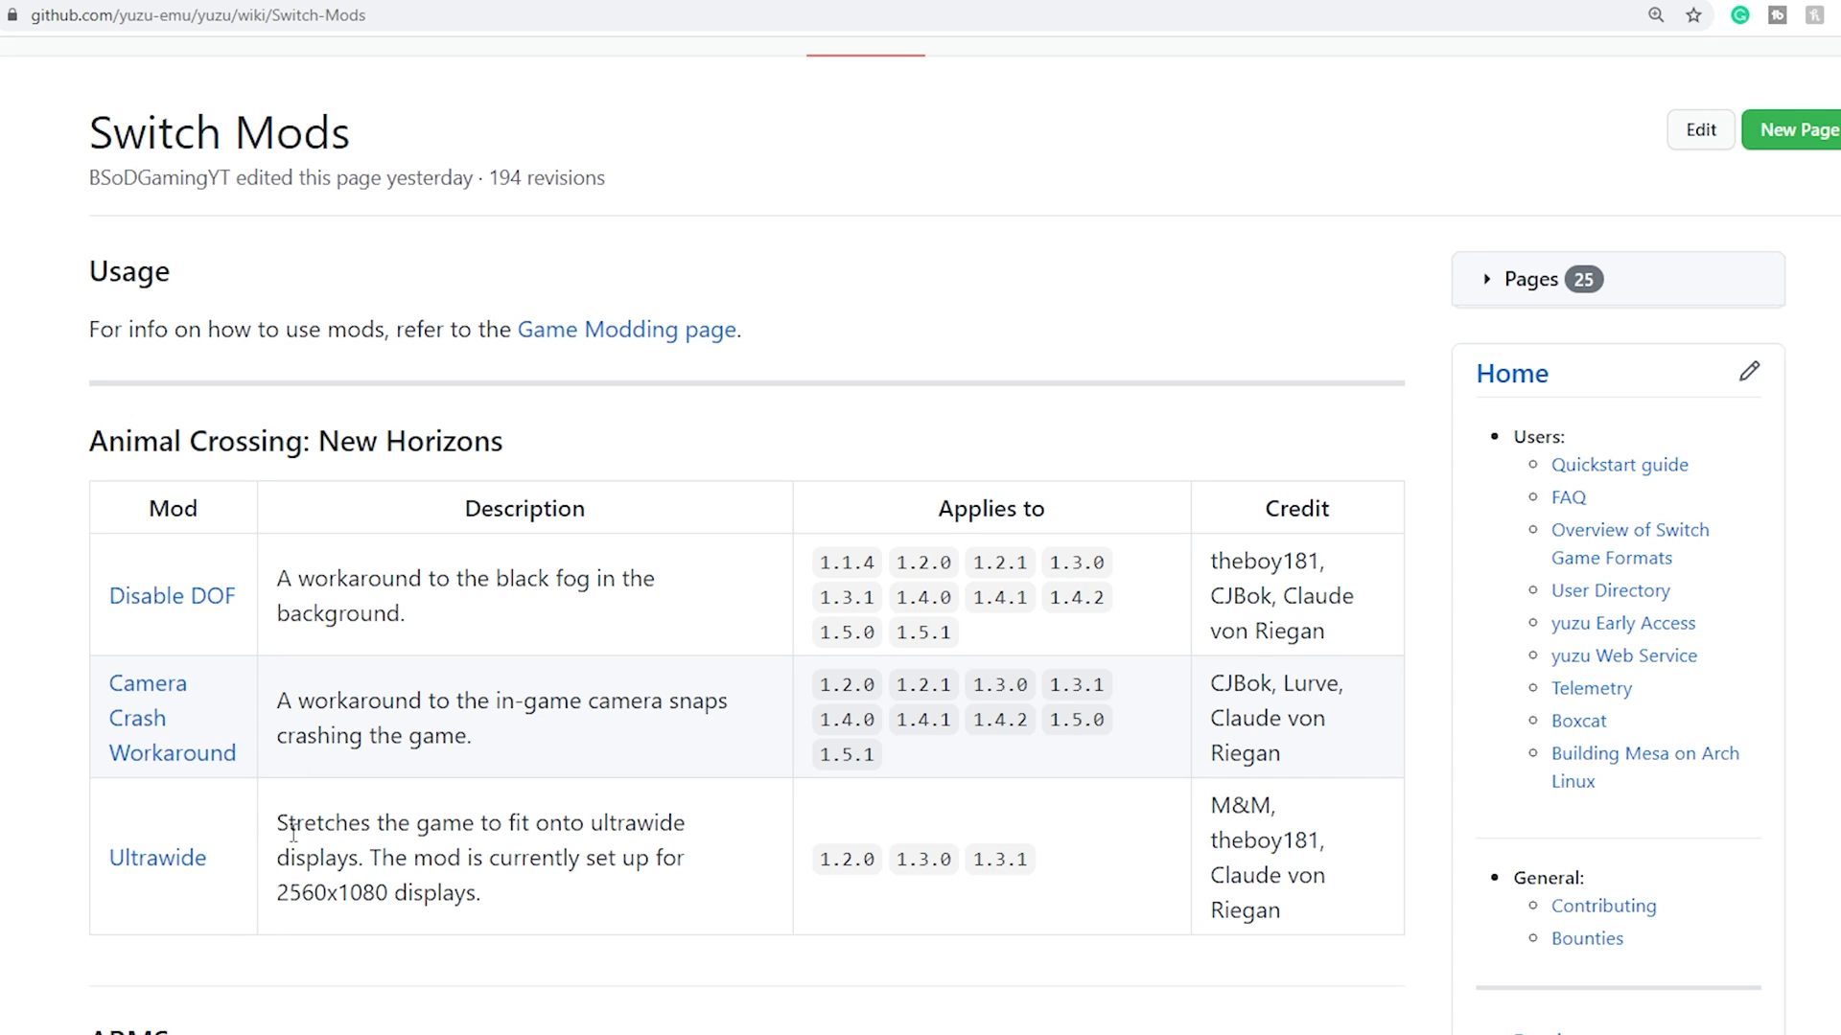
On the yuzu wiki's Switch Mods page, examine the Animal Crossing: New Horizons mod descriptions and the game versions they apply to.
left_click_drag(289, 824, 392, 893)
left_click(458, 895)
left_click_drag(821, 561, 890, 683)
left_click(890, 683)
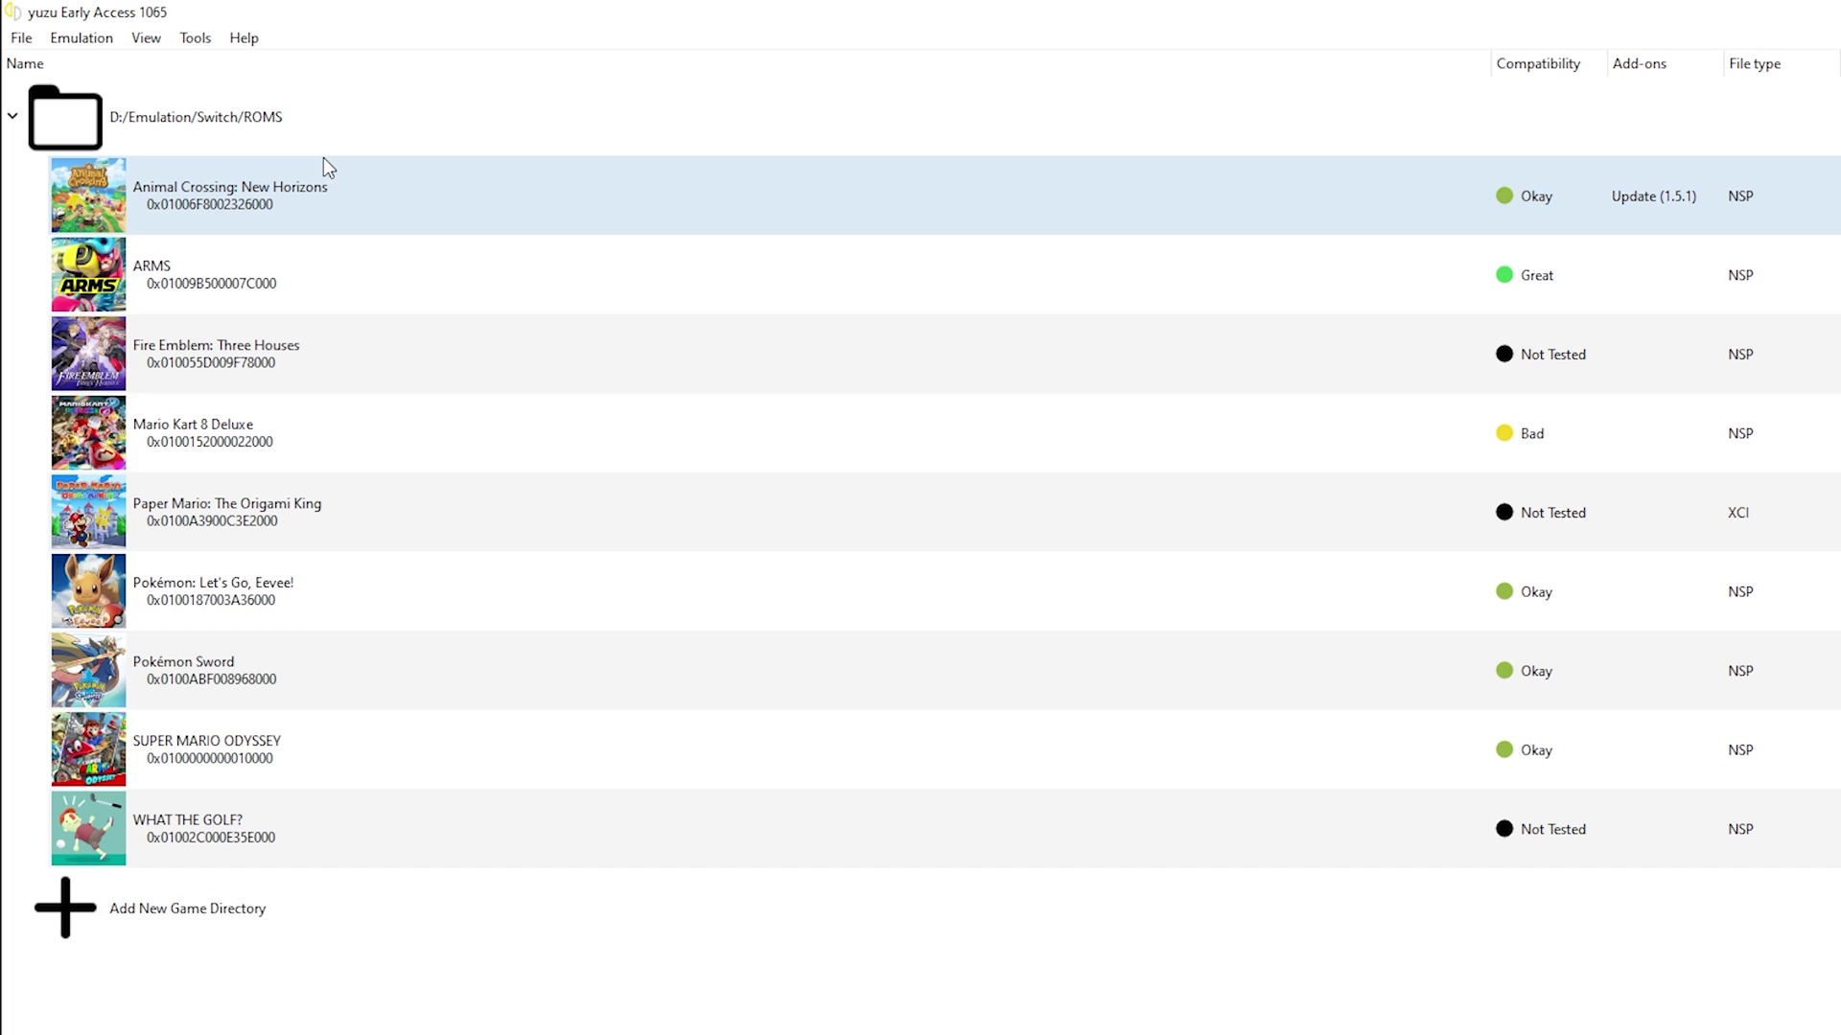
Open the mod data location of Animal Crossing: New Horizons in yuzu and inspect the CrashFixCamera and Disable-DOF folders.
right_click(262, 198)
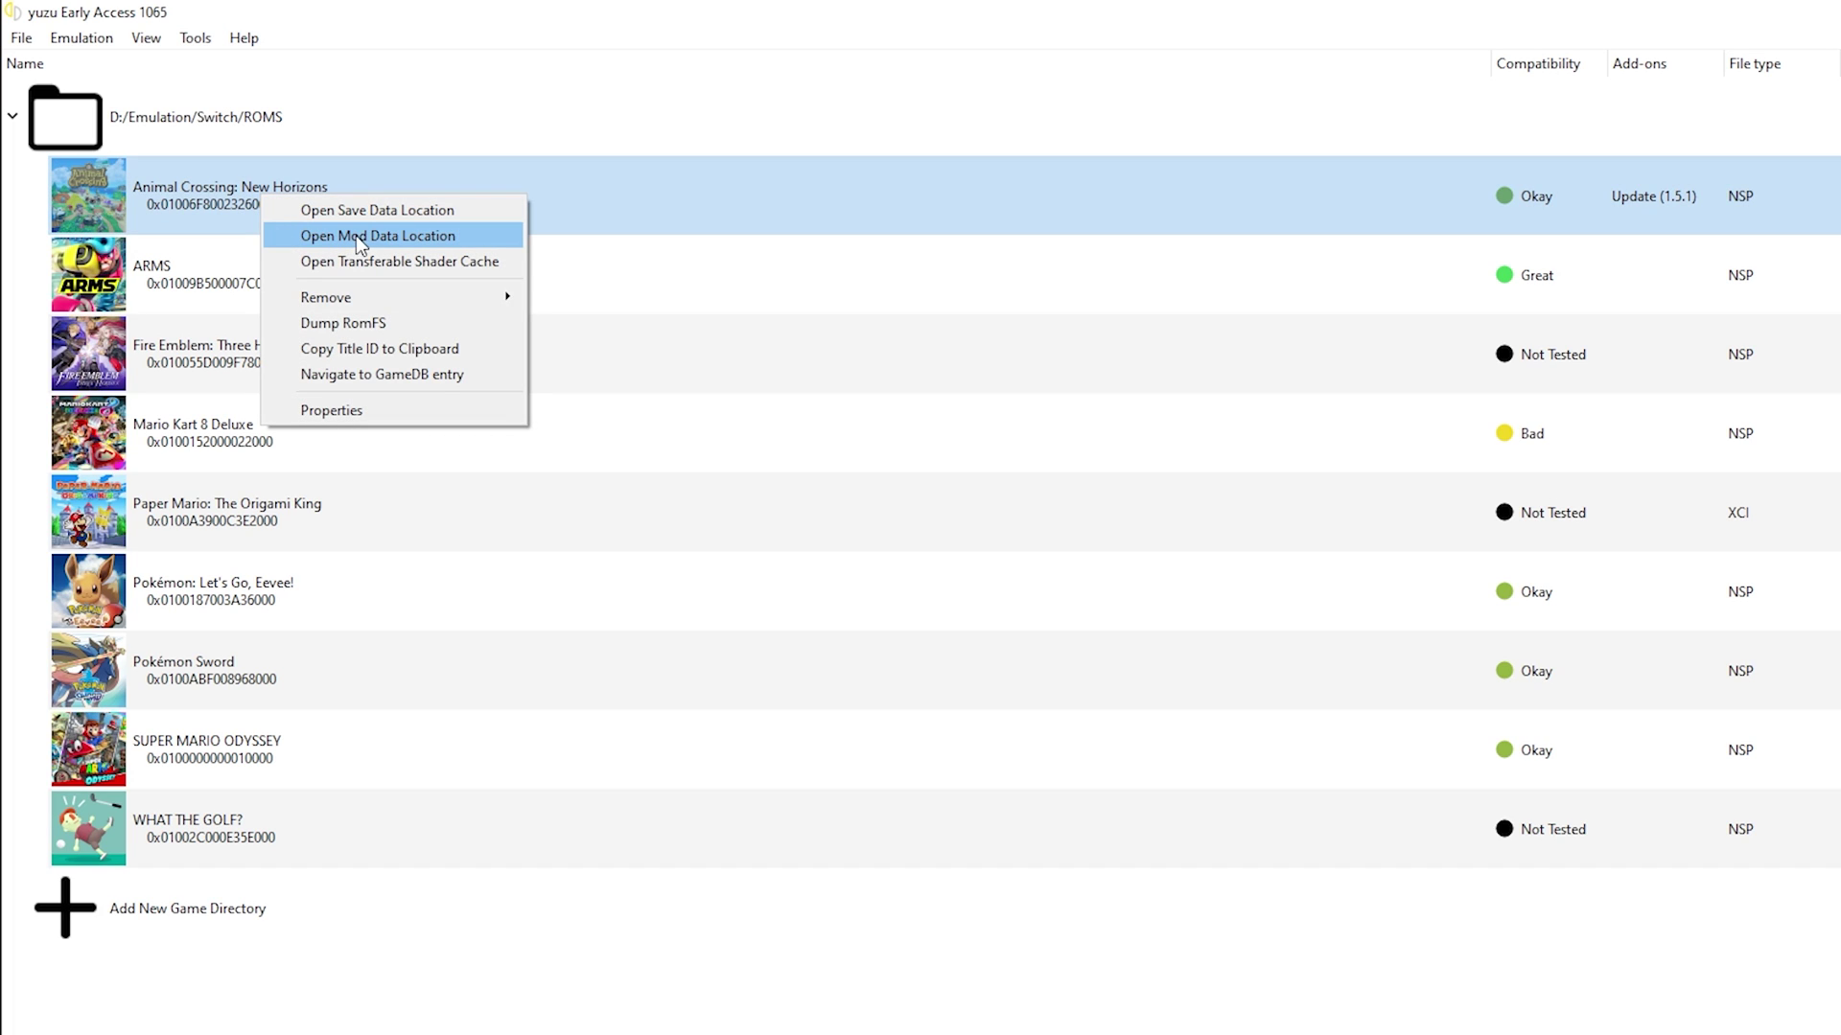
left_click(405, 239)
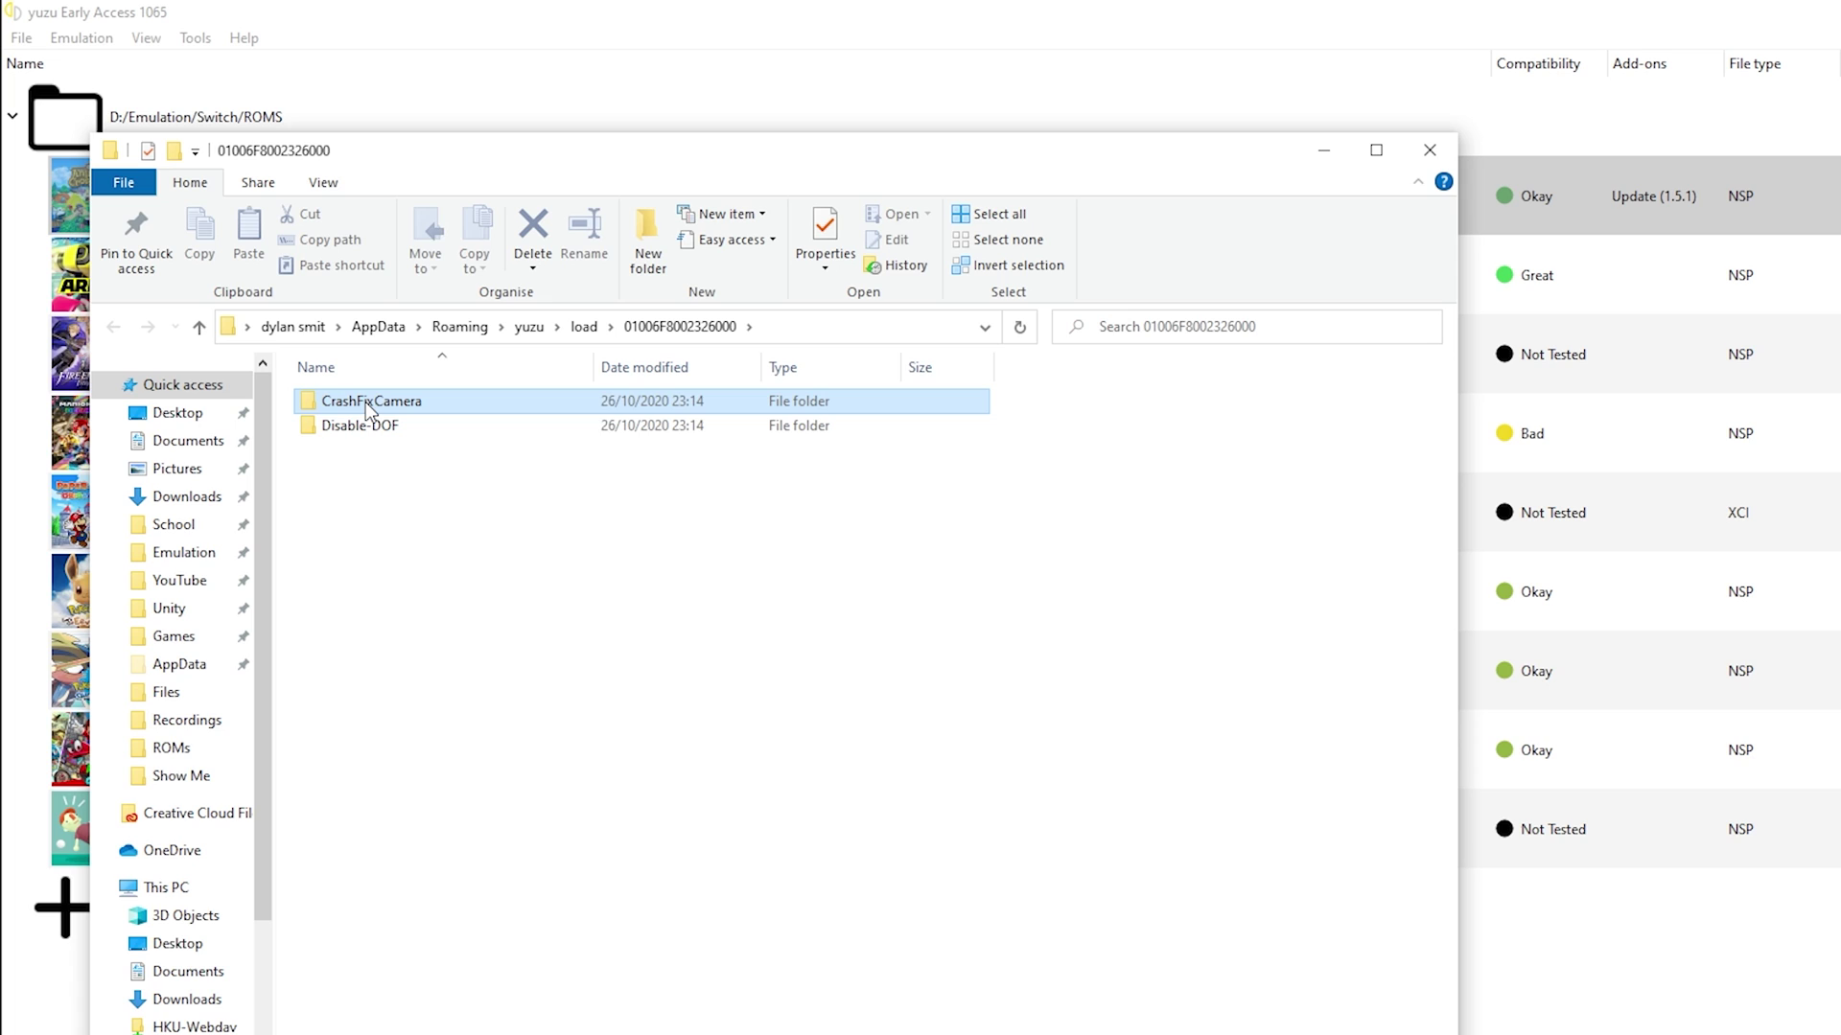
left_click(371, 422)
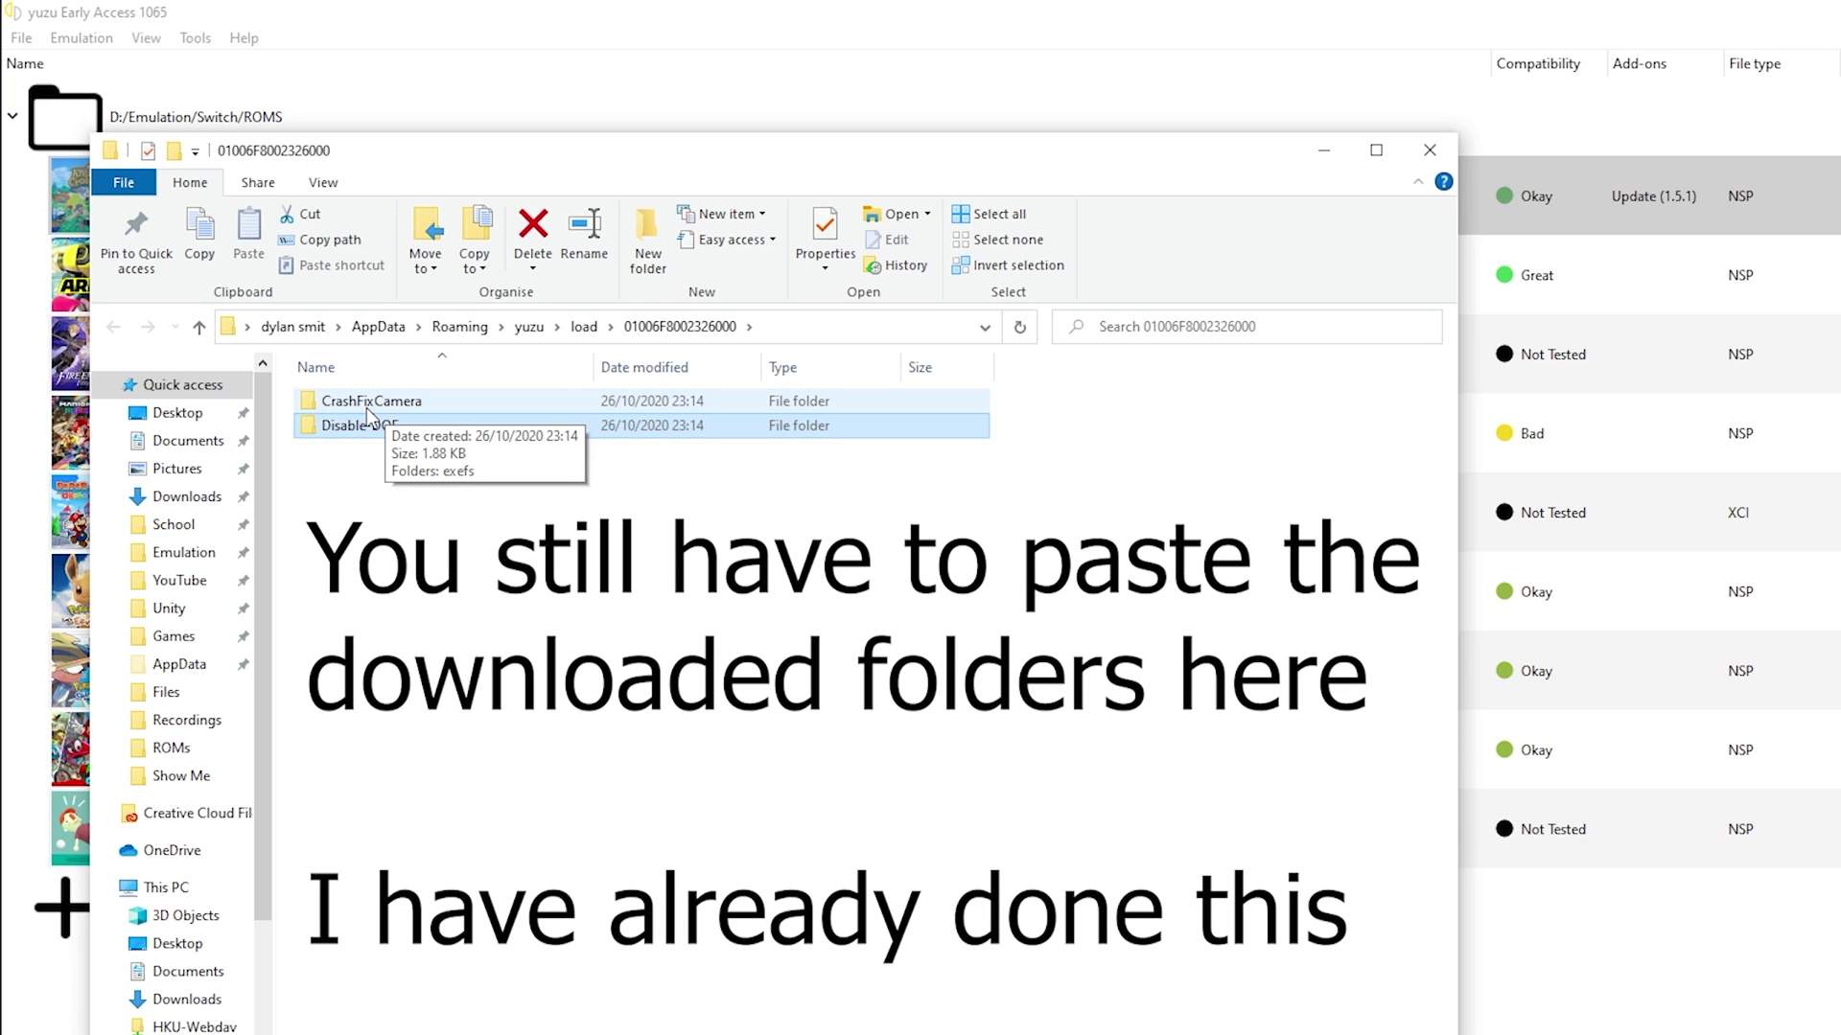
double_click(441, 407)
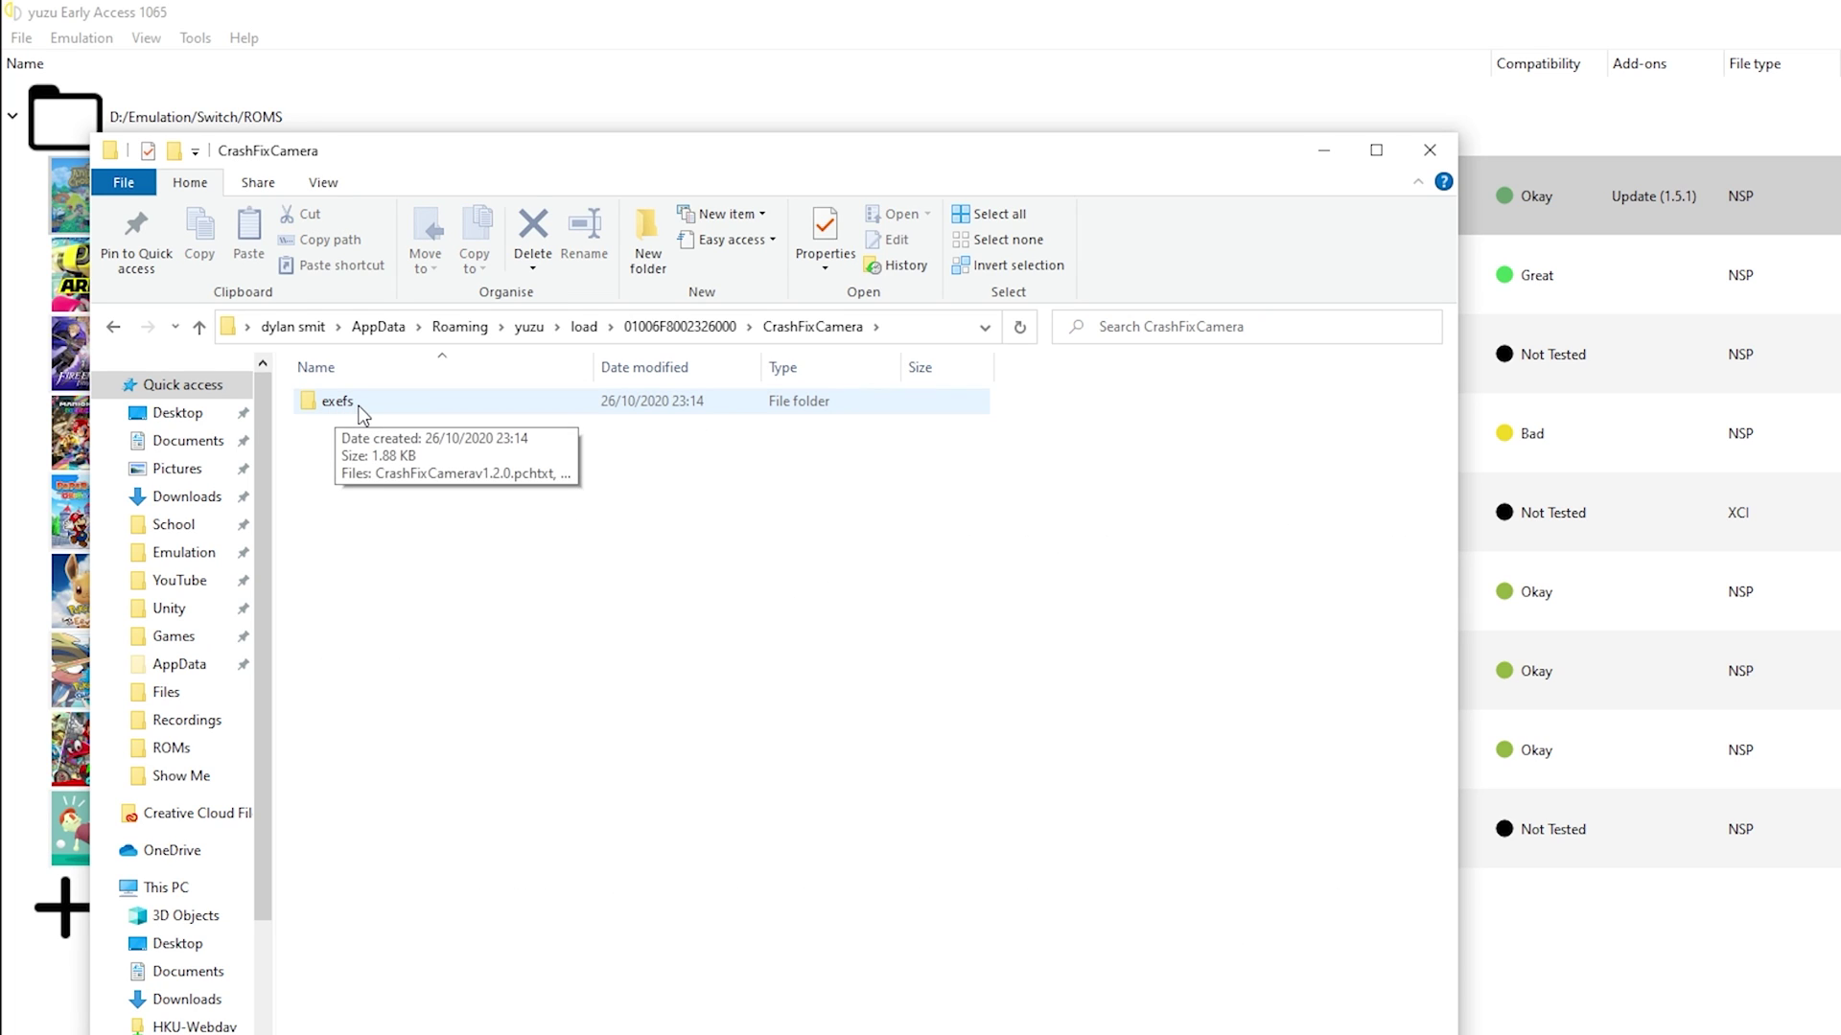
left_click(680, 325)
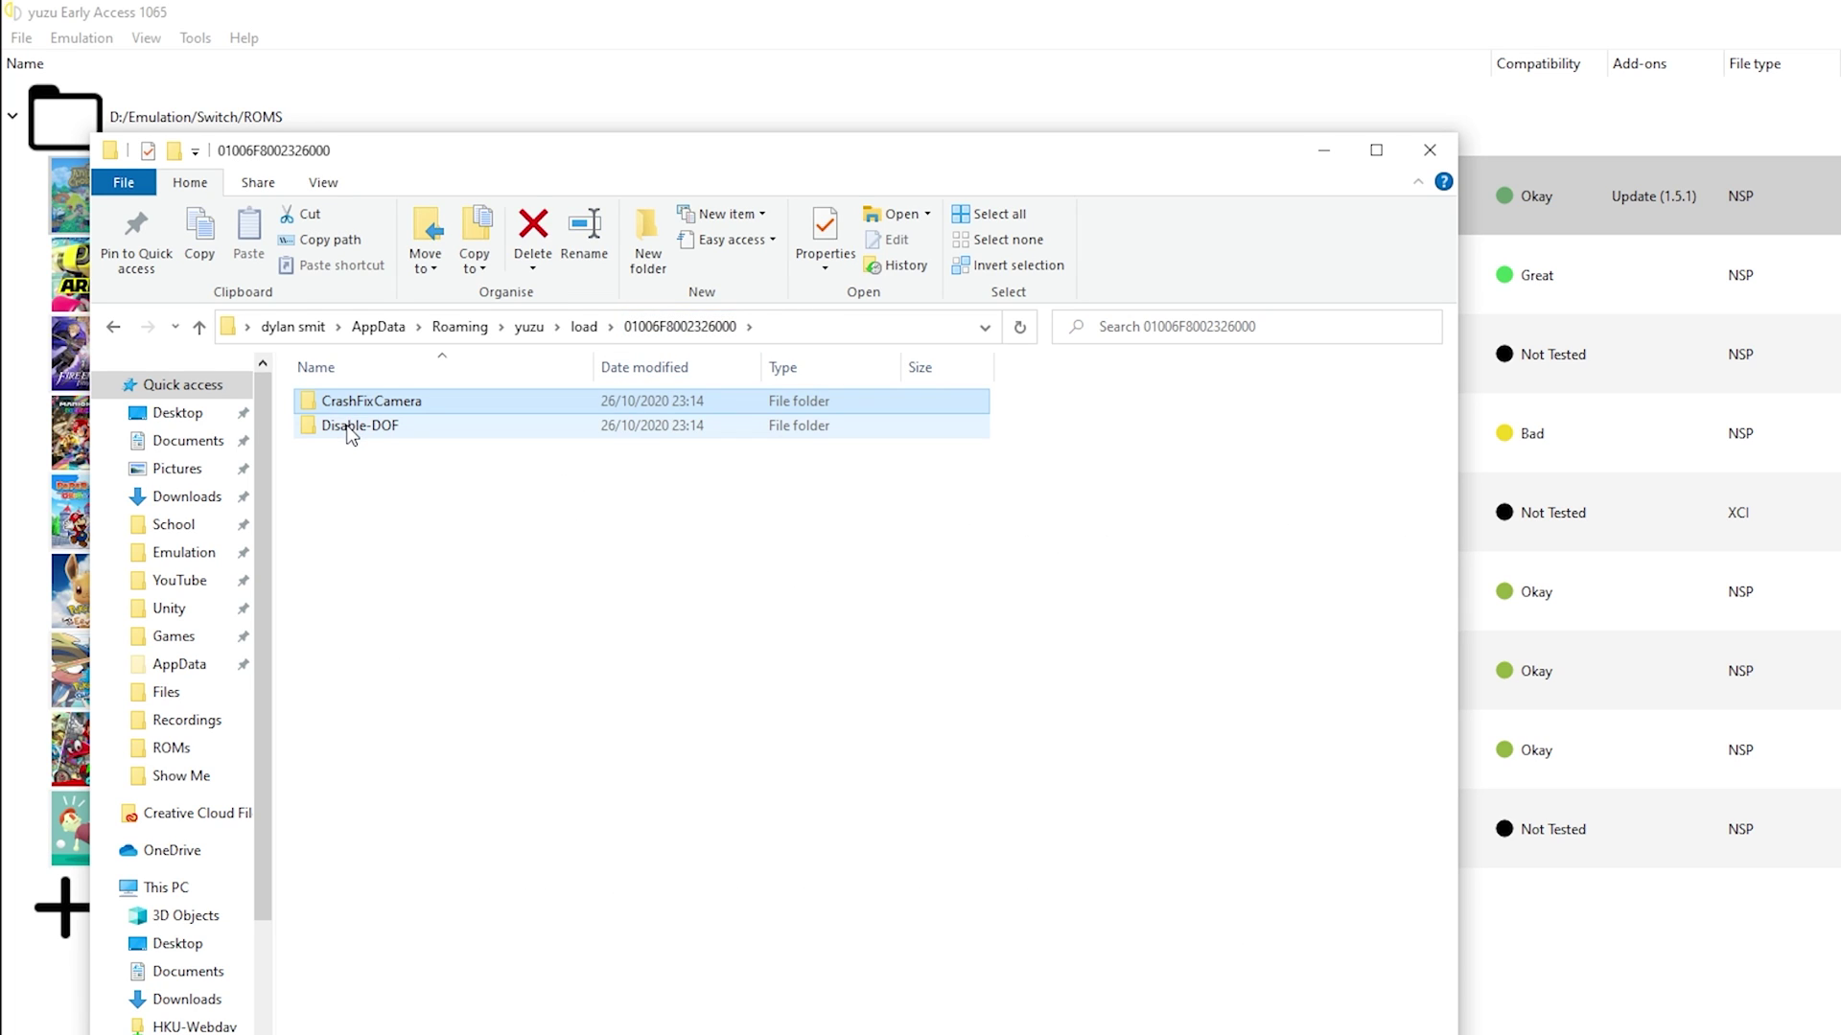
double_click(349, 428)
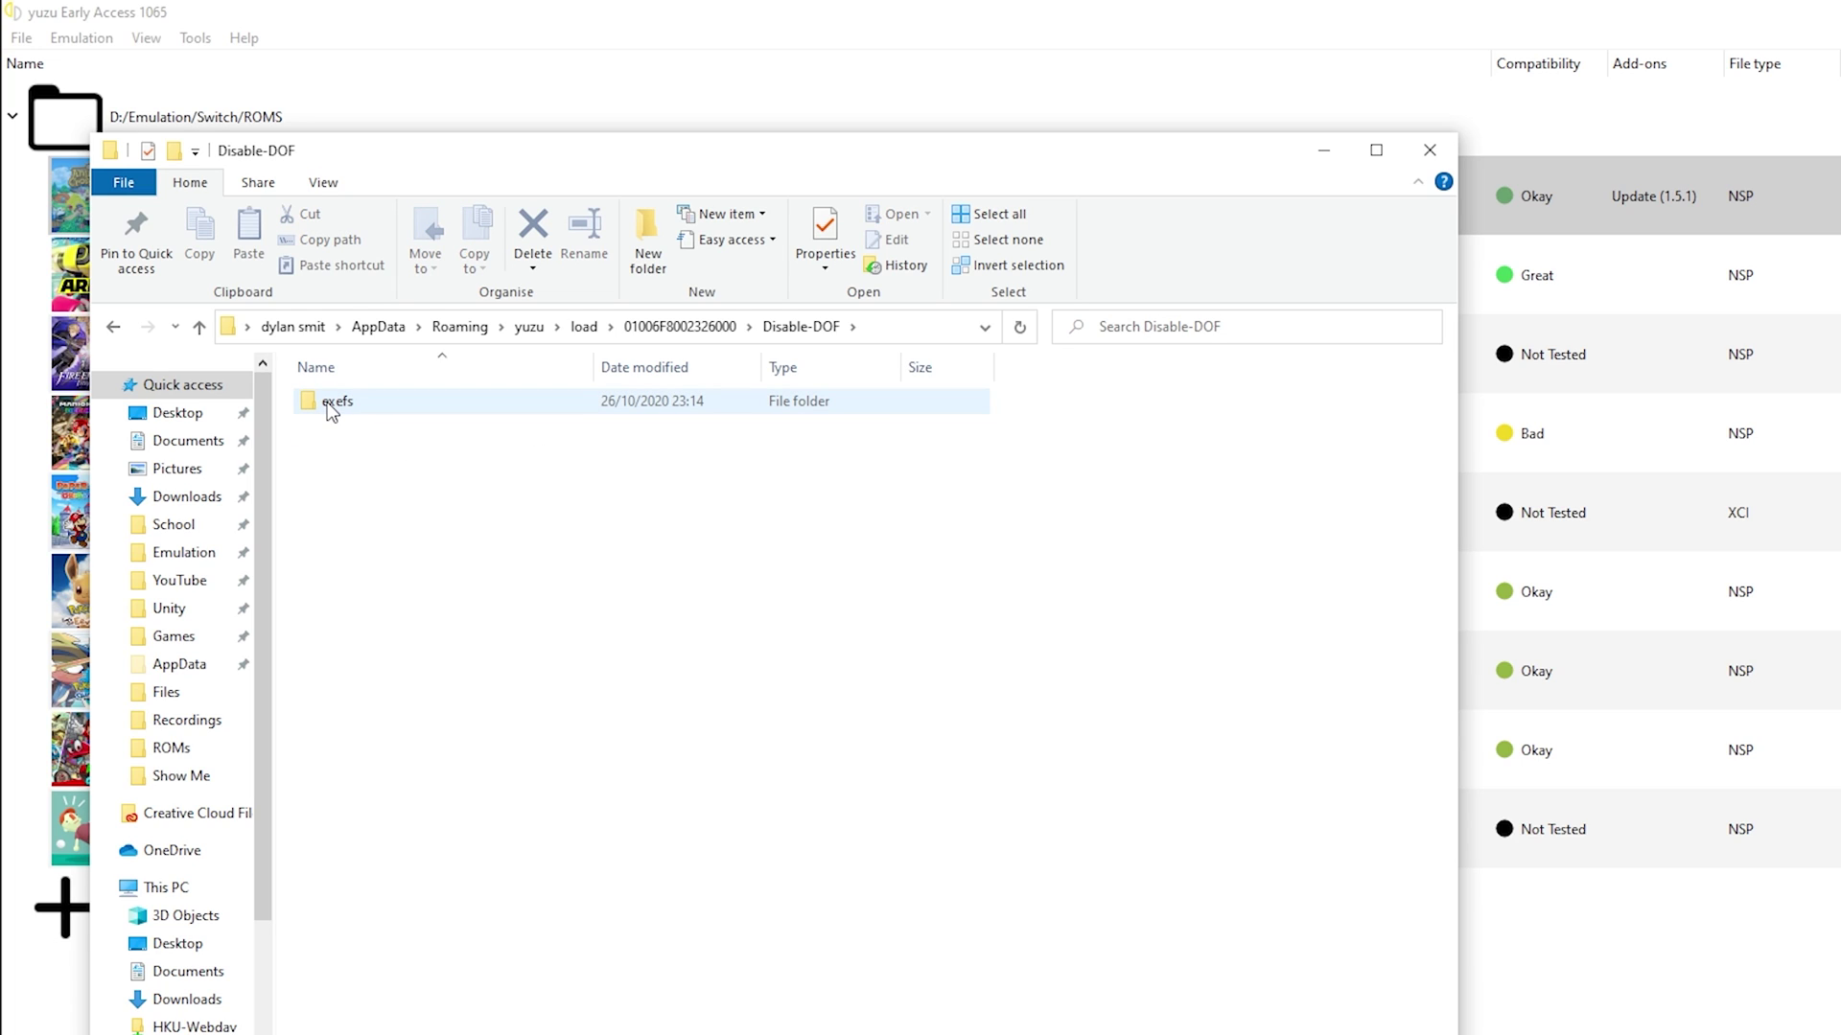
left_click(703, 328)
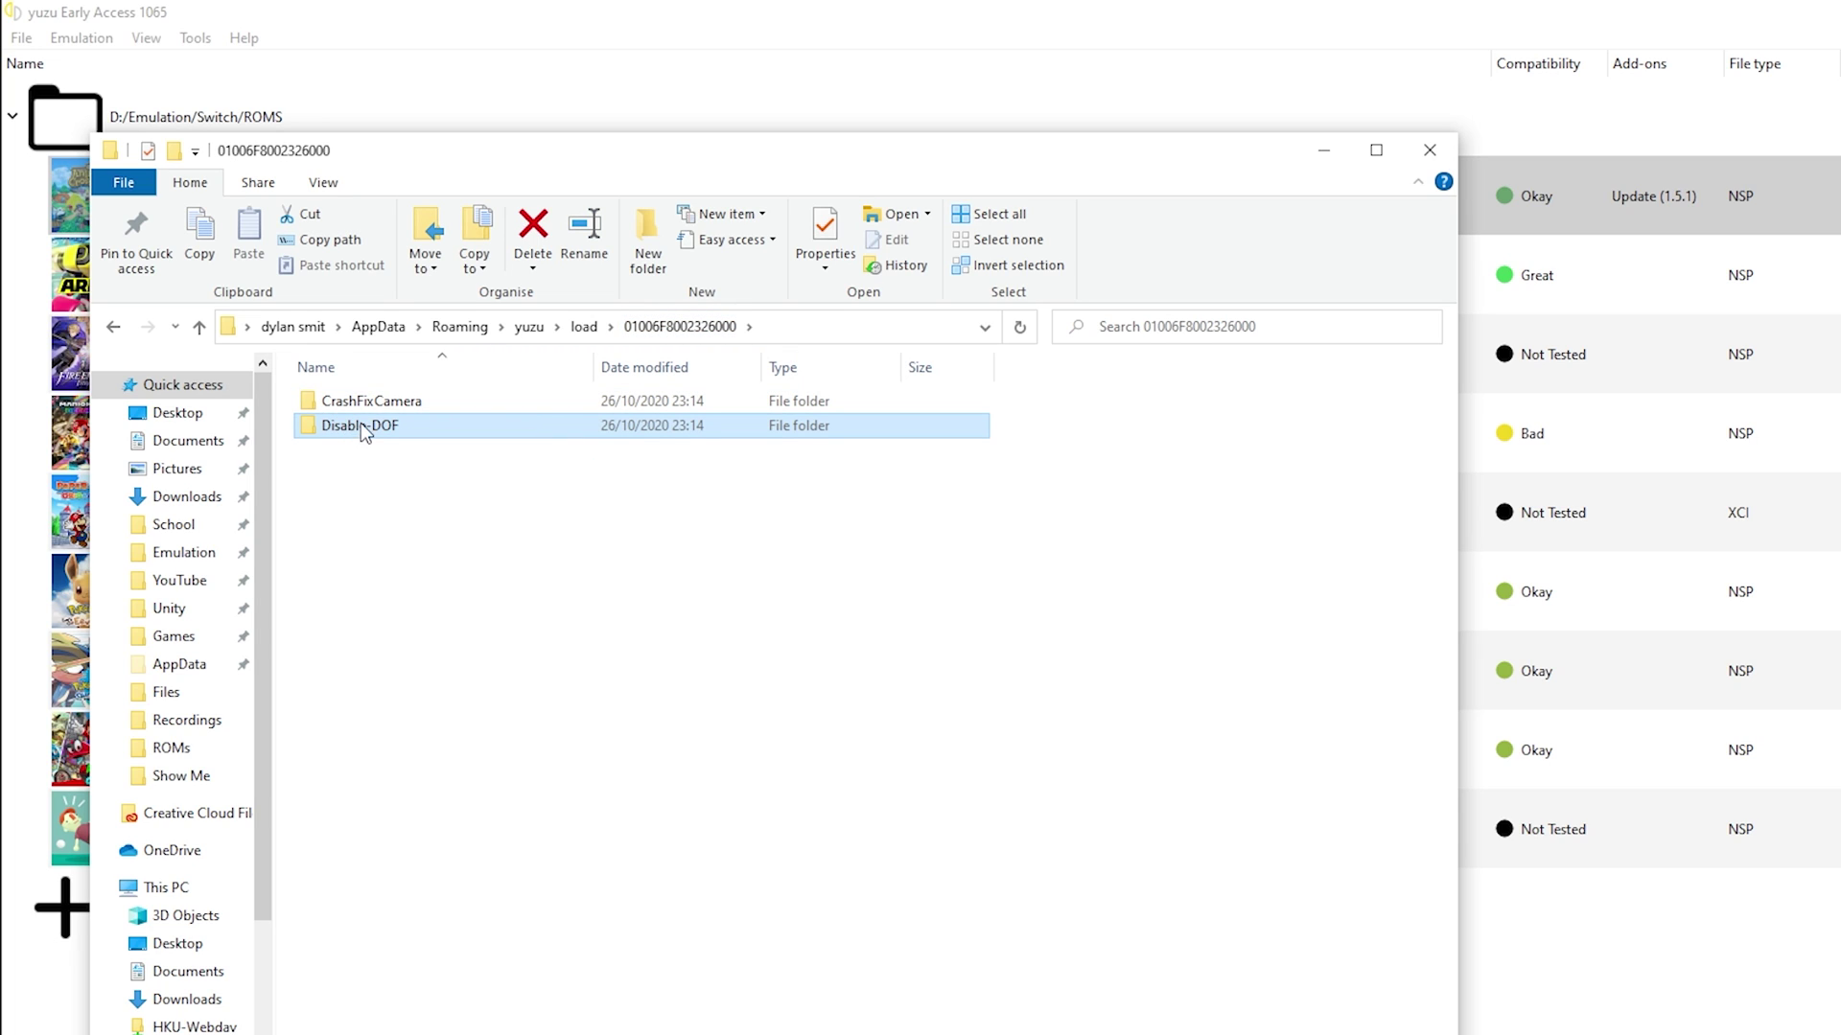
double_click(362, 427)
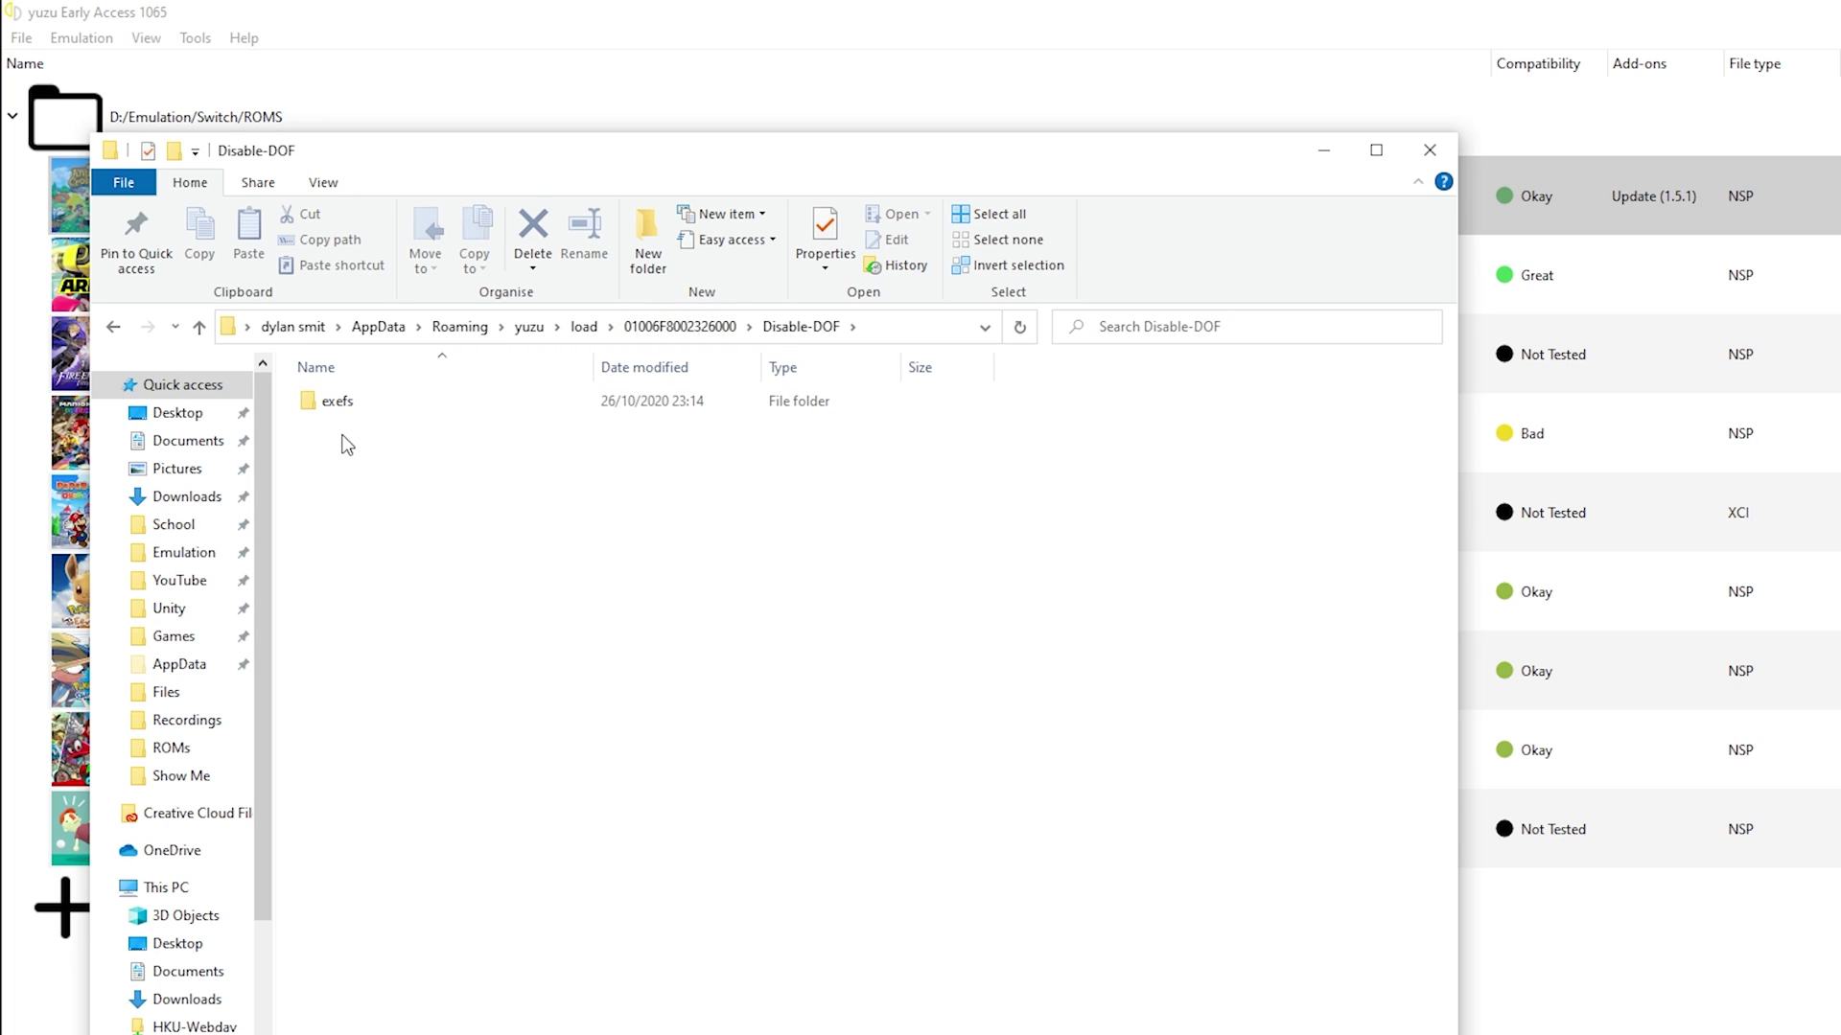
left_click(1429, 151)
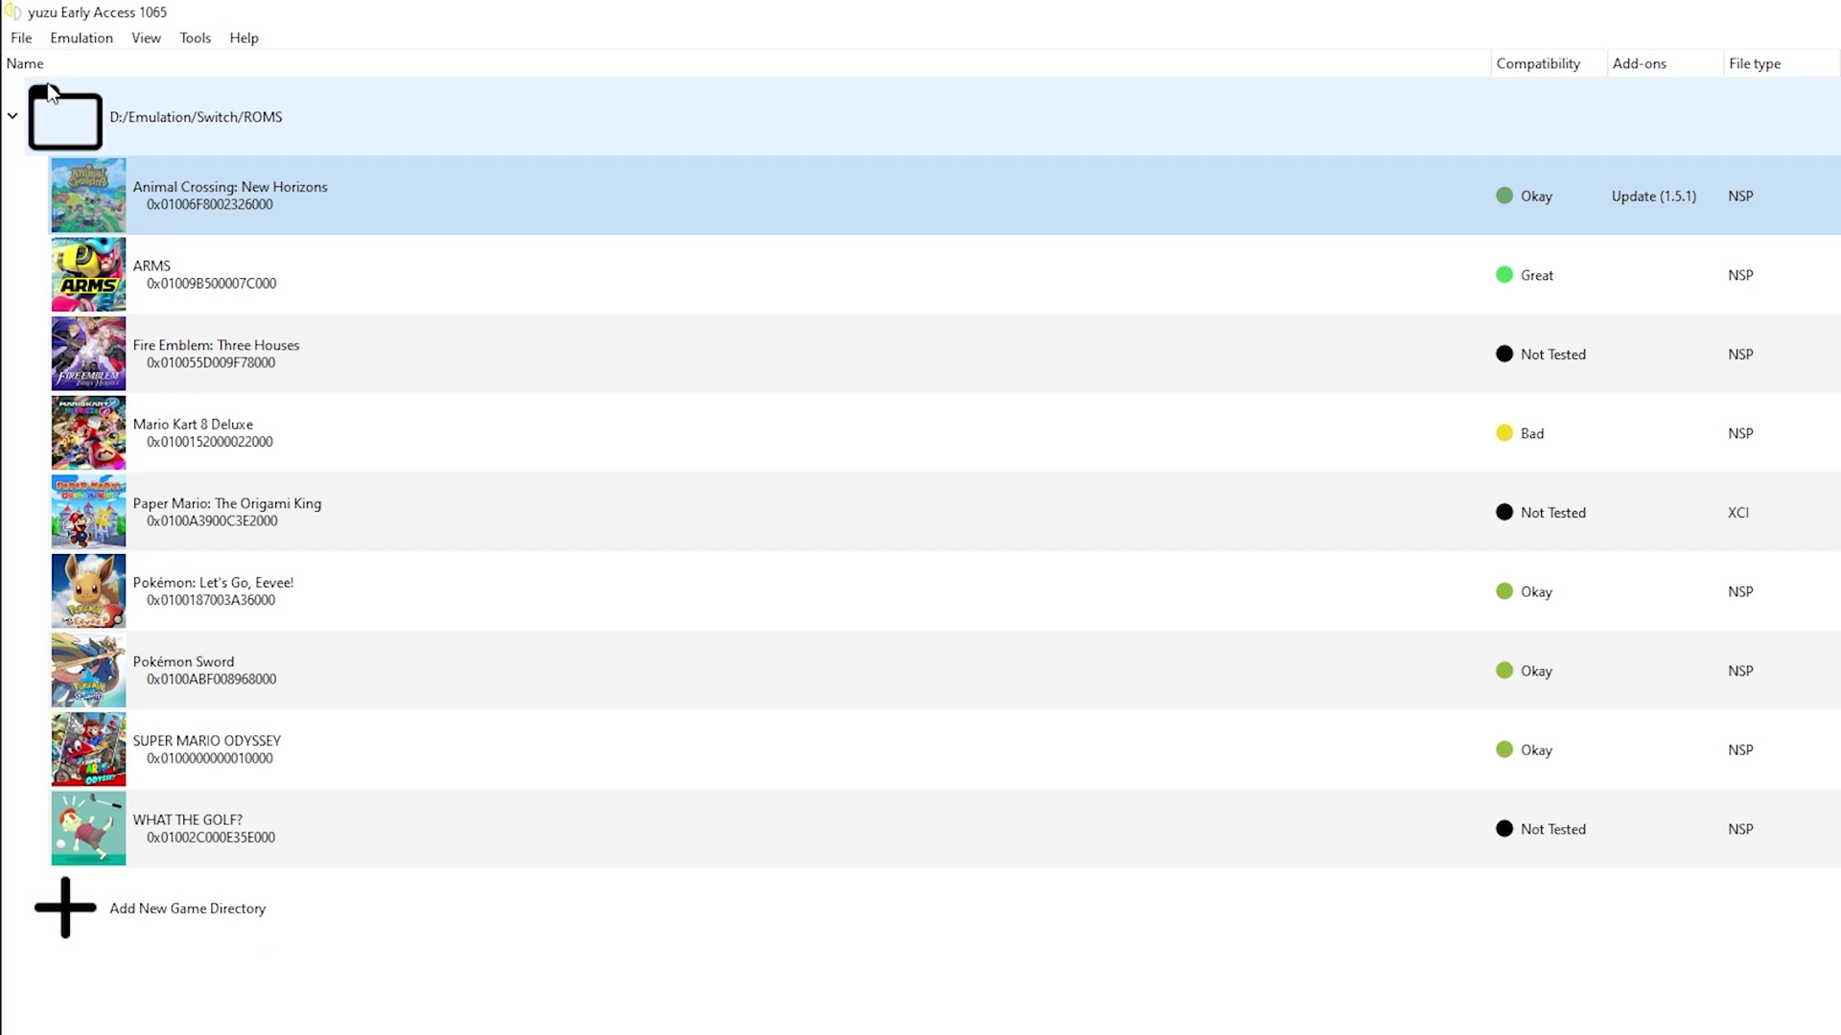
Install the update file Animal Crossing New Horizons 1.51.nsp from D:\Emulation\Switch\ROMS to the NAND.
left_click(21, 37)
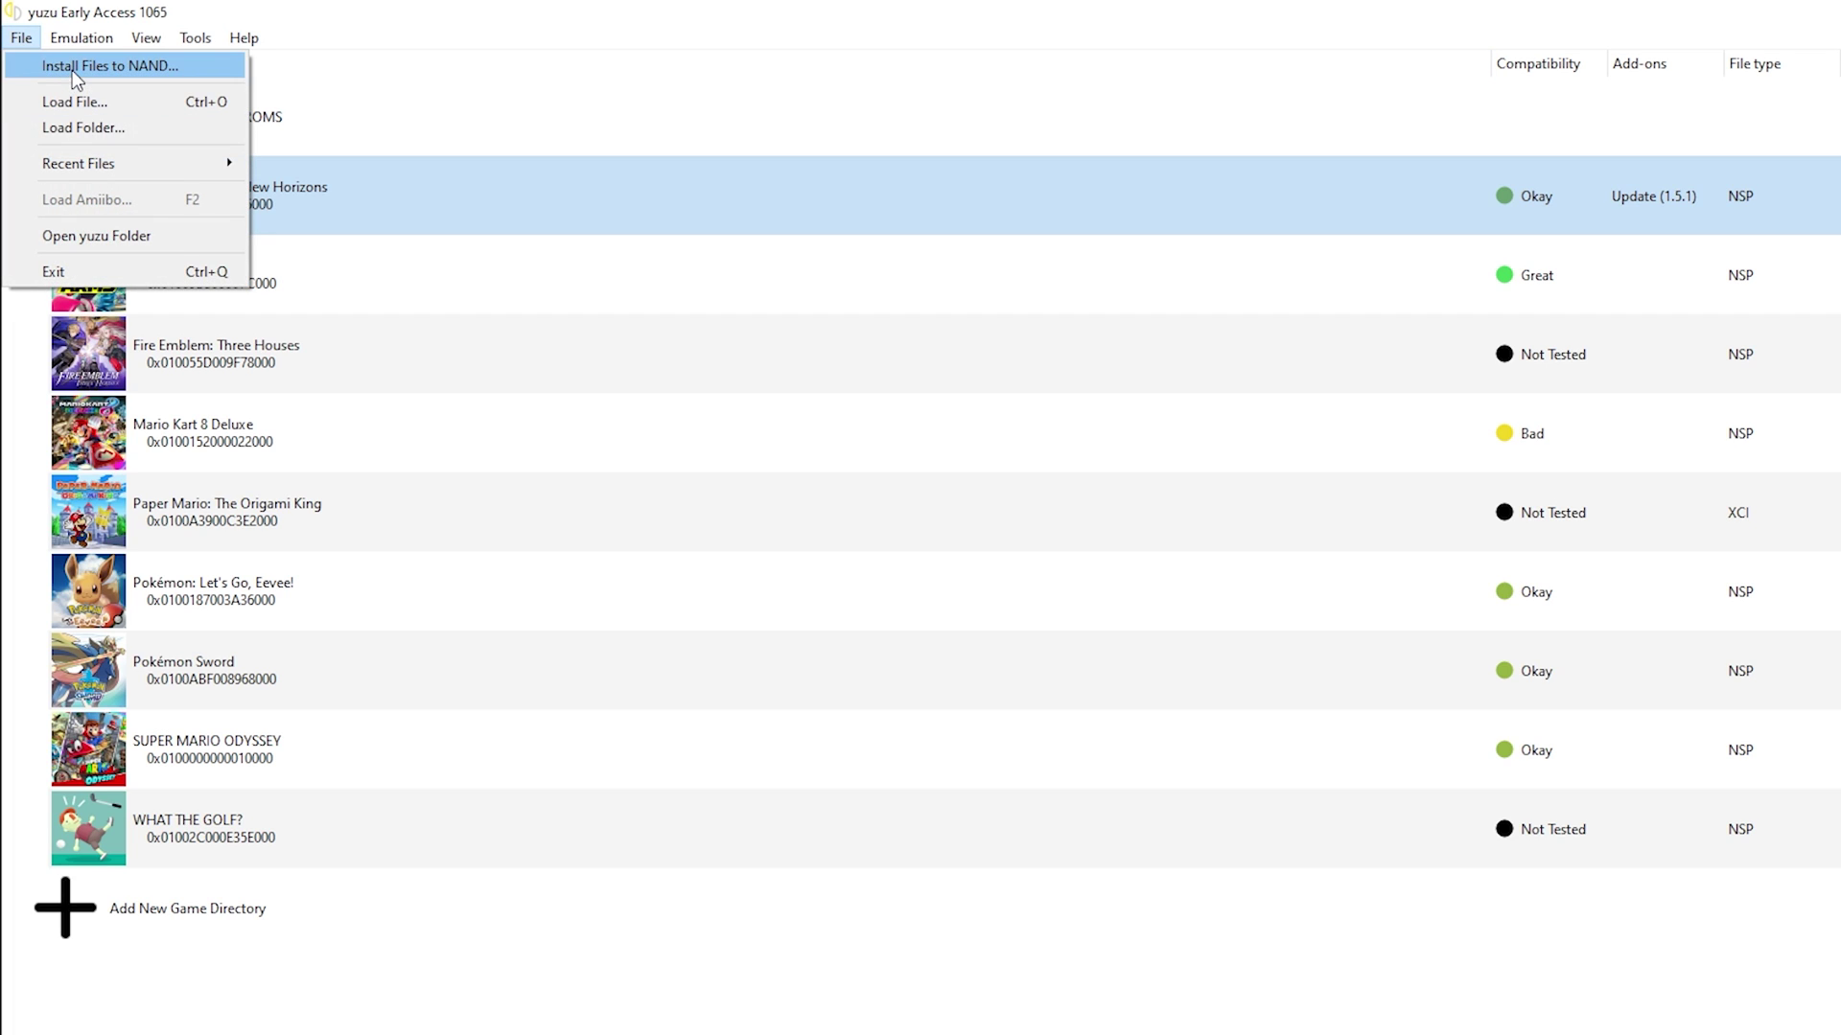
left_click(286, 113)
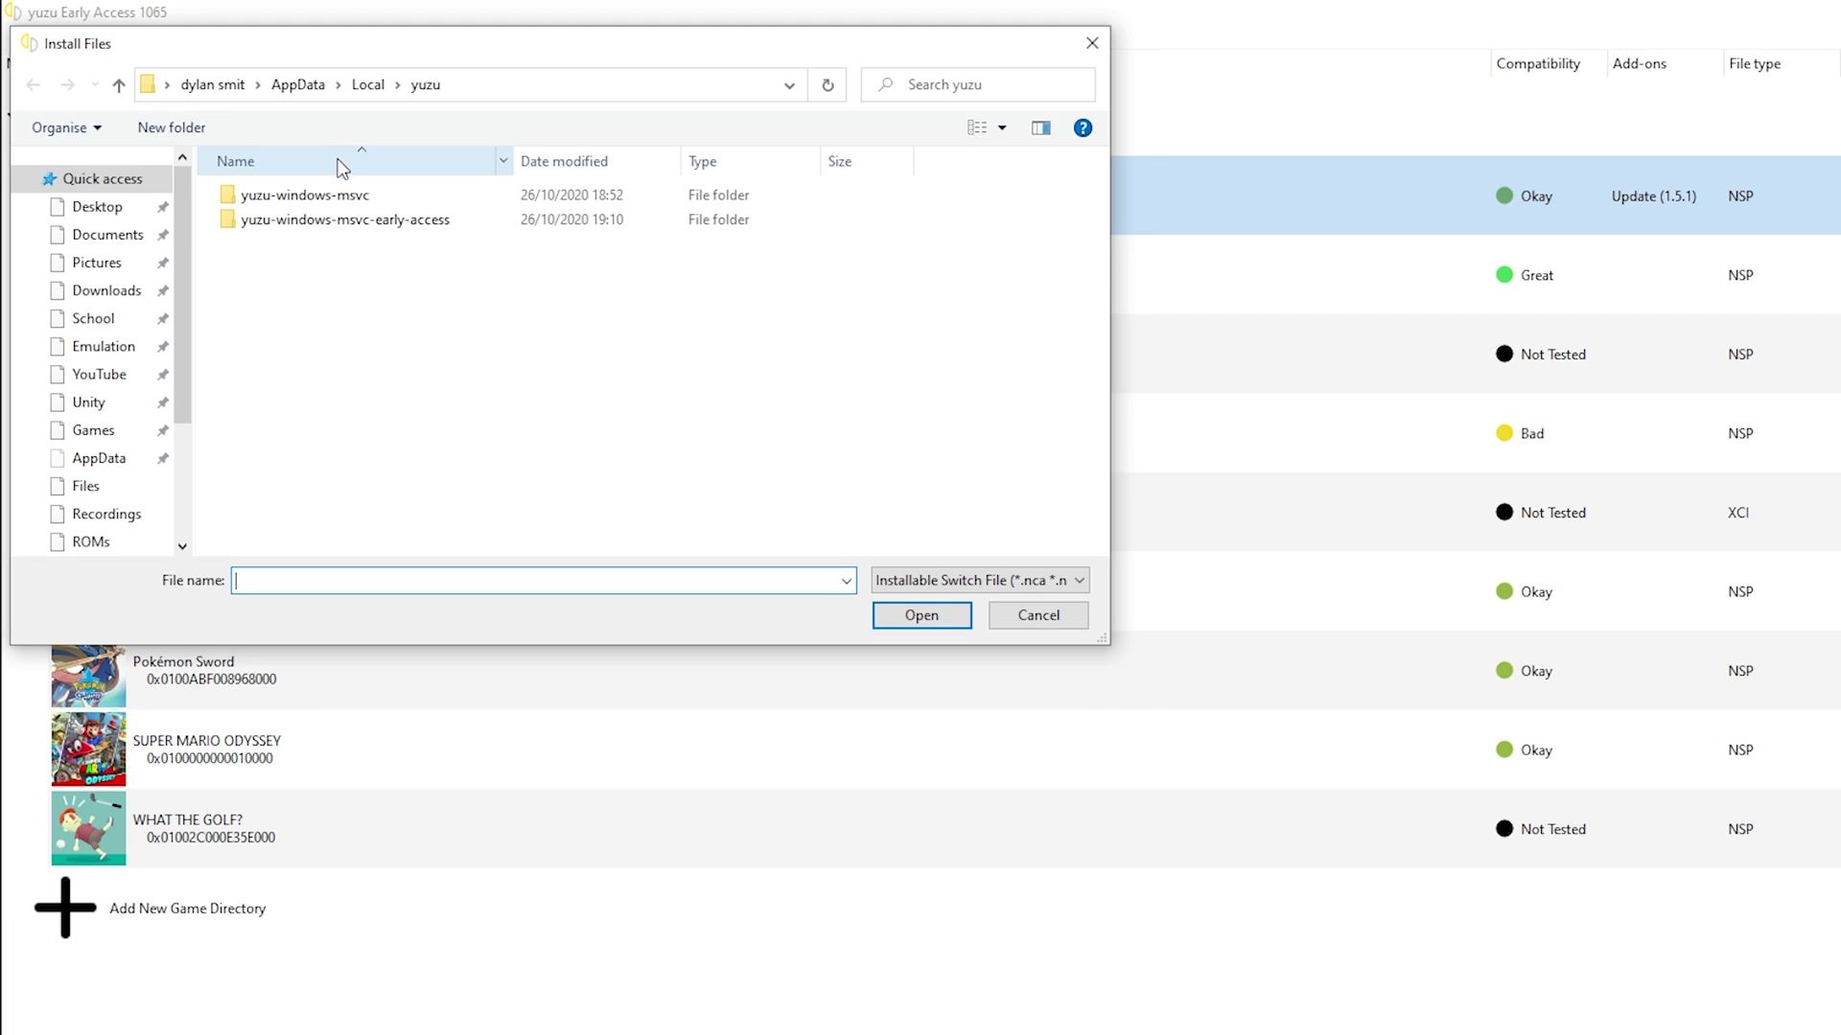
left_click(102, 347)
double_click(295, 341)
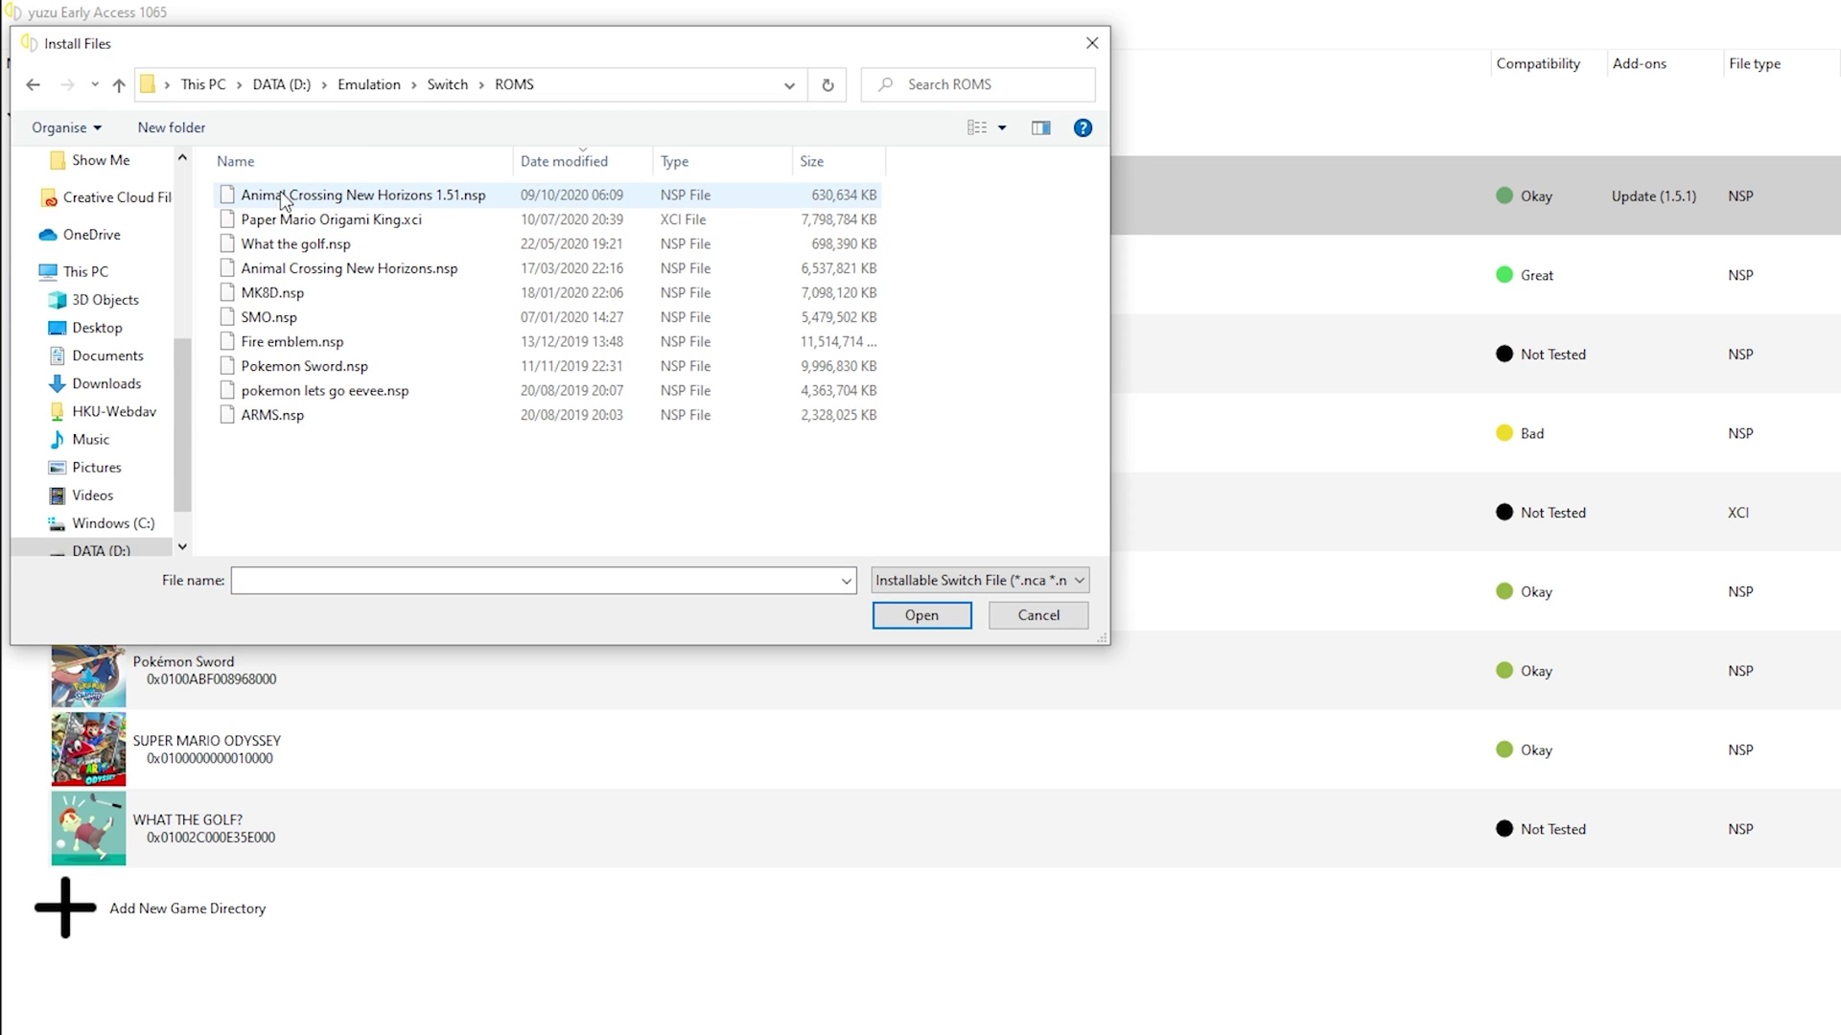
left_click(446, 194)
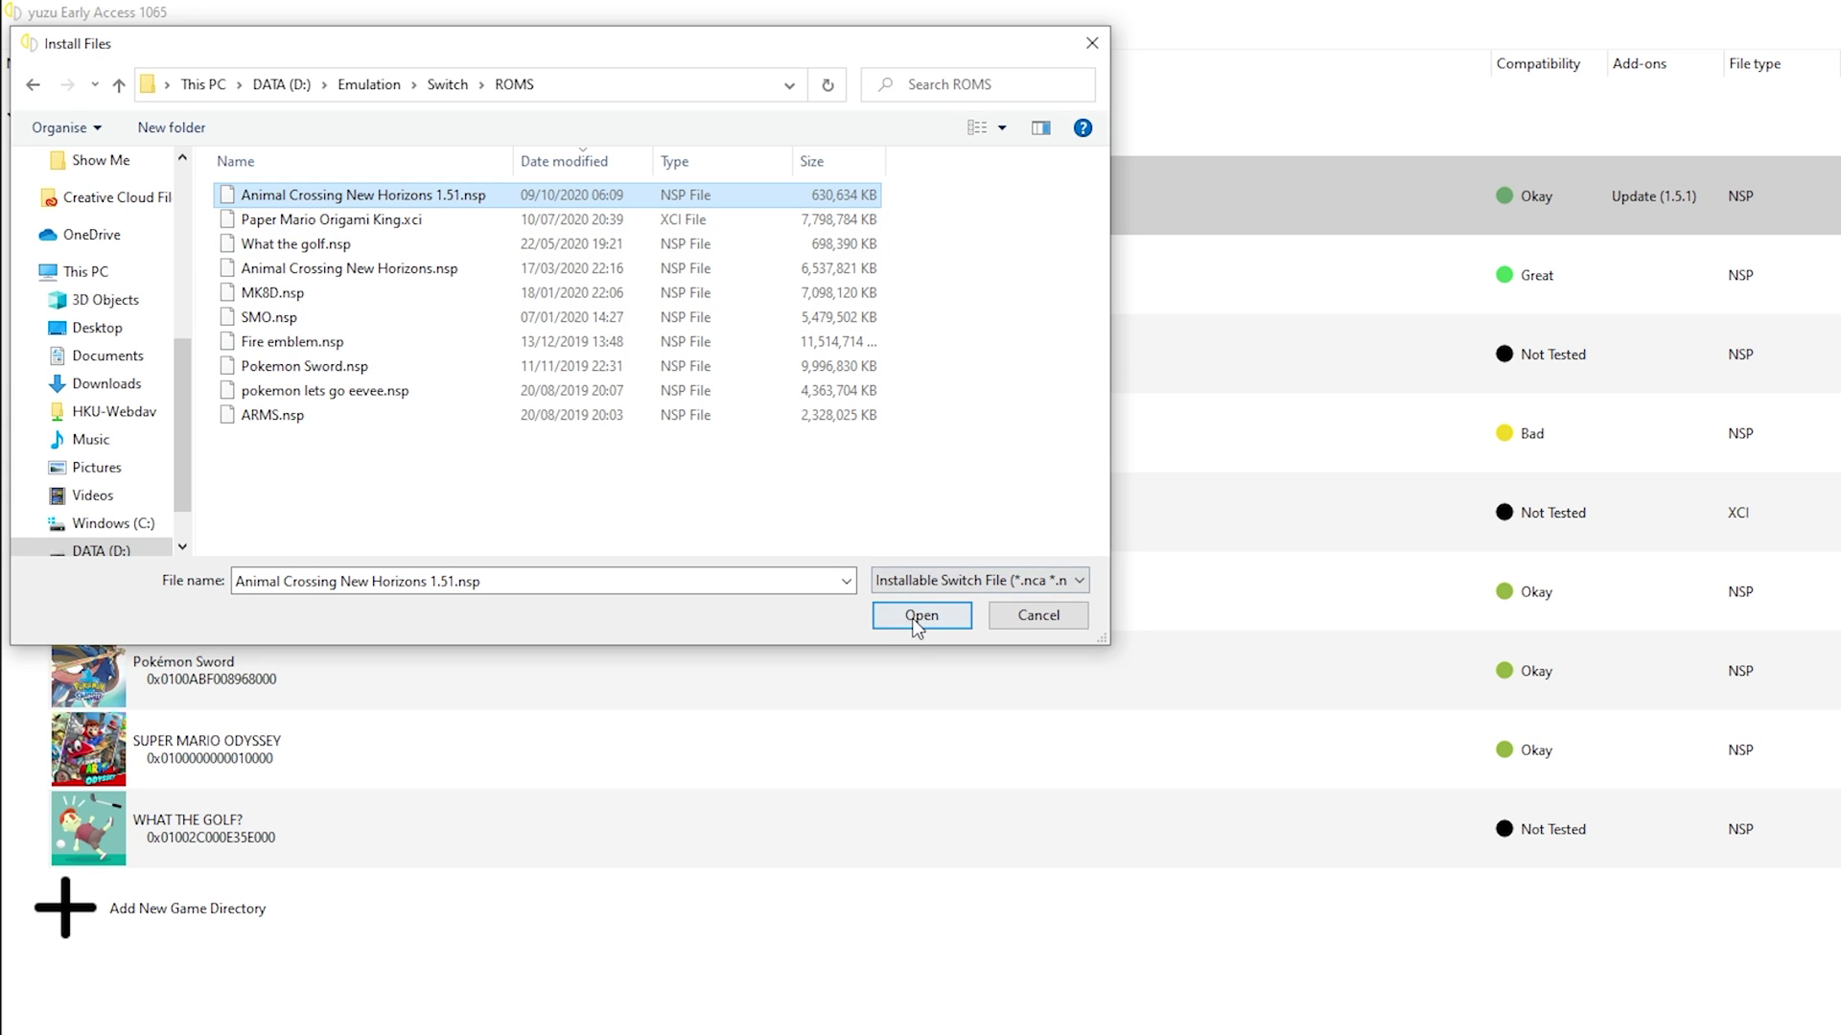
left_click(963, 617)
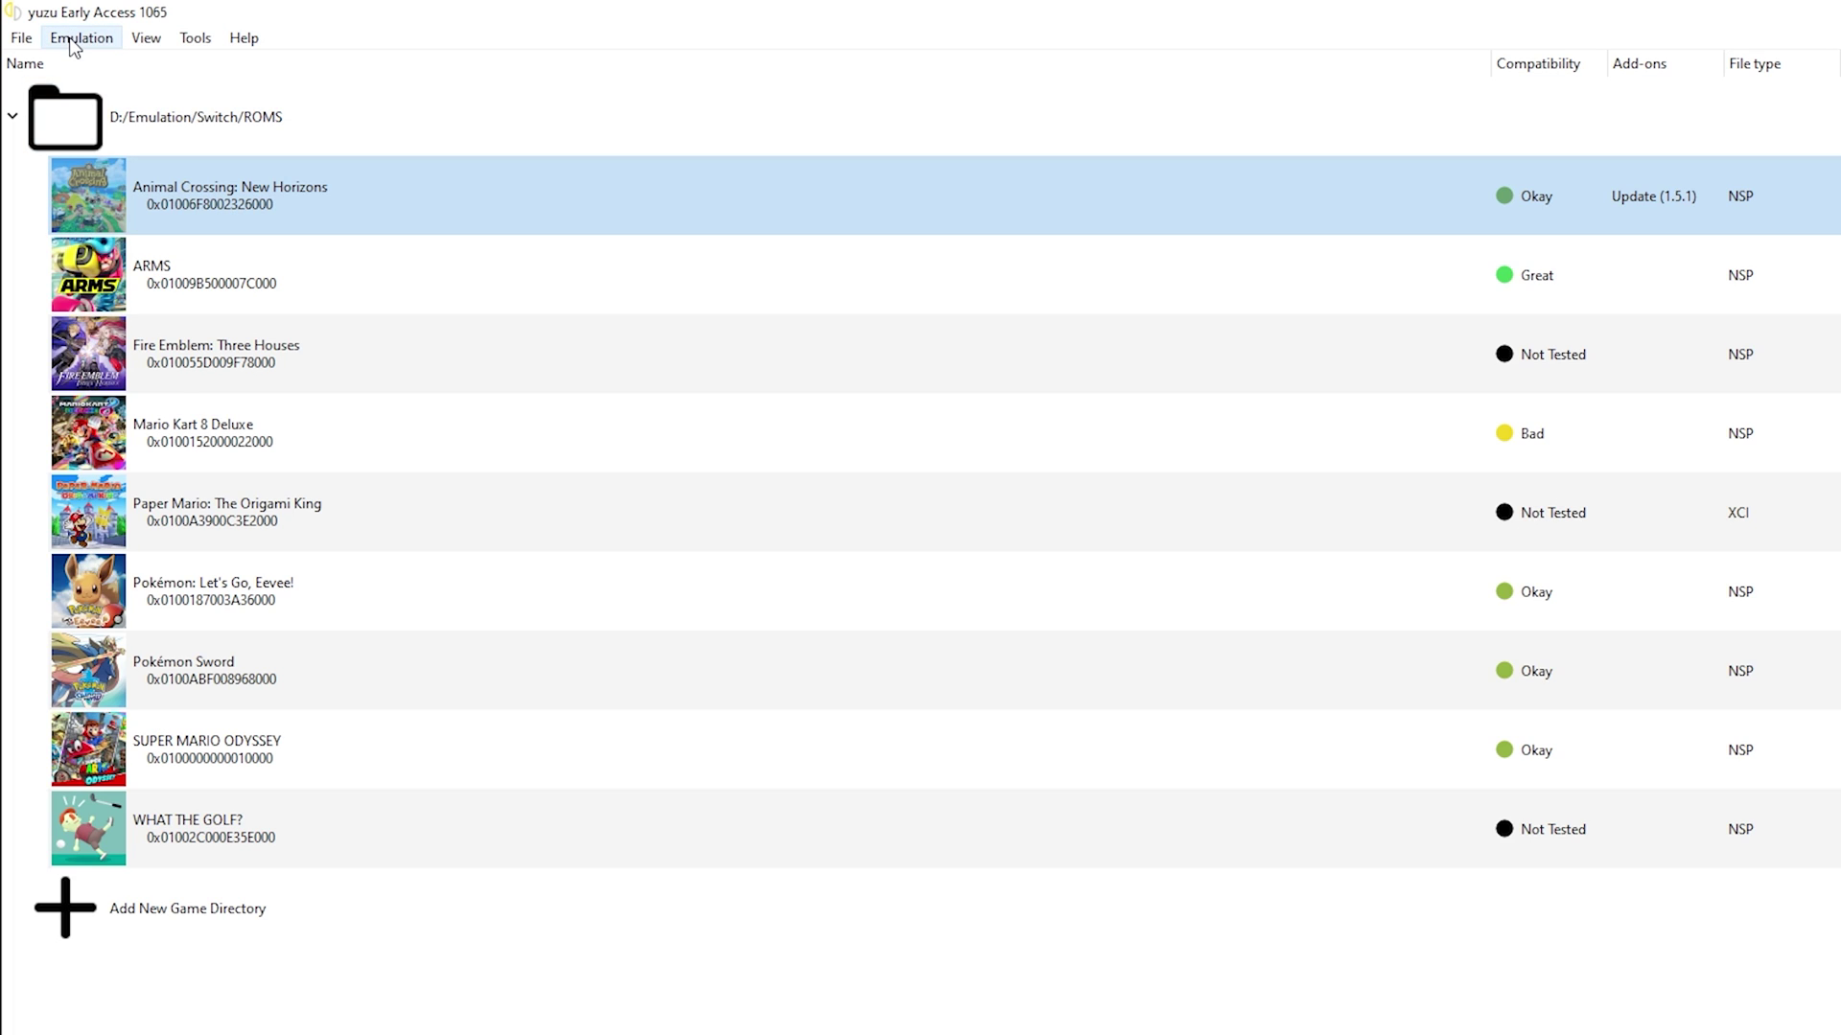
Check the installed add-ons in the properties of Animal Crossing: New Horizons.
right_click(210, 199)
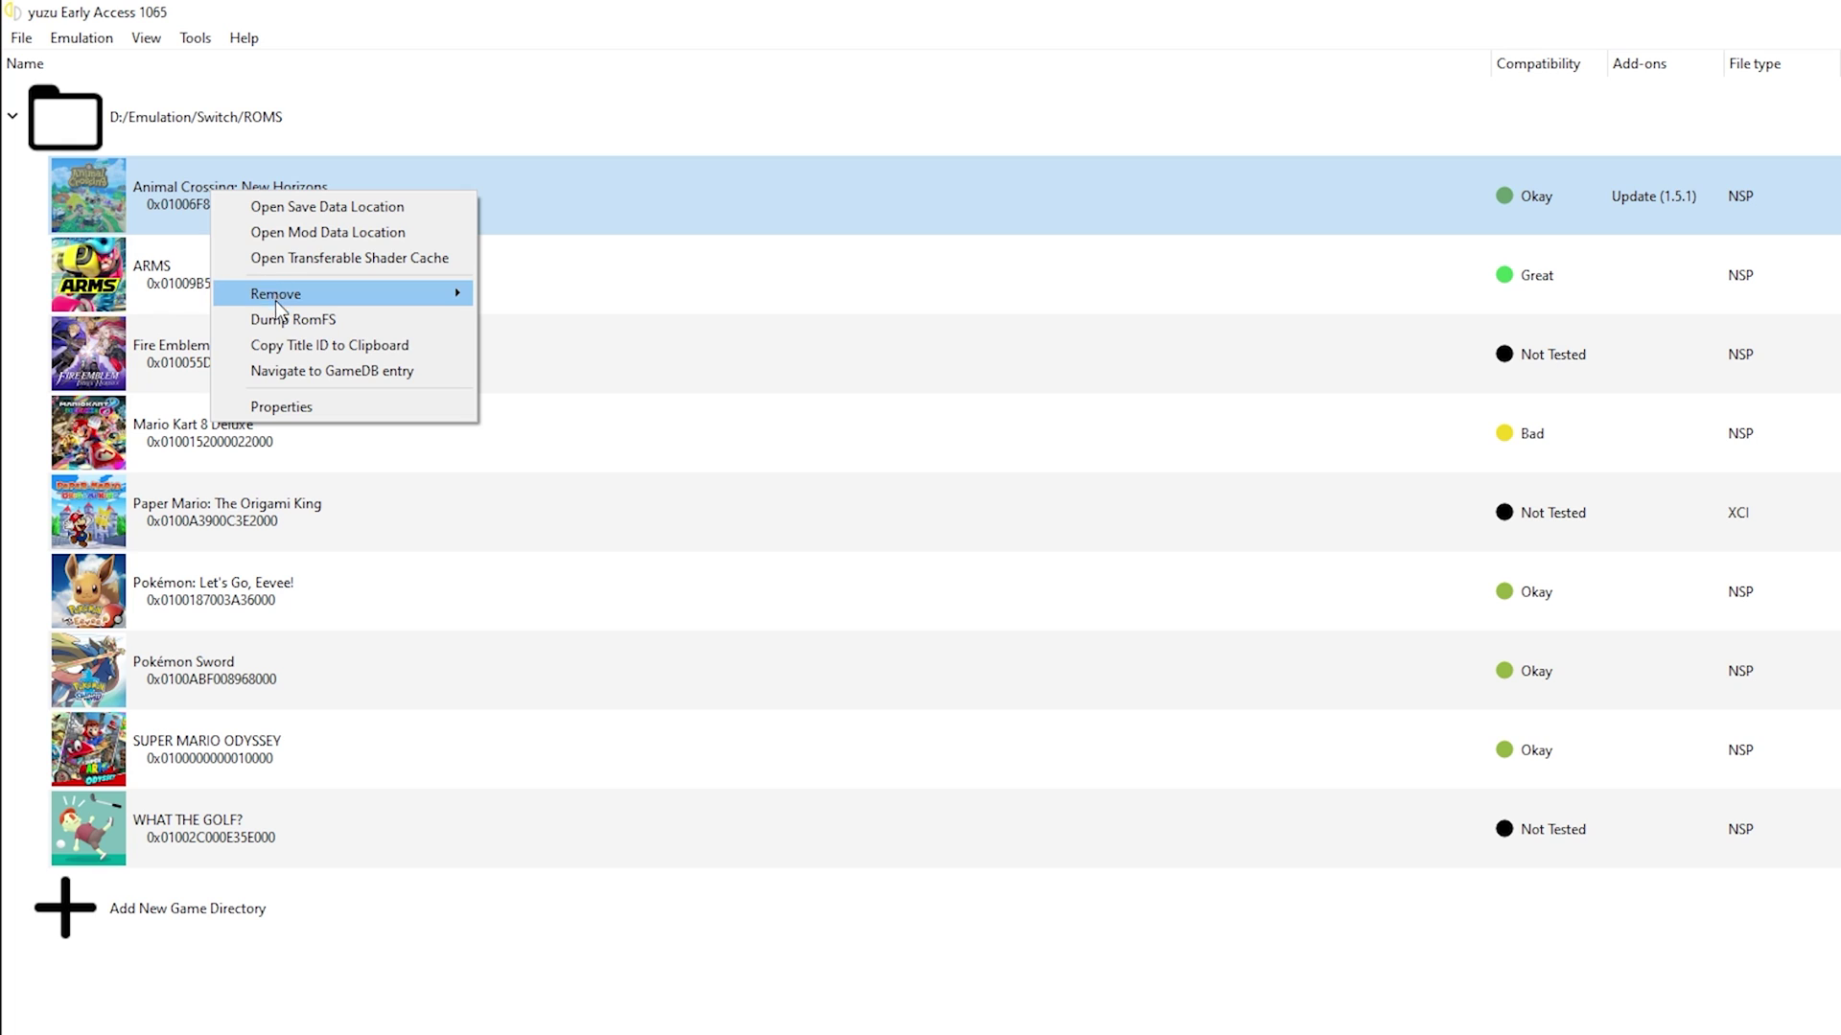
left_click(322, 424)
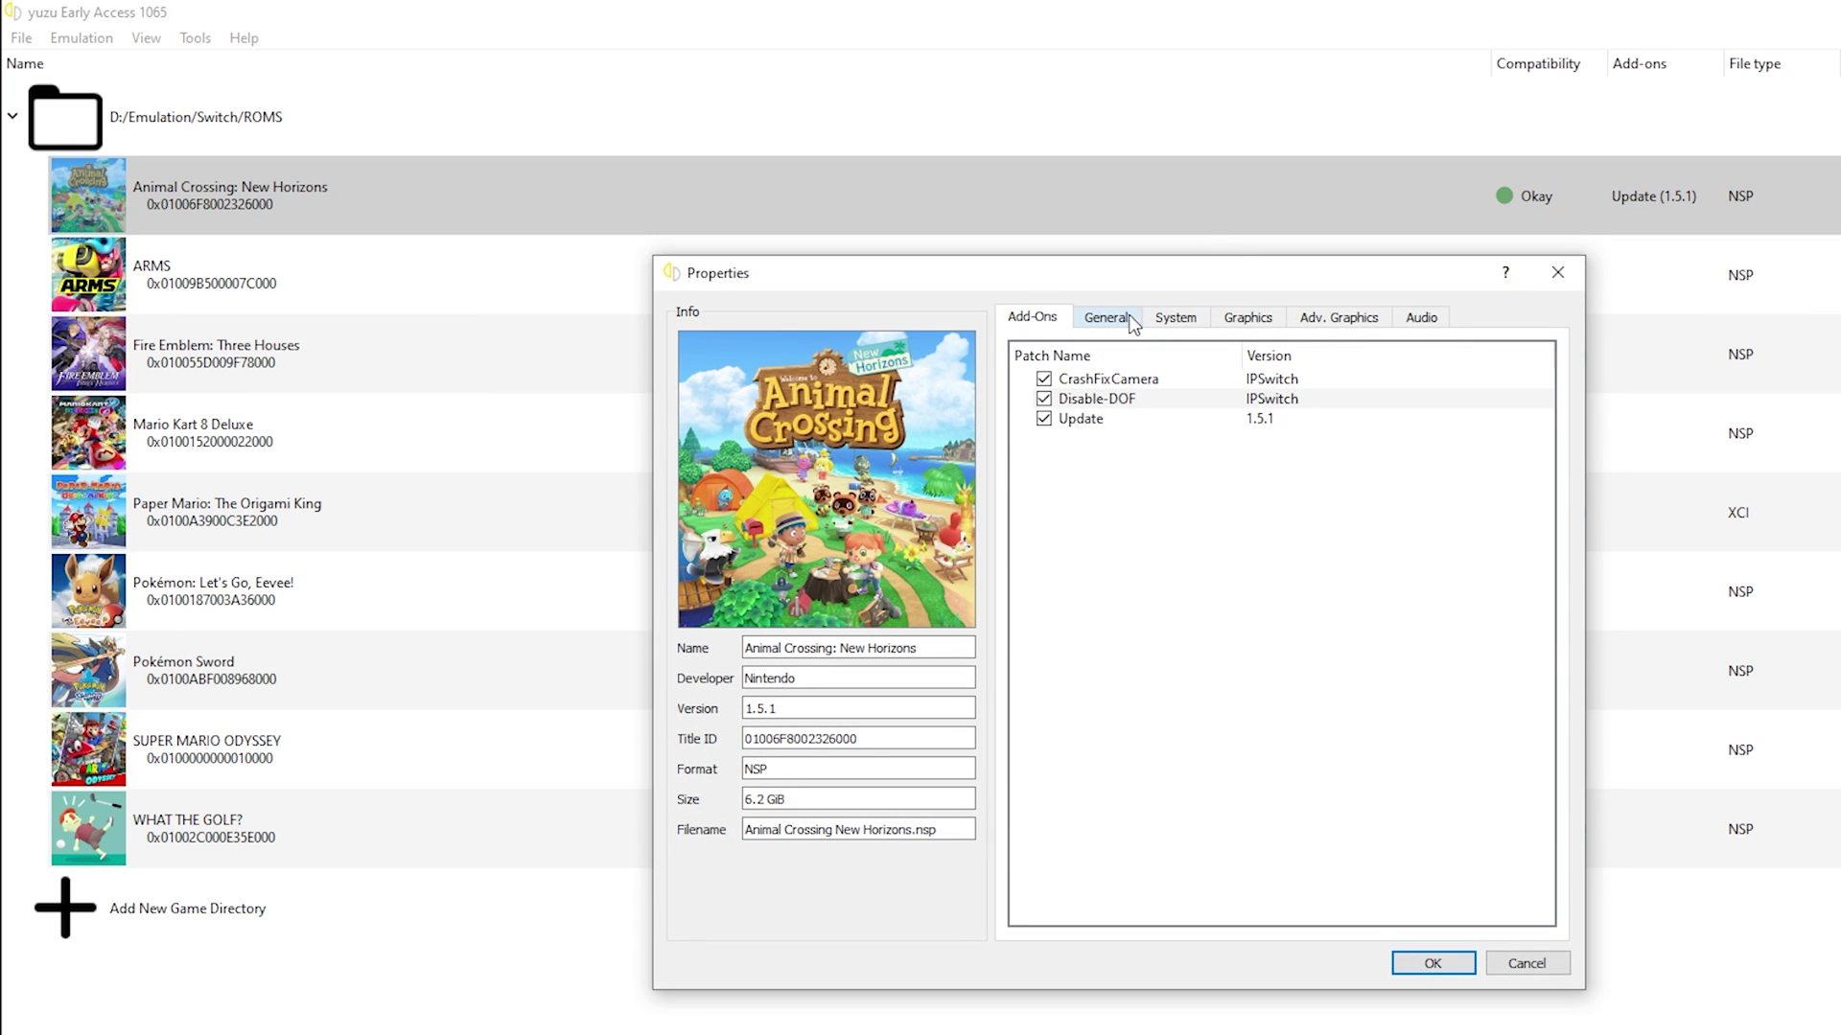
key("Escape")
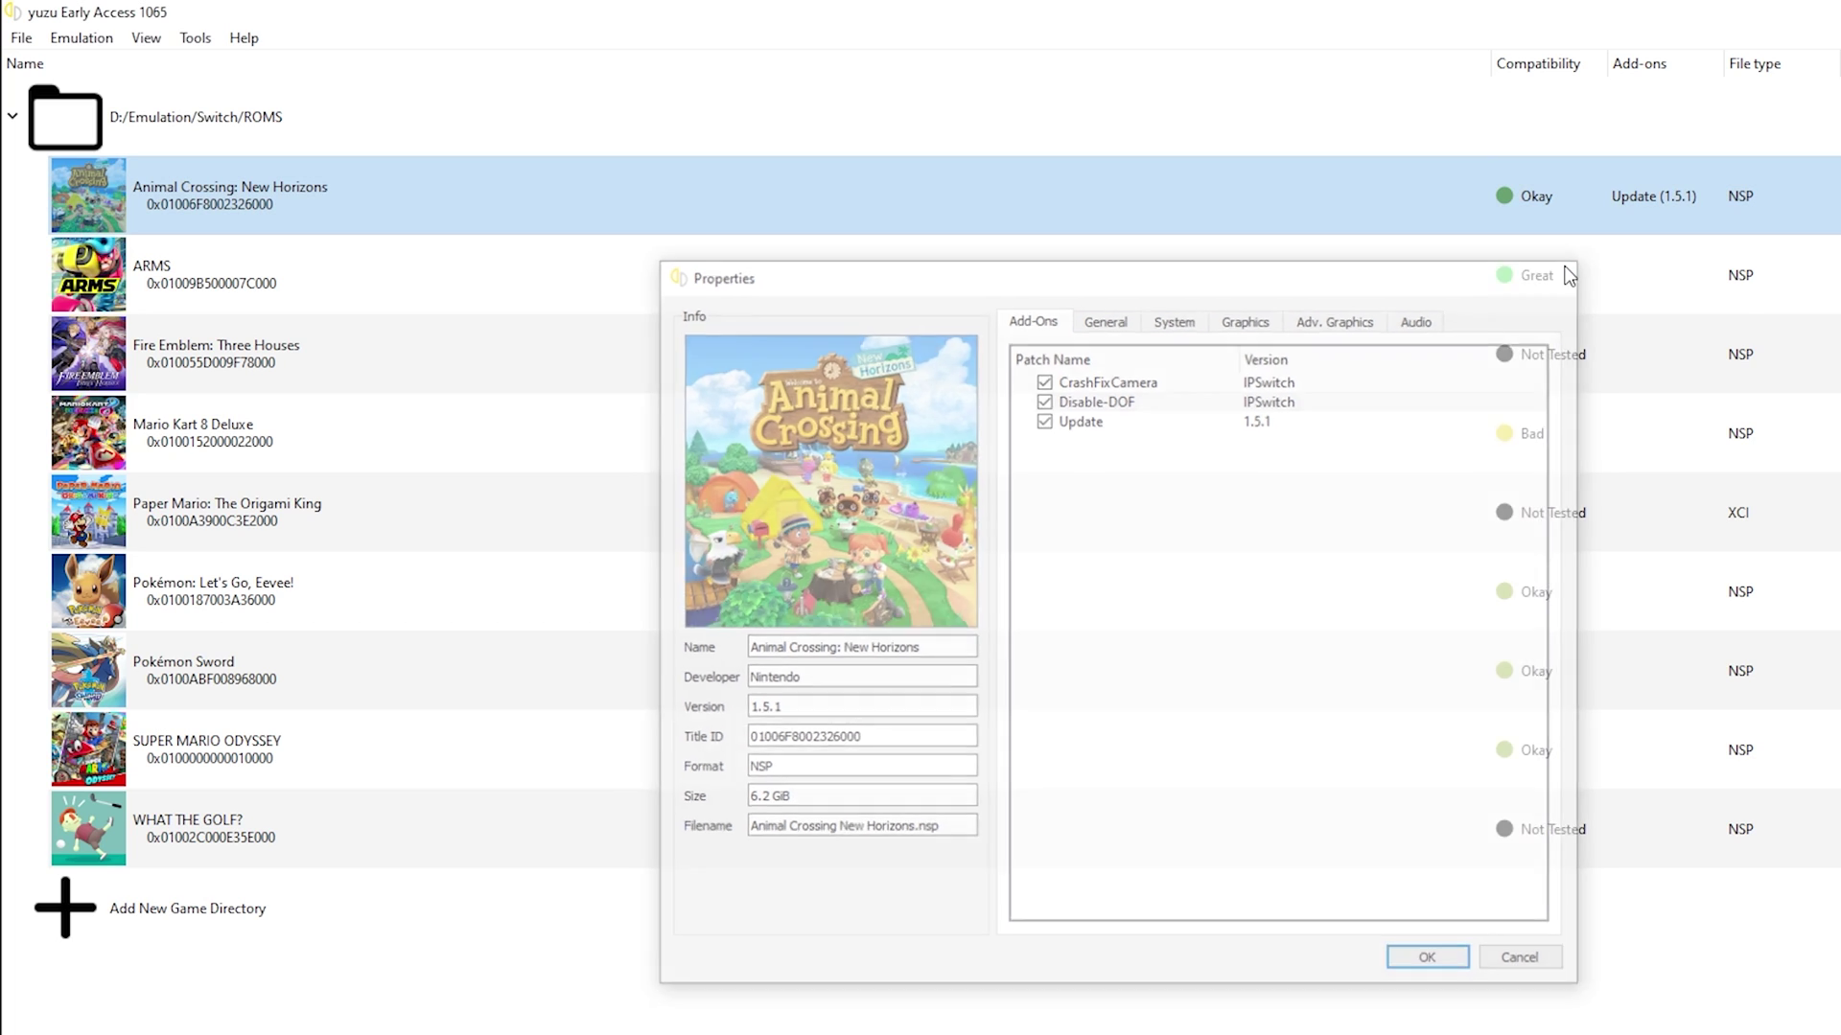
Open the yuzu configuration and review the General, Hotkeys and UI settings.
left_click(82, 37)
left_click(115, 180)
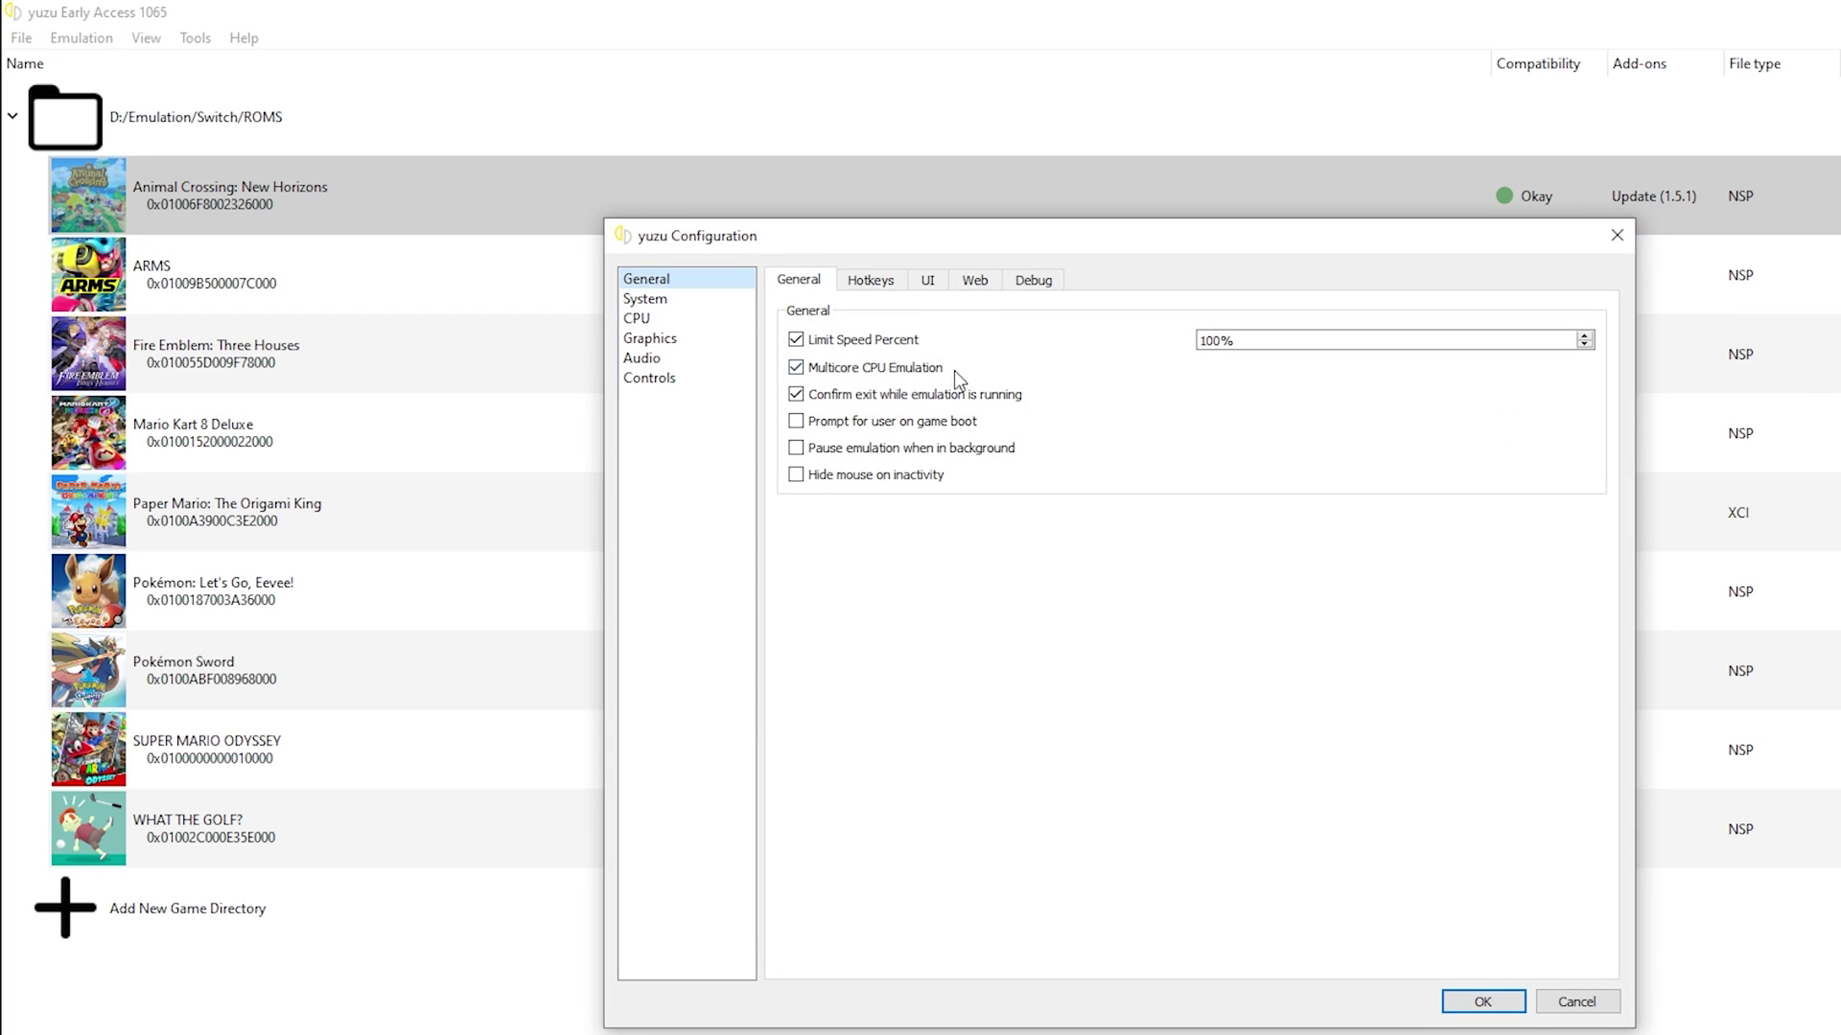
left_click(987, 285)
left_click(870, 281)
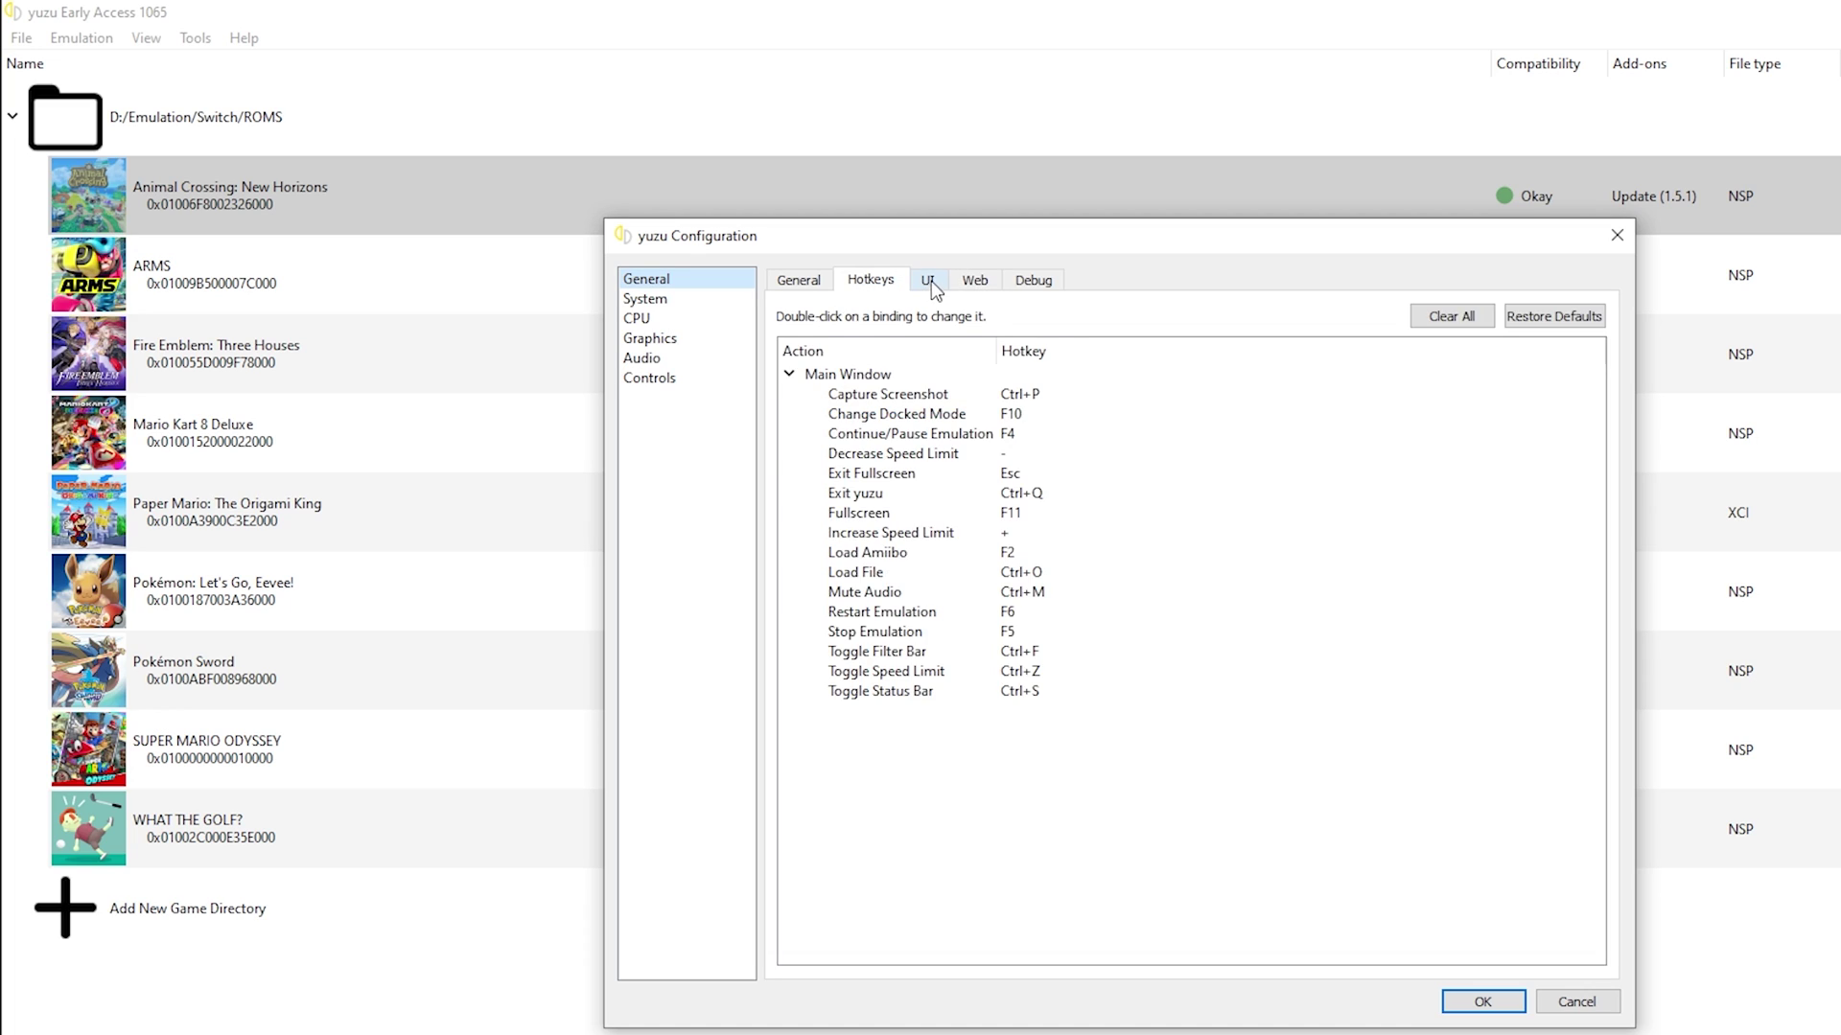
left_click(927, 281)
left_click(1018, 285)
Review the System configuration's profile, services and filesystem settings, choosing None as the BCAT backend.
left_click(689, 299)
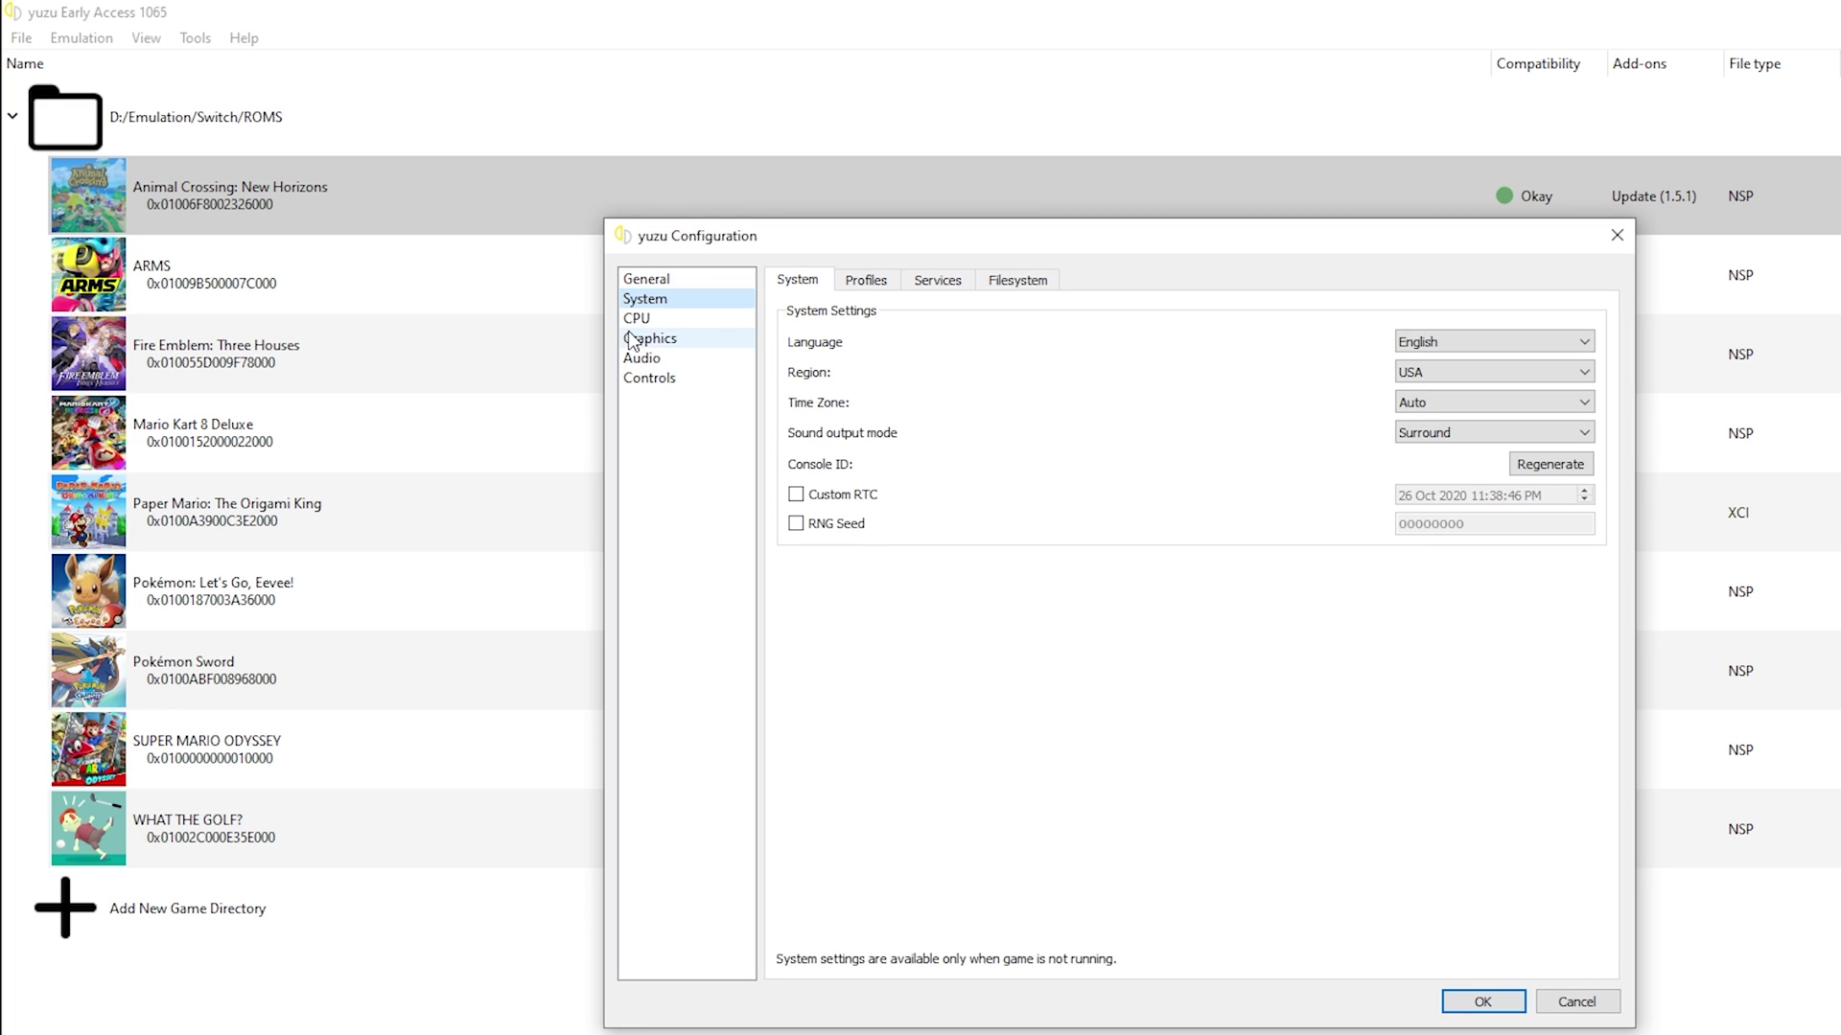
left_click(868, 282)
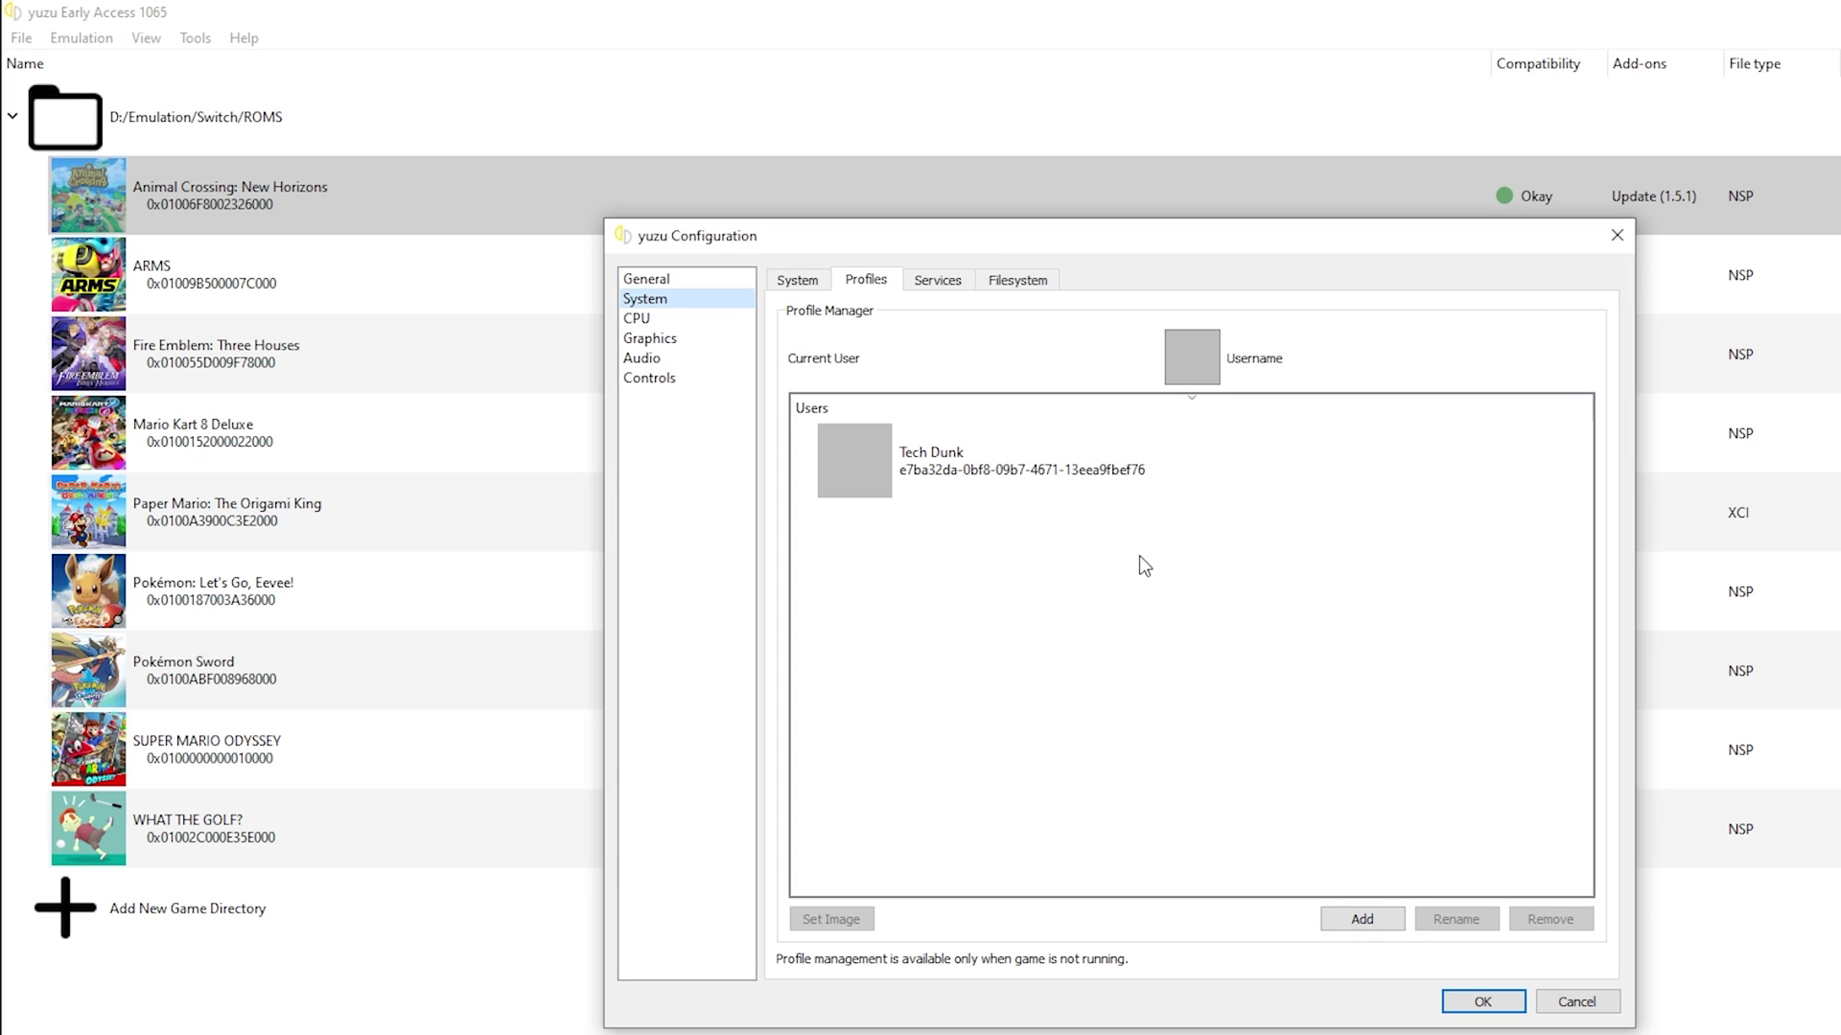
left_click(935, 283)
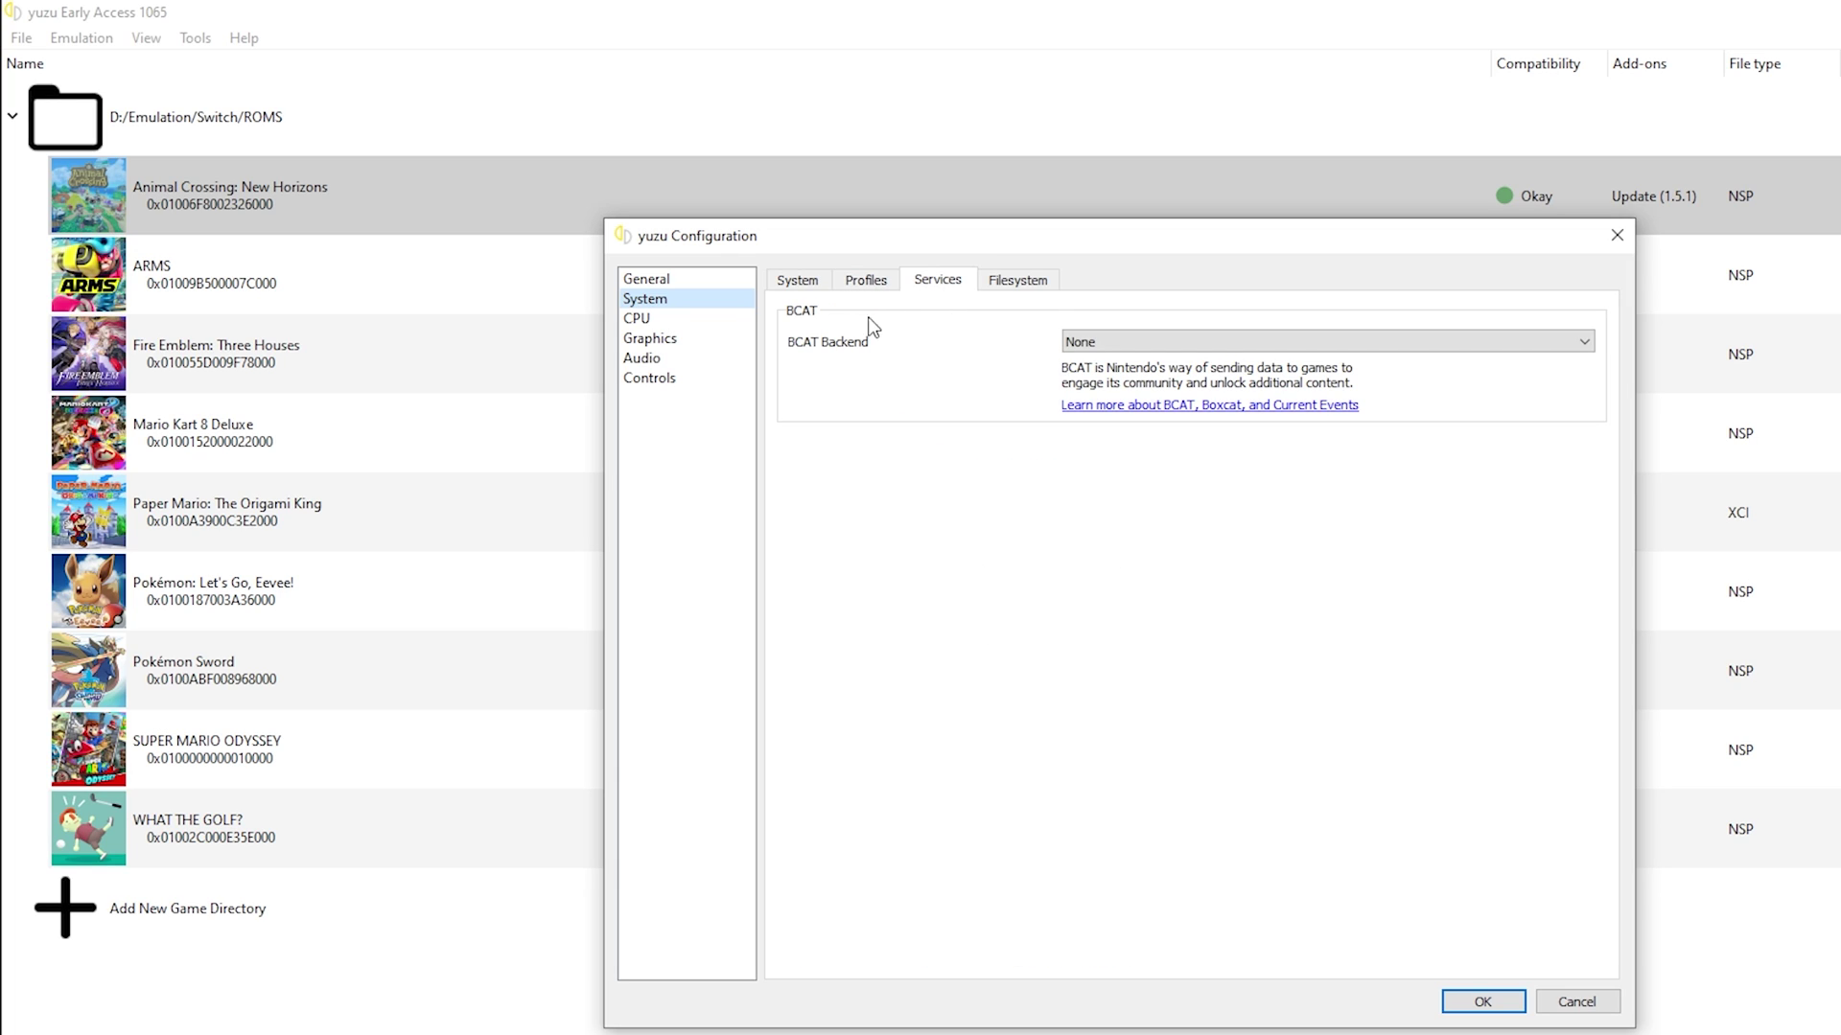
left_click(1125, 341)
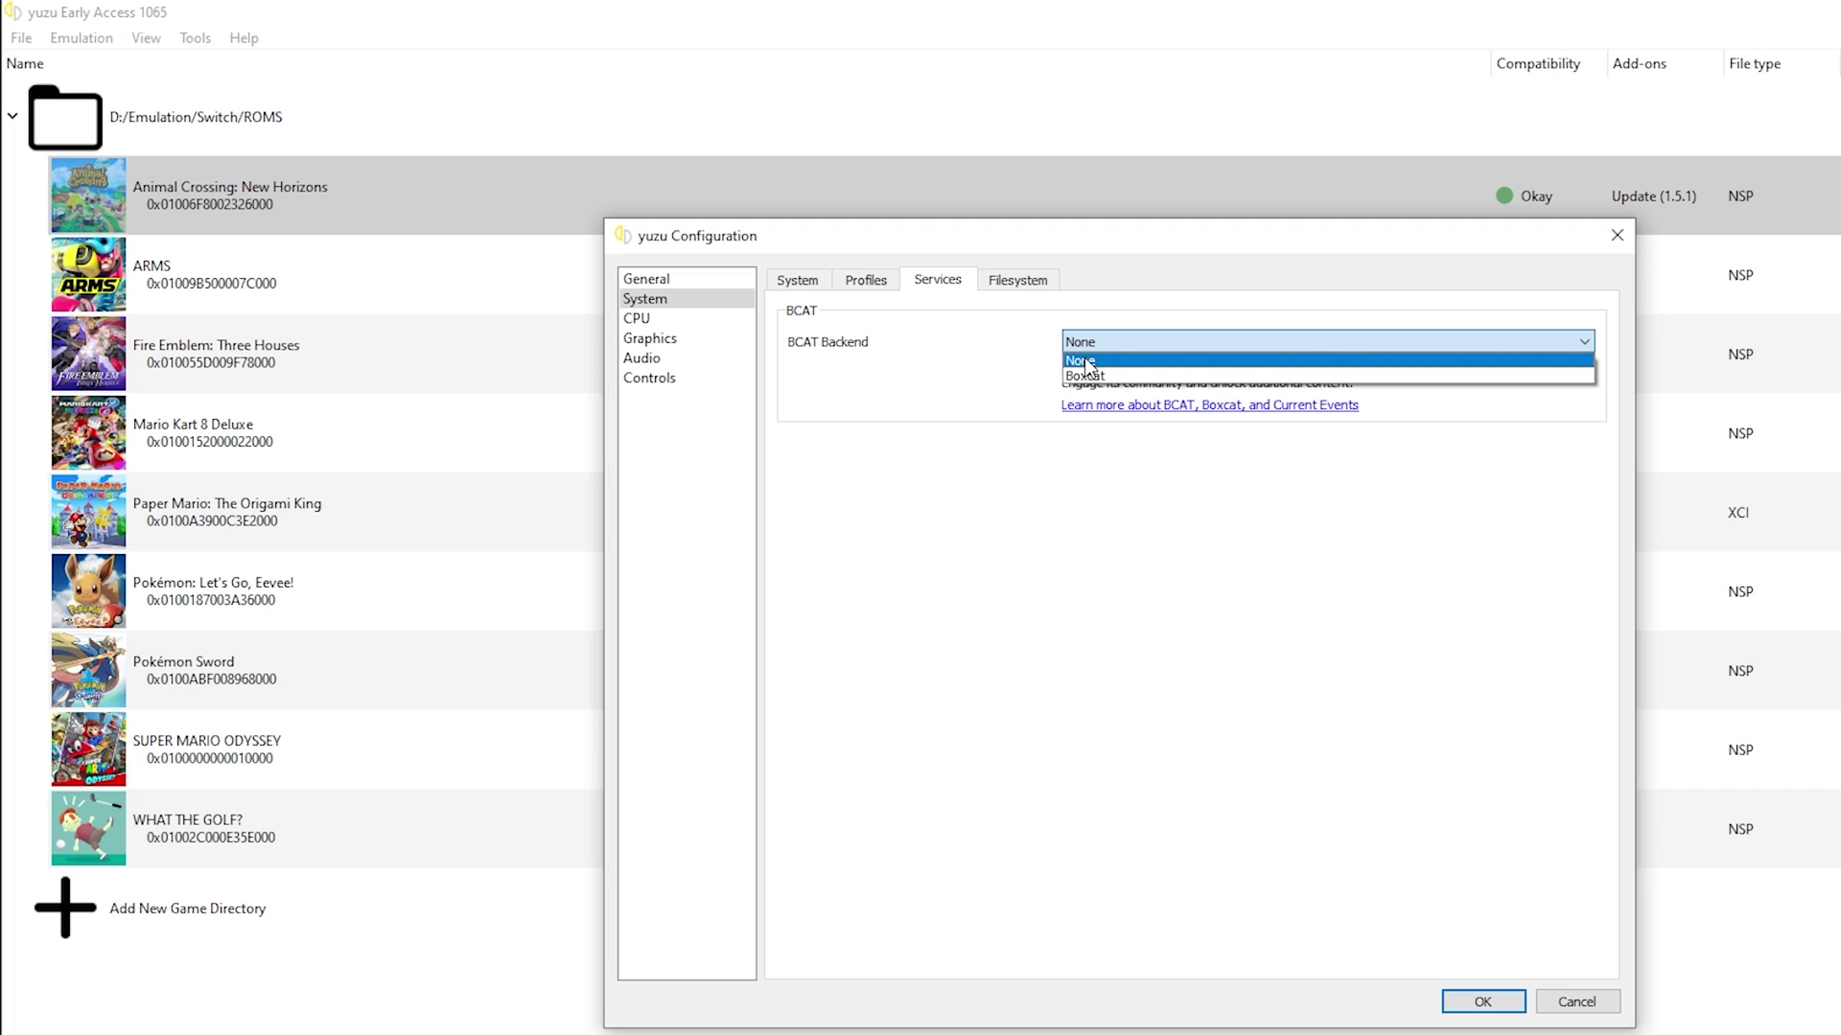
left_click(1102, 362)
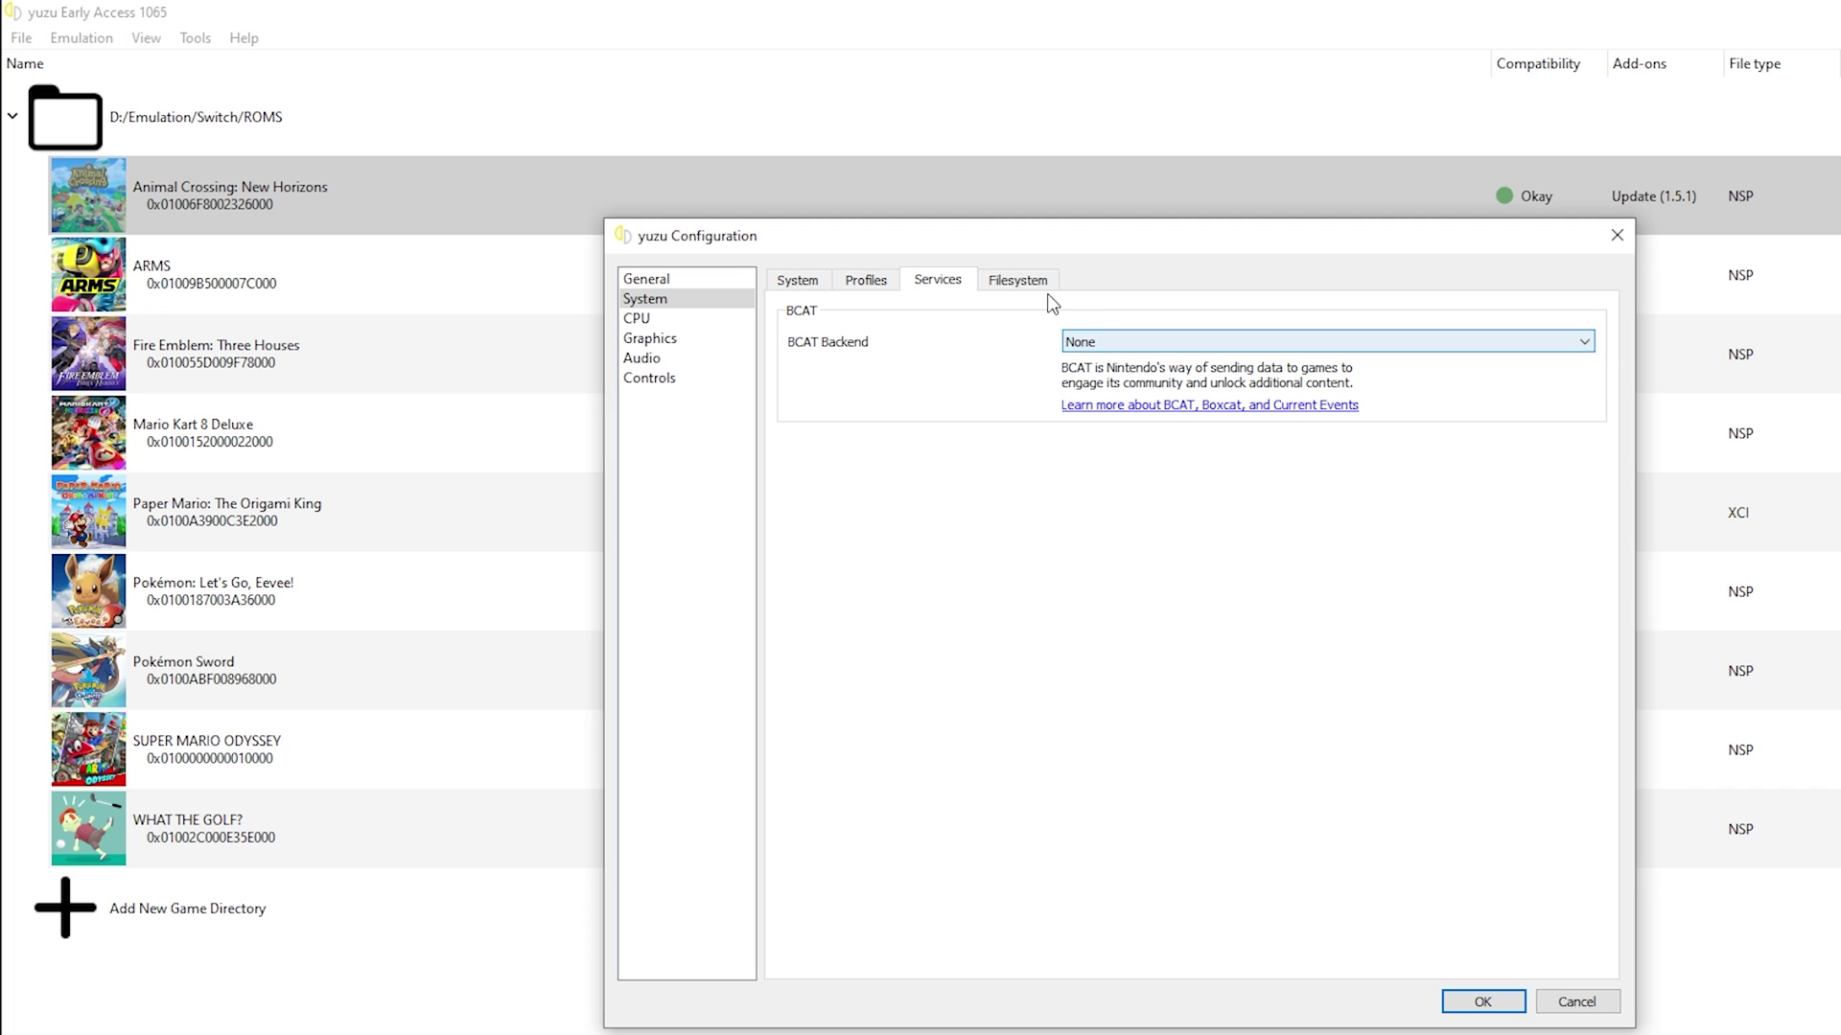
left_click(1018, 282)
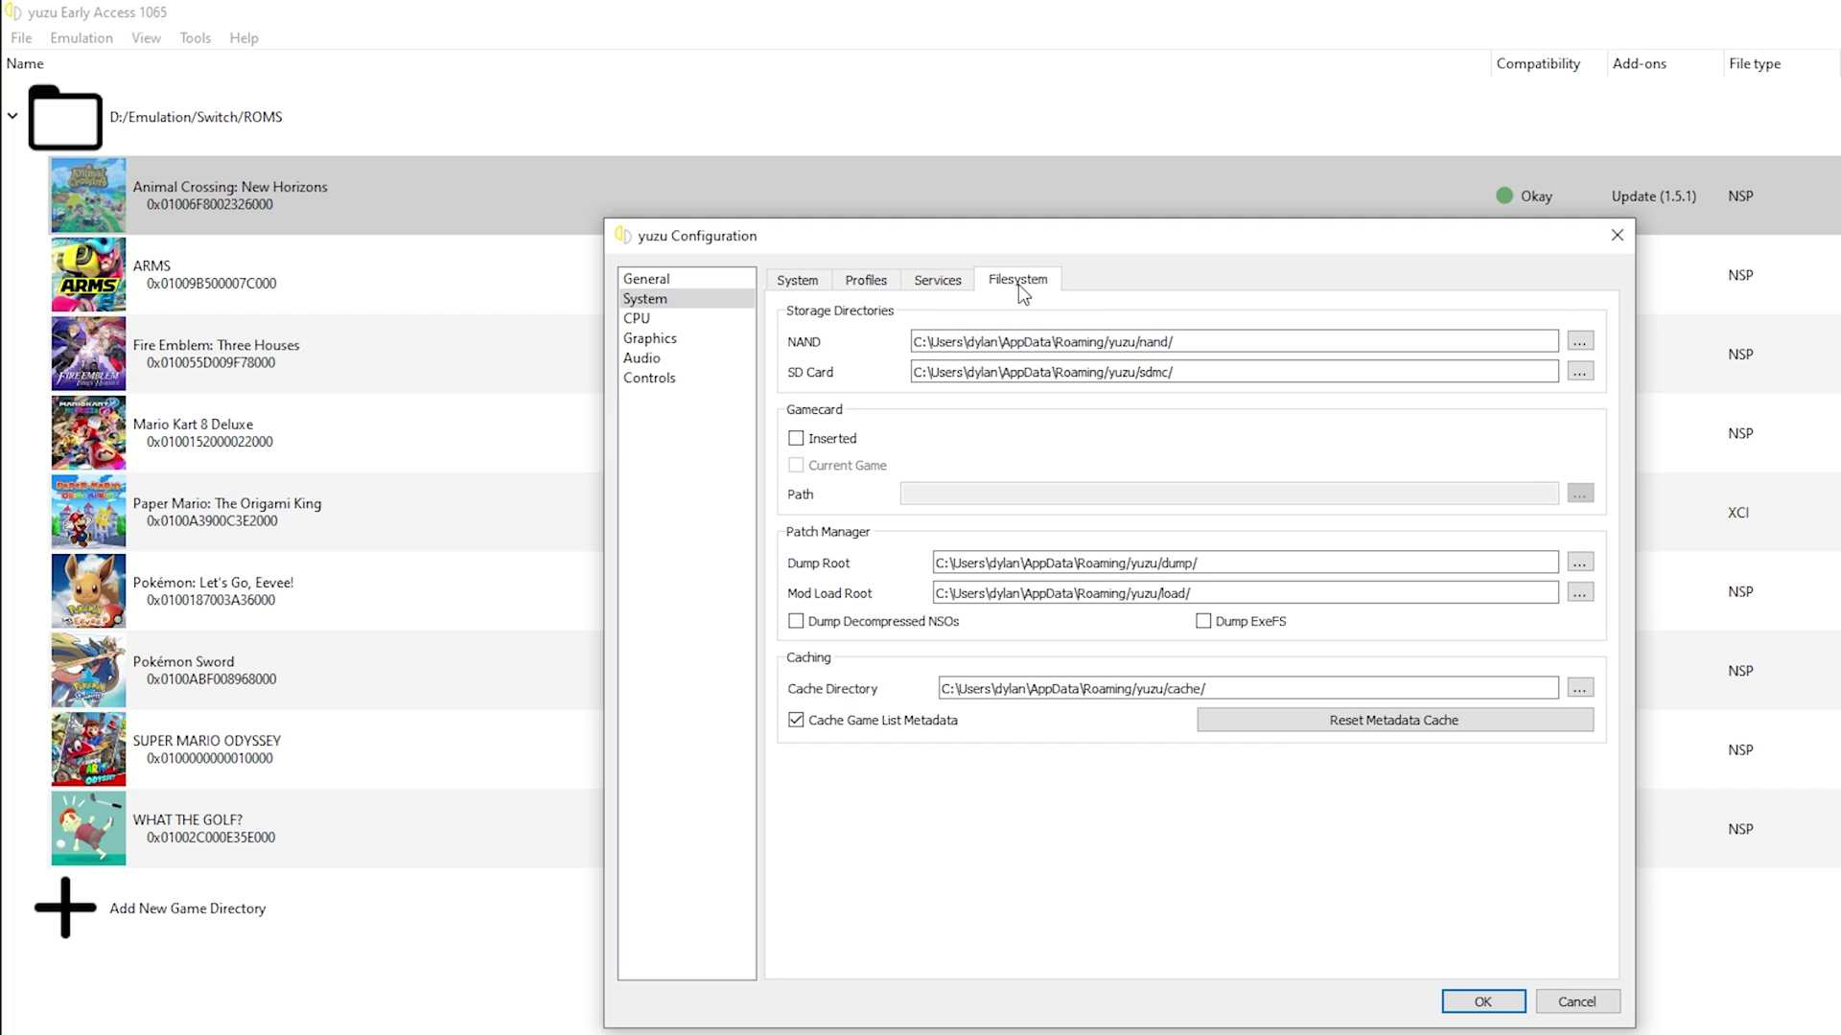
Review the CPU configuration, checking the debug options and the accuracy setting.
left_click(663, 322)
left_click(845, 281)
left_click(799, 283)
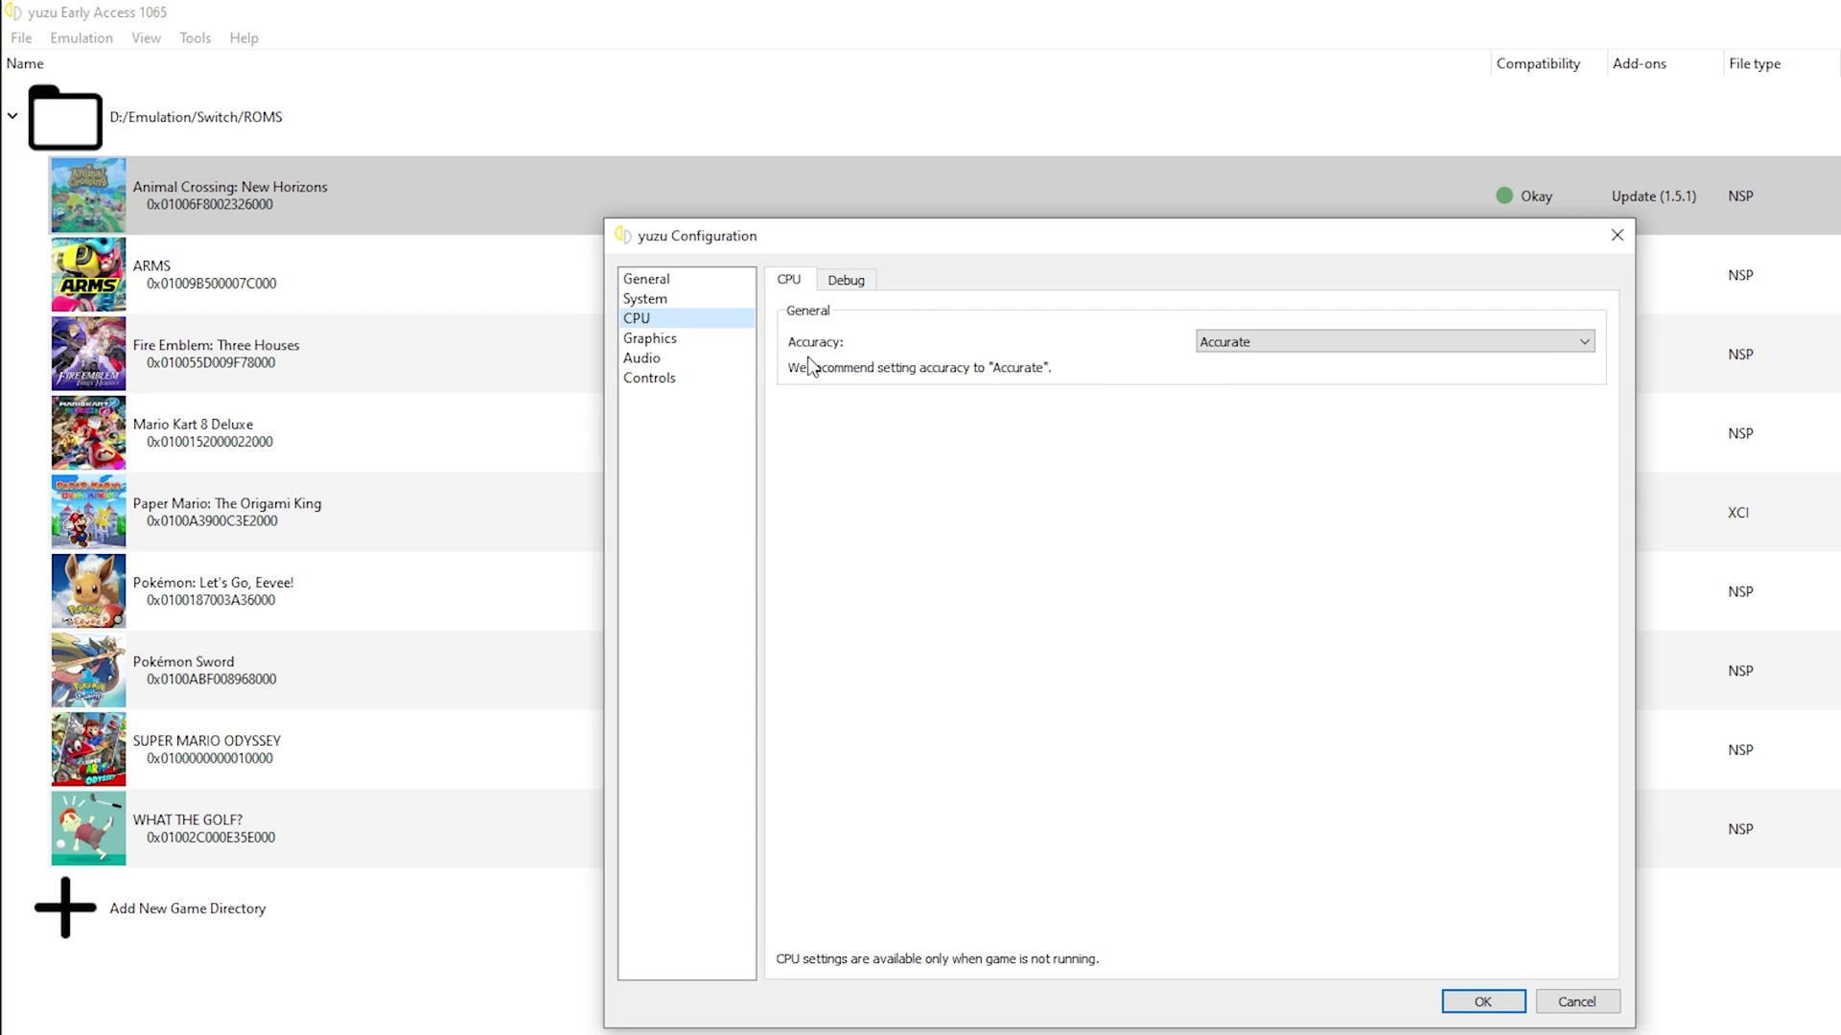
Review the basic and advanced Graphics configuration, including the shader options, choosing OpenGL as the API.
left_click(639, 341)
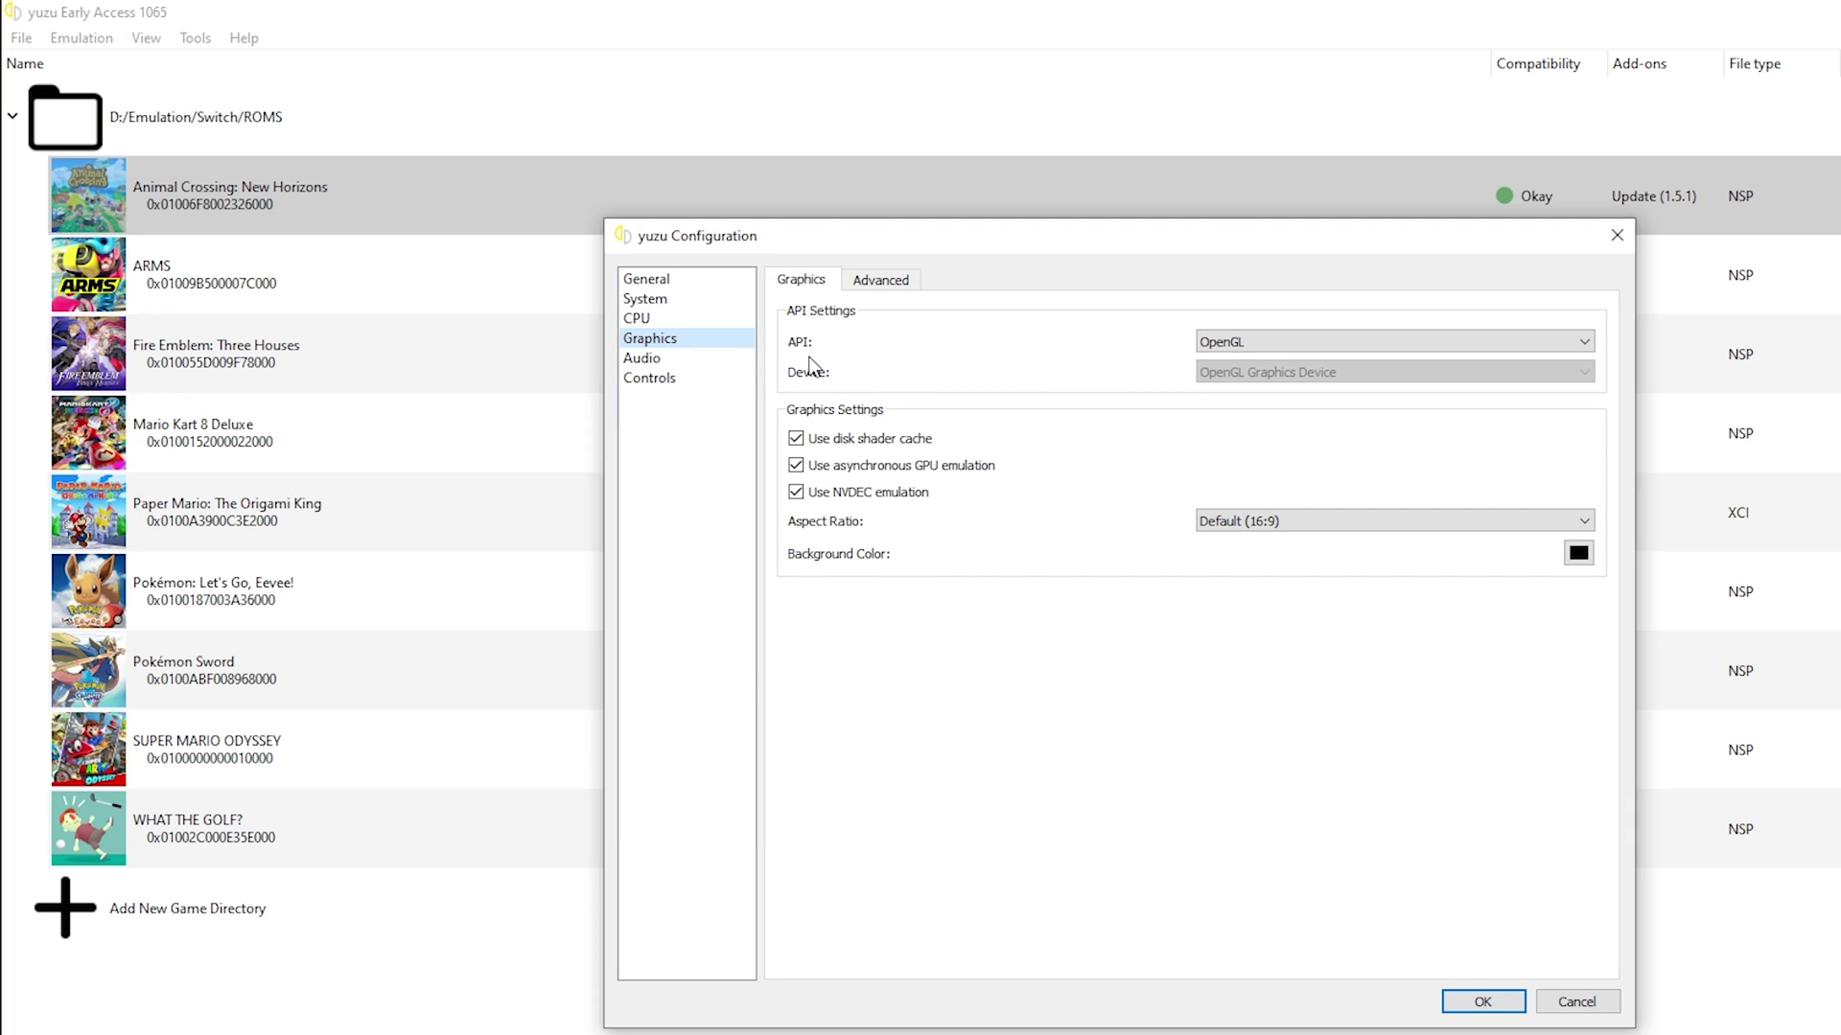
left_click(881, 281)
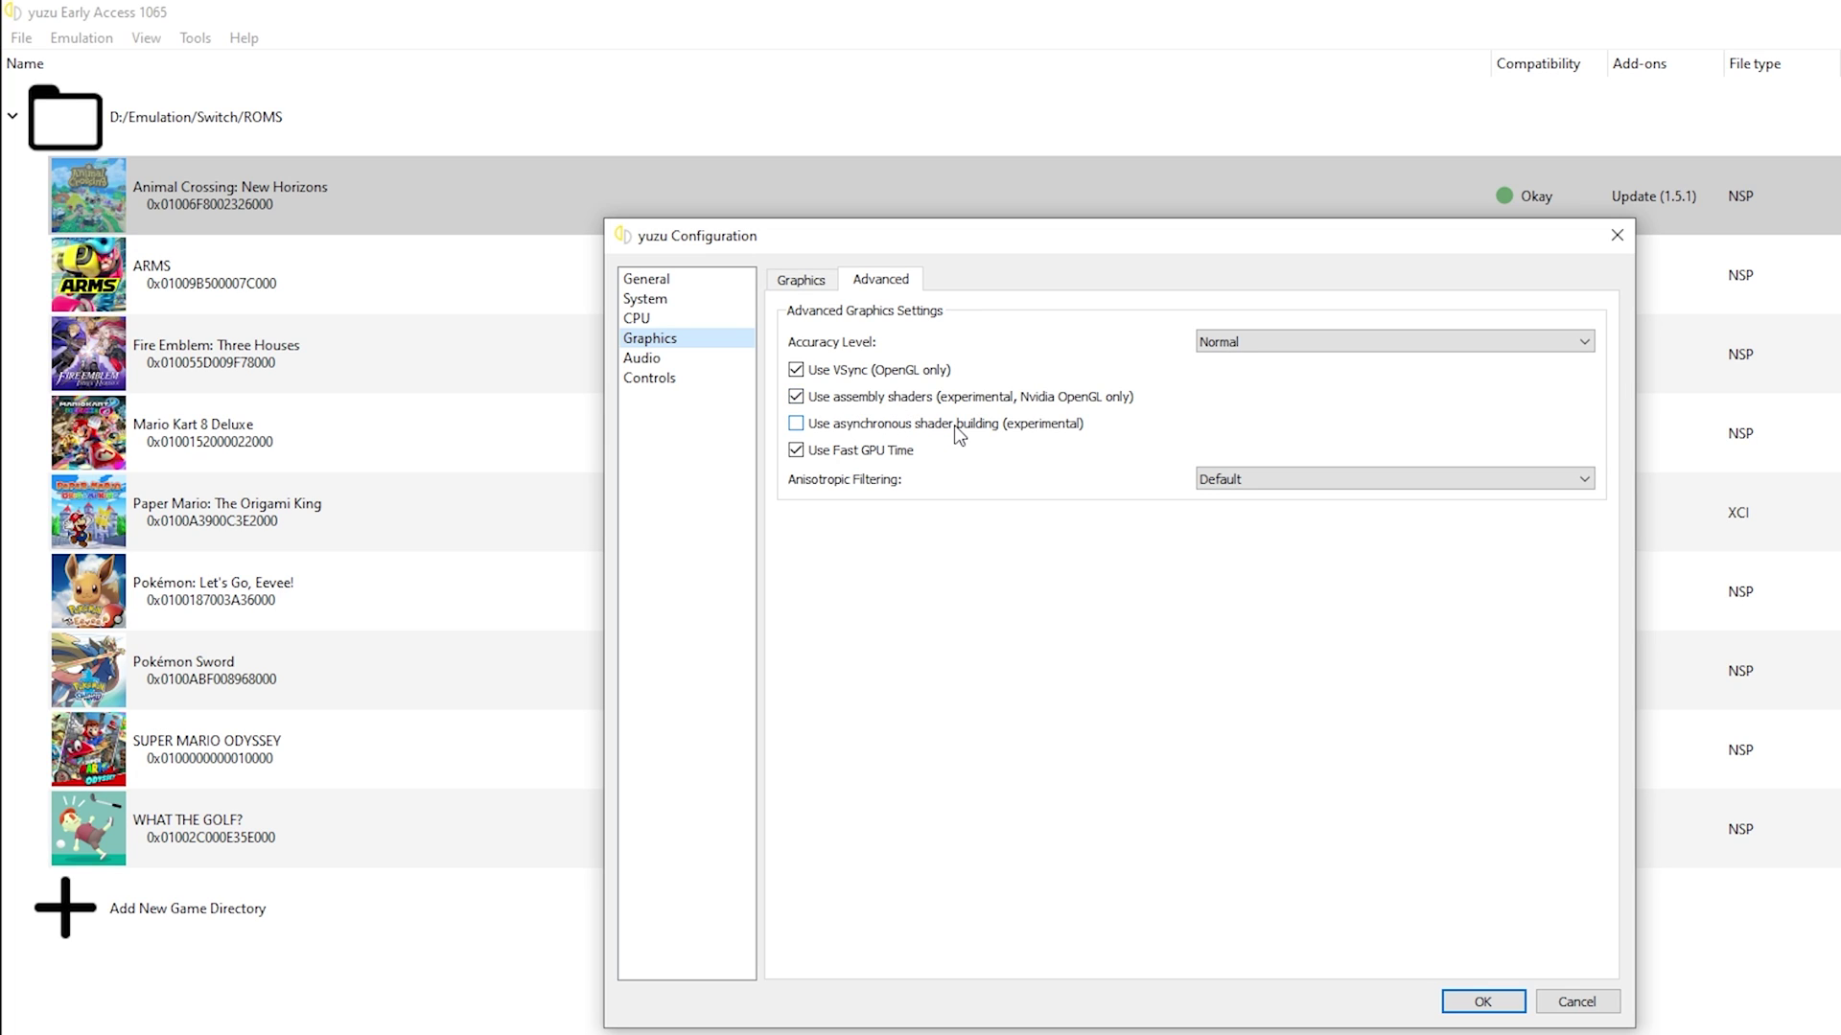
mouse_move(844, 403)
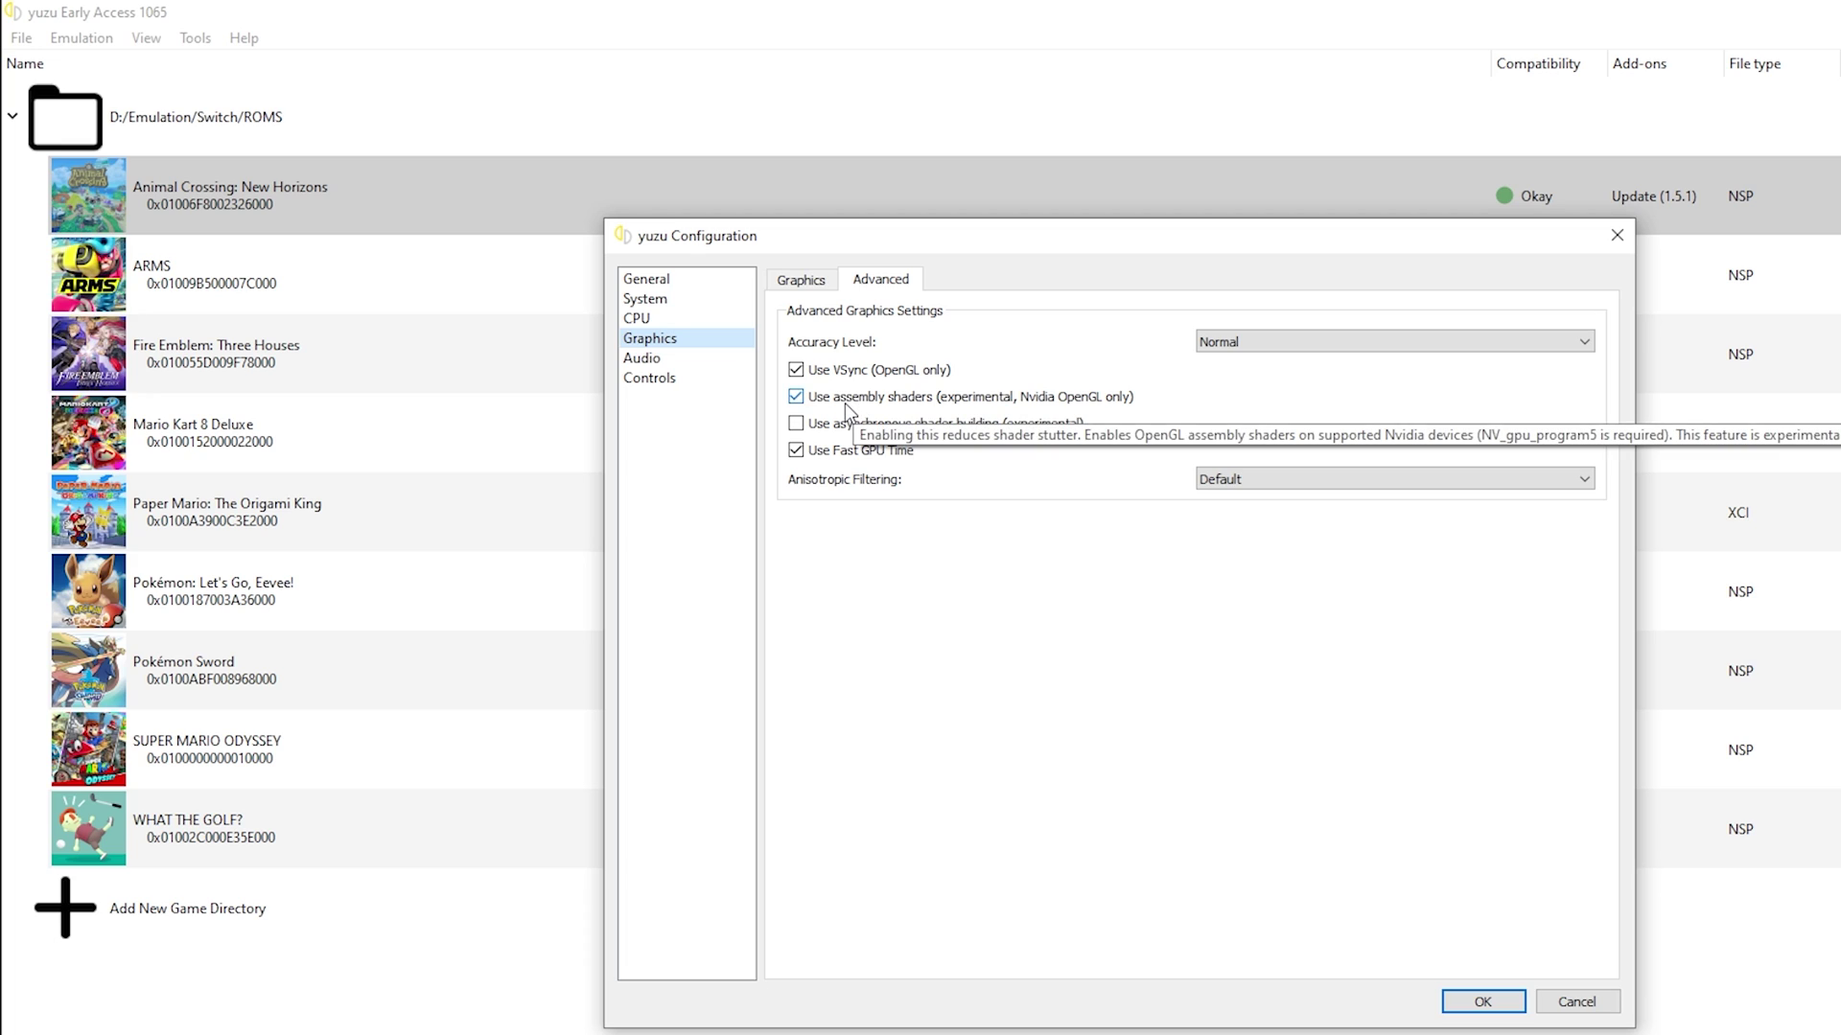
mouse_move(821, 436)
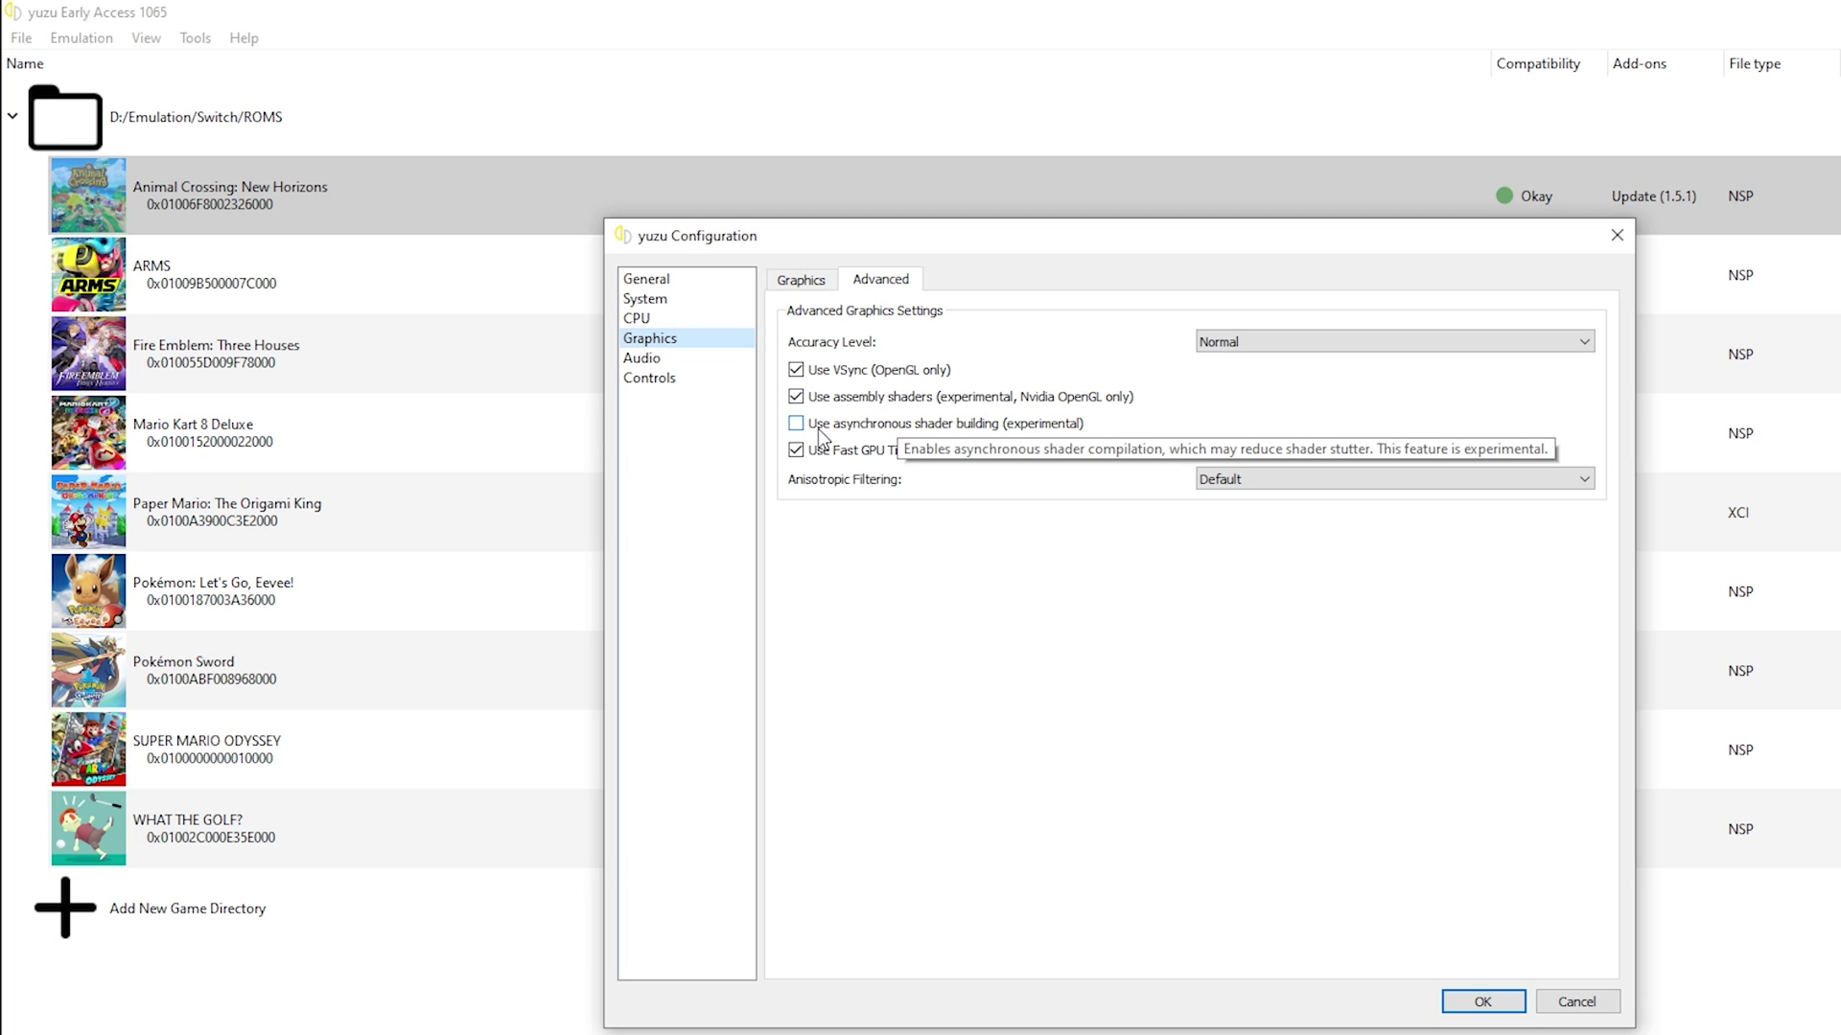
left_click(816, 284)
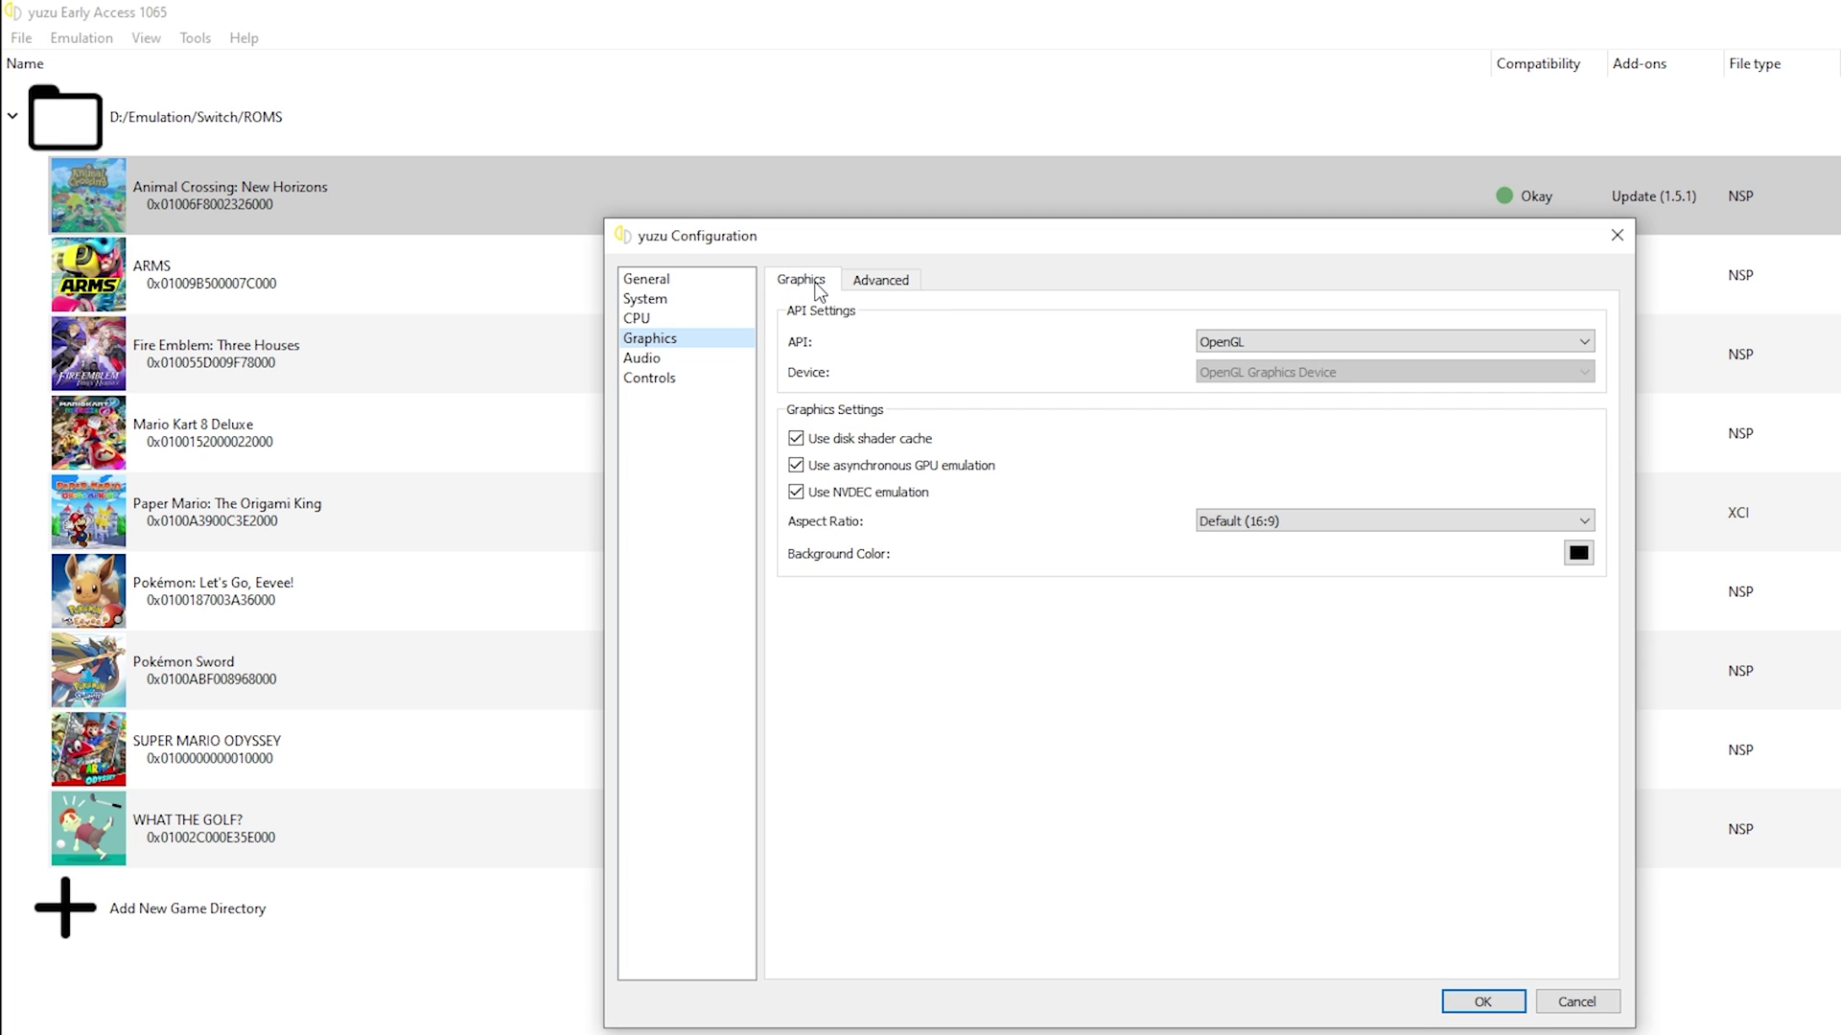
left_click(1268, 343)
left_click(1261, 357)
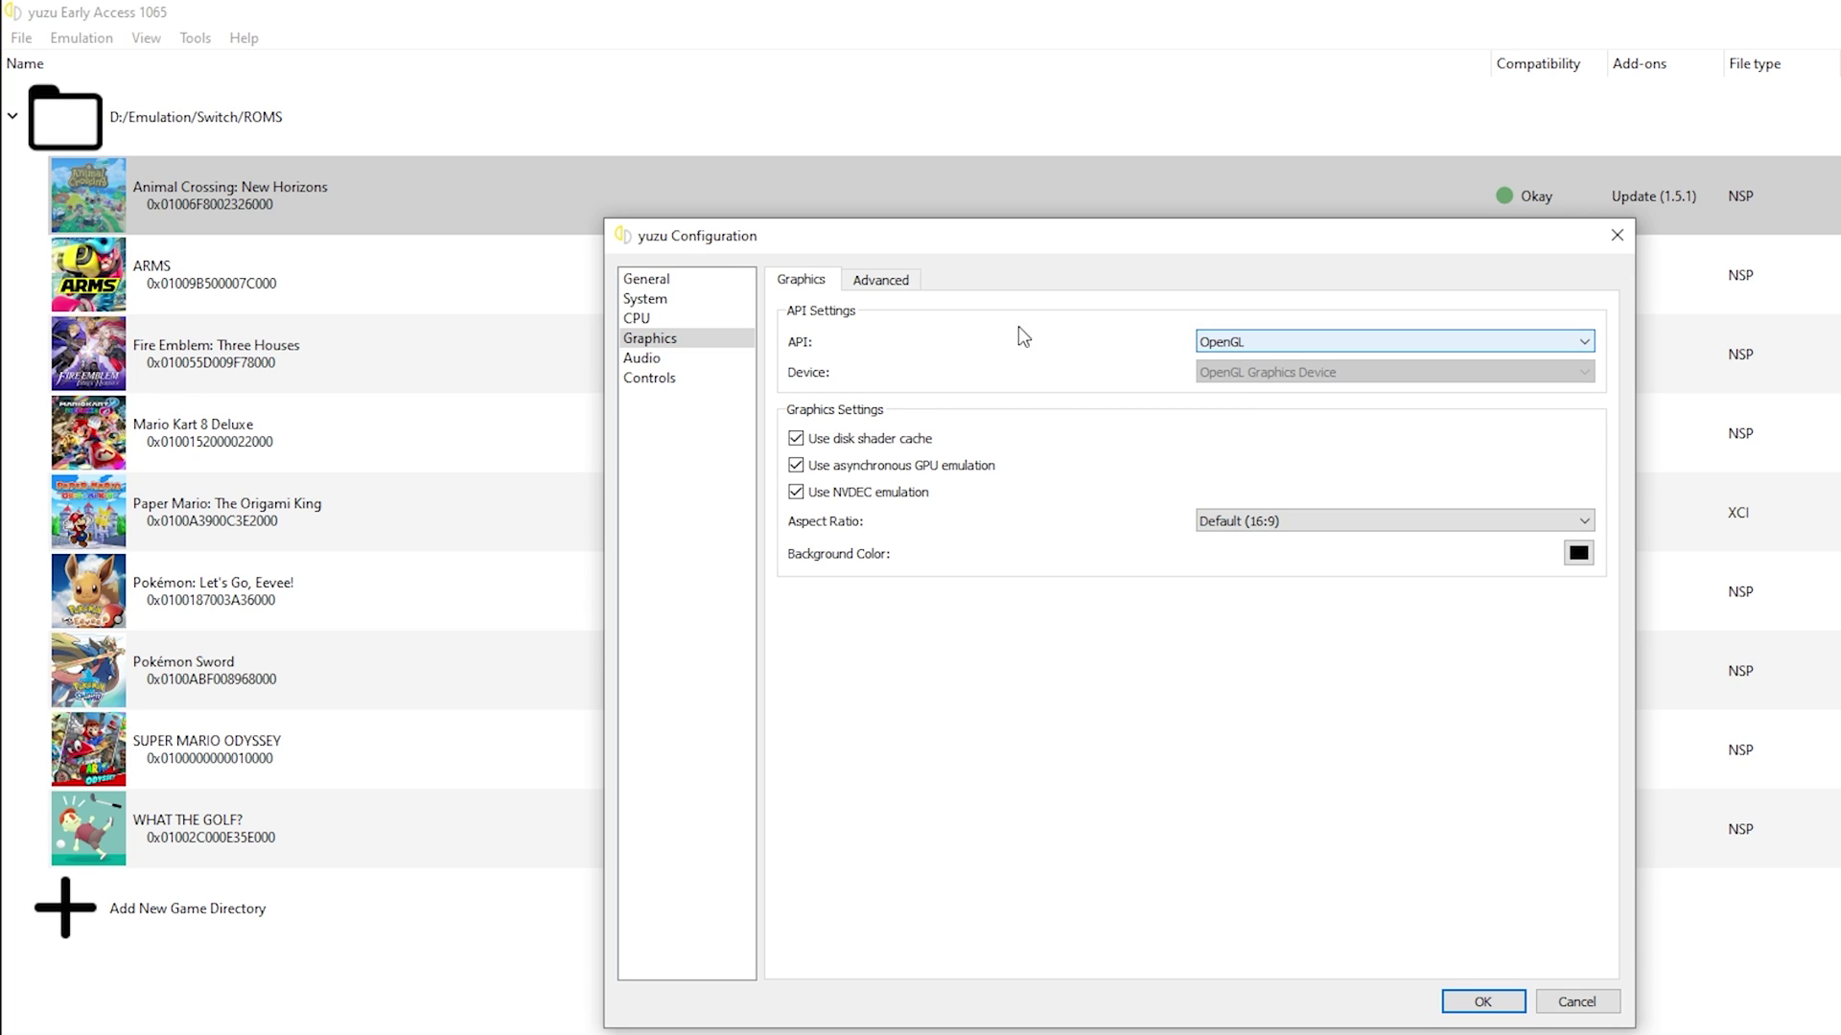
left_click(898, 284)
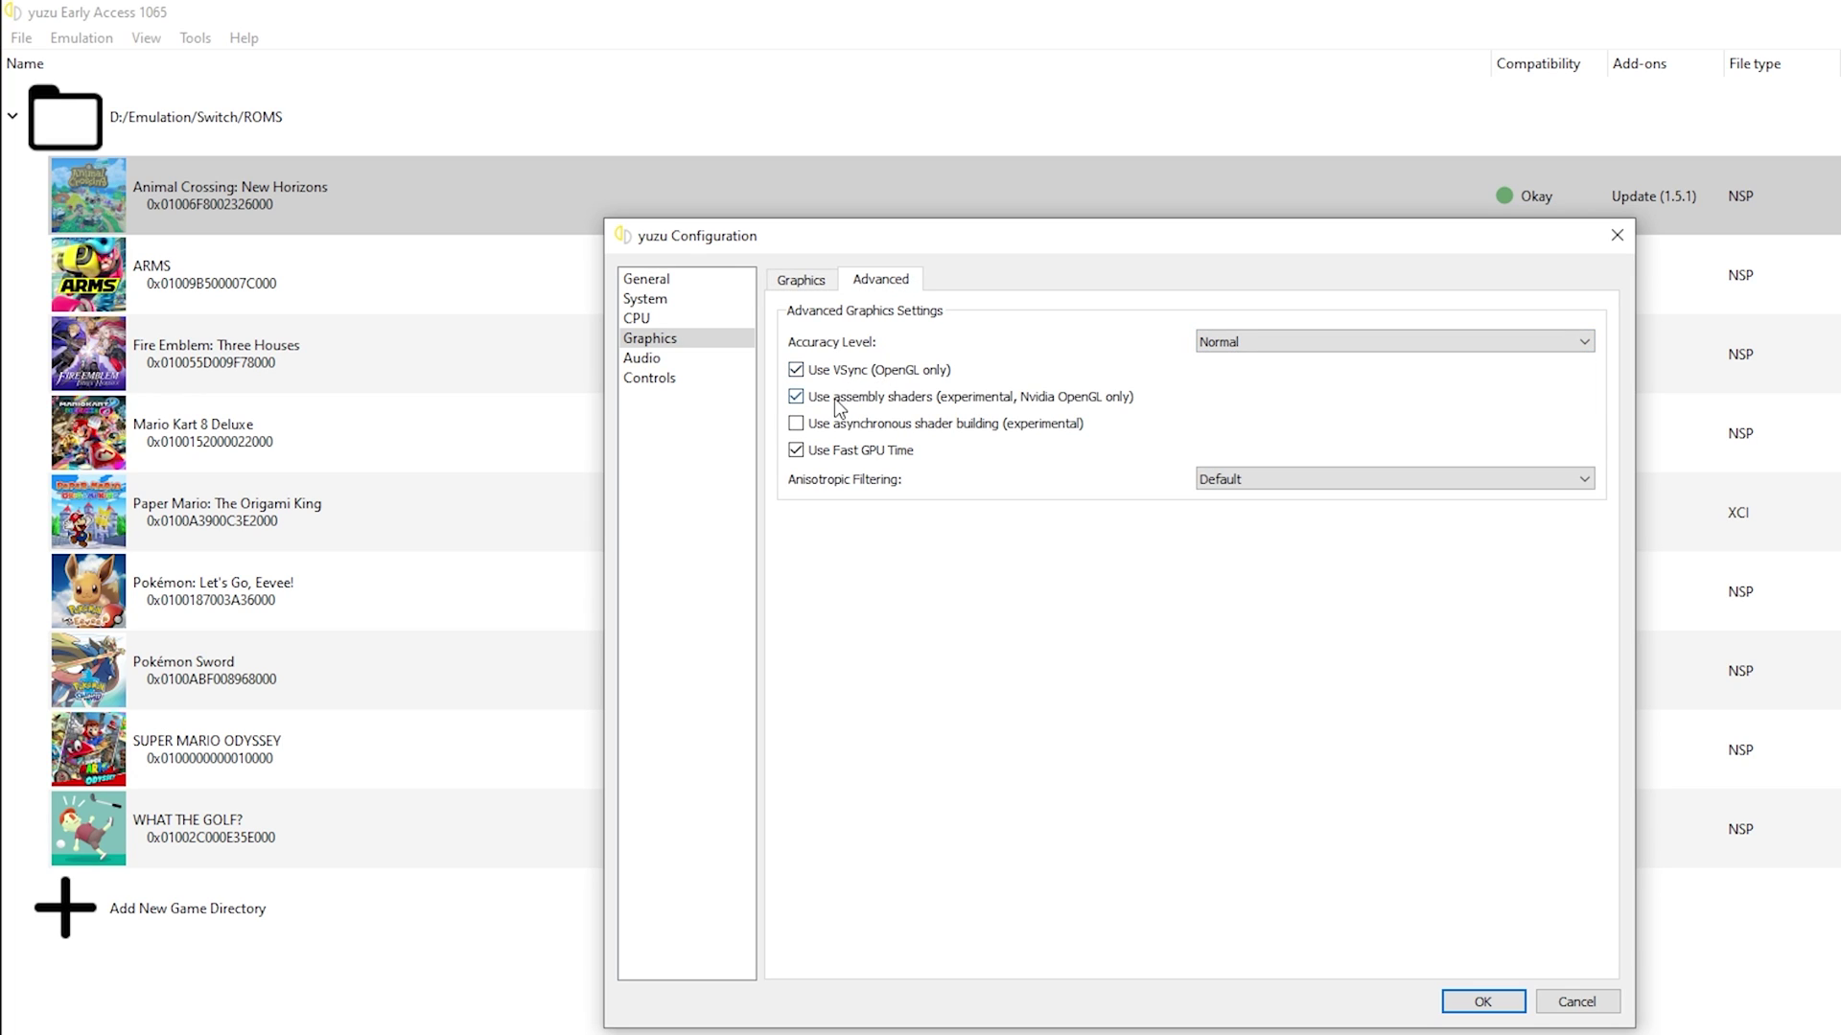
Review the Audio and Controls configuration and accept the yuzu settings.
left_click(651, 360)
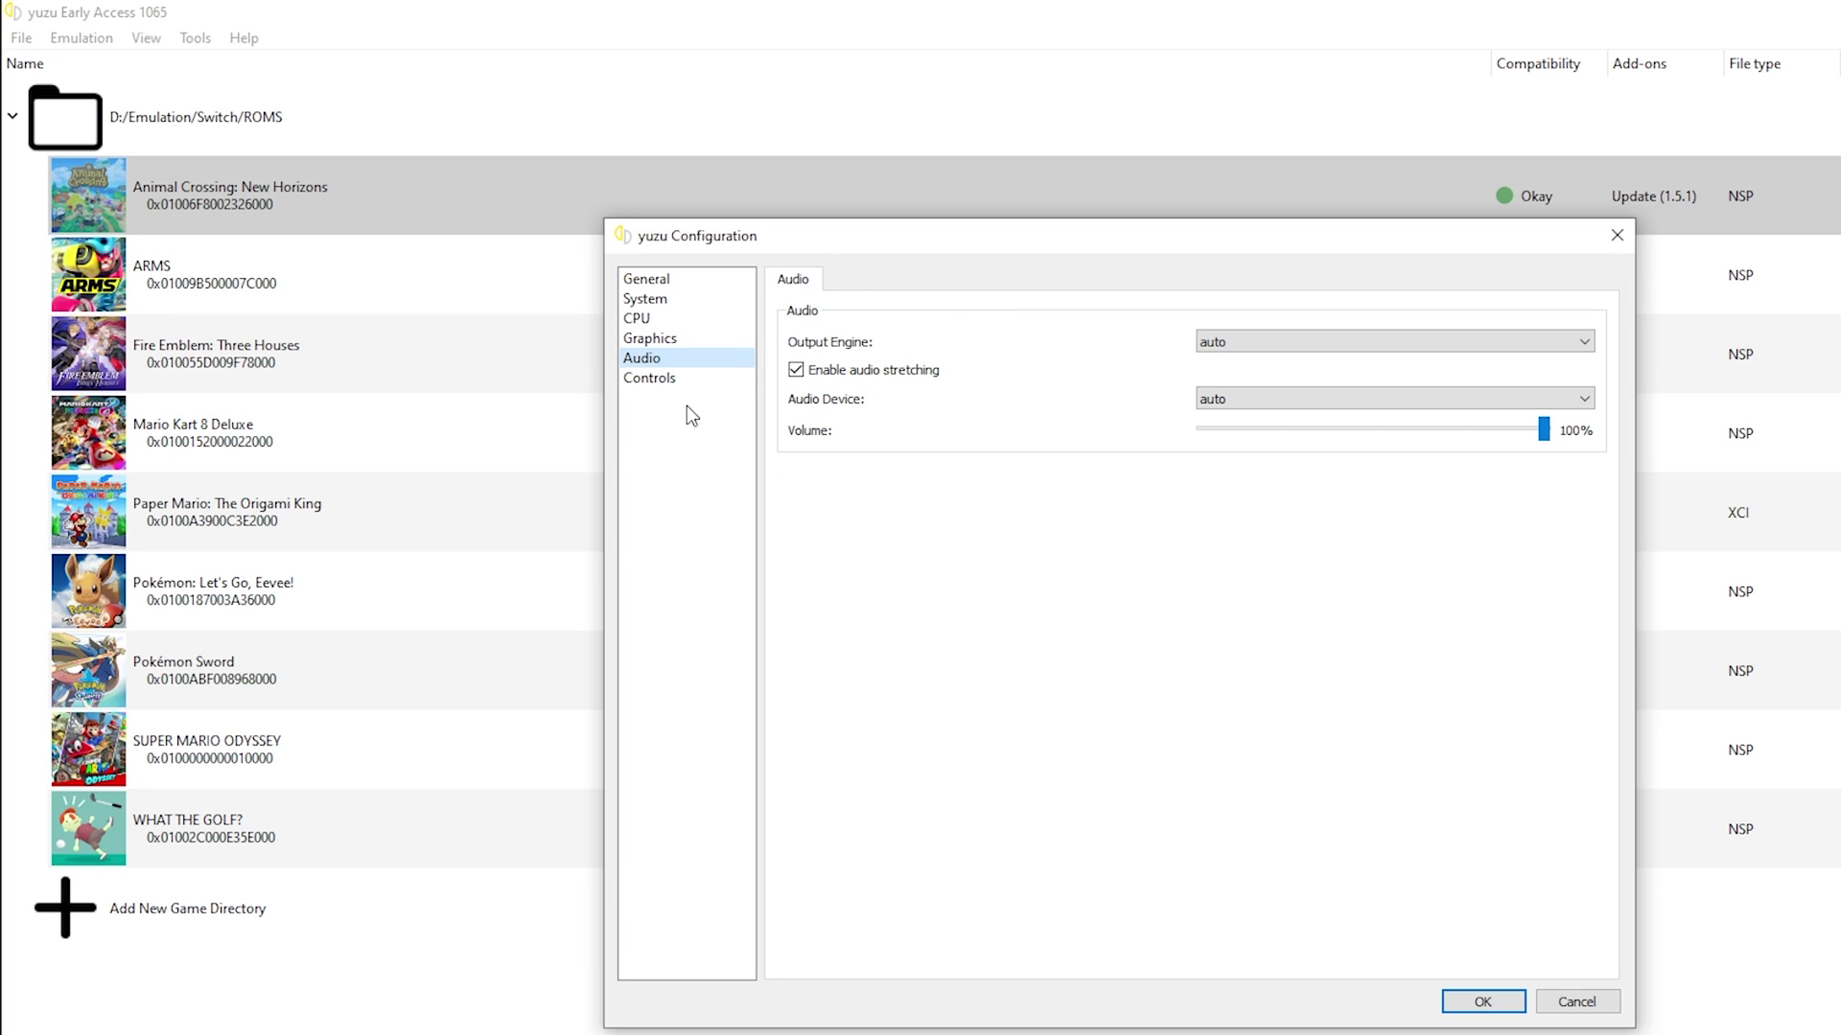
left_click(675, 381)
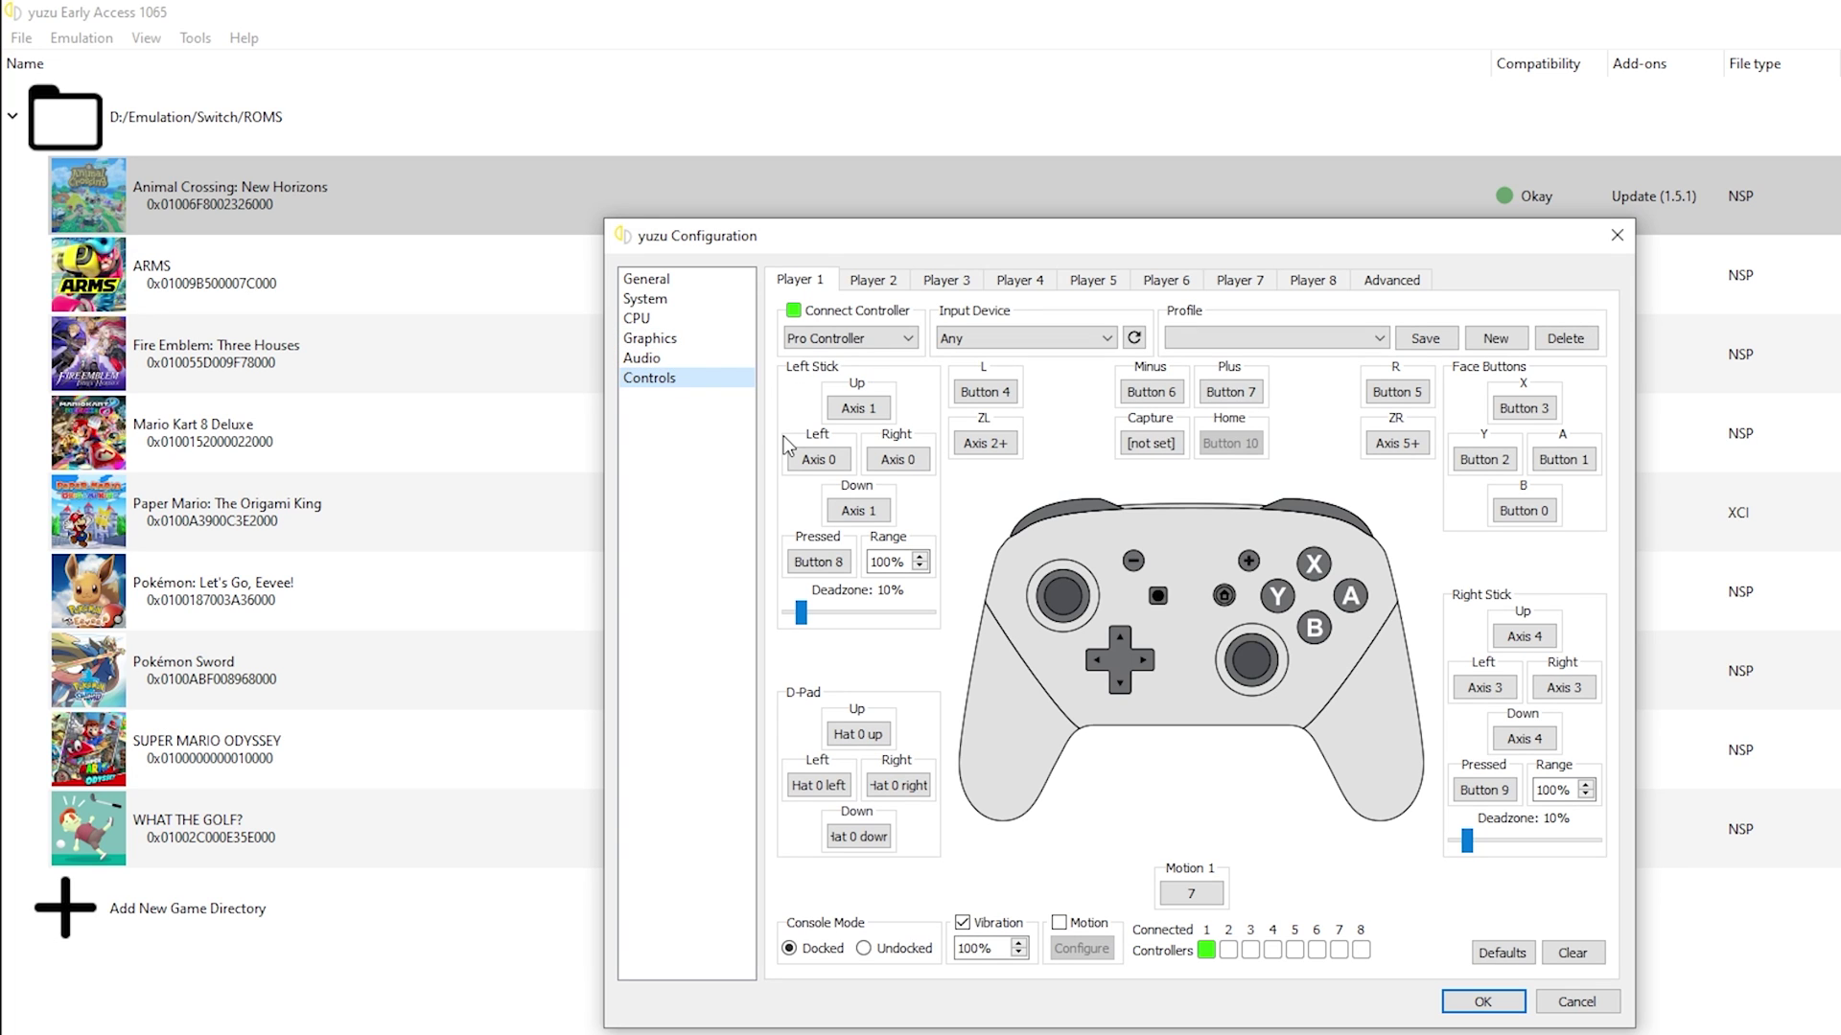
left_click(1483, 1002)
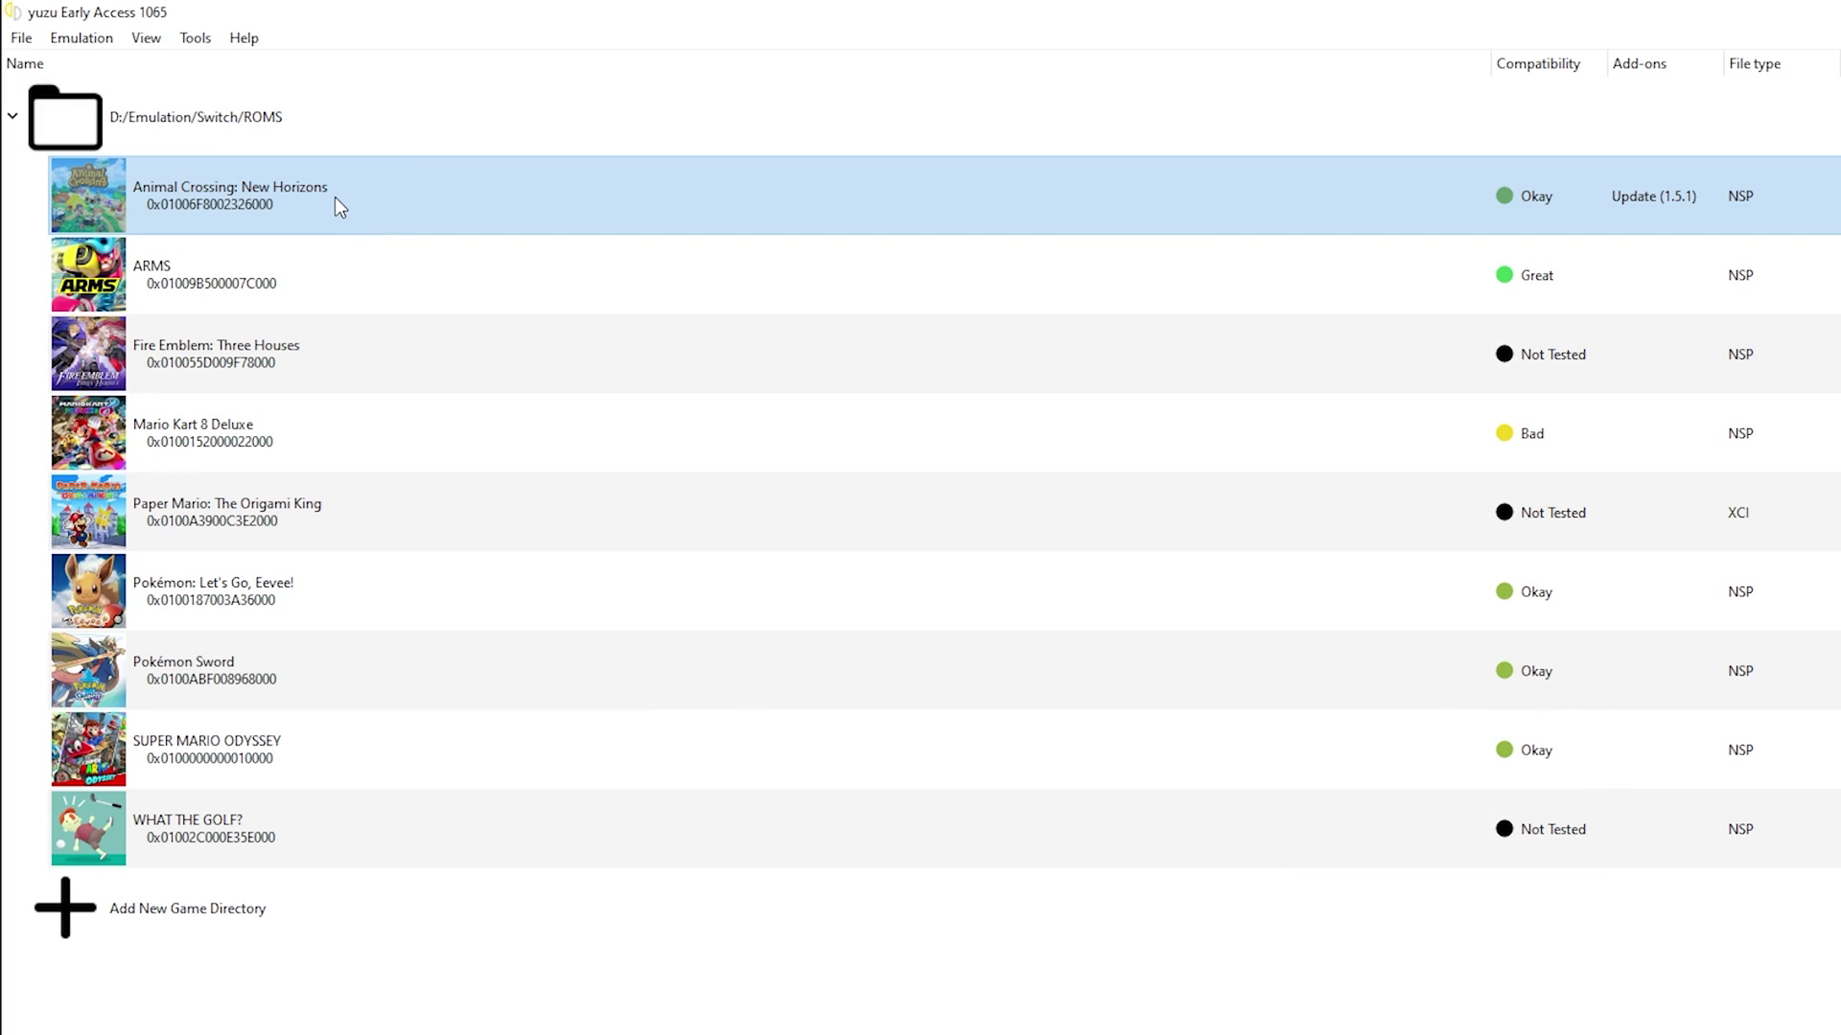
Launch Animal Crossing: New Horizons in yuzu and exit the running game, bypassing its request not to exit.
double_click(387, 221)
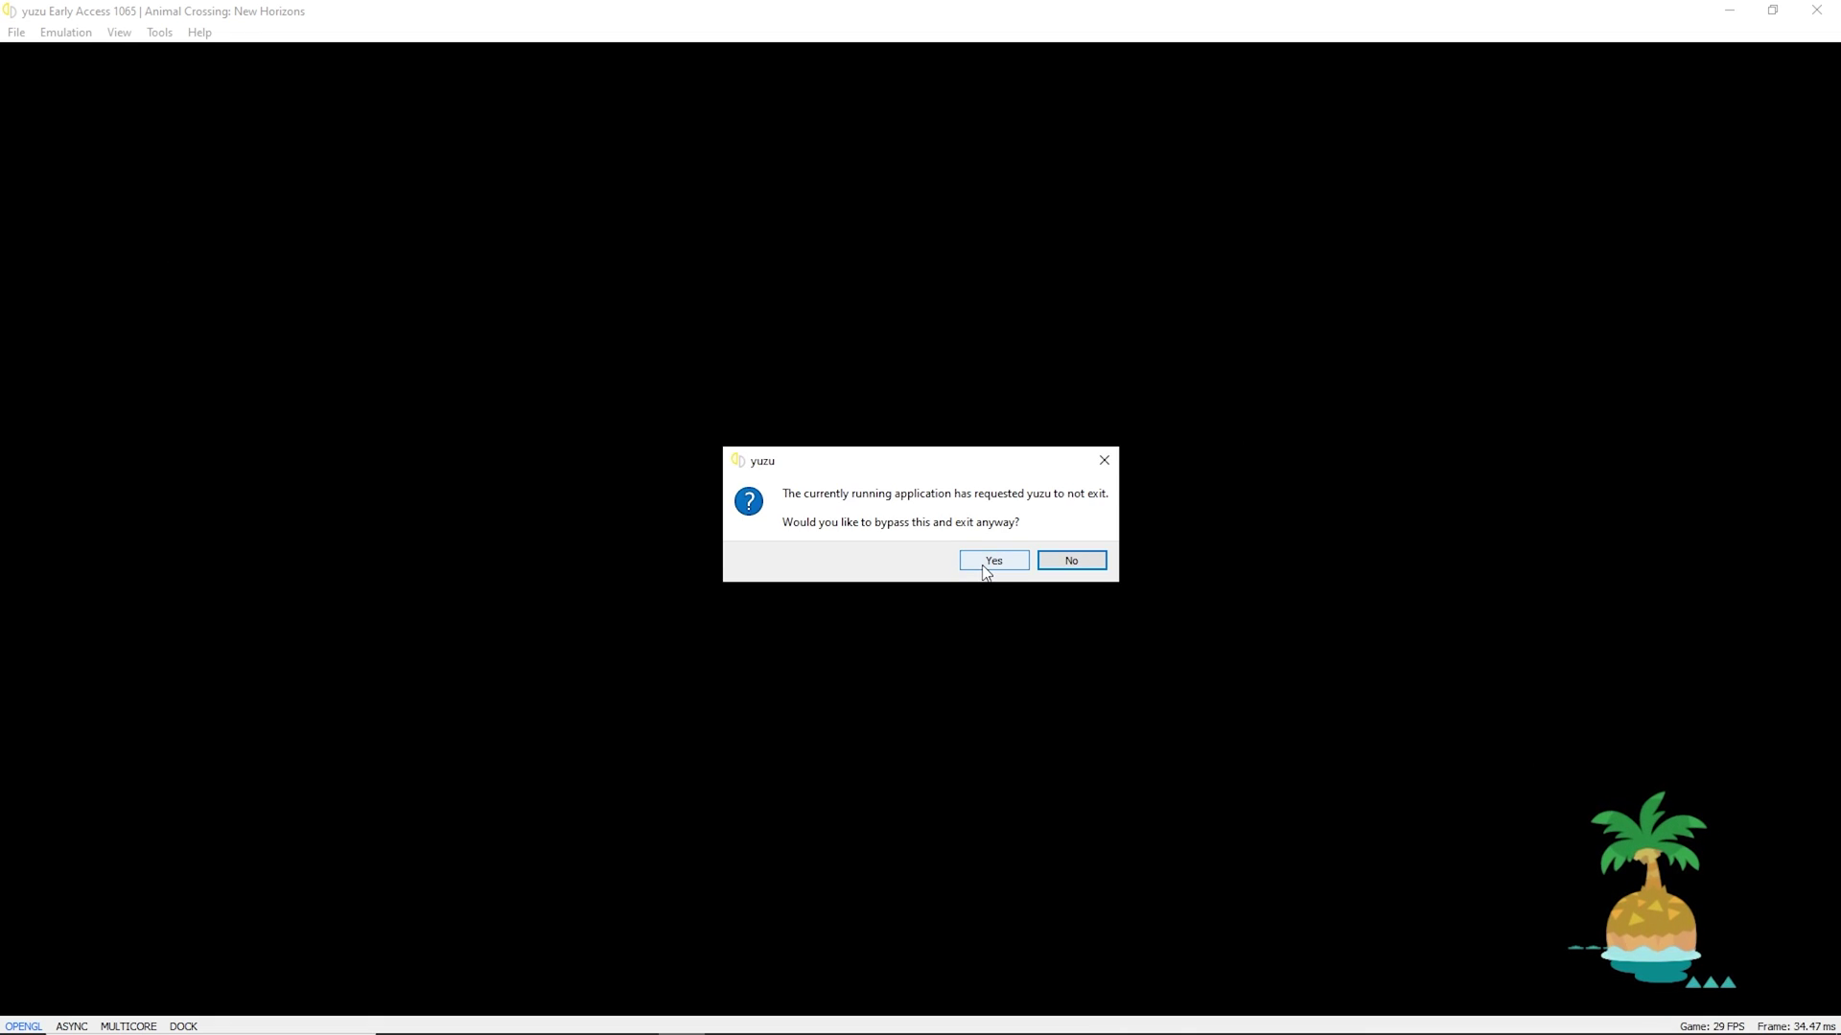
left_click(987, 561)
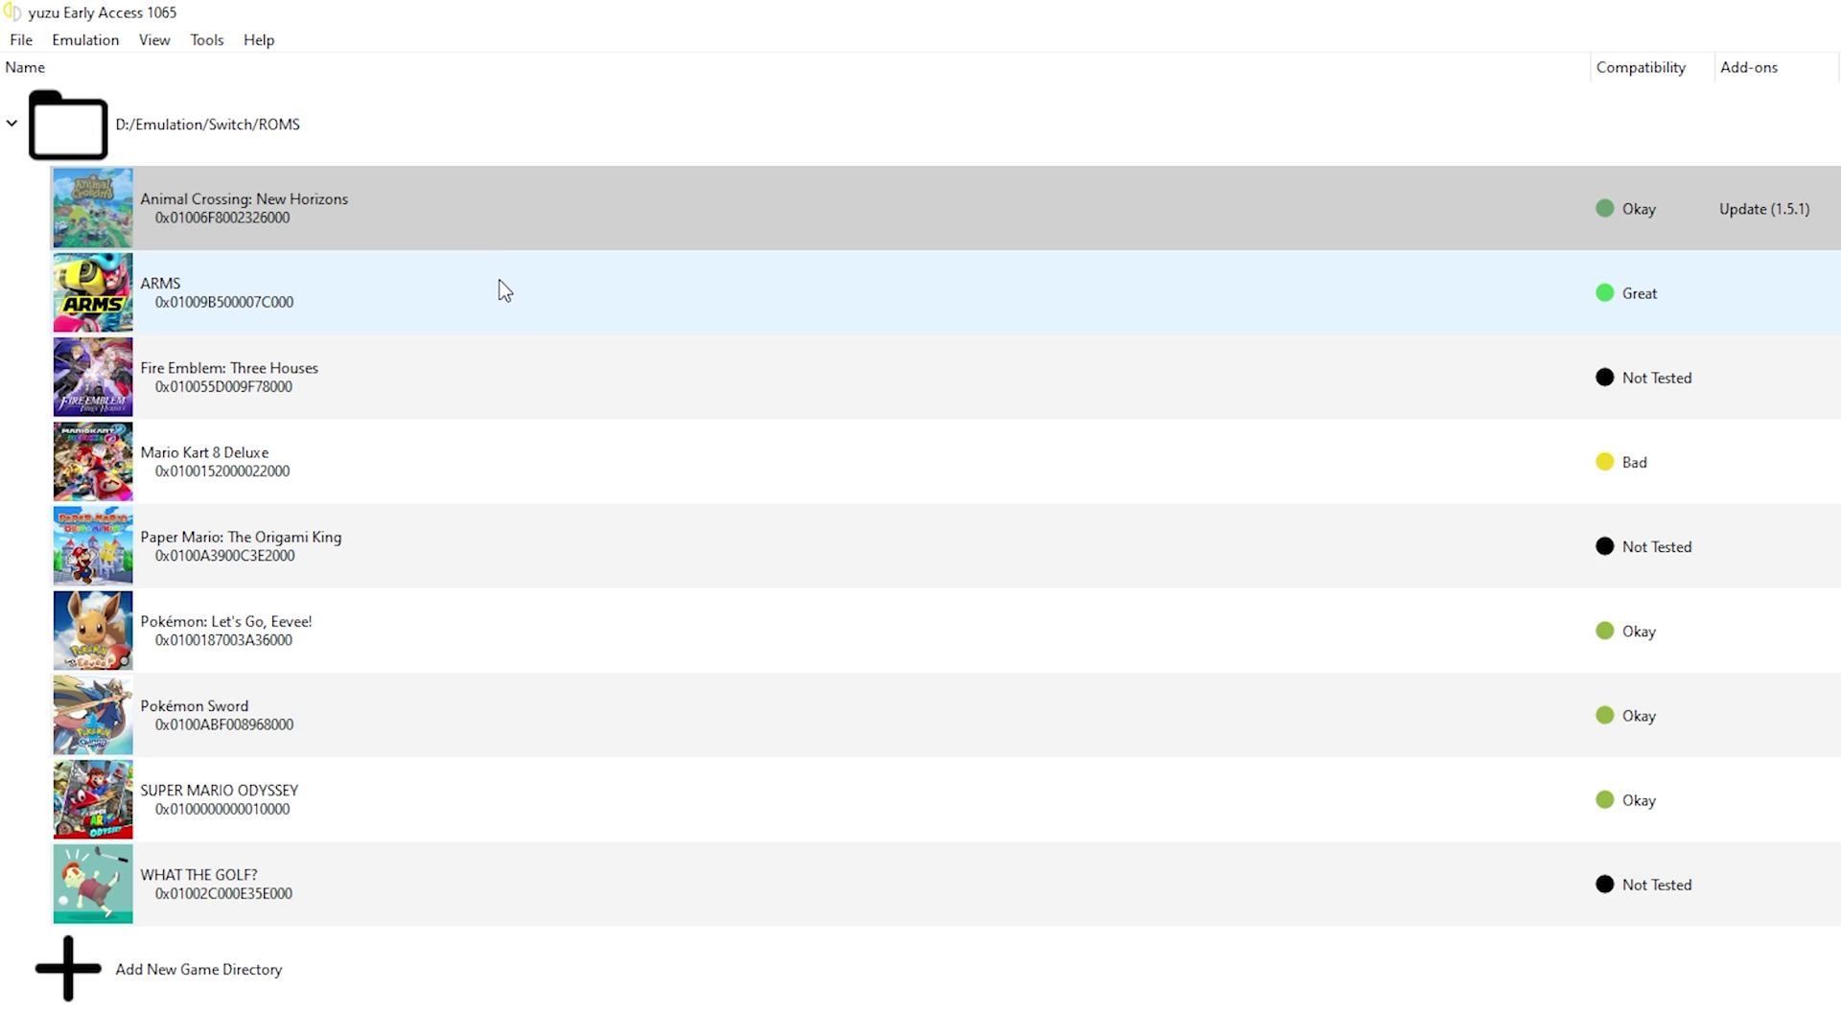
Open the save data location of Animal Crossing: New Horizons and copy Villager0, main.dat and mainHeader.dat.
left_click(476, 245)
left_click(444, 224)
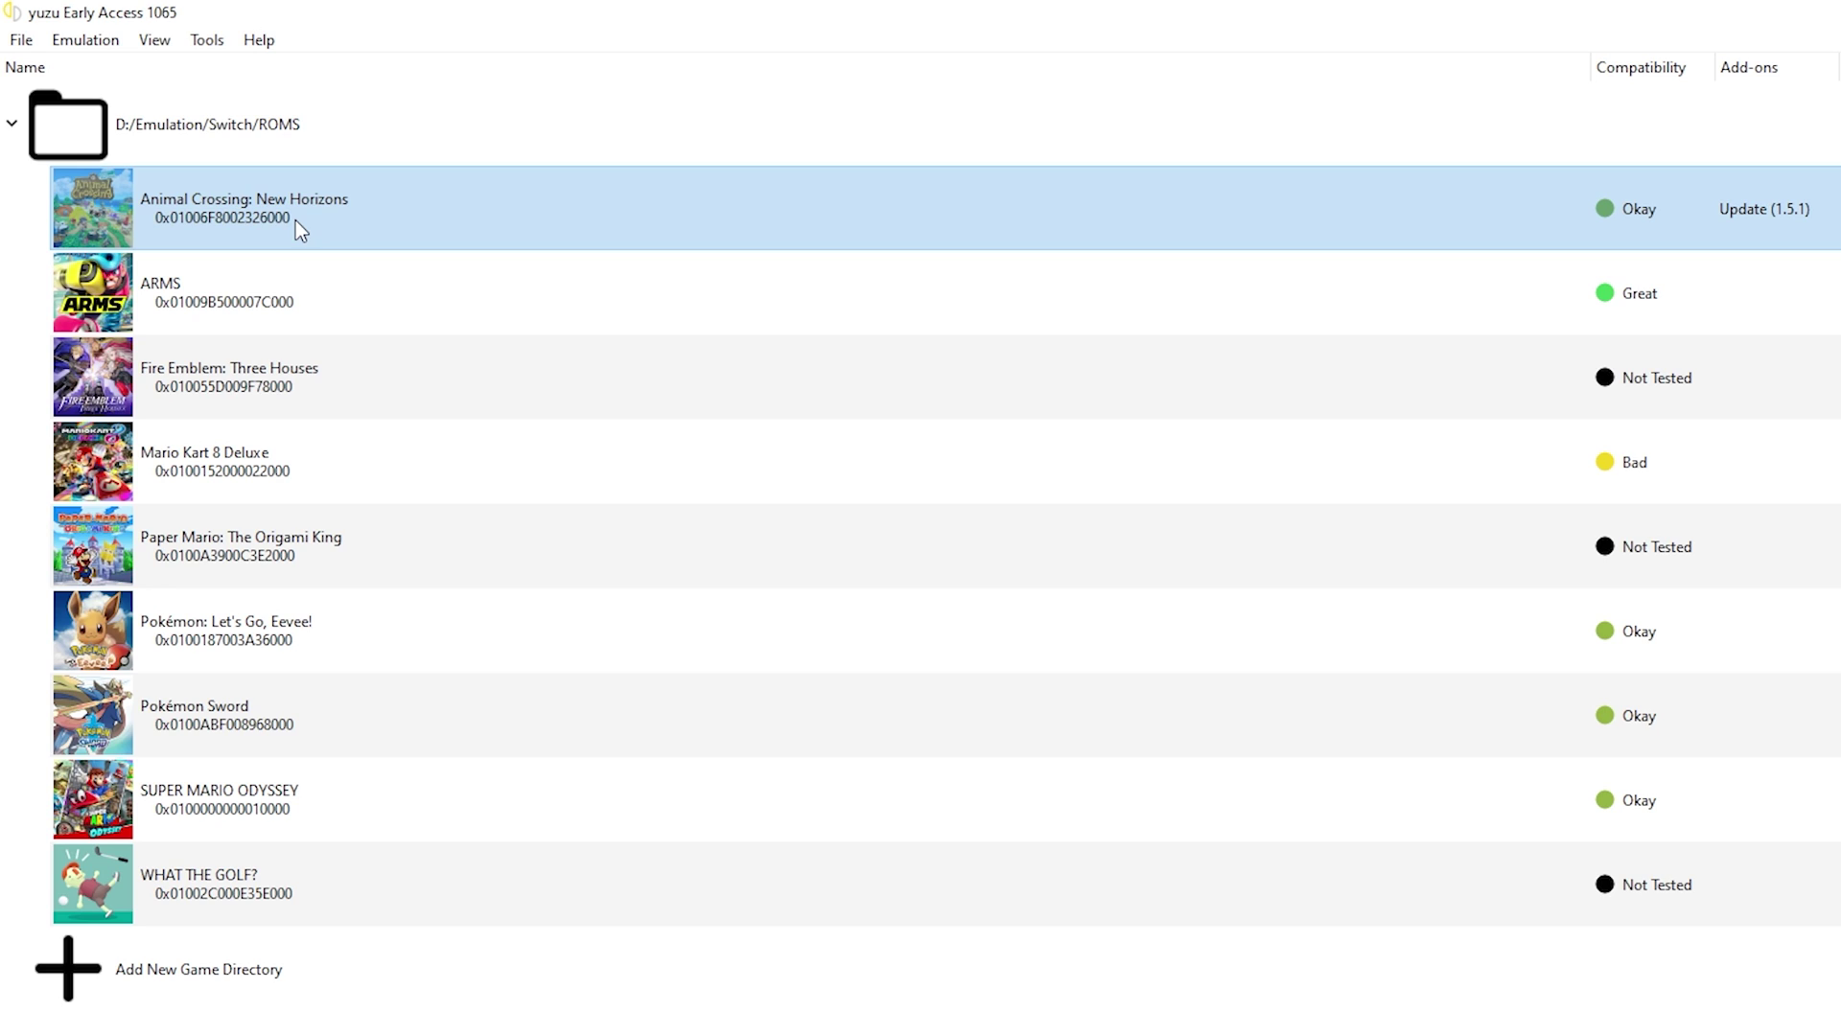
right_click(190, 204)
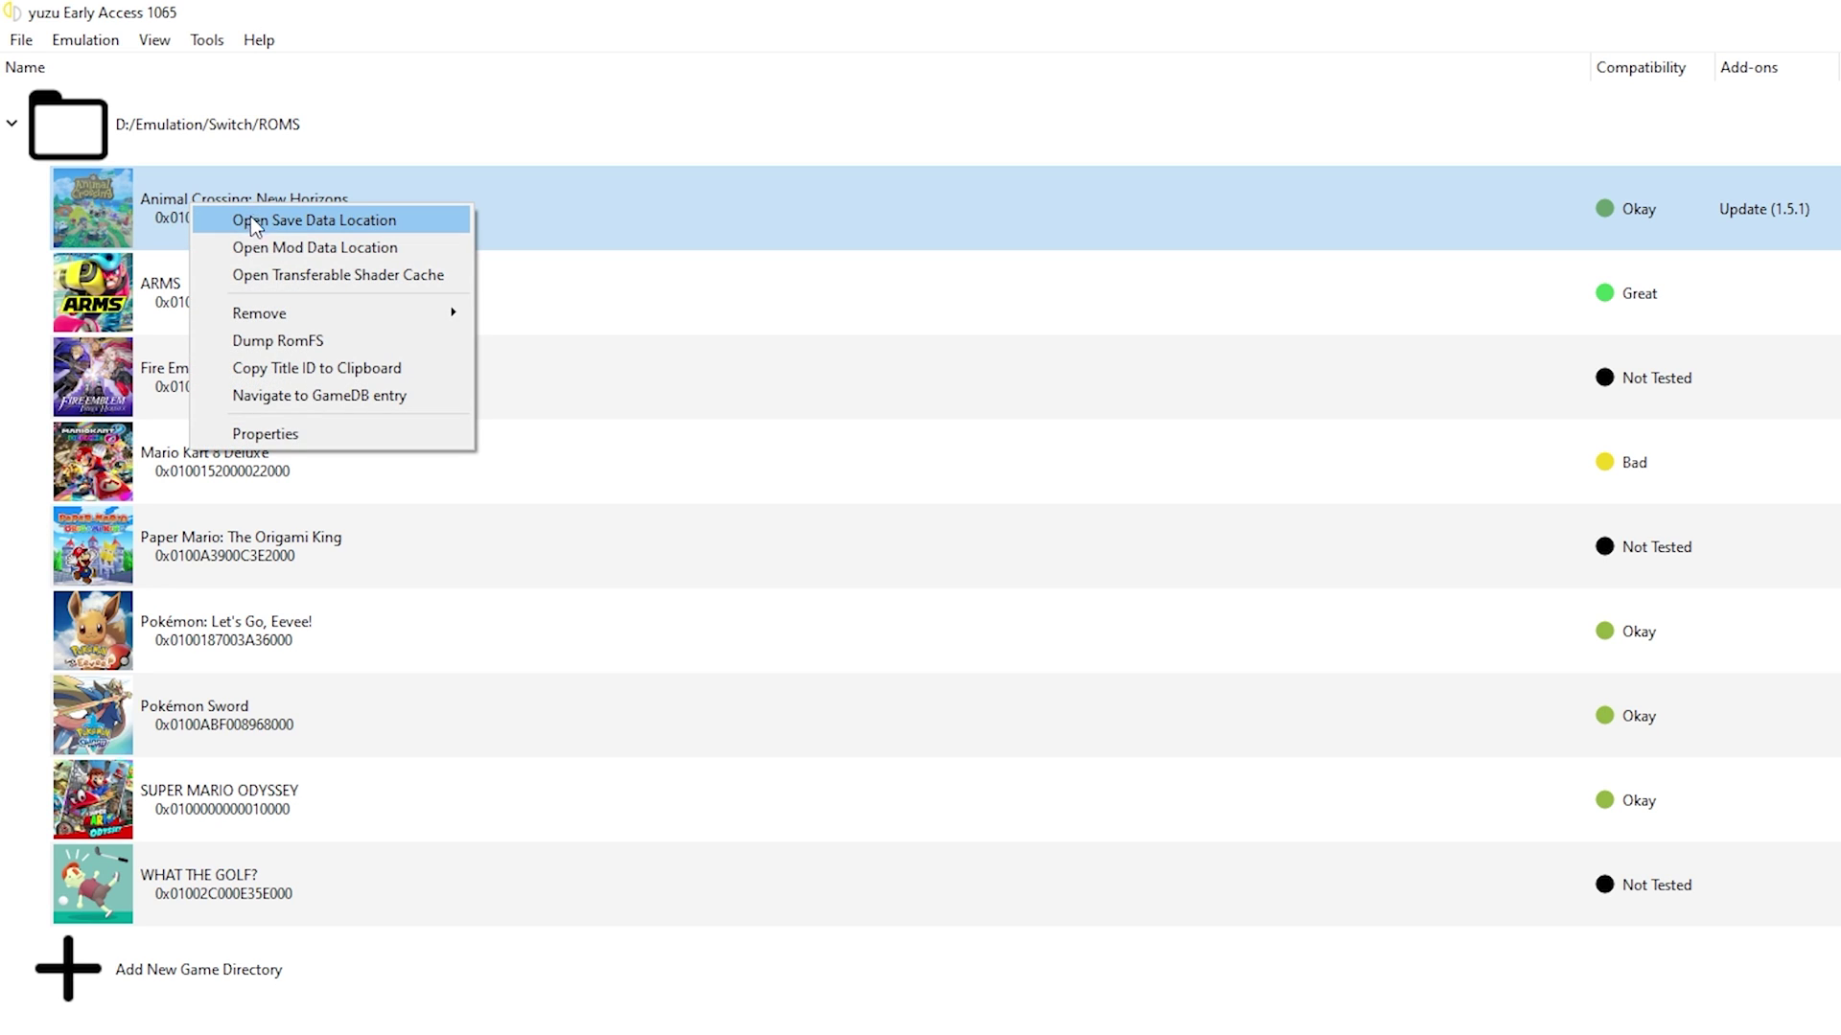
left_click(326, 230)
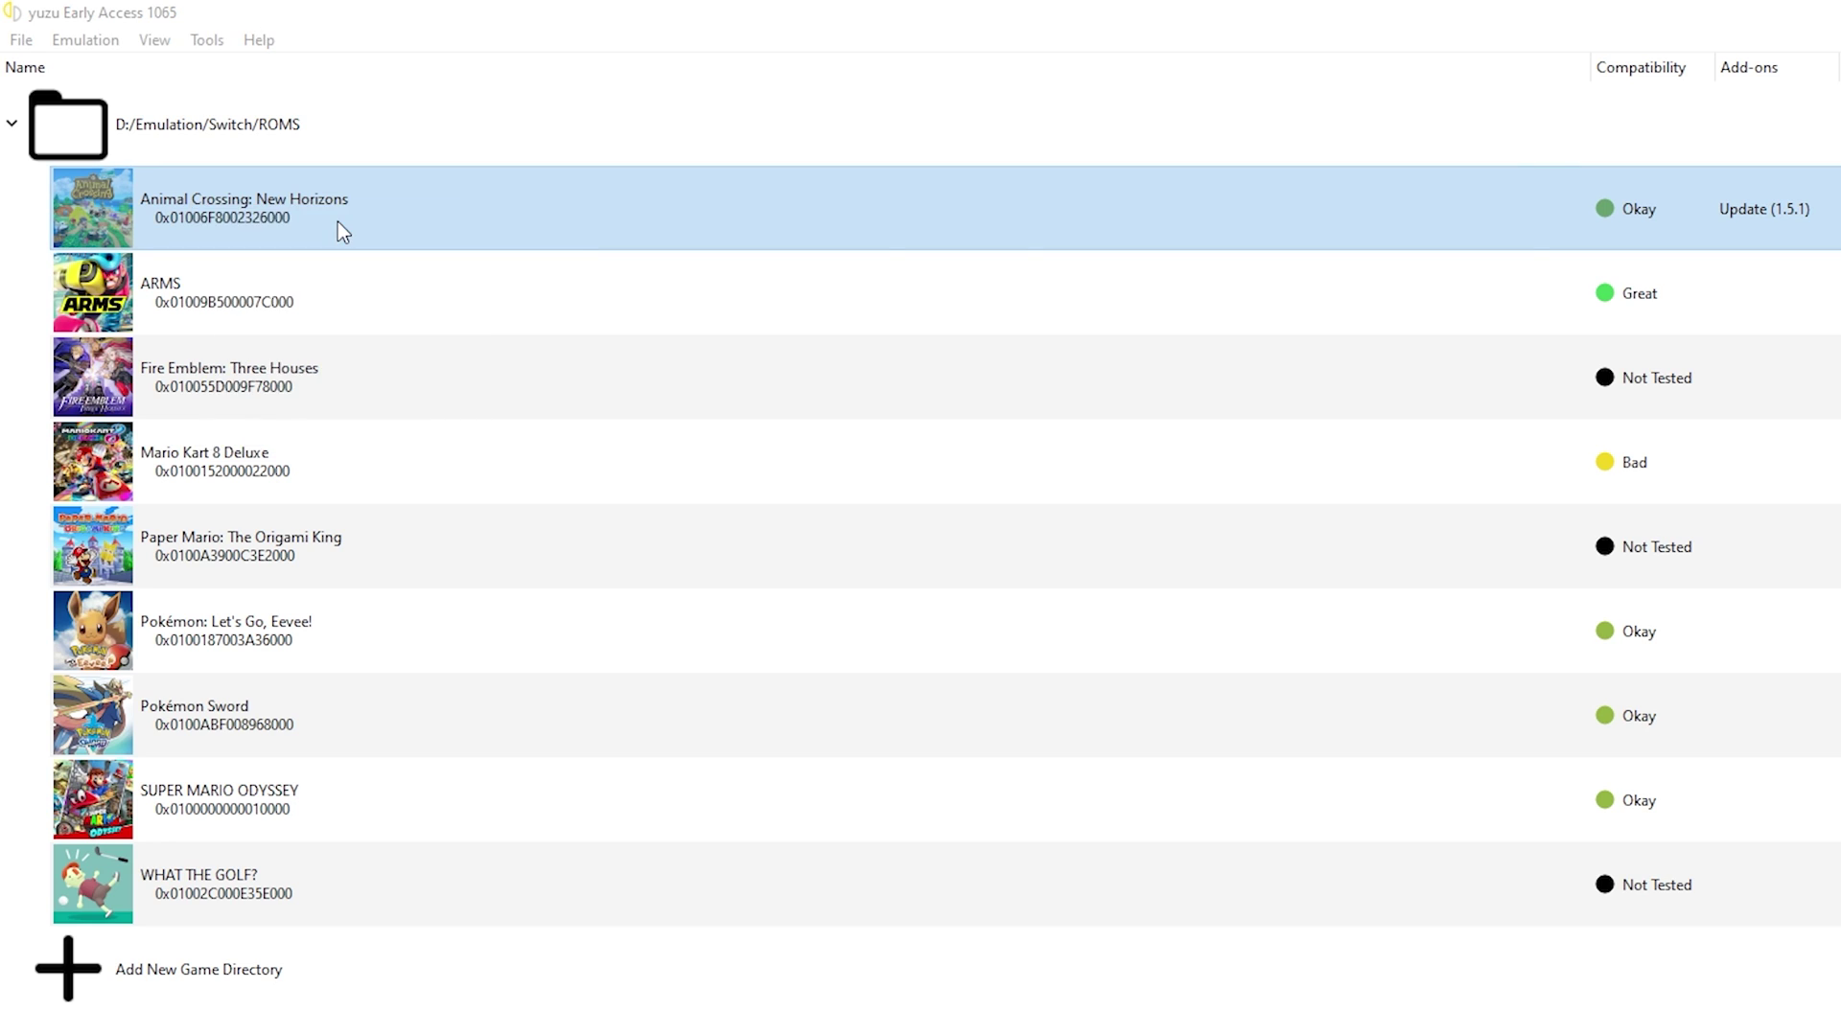
left_click_drag(462, 592, 412, 422)
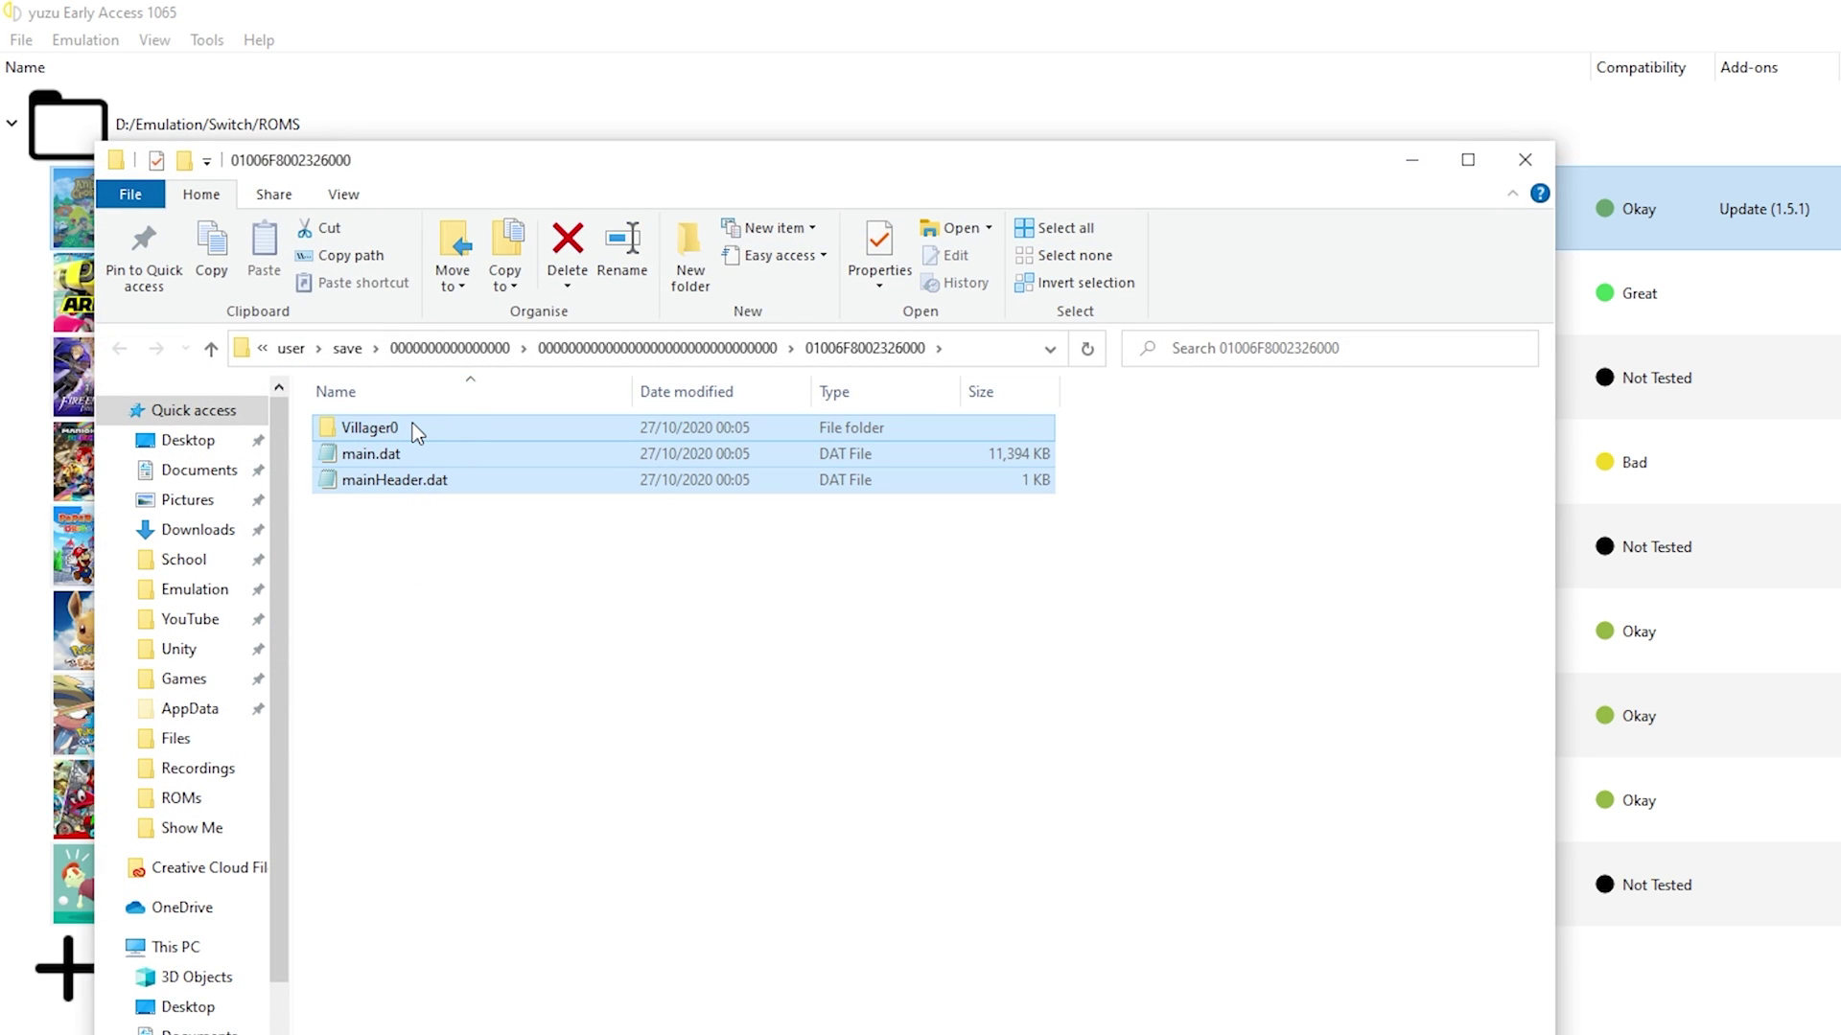
key("ctrl+c")
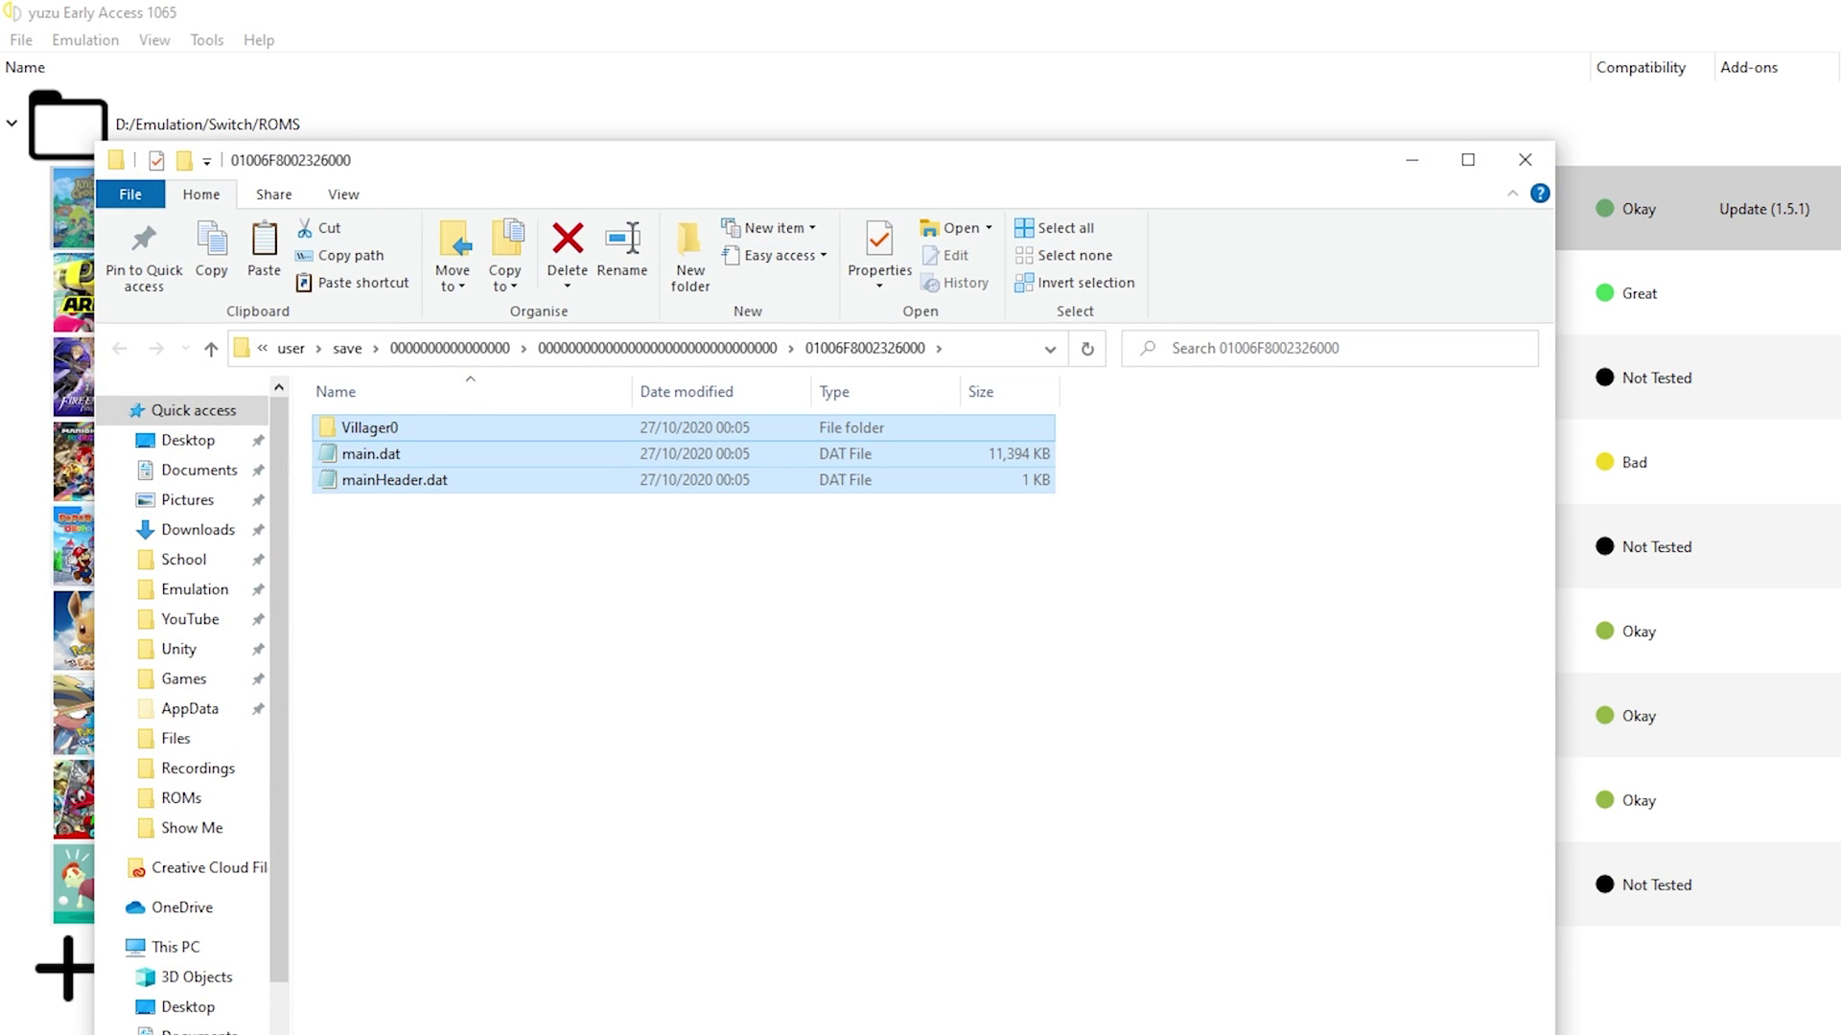
key("alt+Tab")
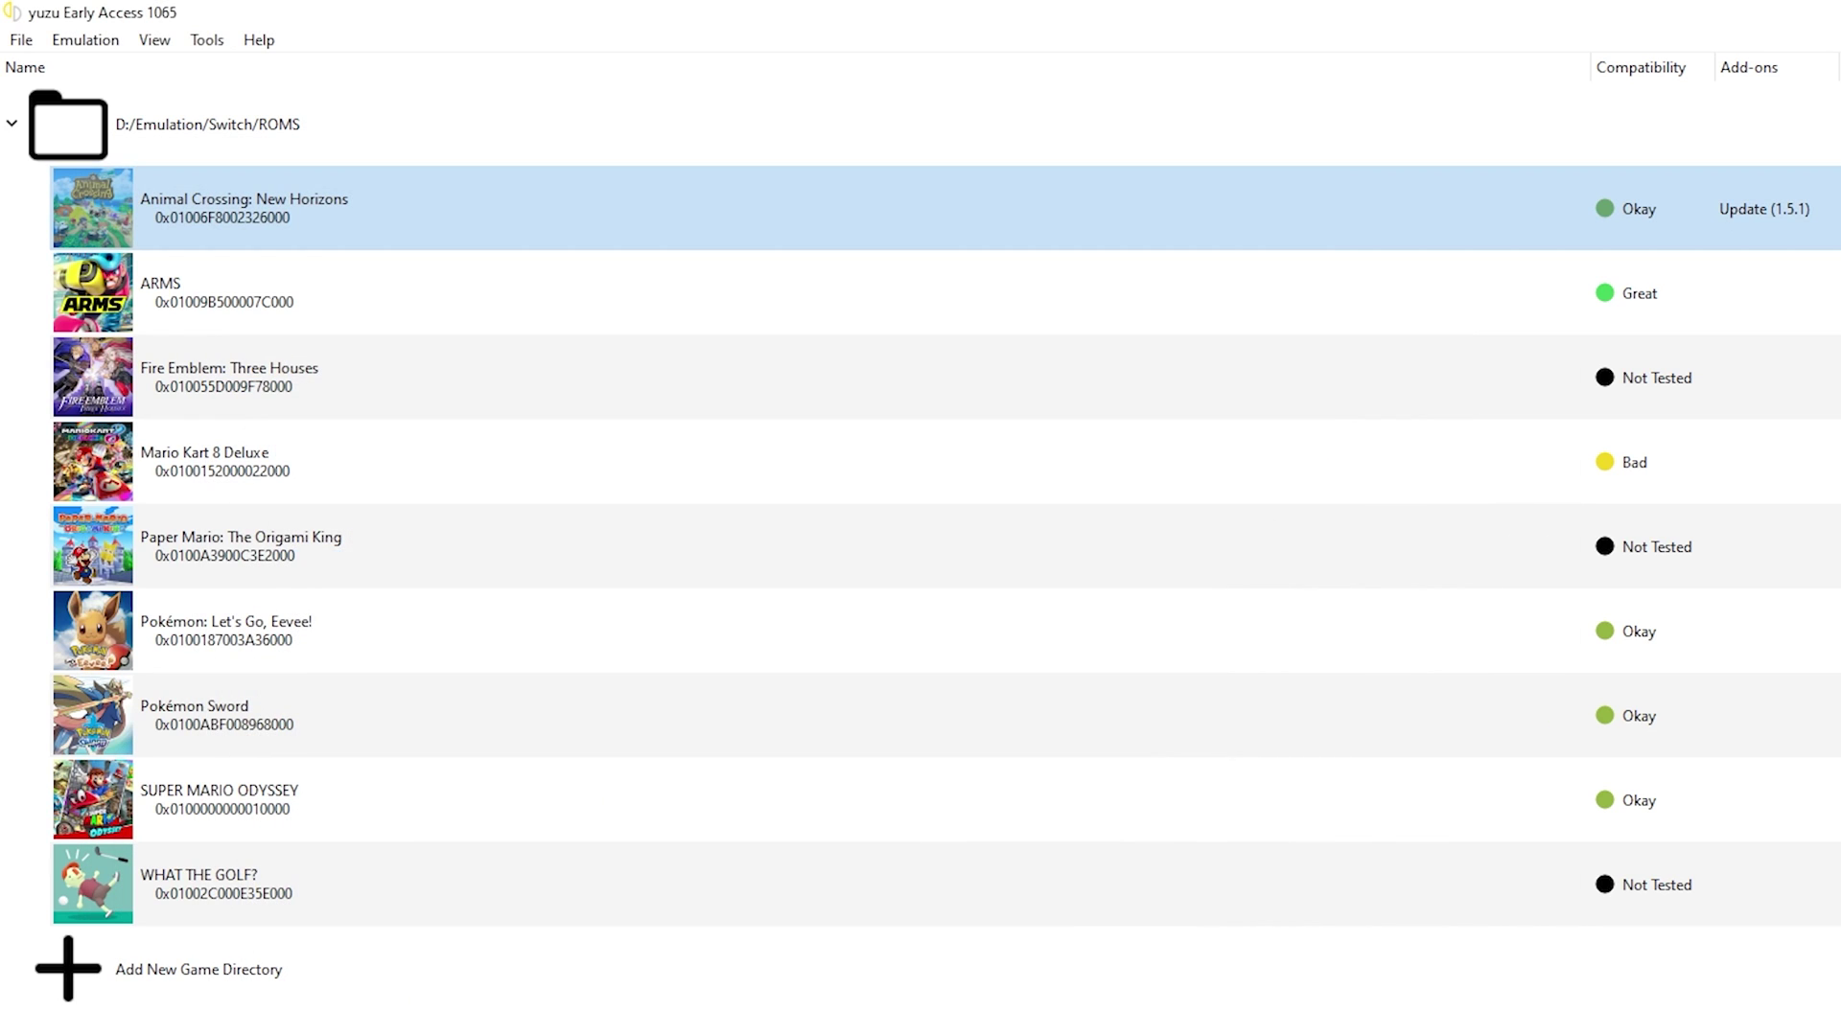
key("alt+Tab")
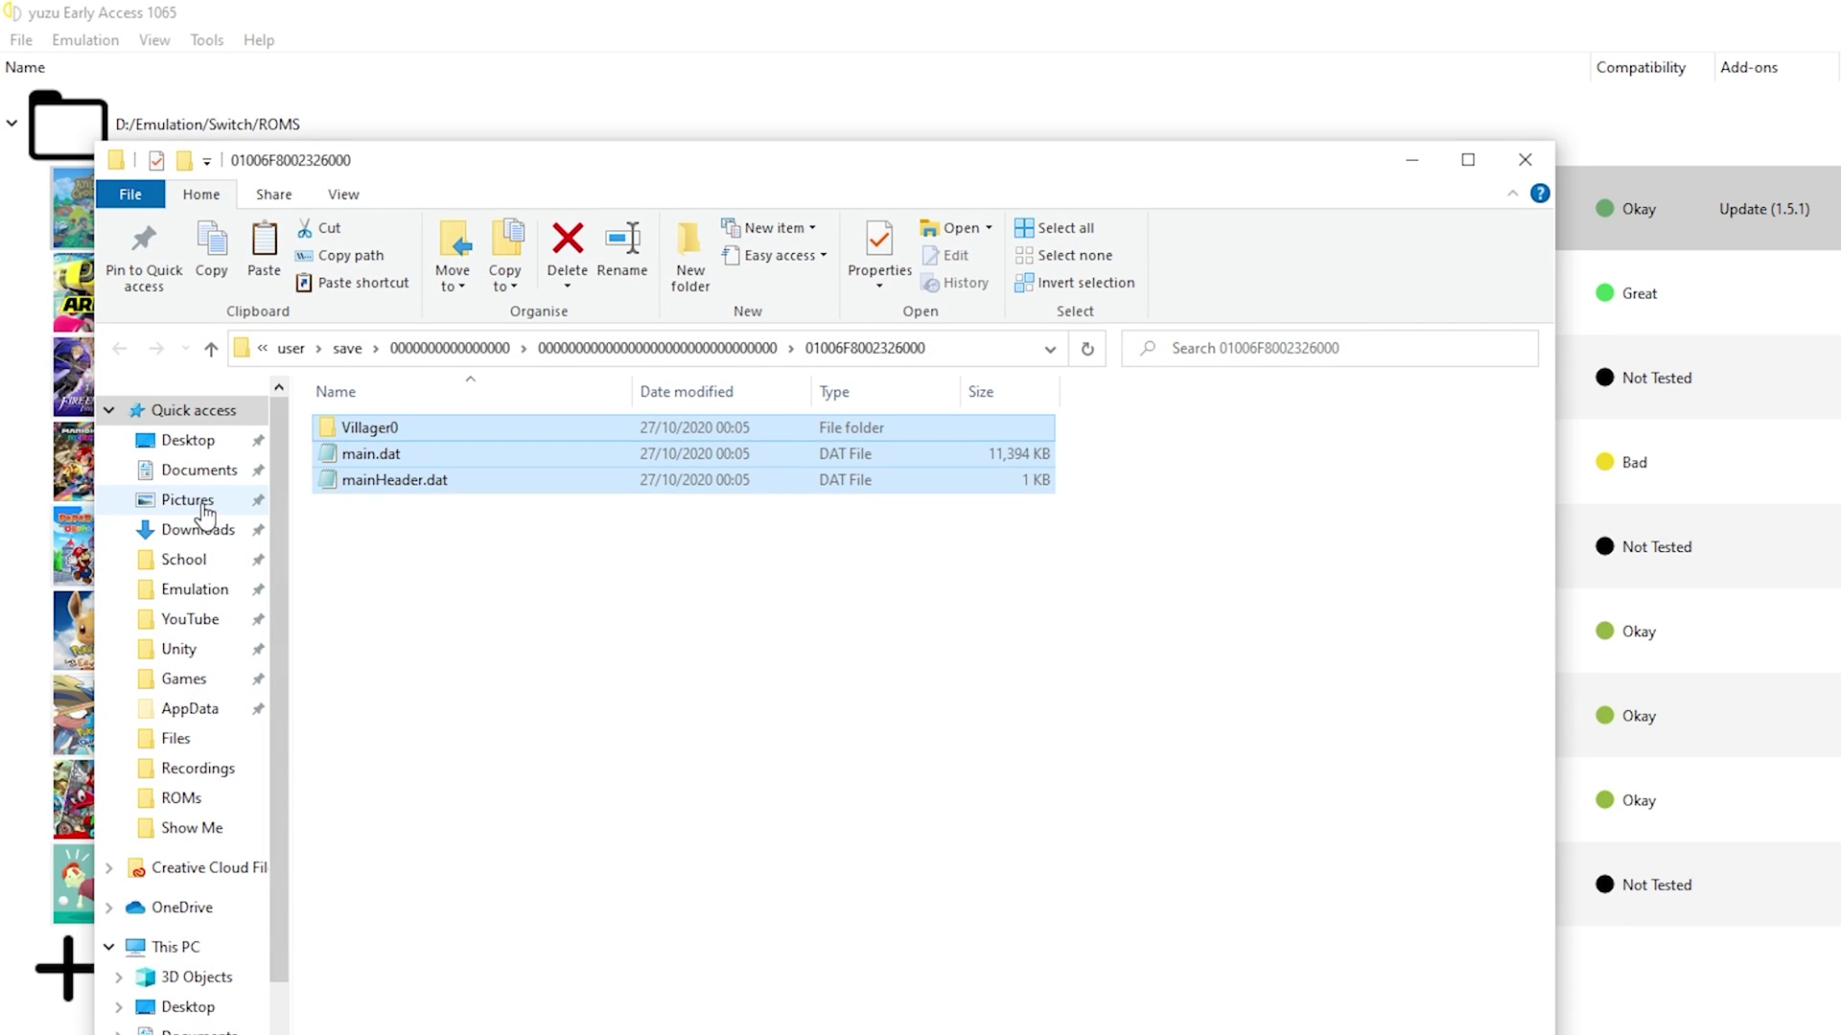
scroll(192, 575, "down", 2)
left_click(192, 1033)
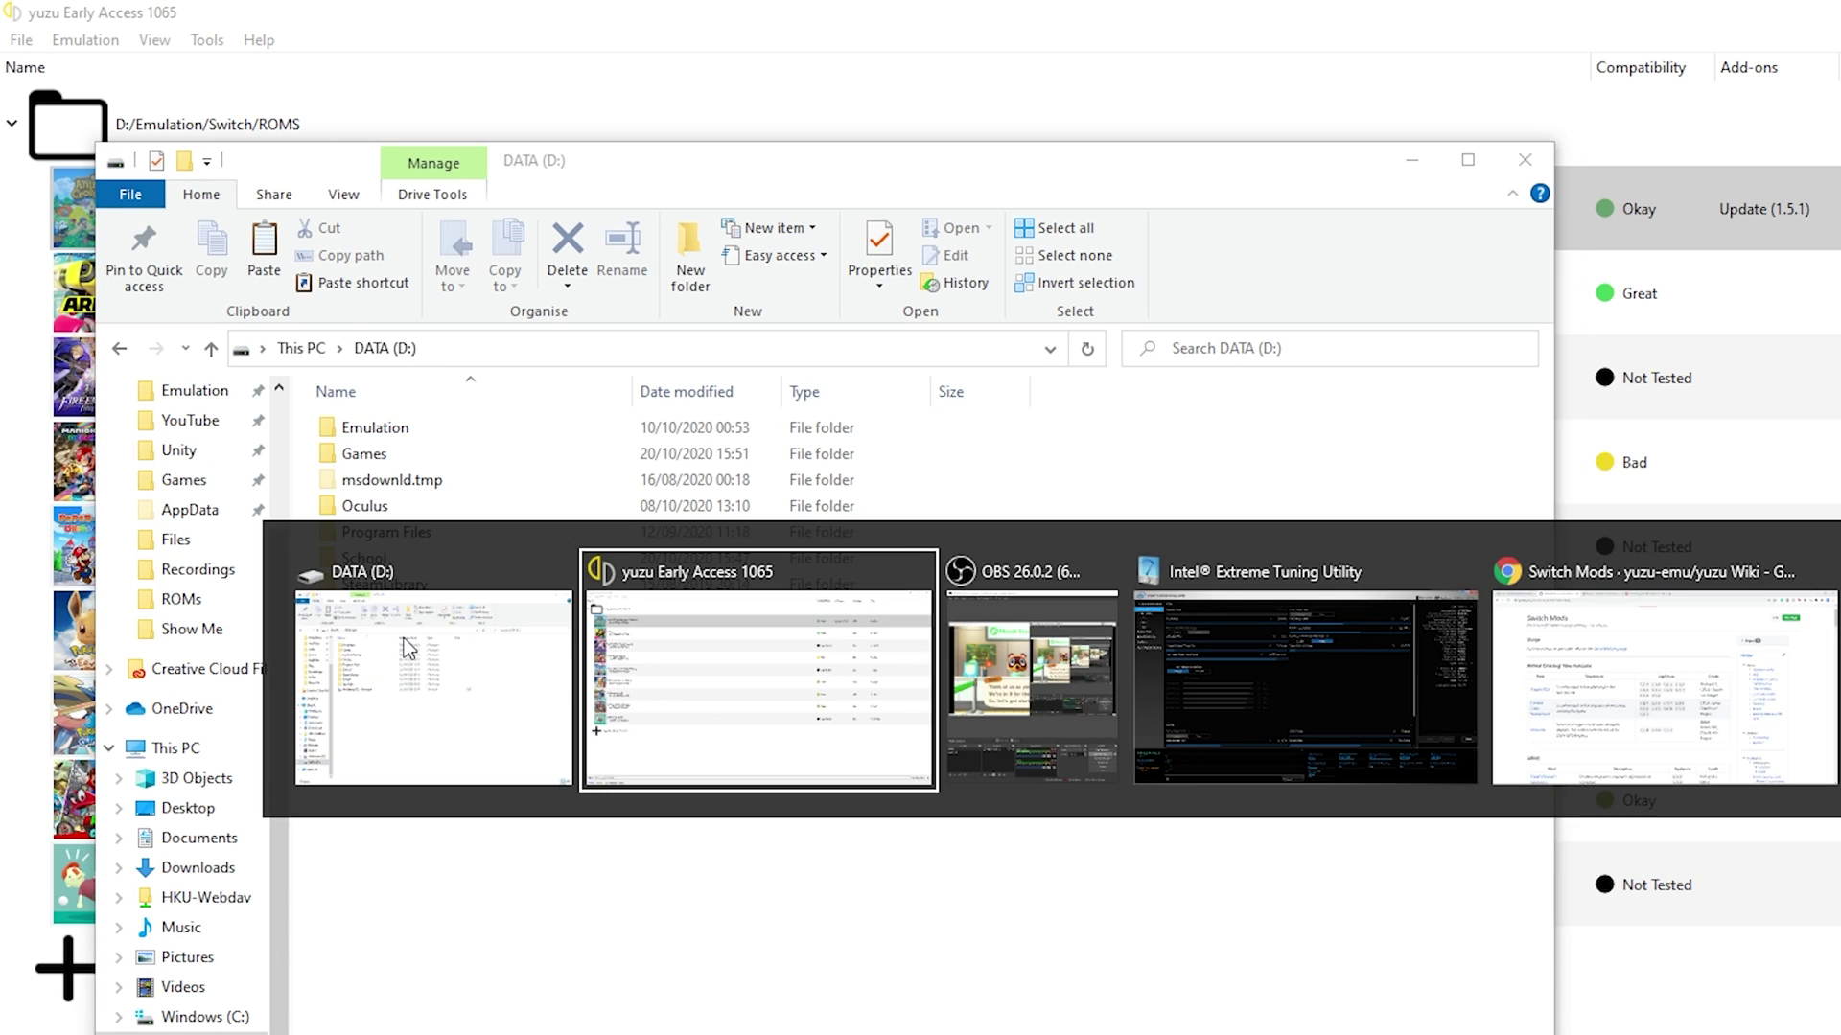
Switch to Chrome and download ryujinx-1.0.0-ldn1-win_x64.zip from the Patreon post on "Local Wireless" multiplayer support into D:\Emulation\Switch.
key("Tab")
left_click(1570, 667)
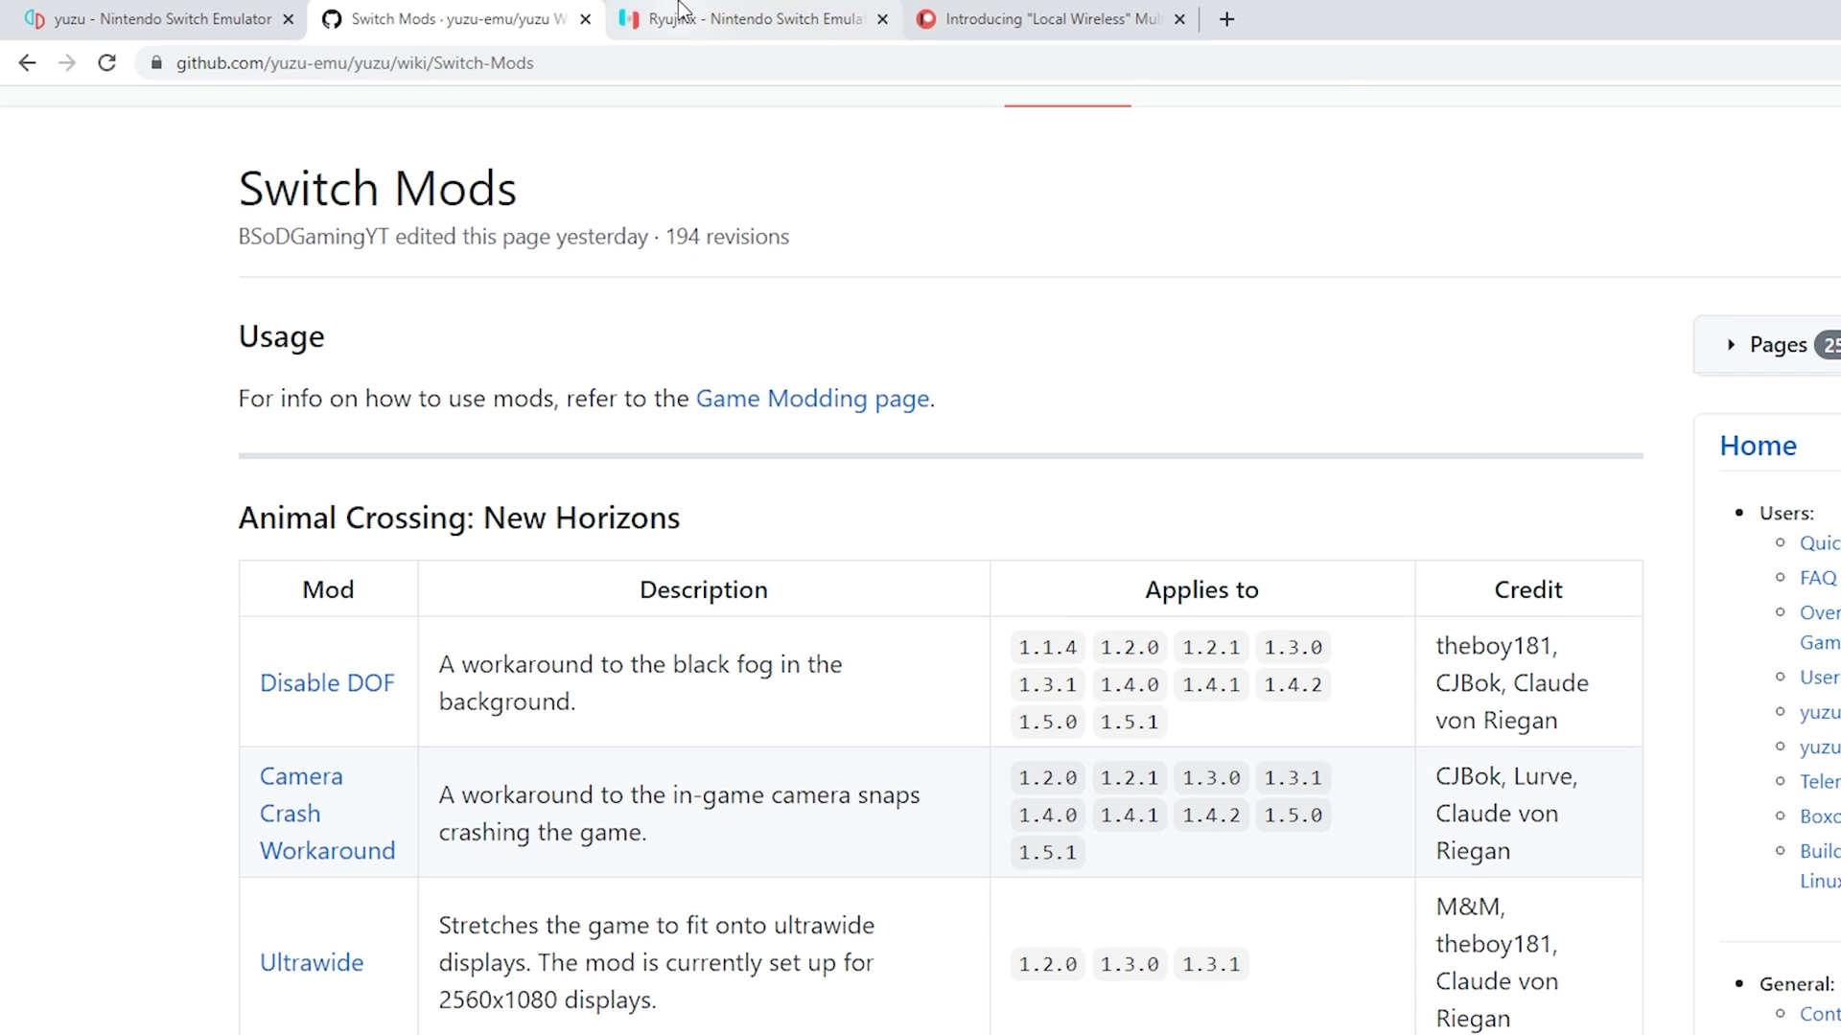
left_click(680, 13)
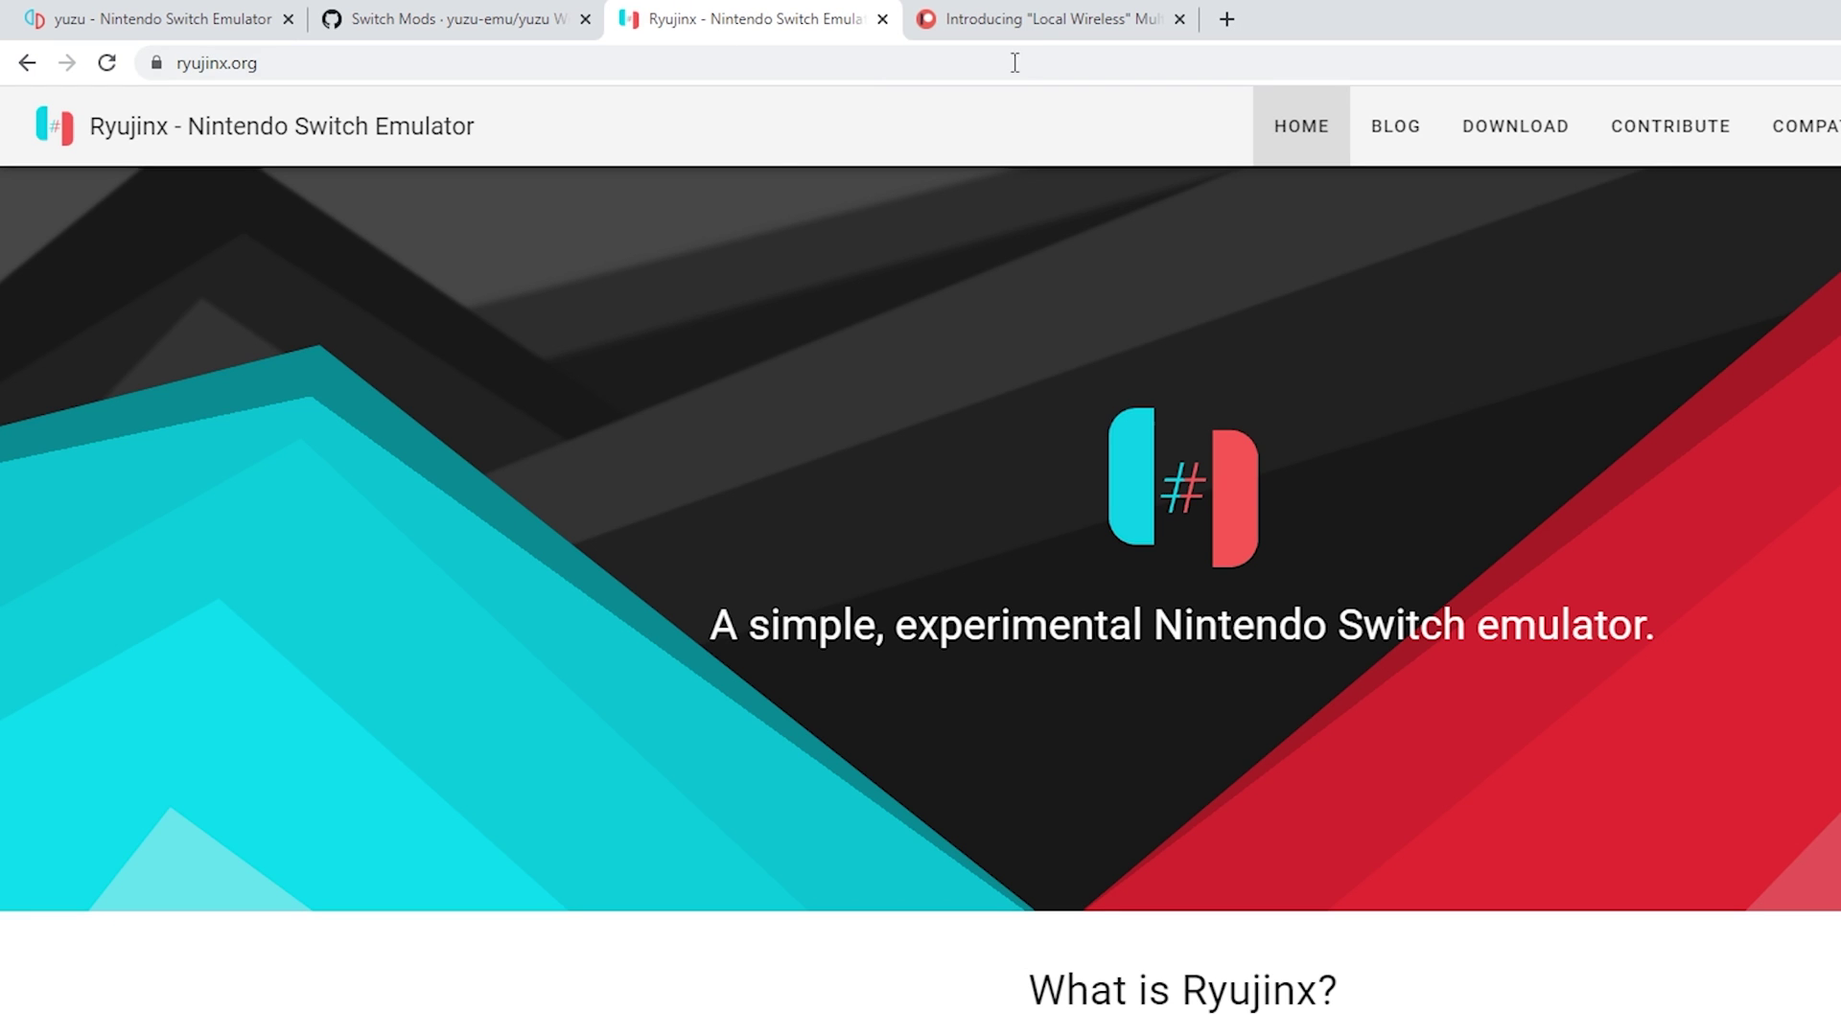
left_click(1100, 11)
scroll(834, 549, "down", 4)
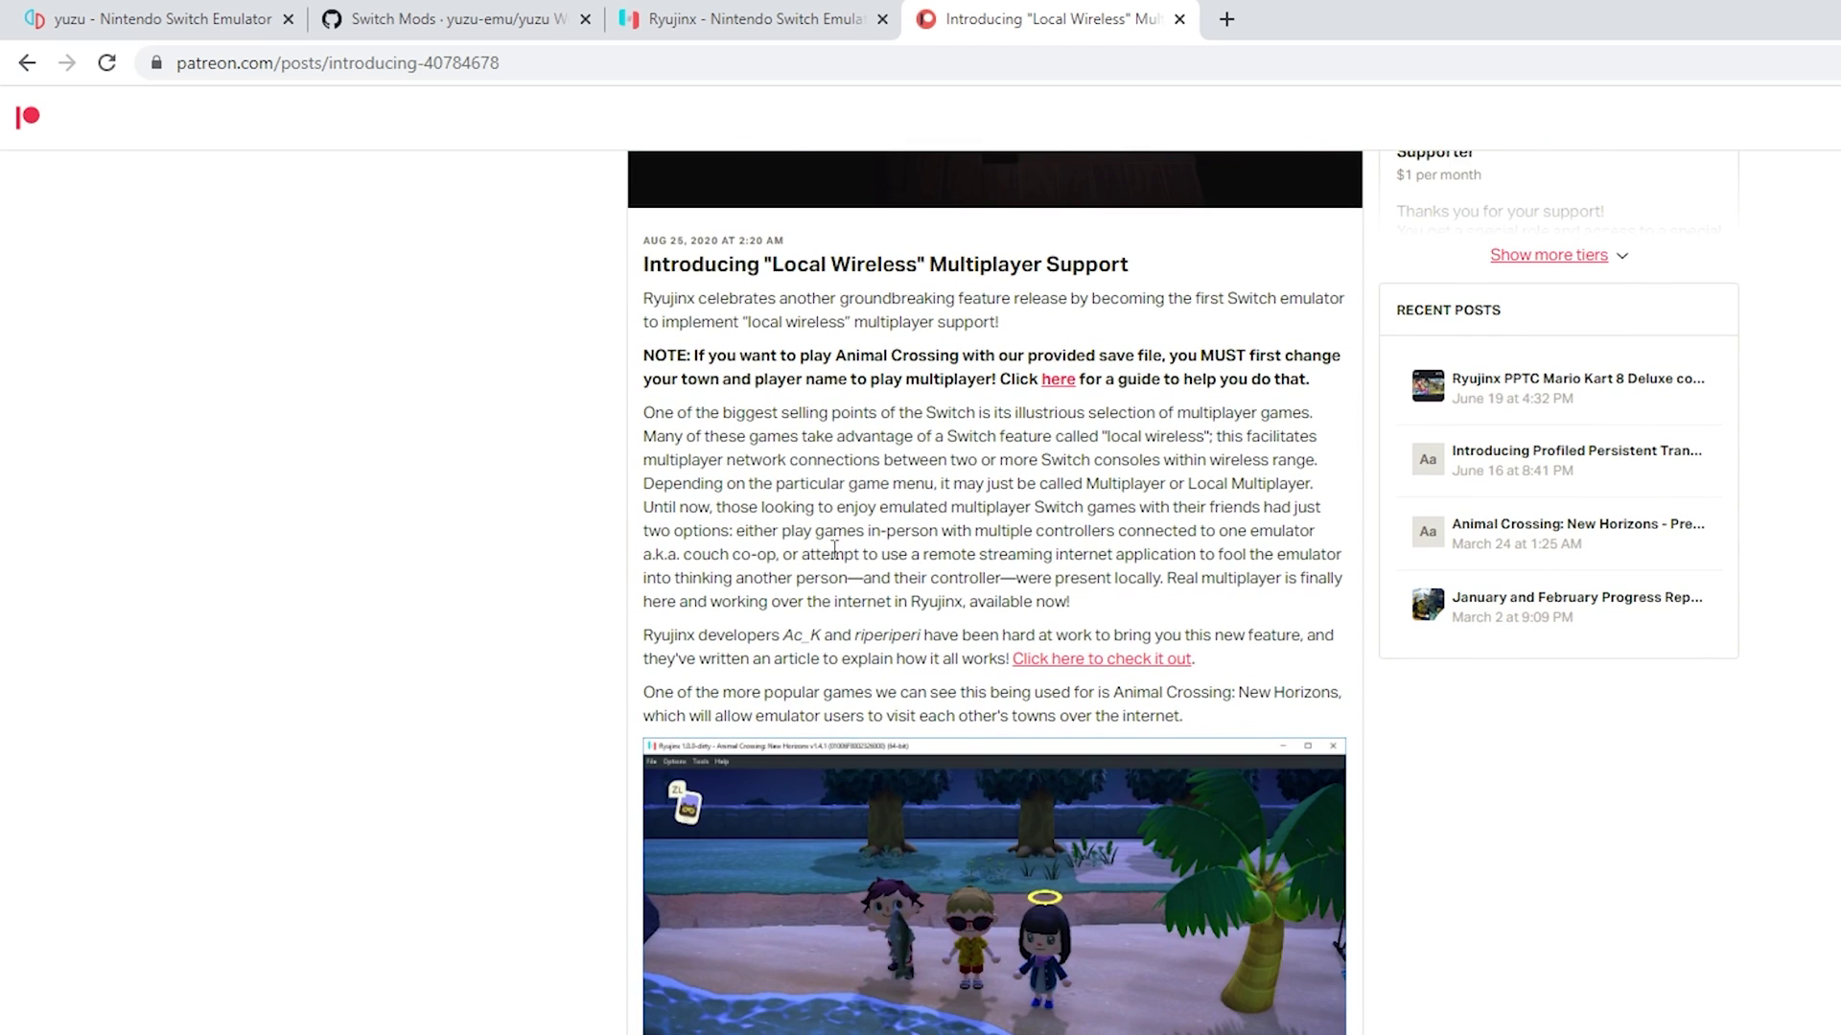
scroll(925, 275, "down", 10)
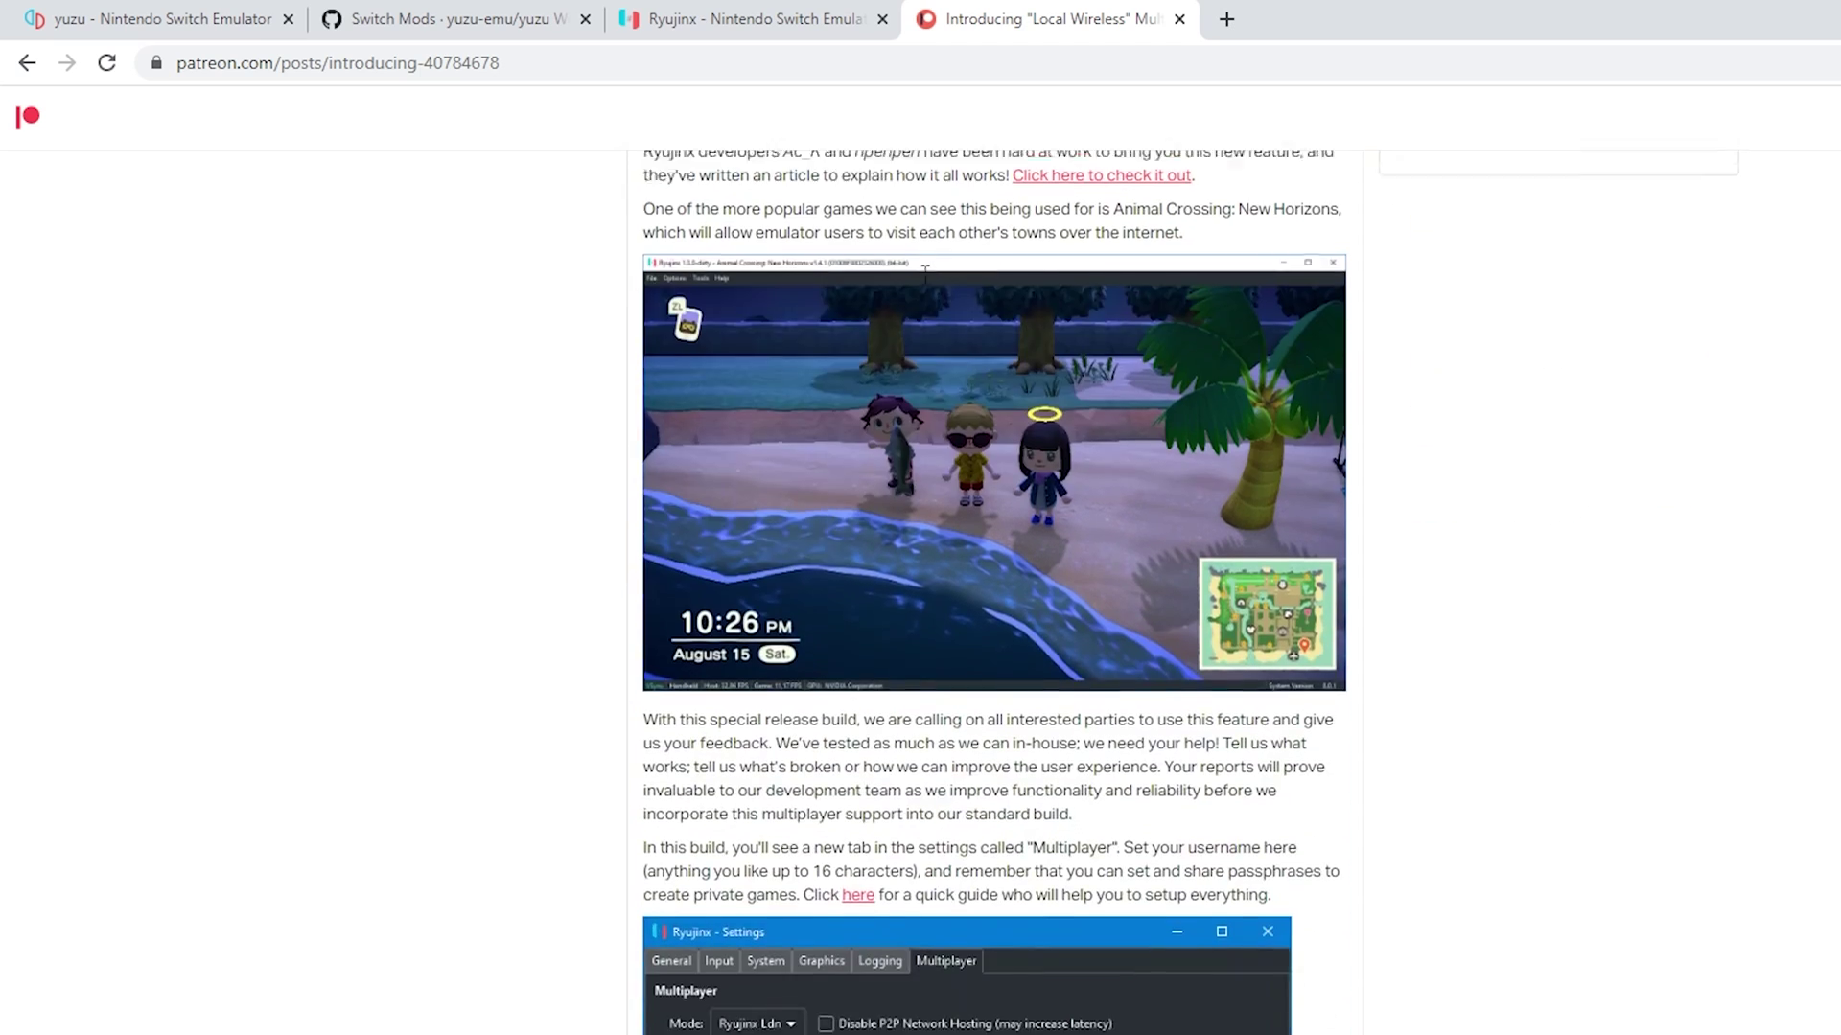
scroll(911, 345, "down", 7)
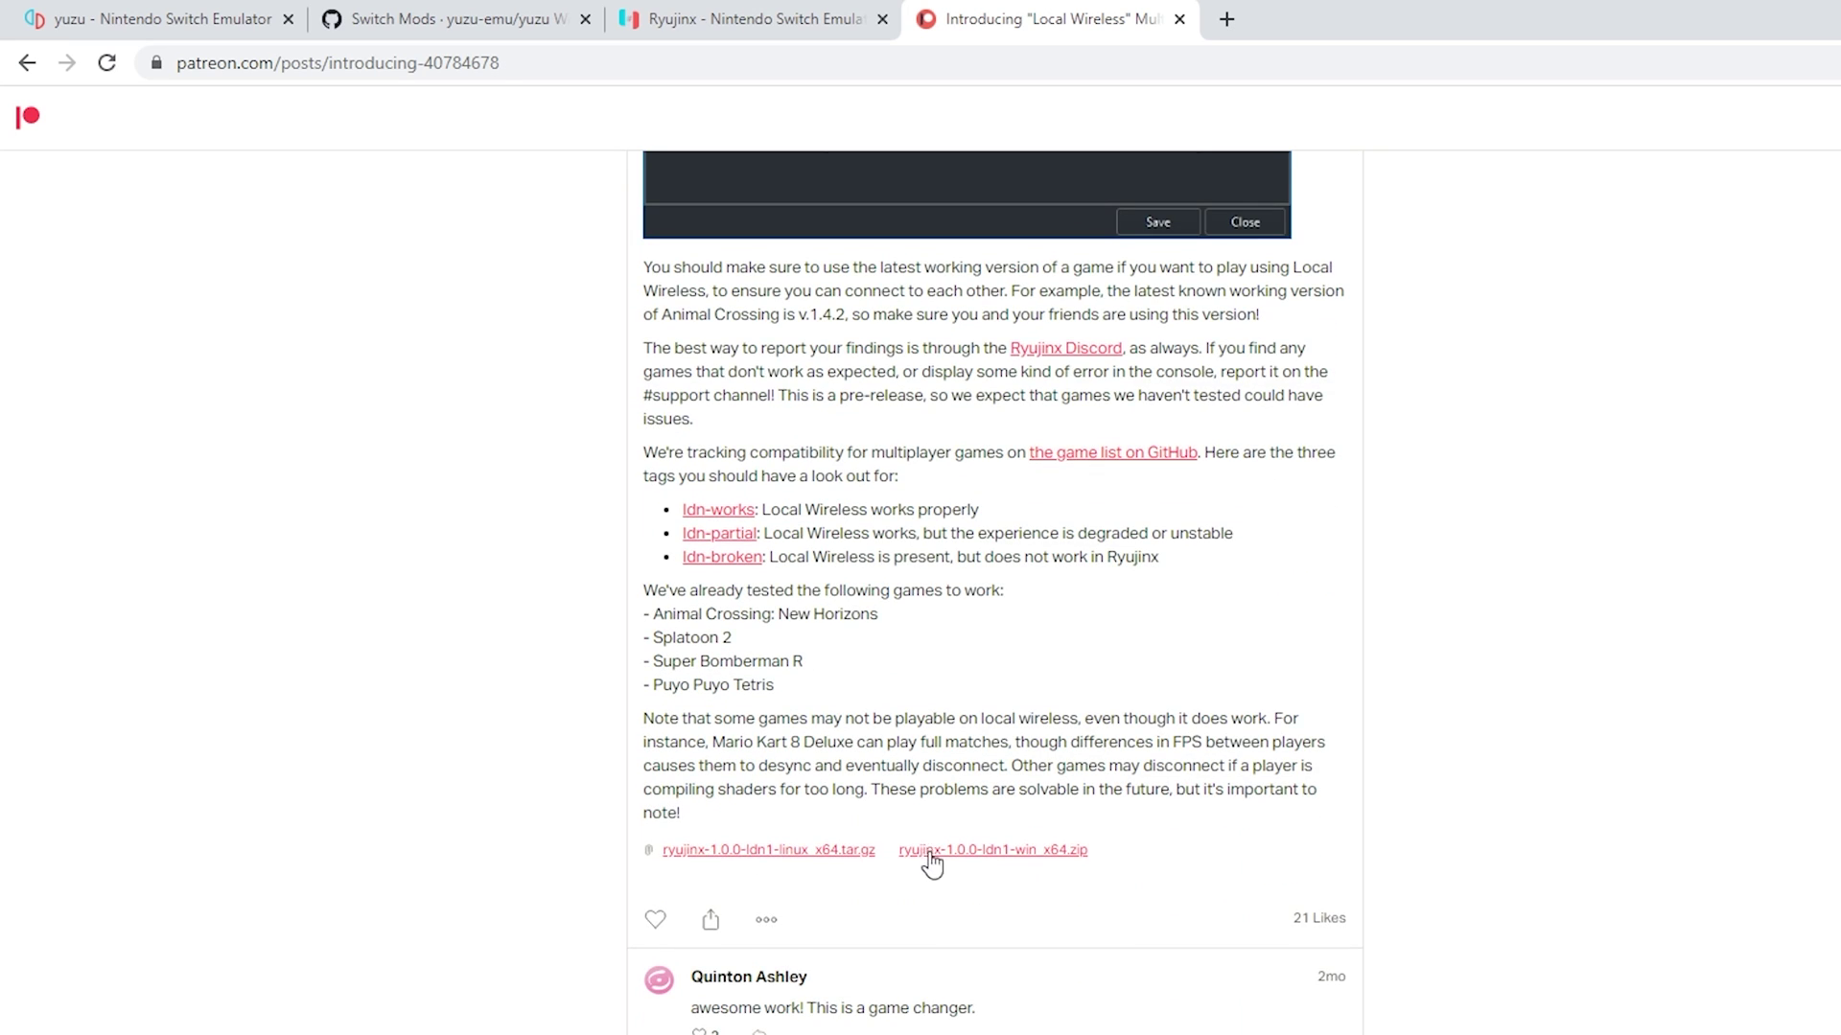
left_click(981, 853)
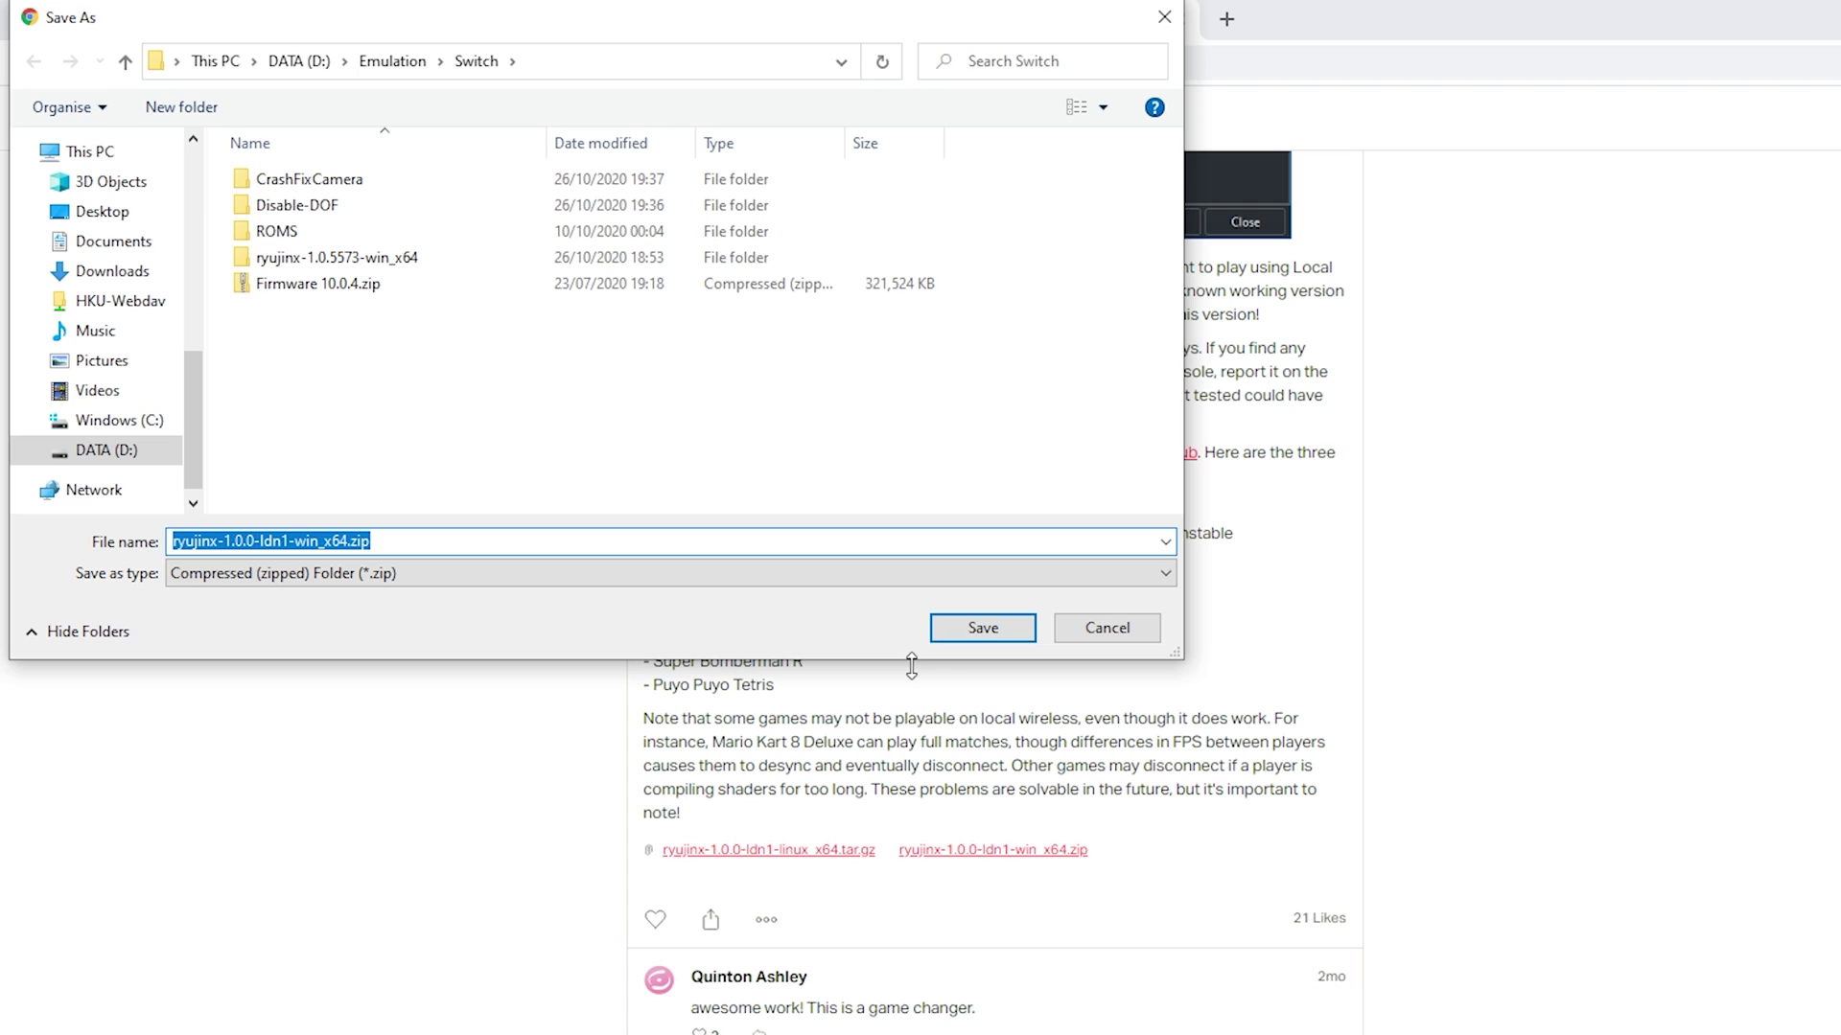
left_click(980, 630)
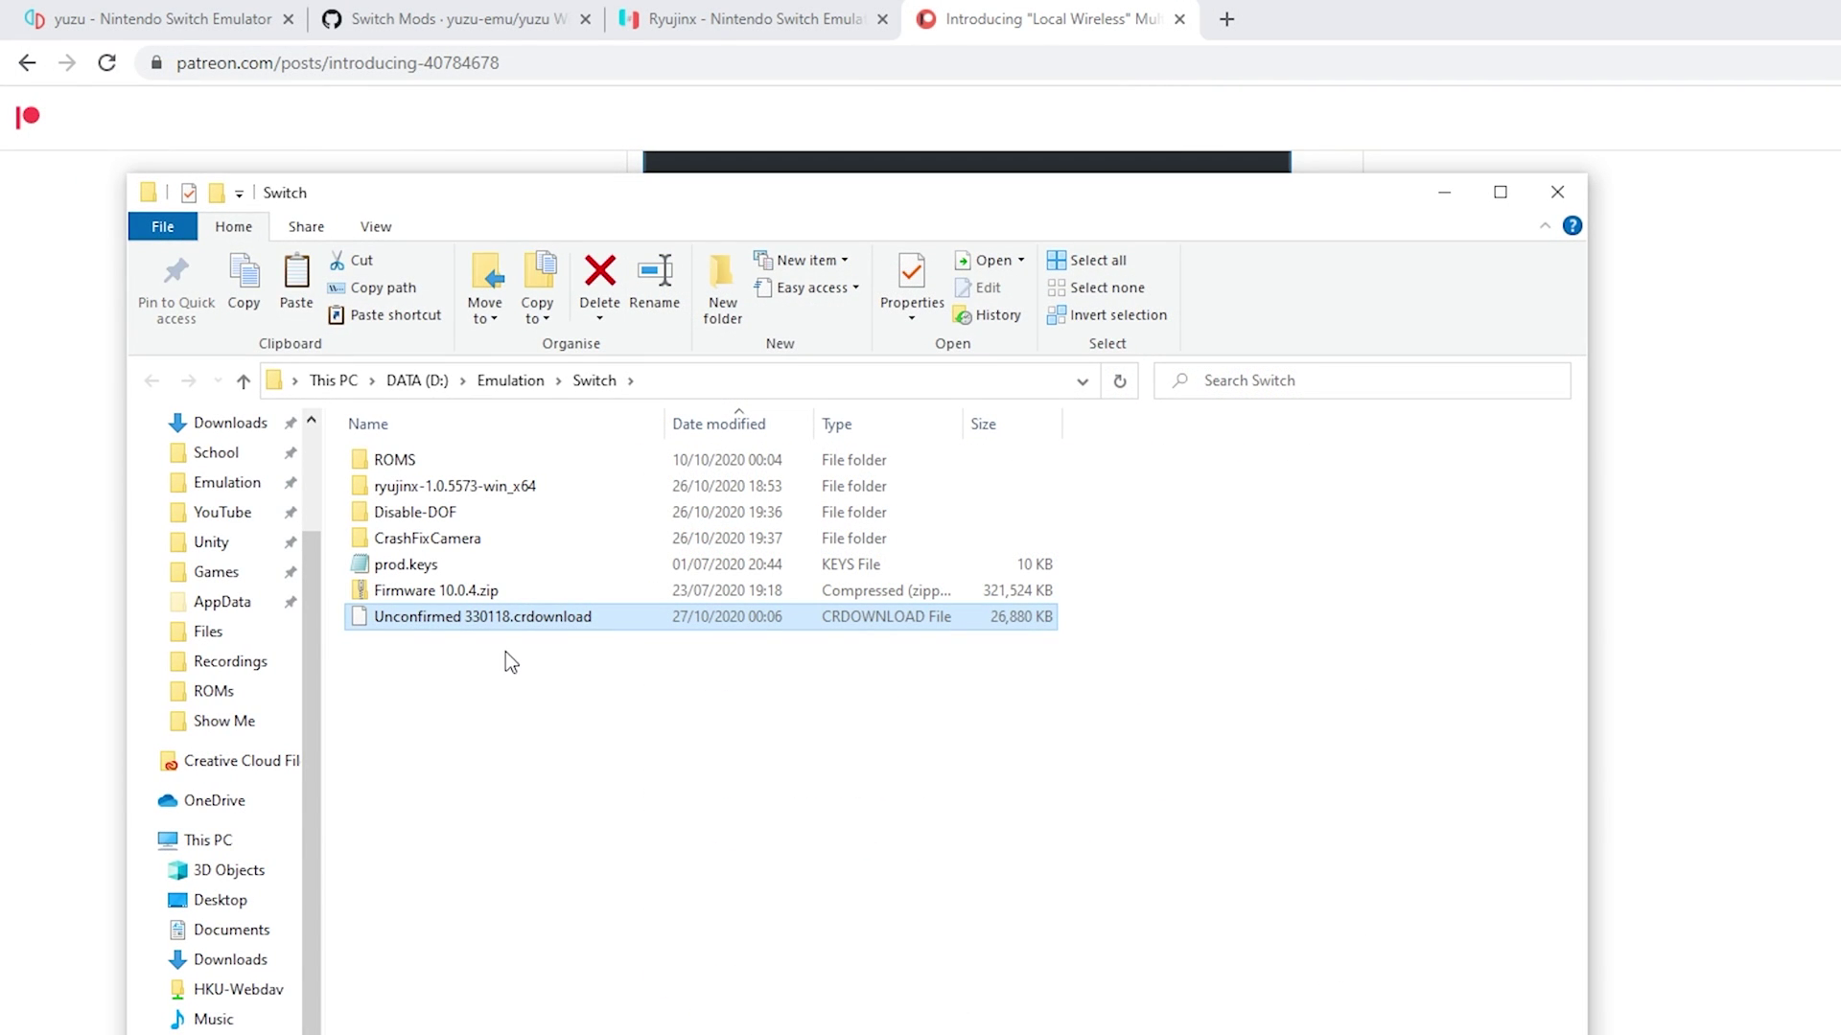
Extract the downloaded Ryujinx zip into D:\Emulation\Switch\ryujinx-1.0.0-ldn1-win_x64.
right_click(434, 620)
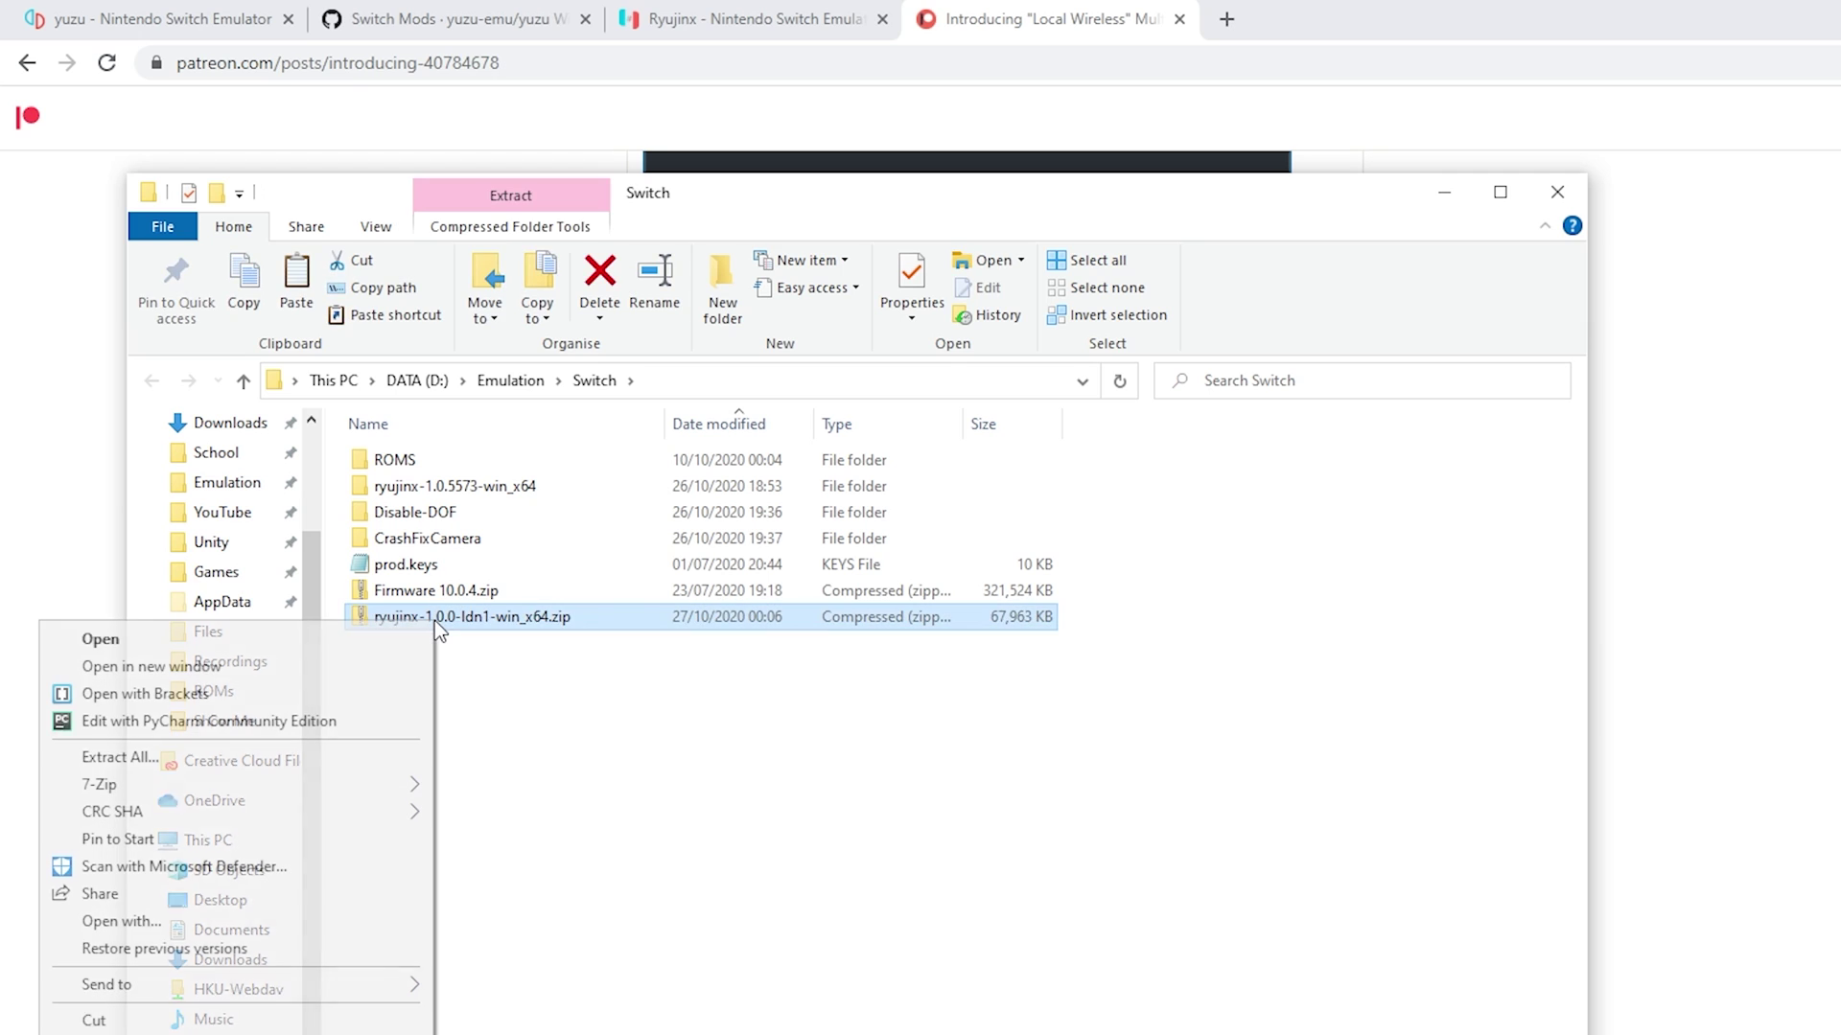
left_click(221, 767)
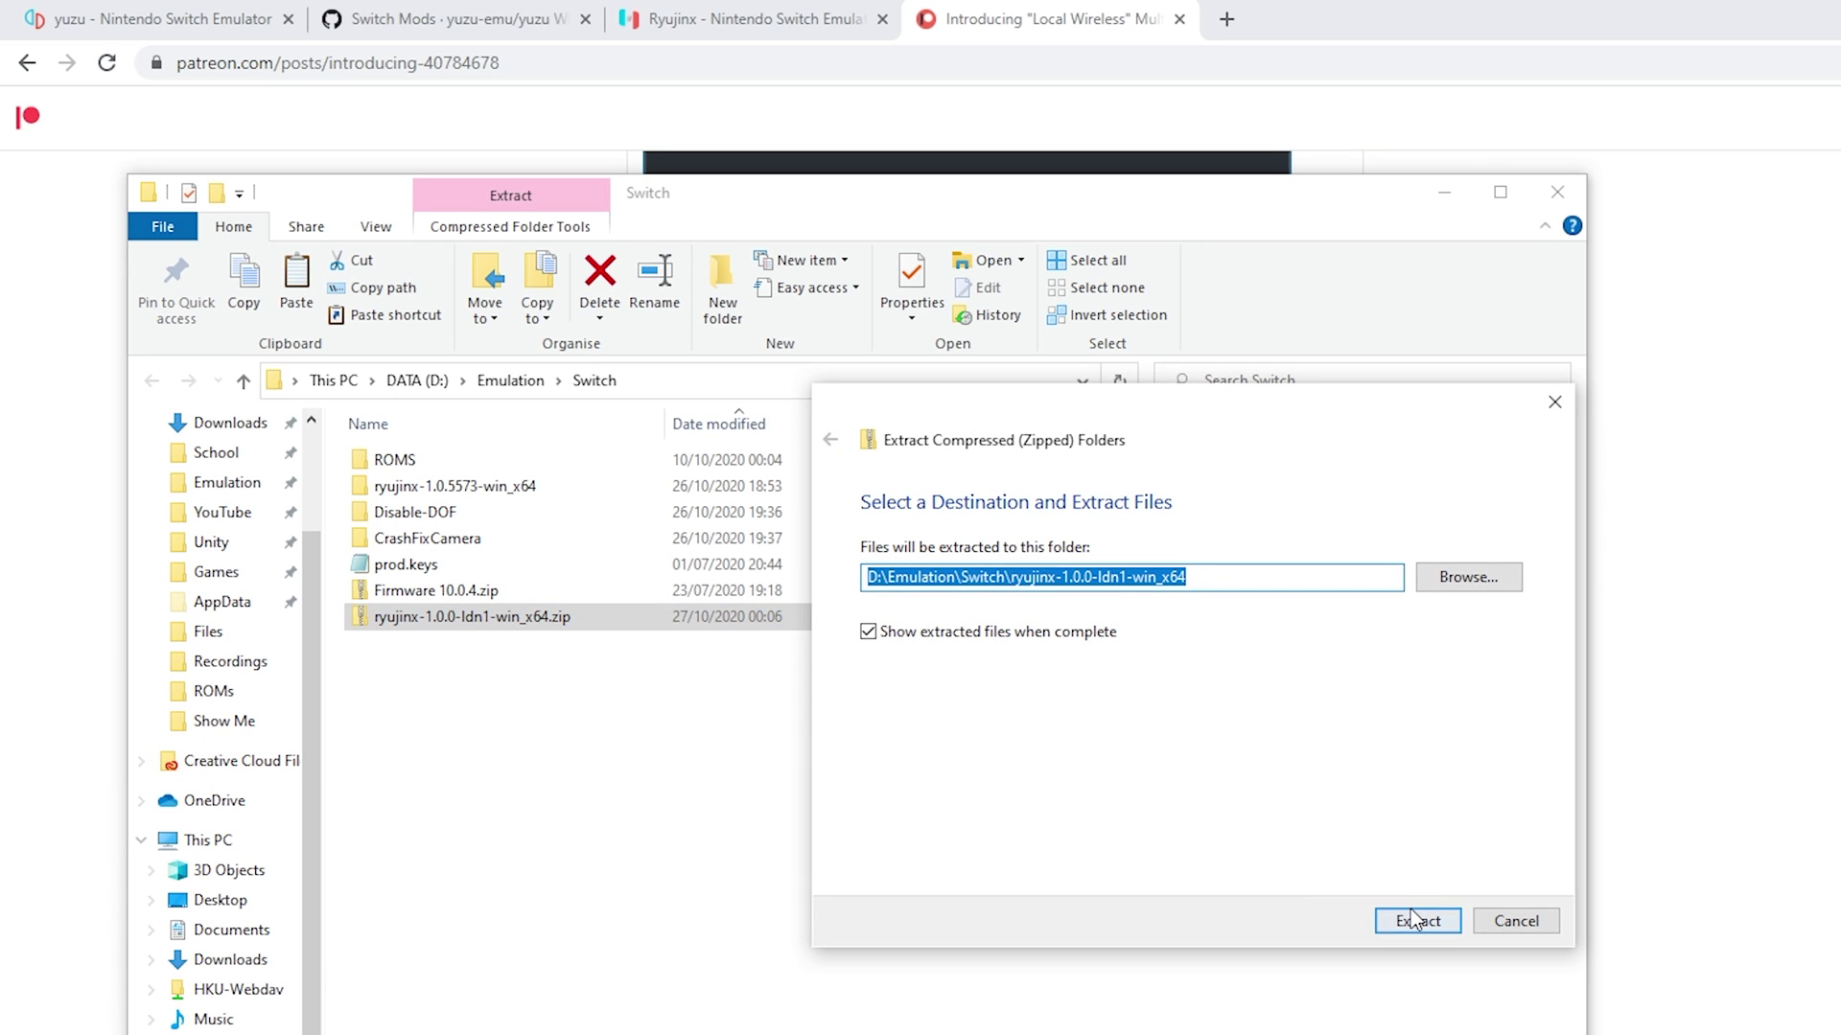
left_click(1414, 919)
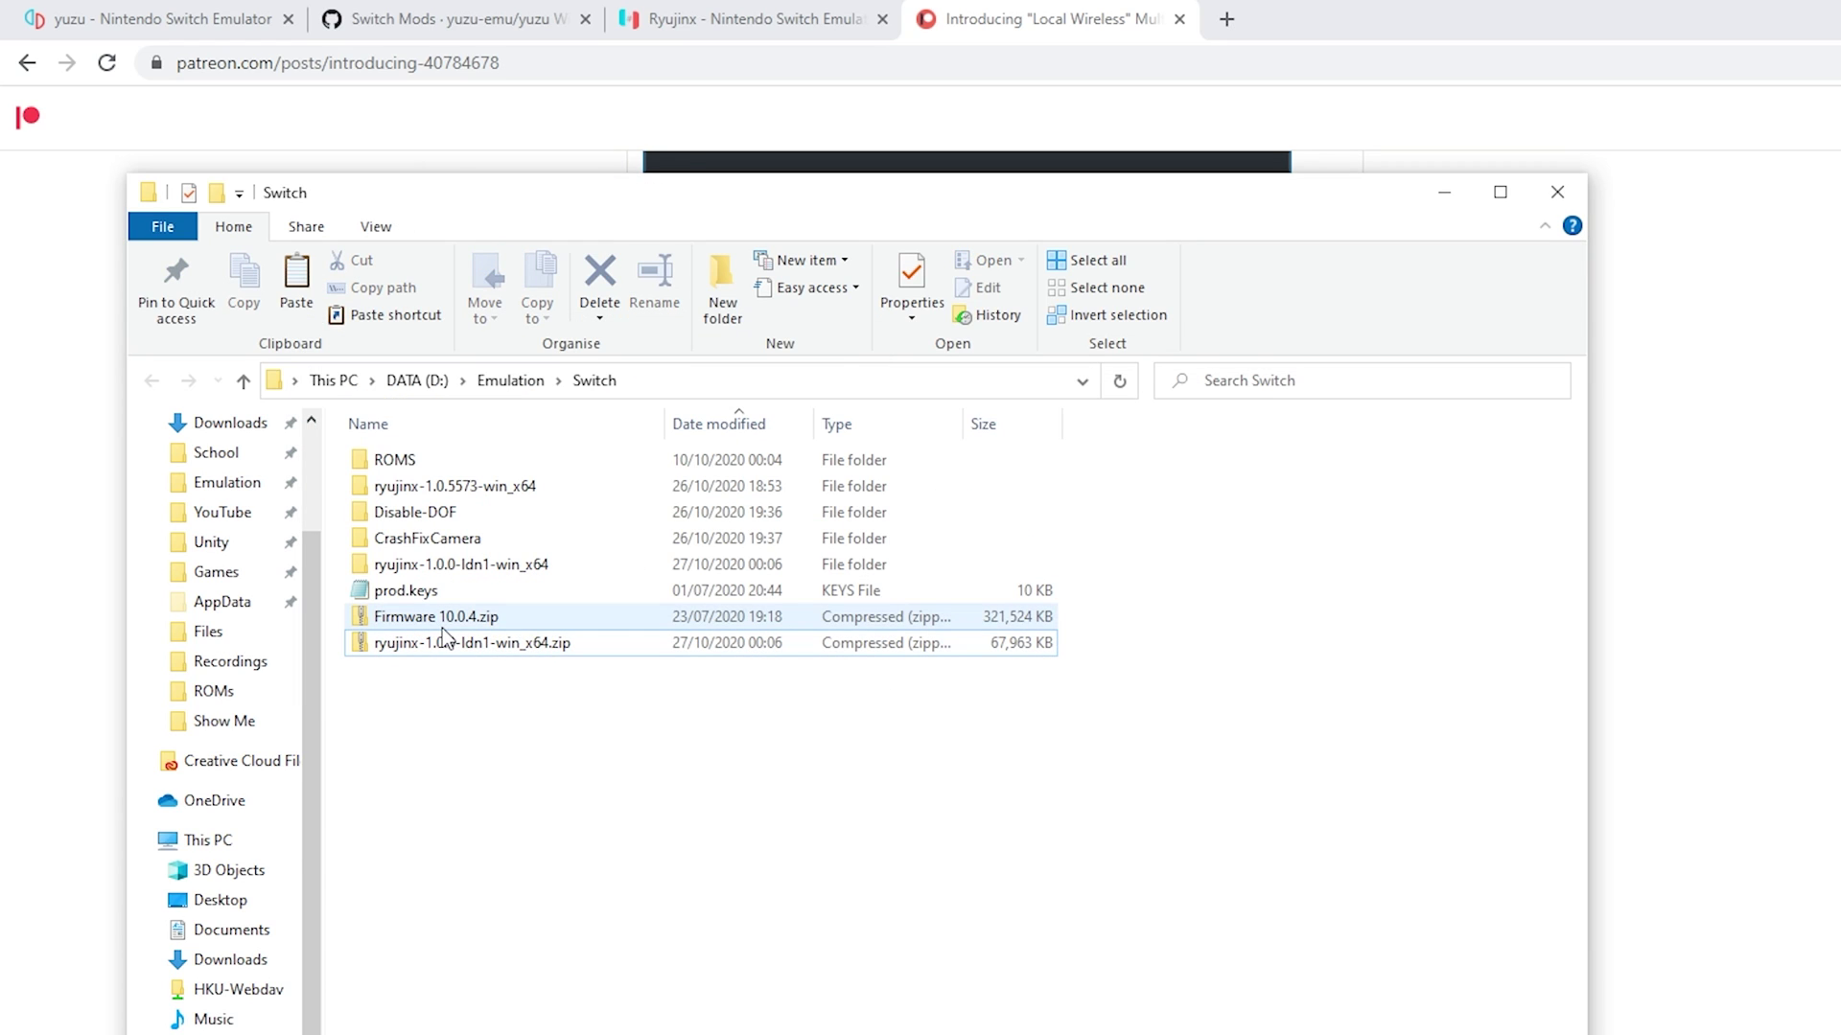
Launch Ryujinx.exe from the publish folder inside ryujinx-1.0.5573-win_x64 and look over the game list.
double_click(436, 489)
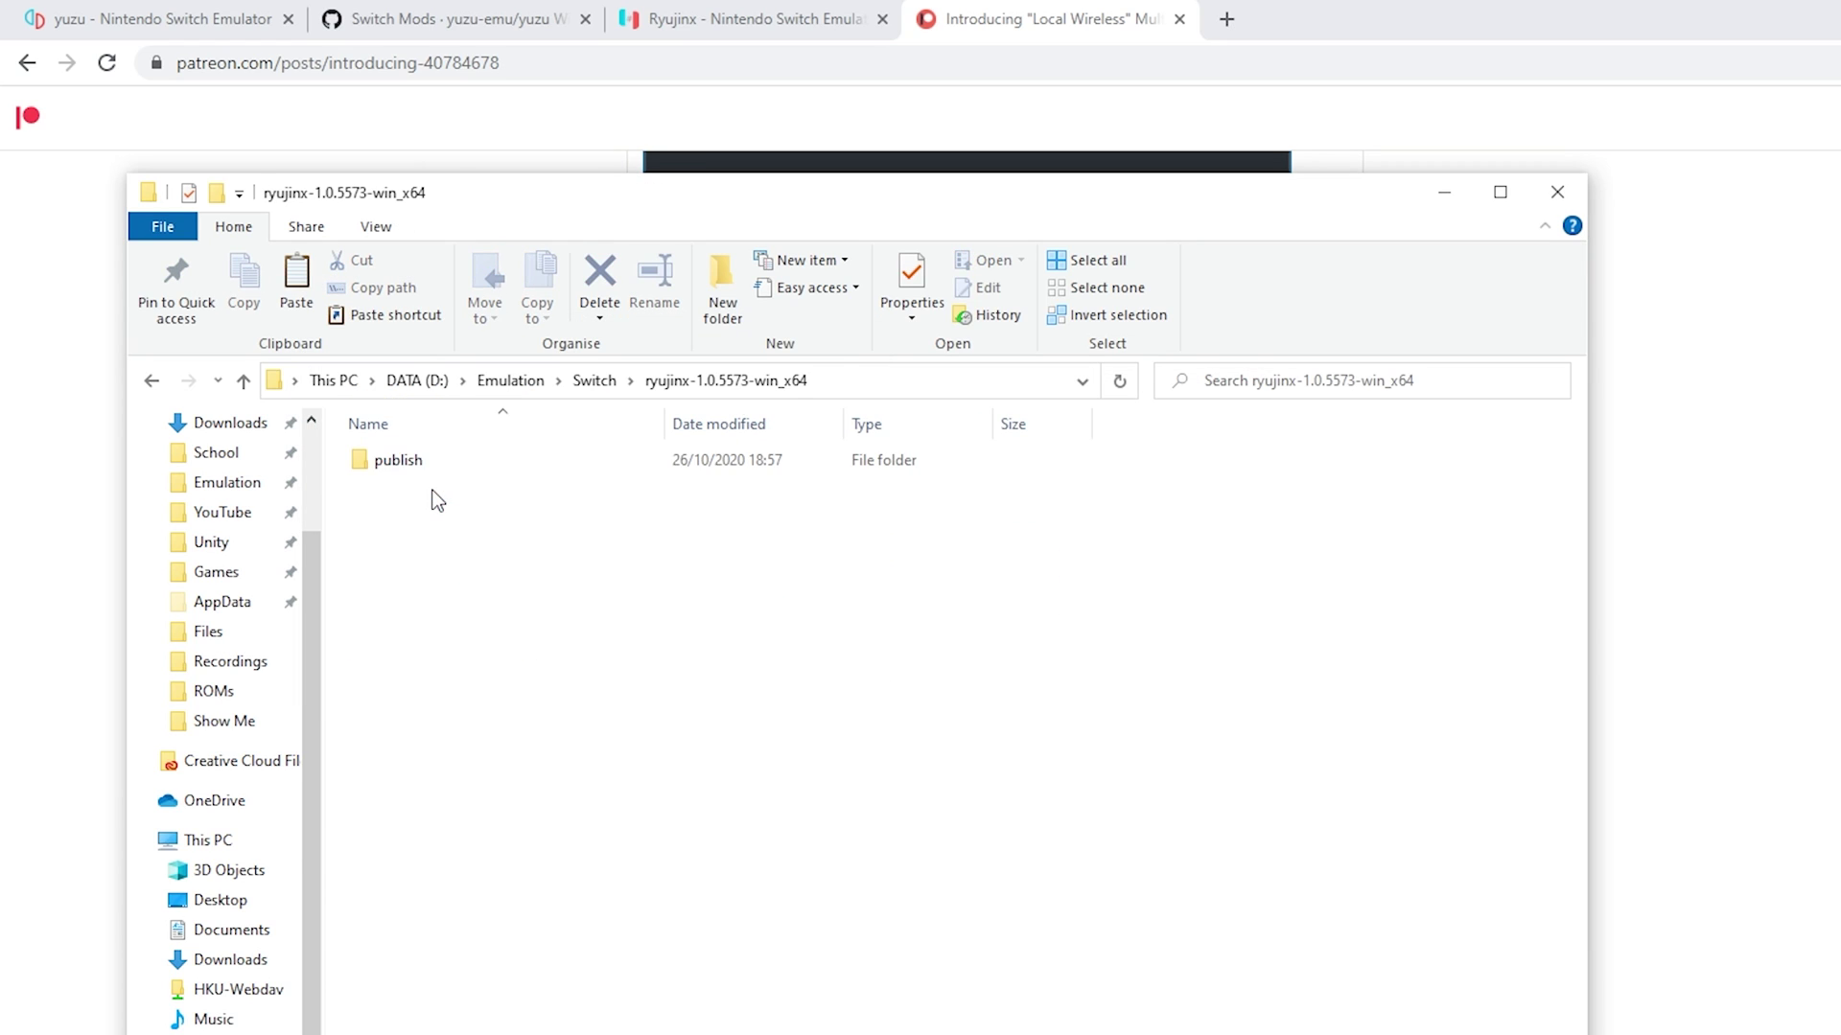
double_click(405, 460)
scroll(504, 643, "down", 20)
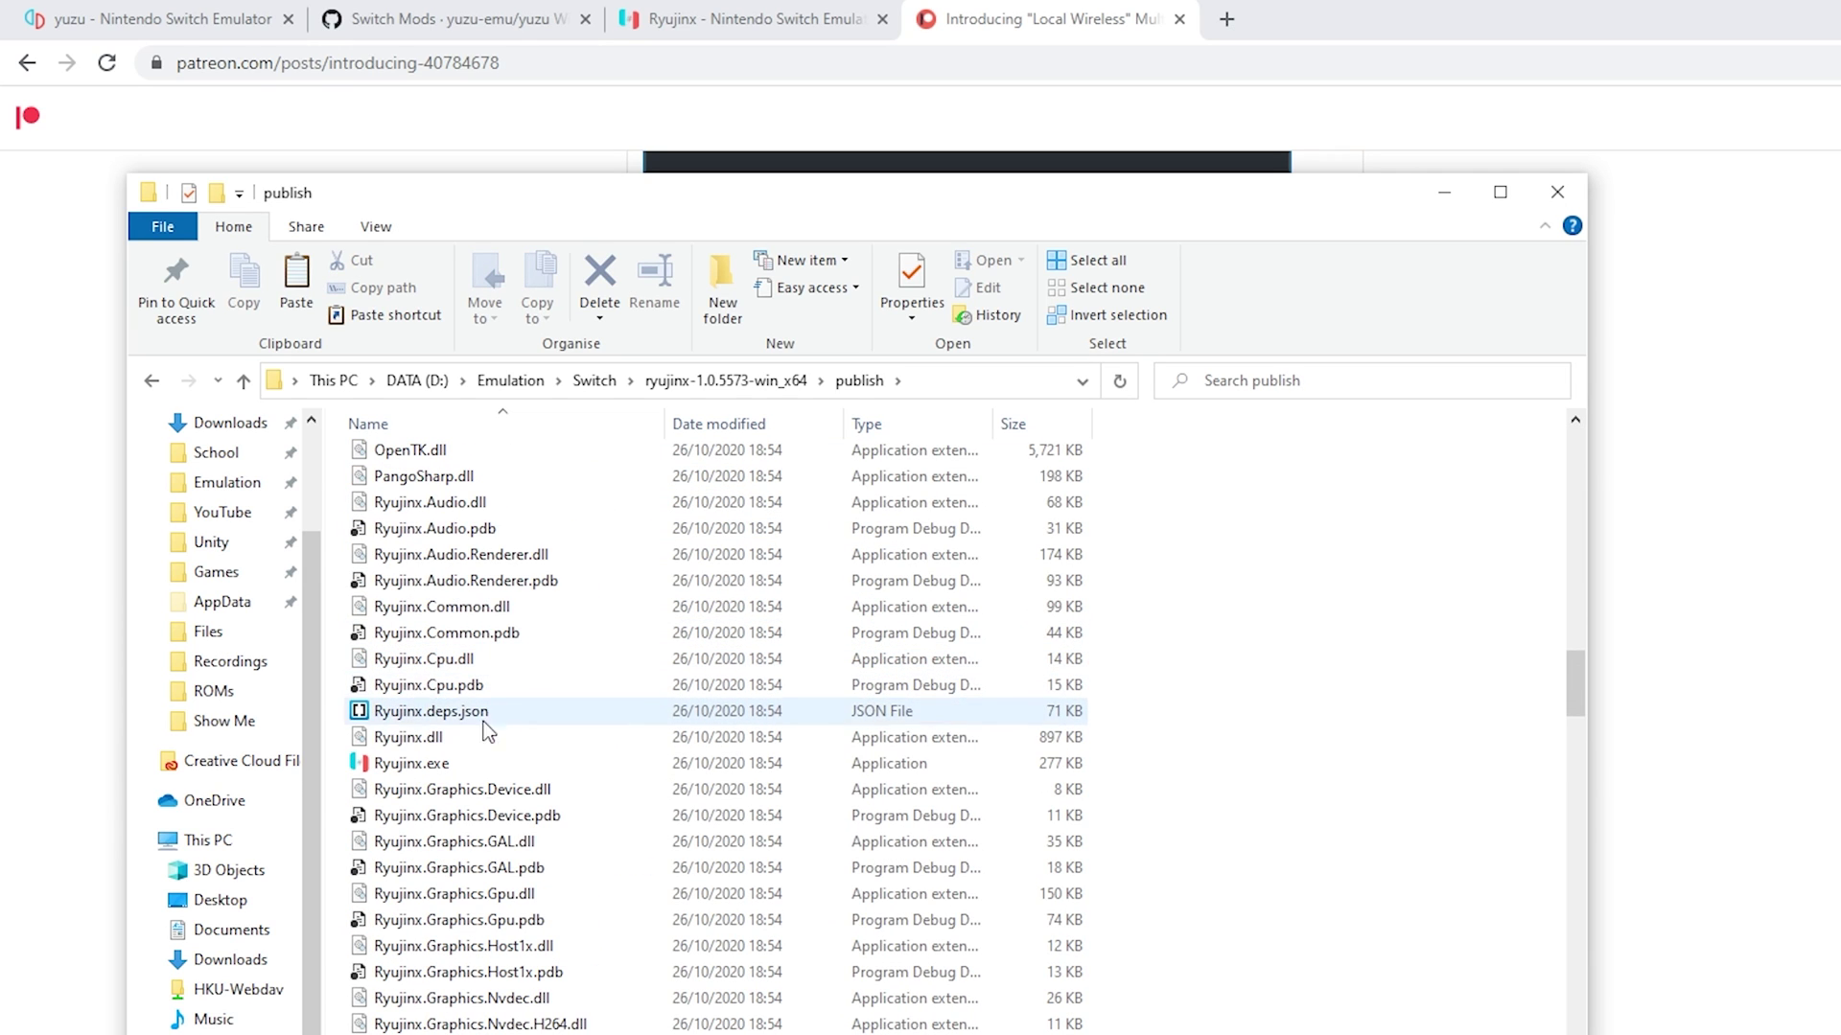
left_click(441, 767)
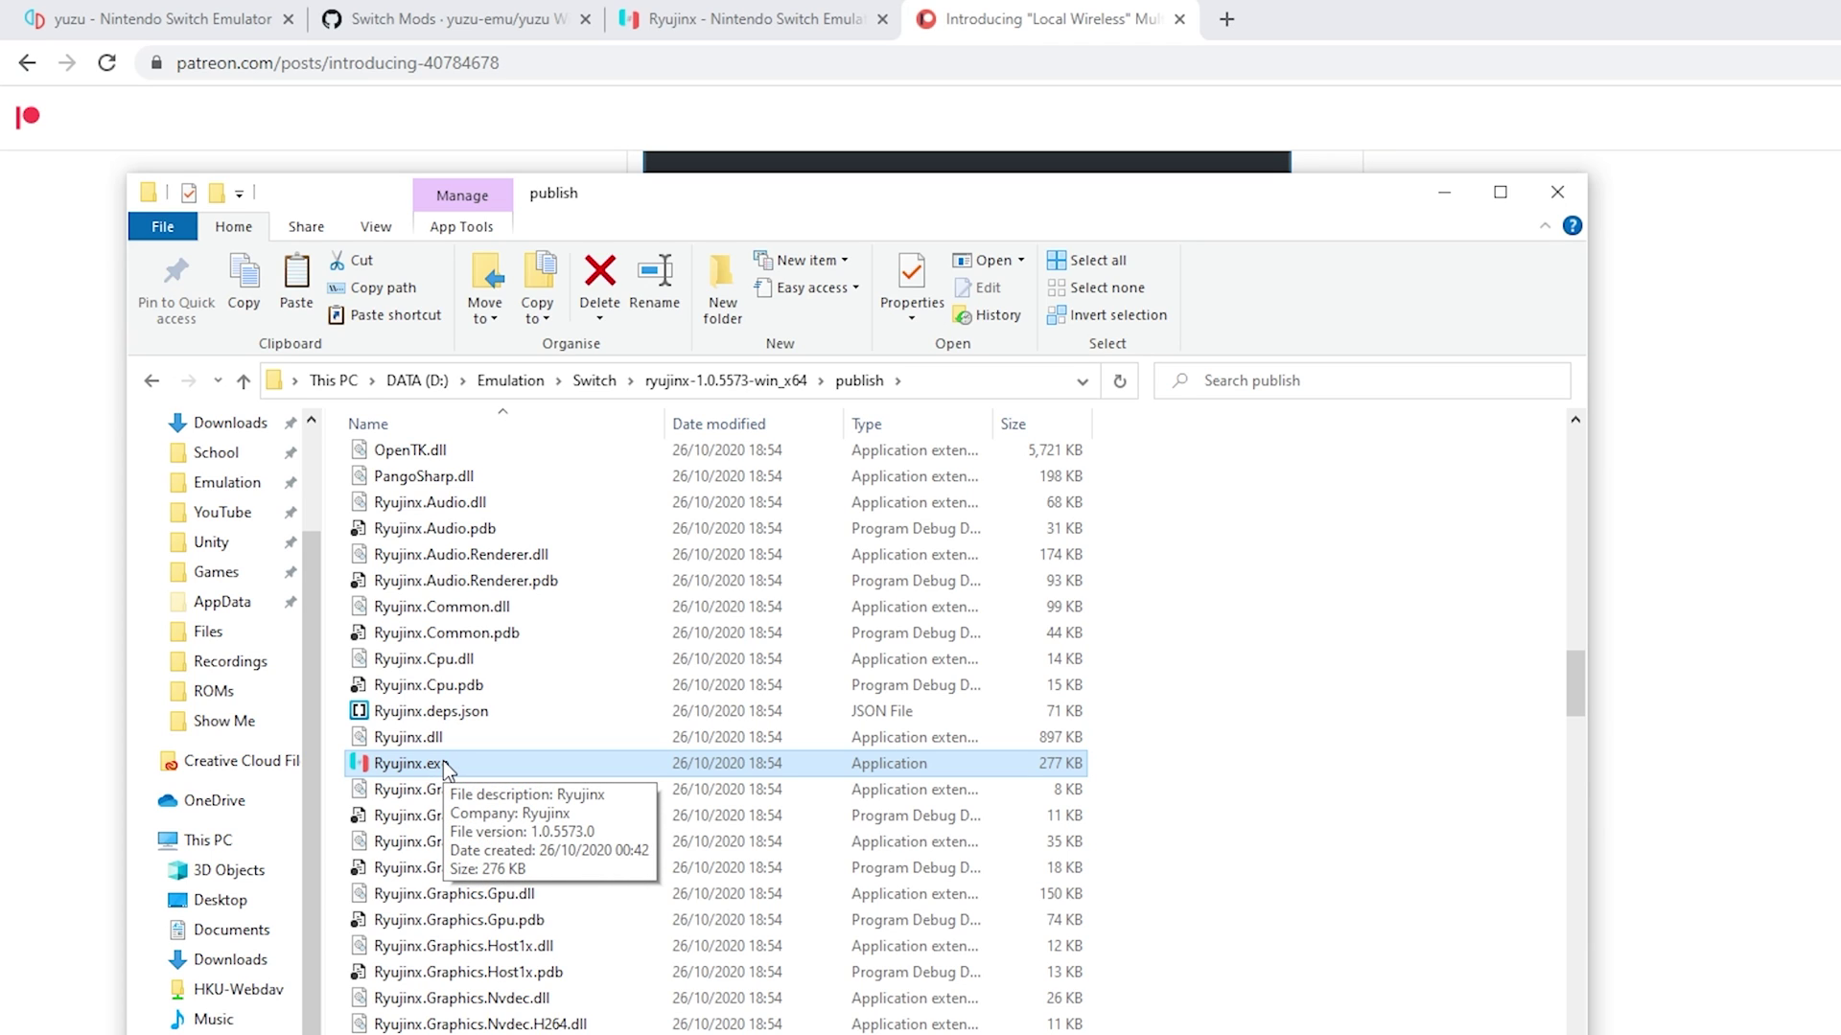
double_click(441, 764)
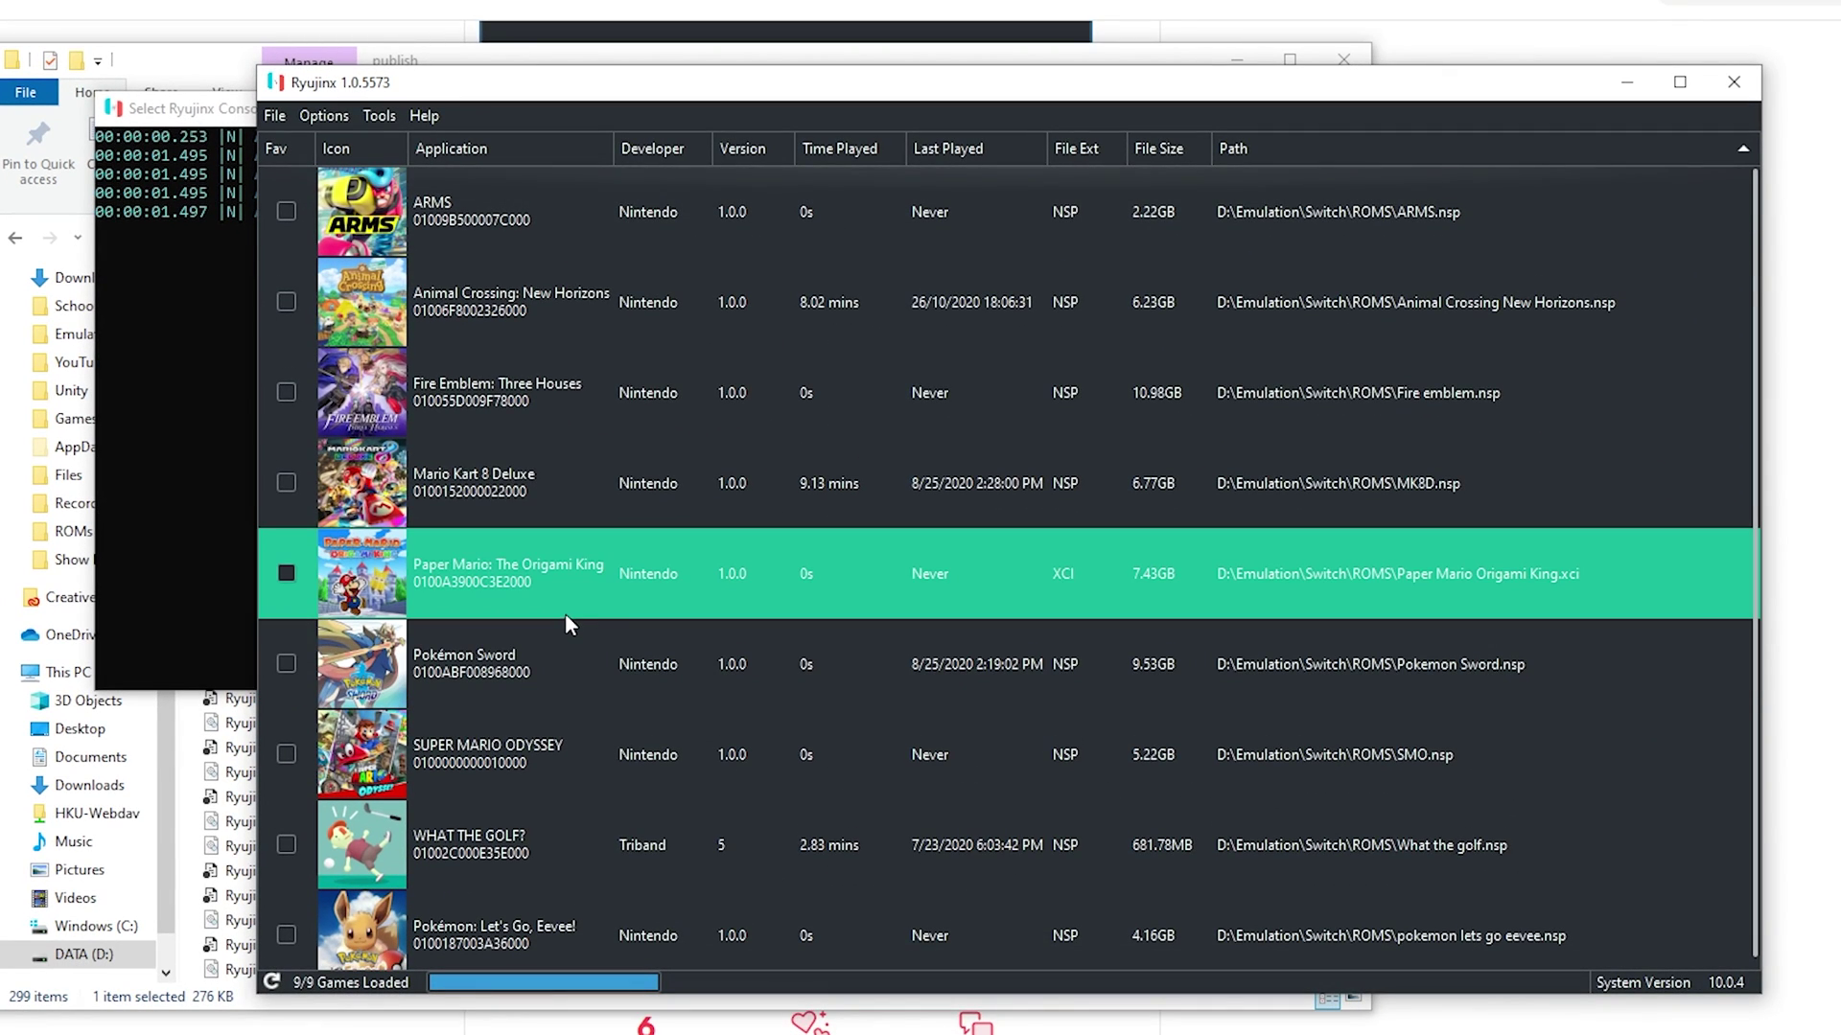
scroll(528, 623, "down", 1)
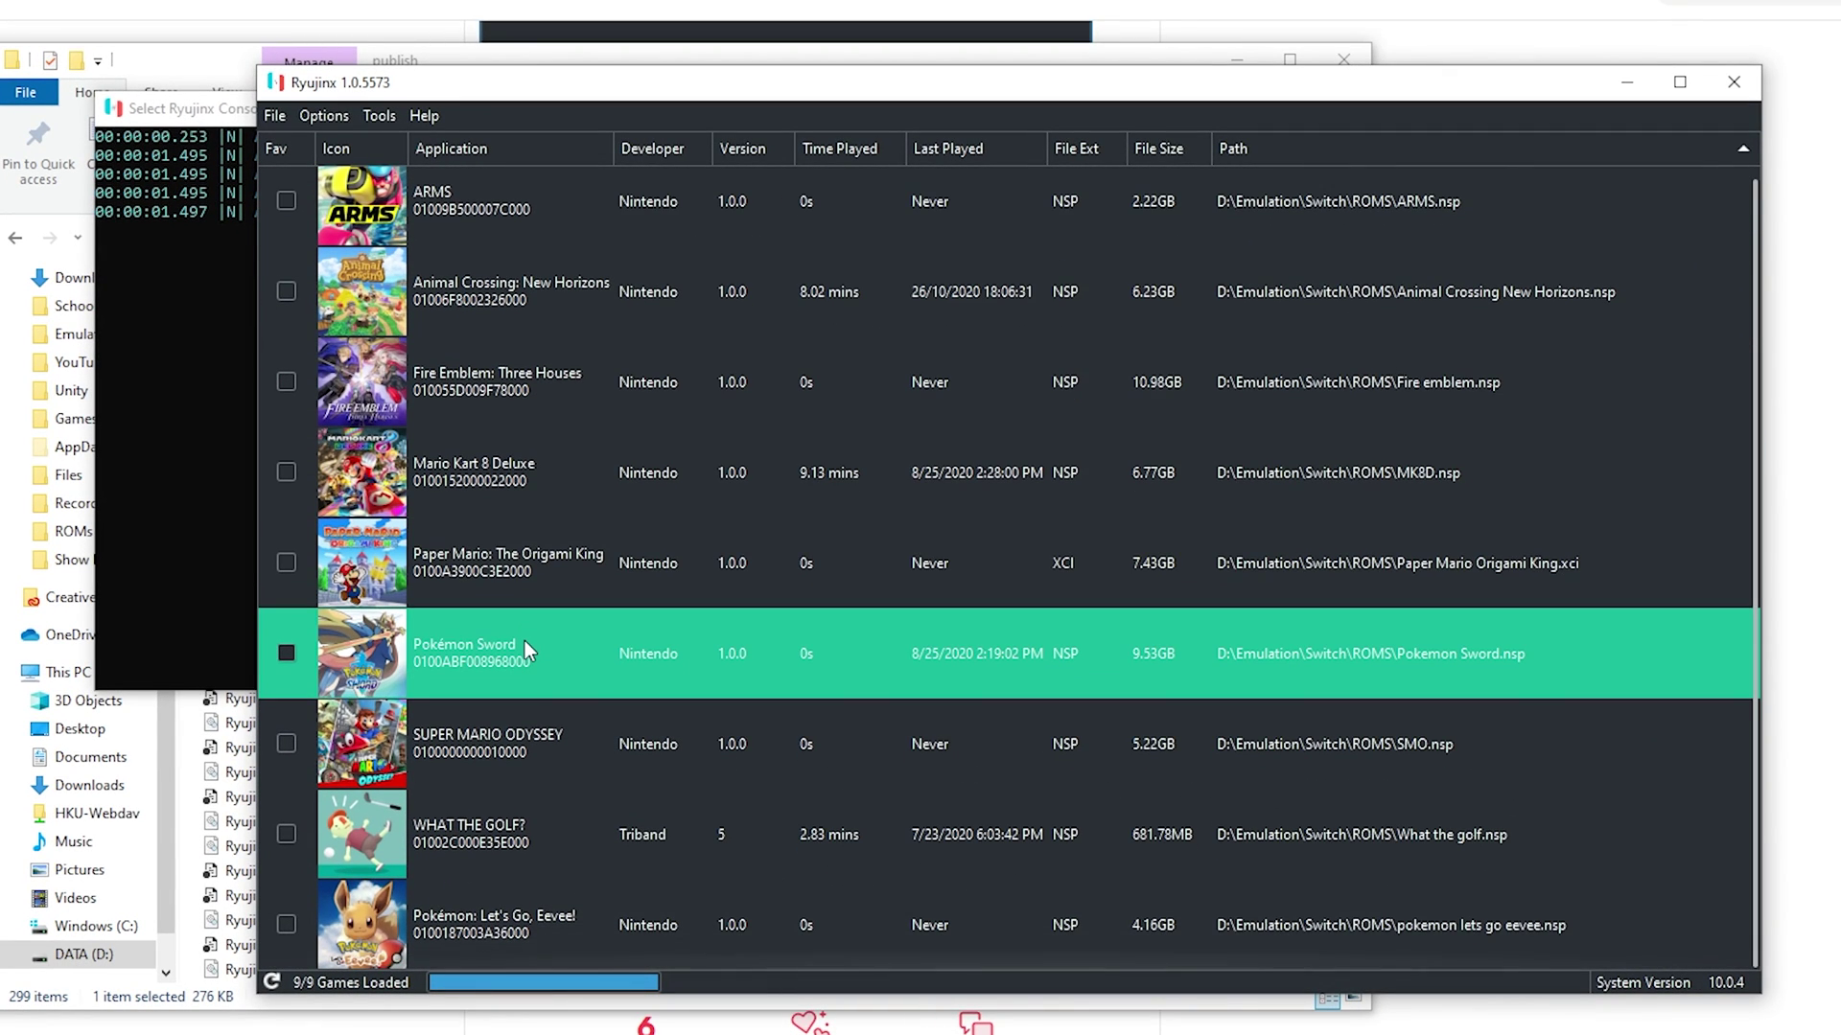
scroll(520, 690, "up", 1)
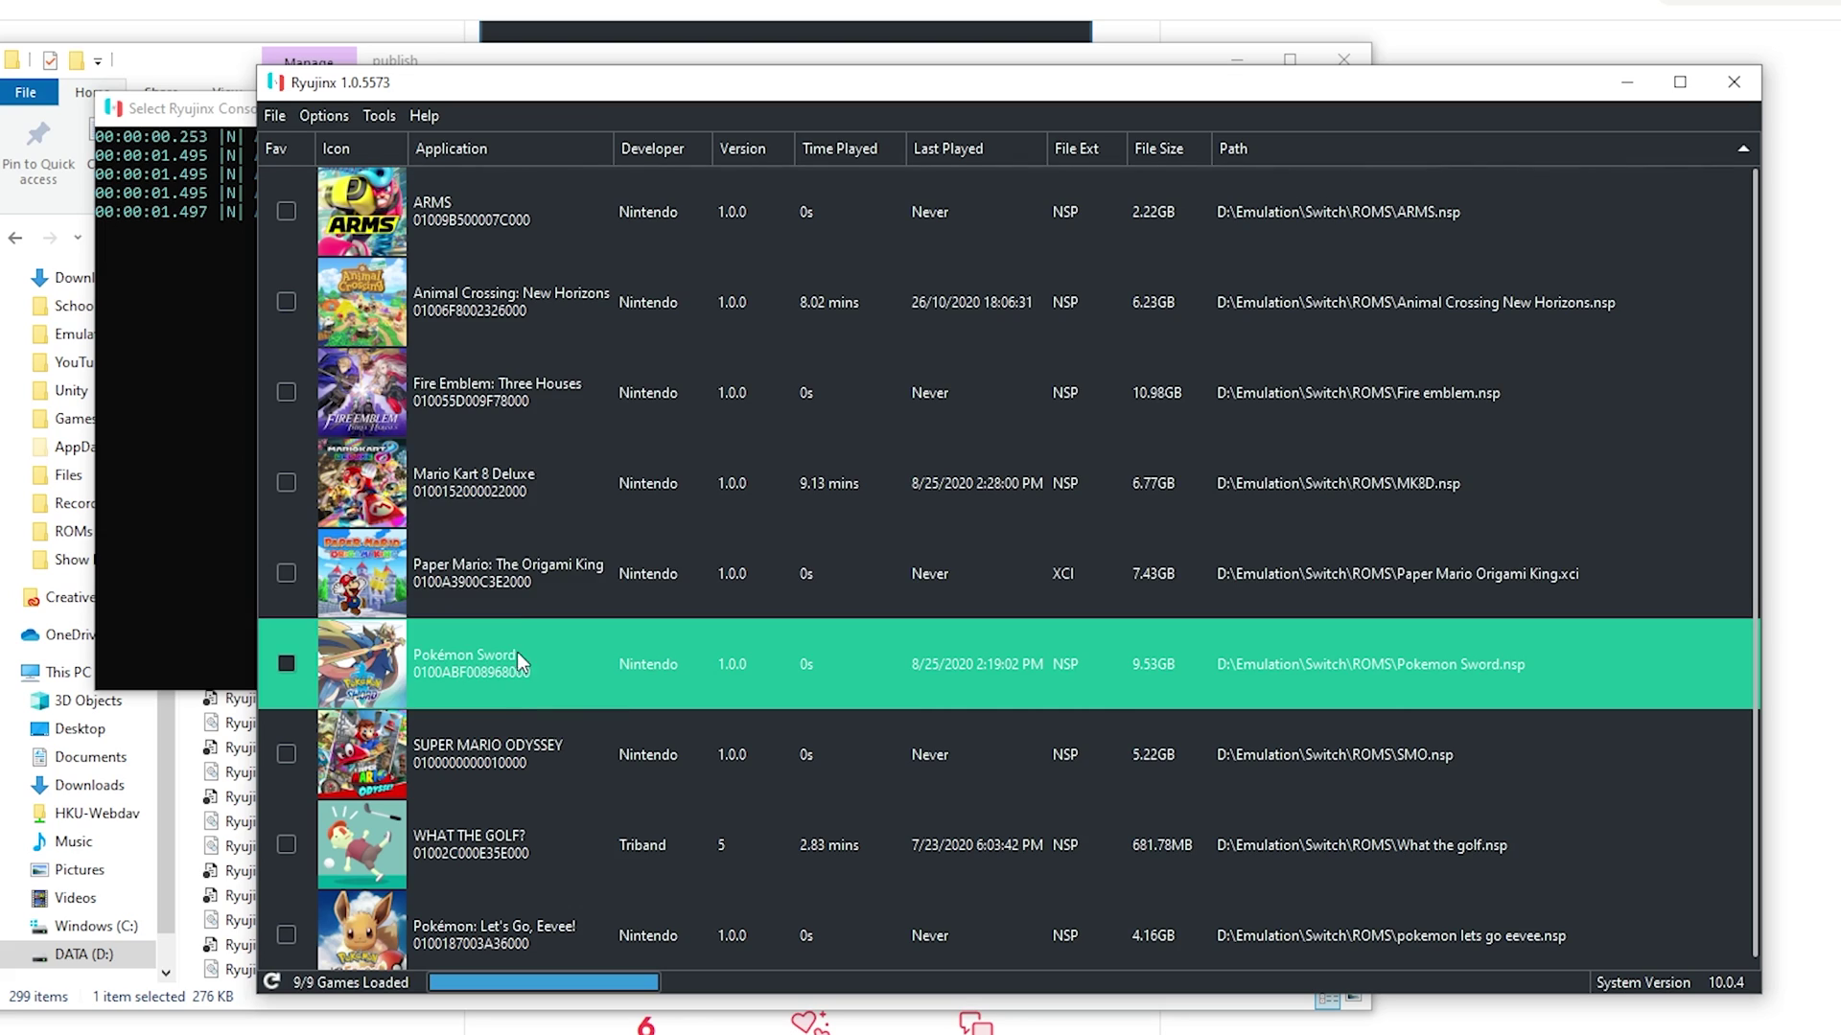
right_click(489, 301)
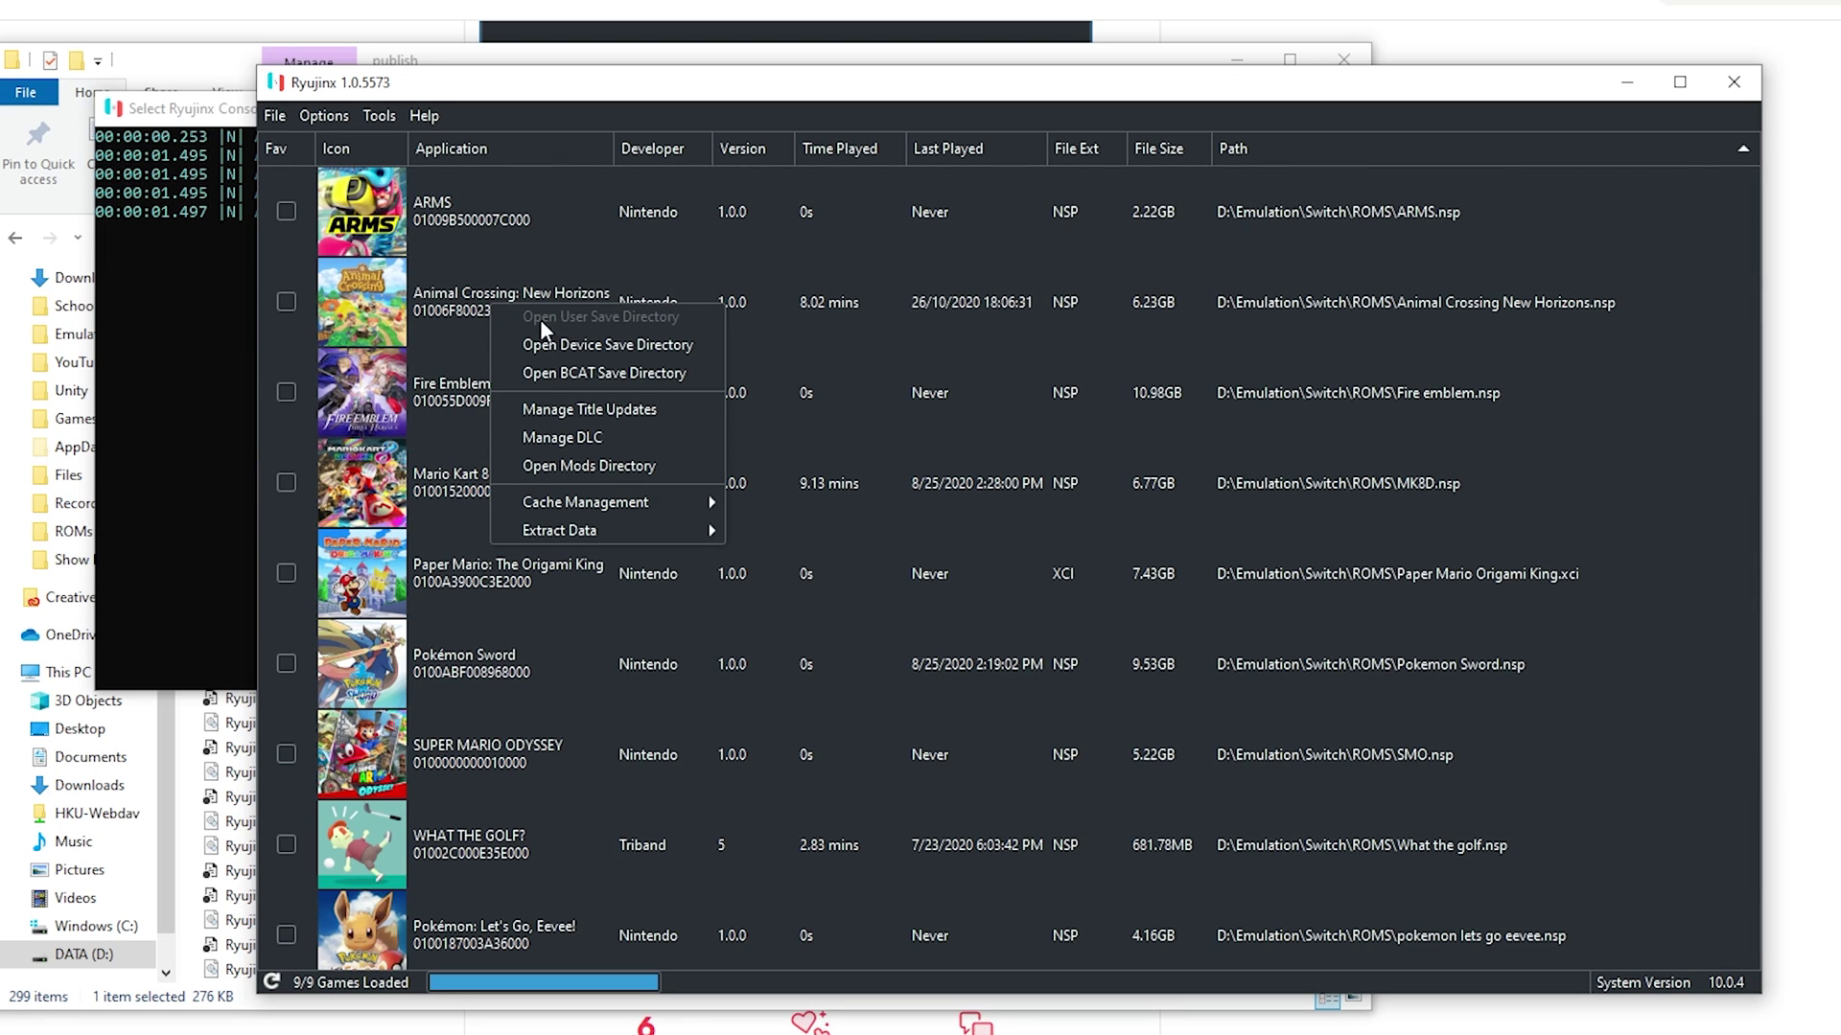
left_click(562, 374)
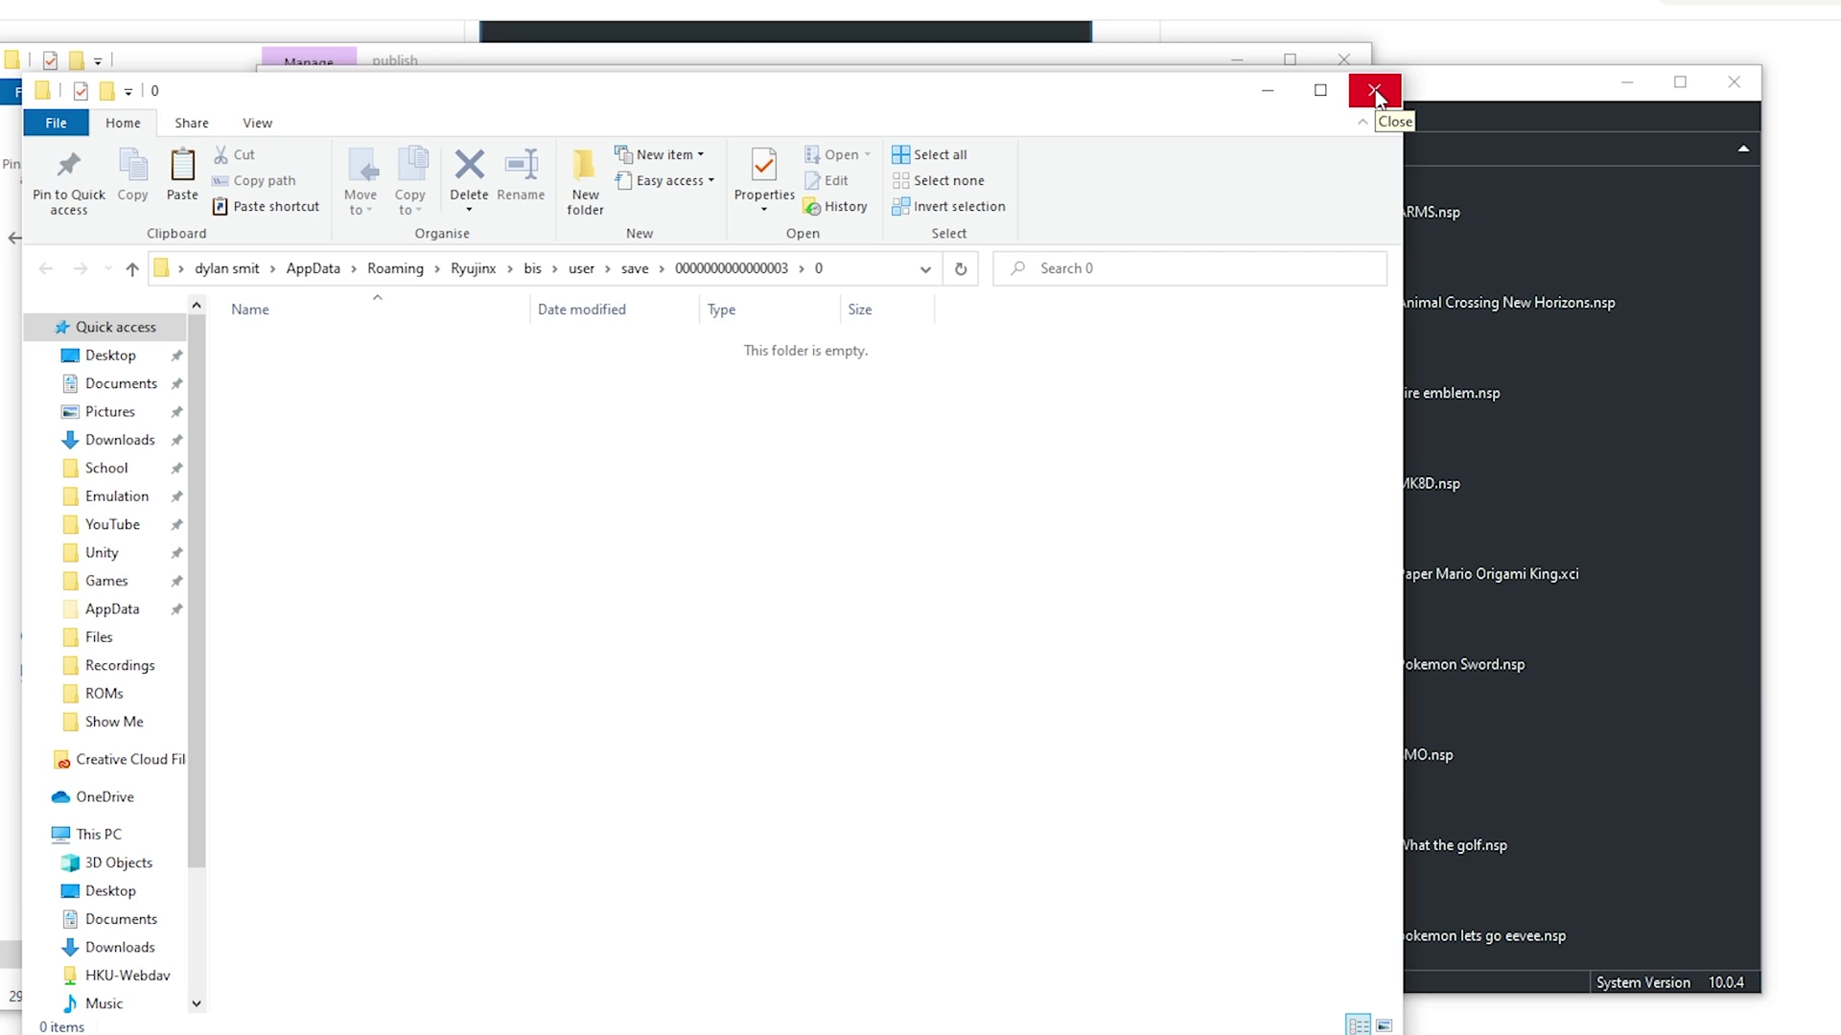
left_click(1373, 91)
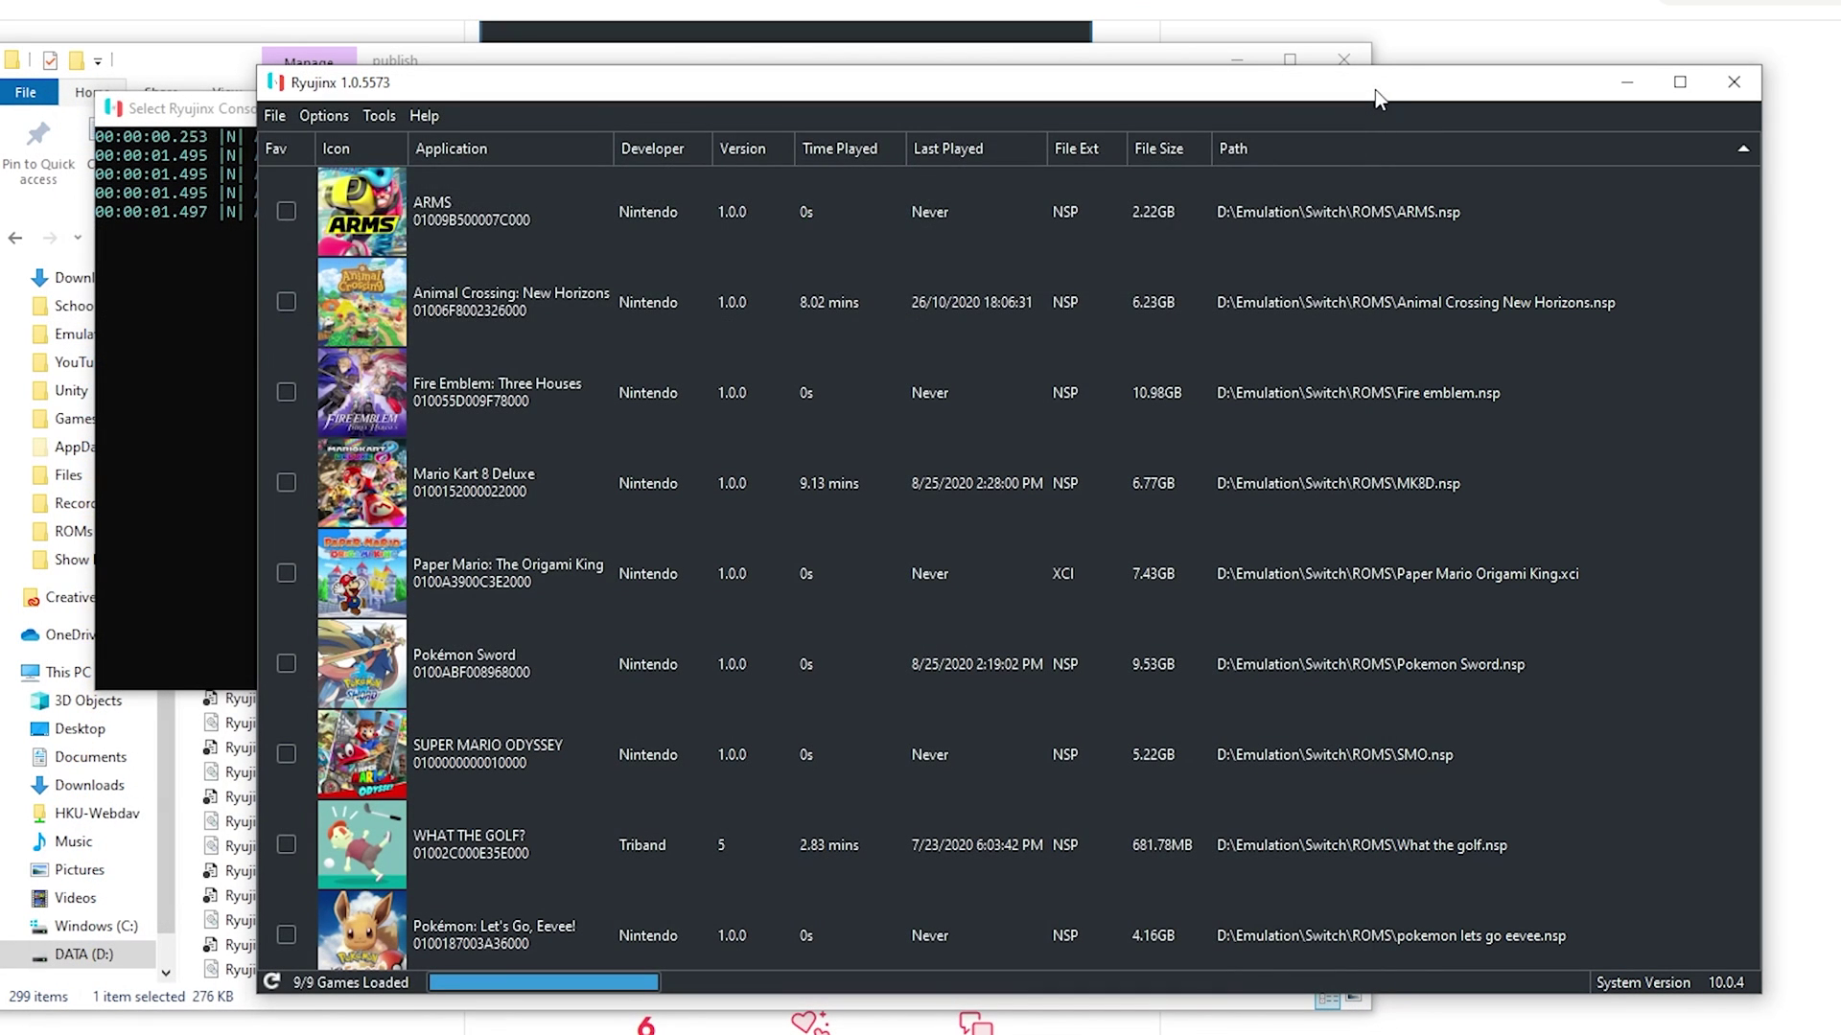
Paste Villager0, main.dat and mainHeader.dat into the device save directory of Animal Crossing: New Horizons and close the folder.
right_click(567, 308)
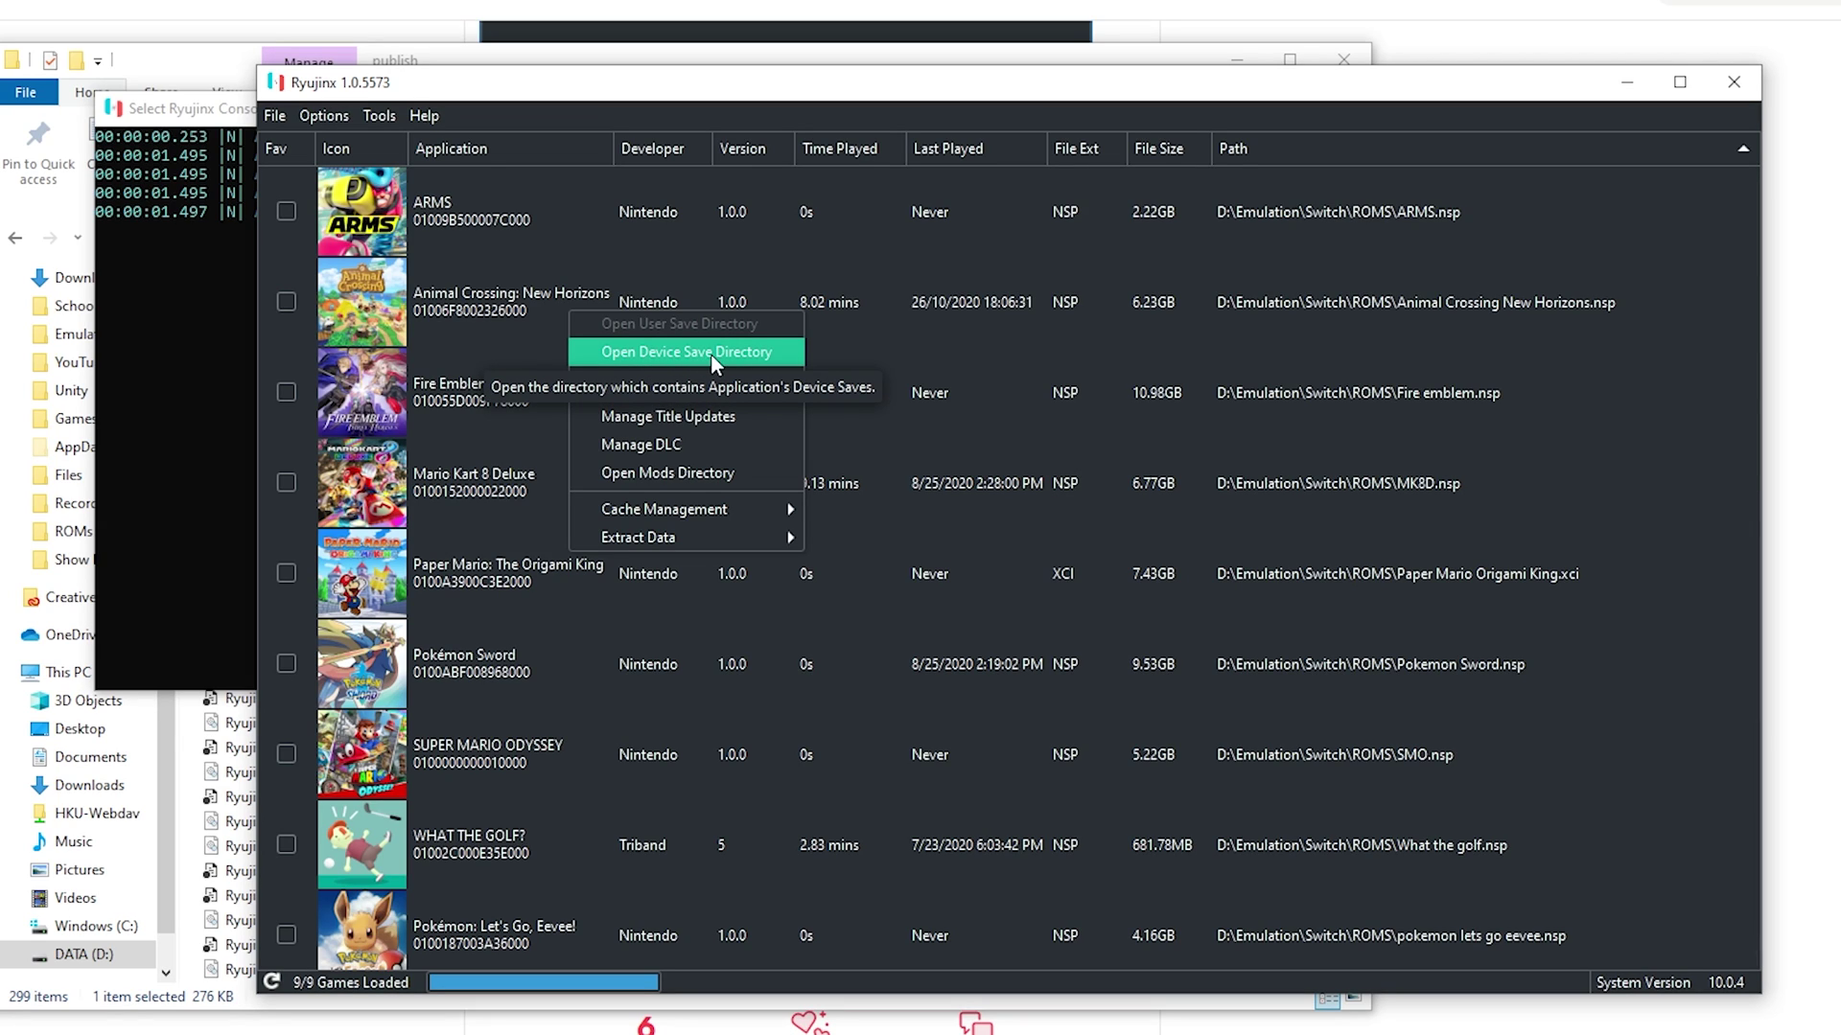
left_click(655, 354)
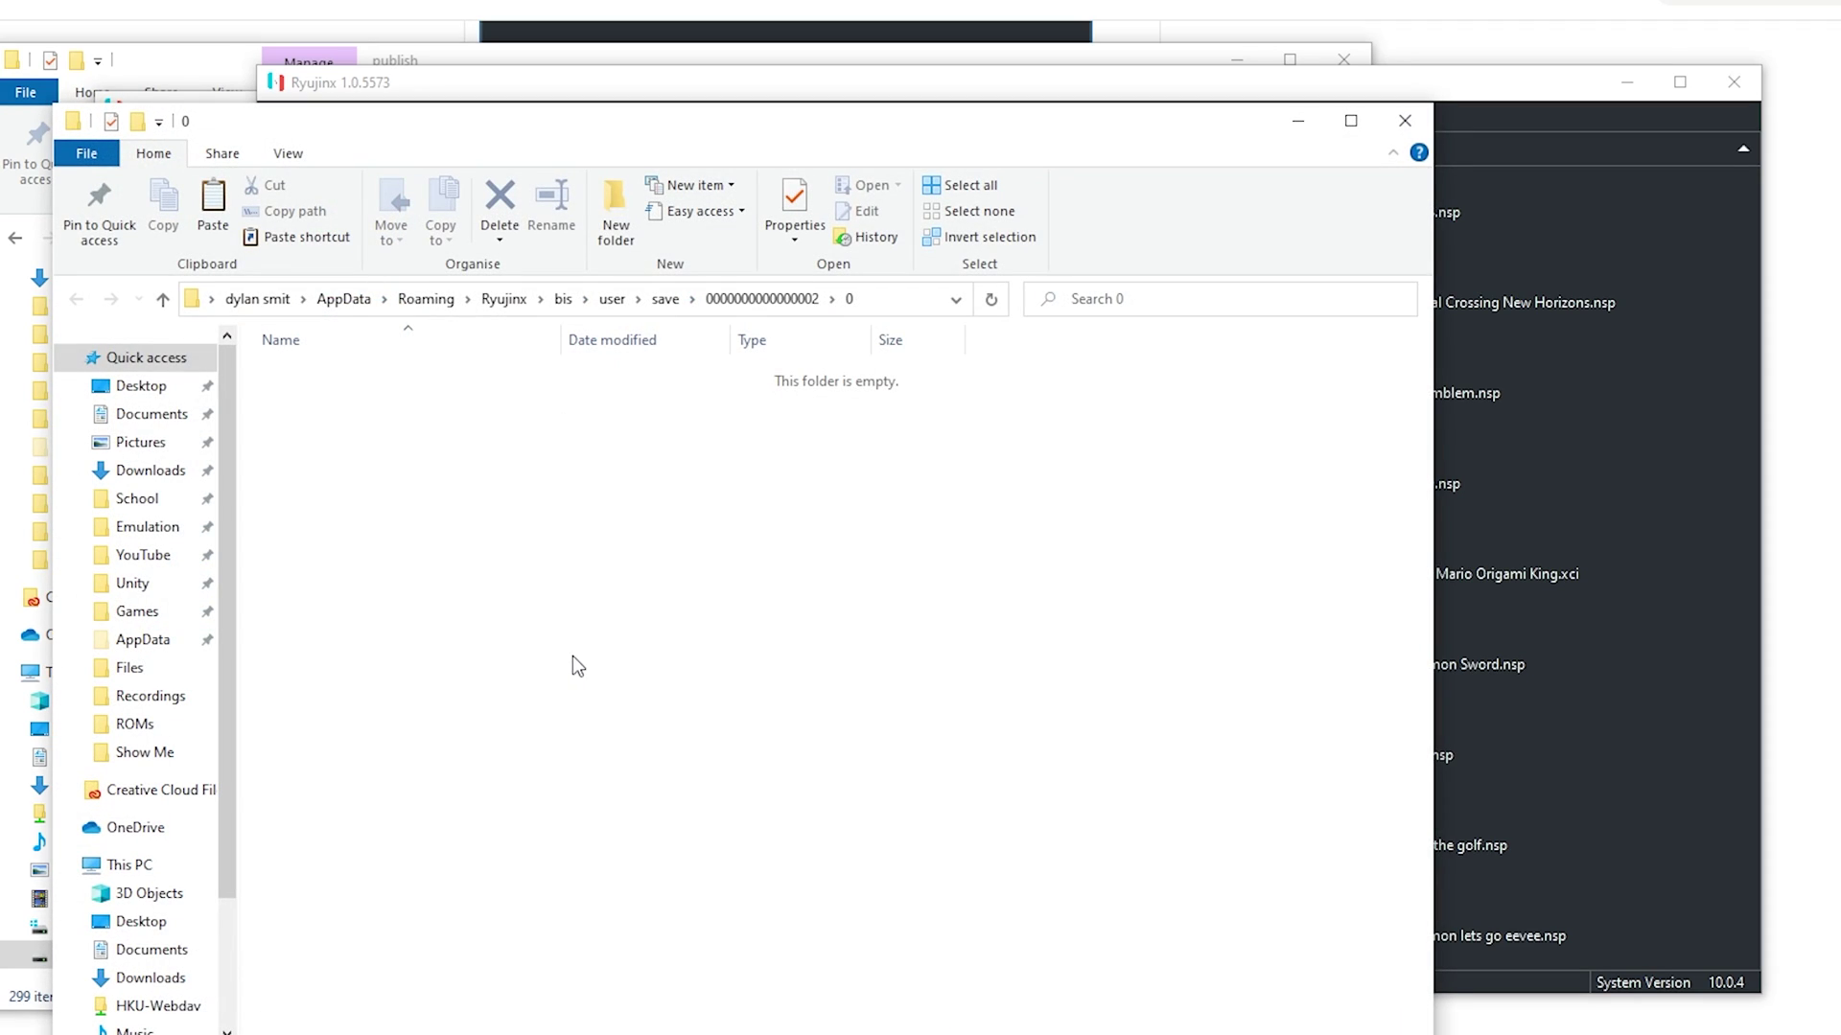
key("ctrl+v")
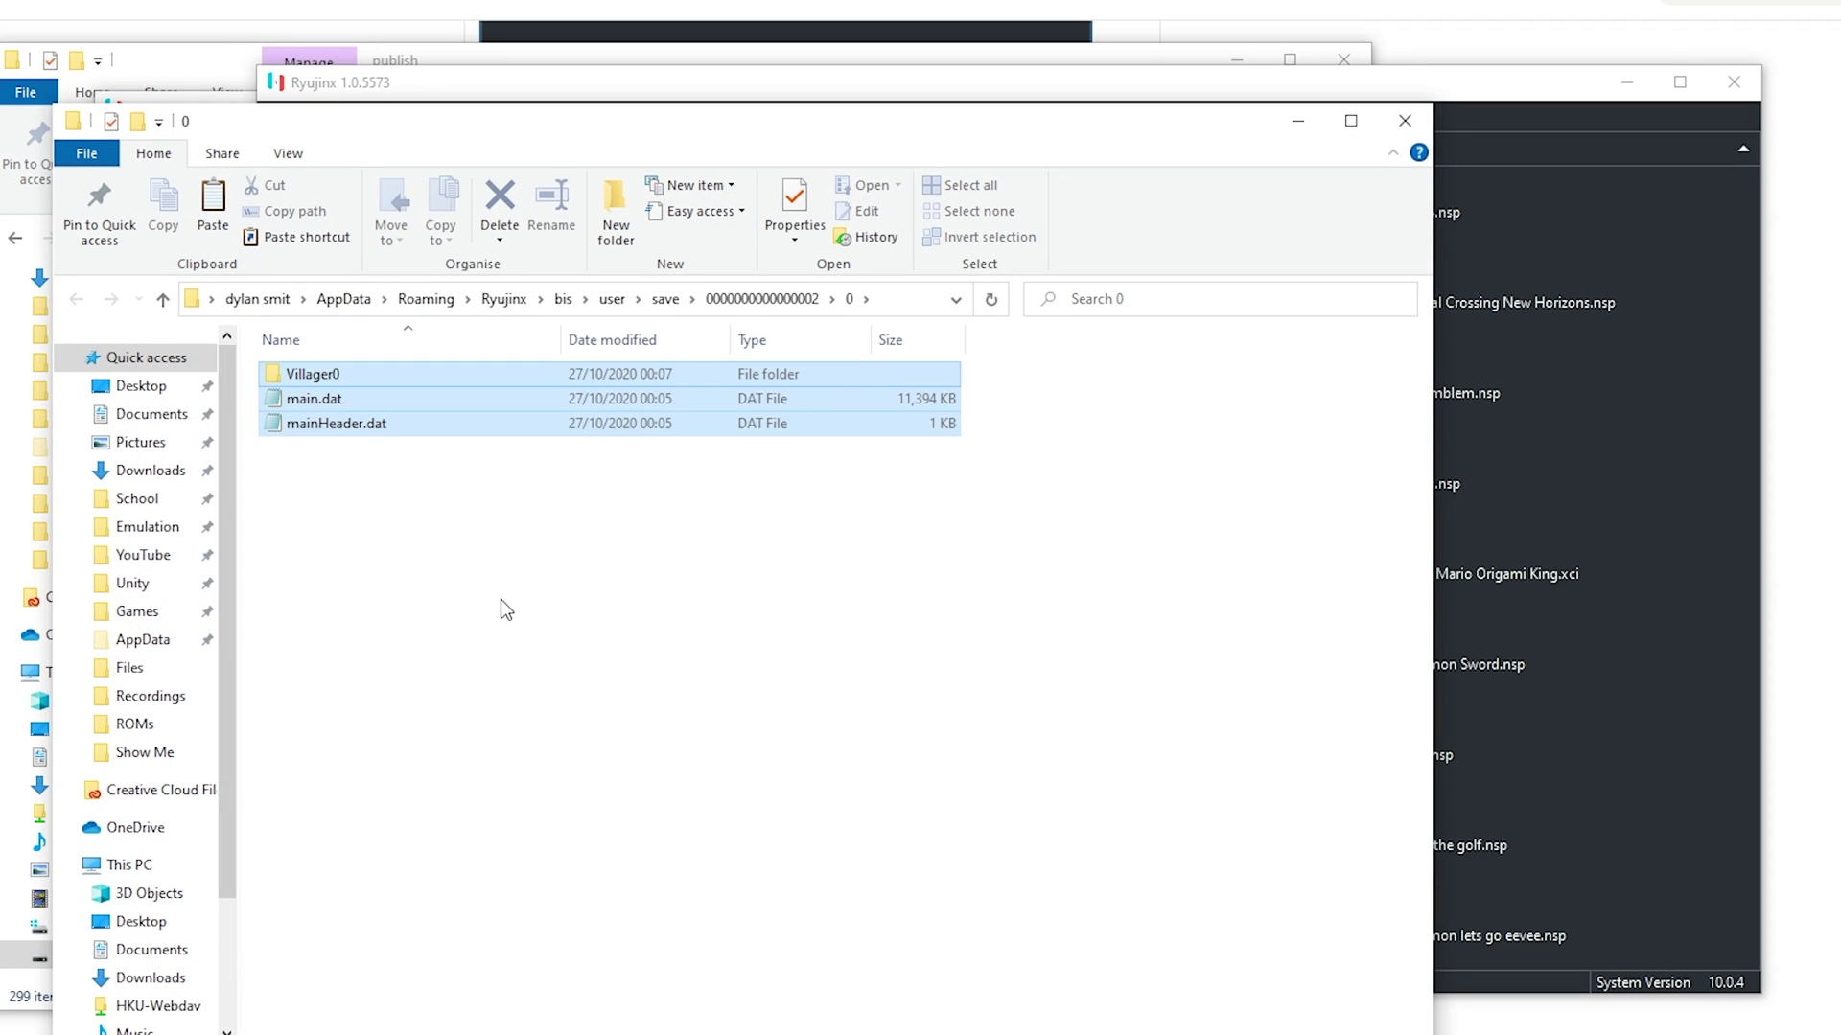
left_click(1404, 120)
left_click(614, 297)
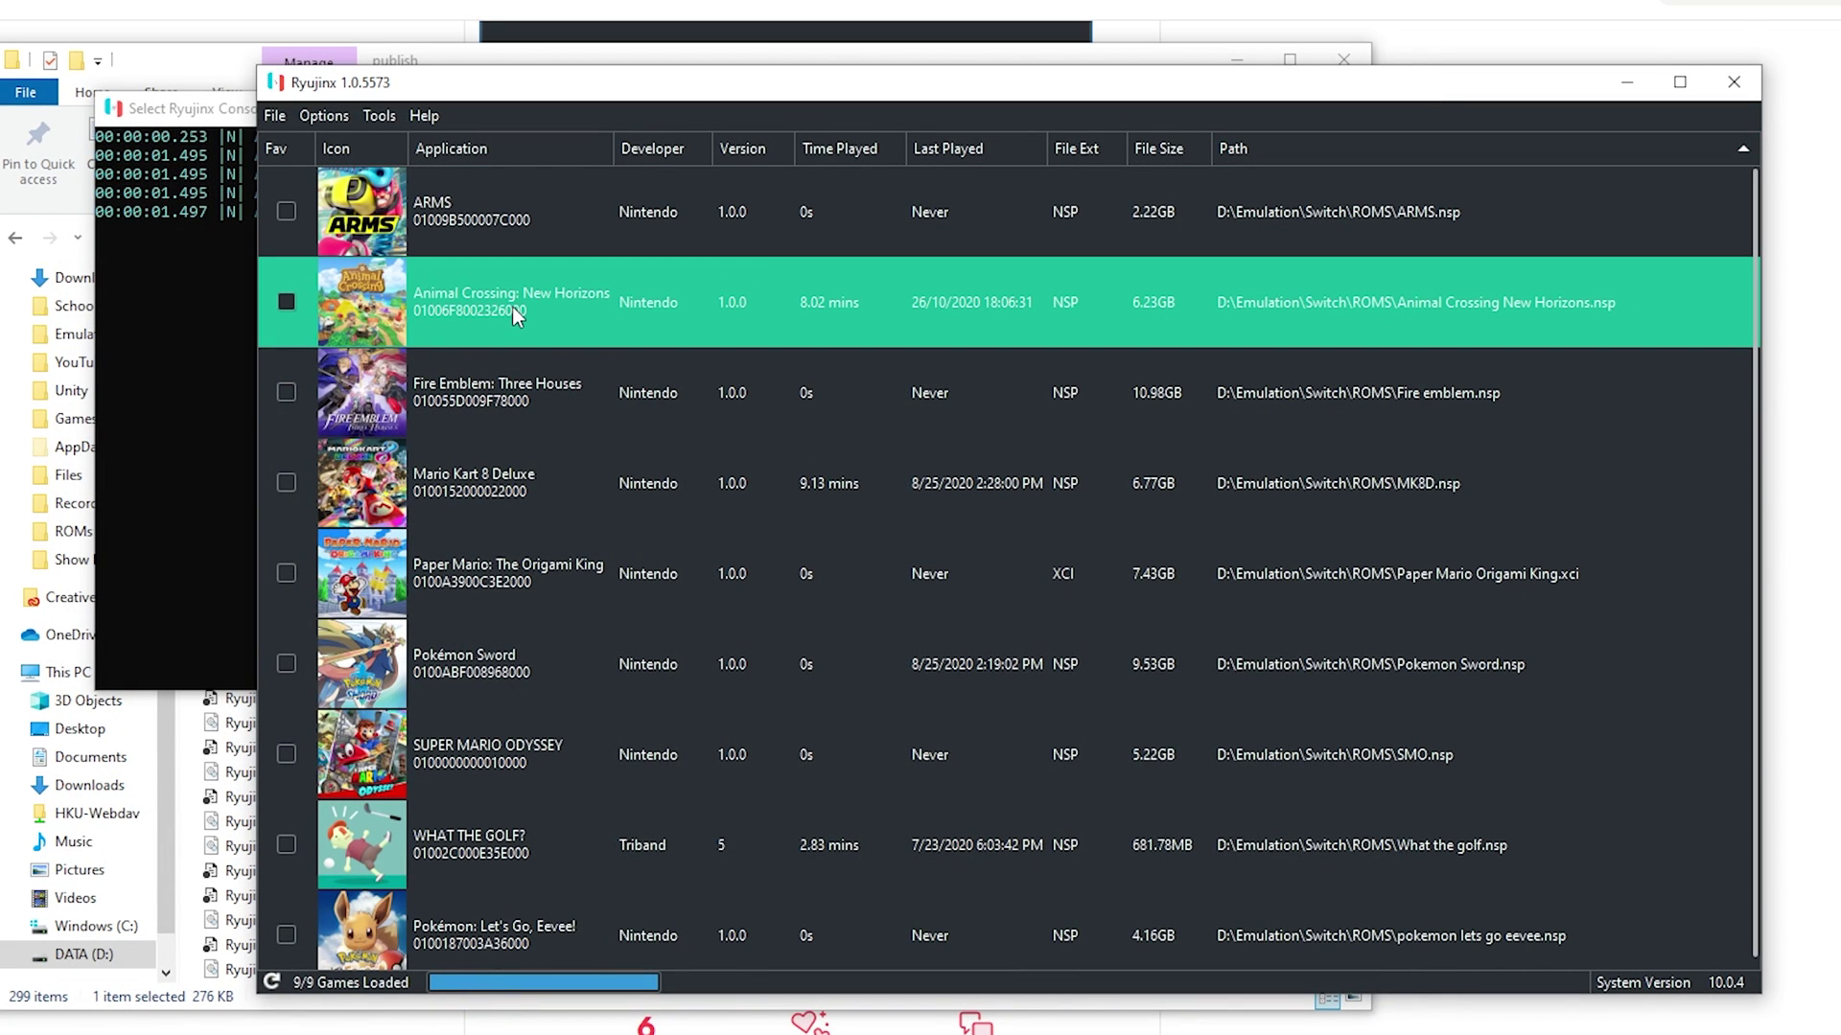
Review the emulator's input, system, graphics and logging settings, including docked mode and the resolution scale options, and save them.
left_click(326, 113)
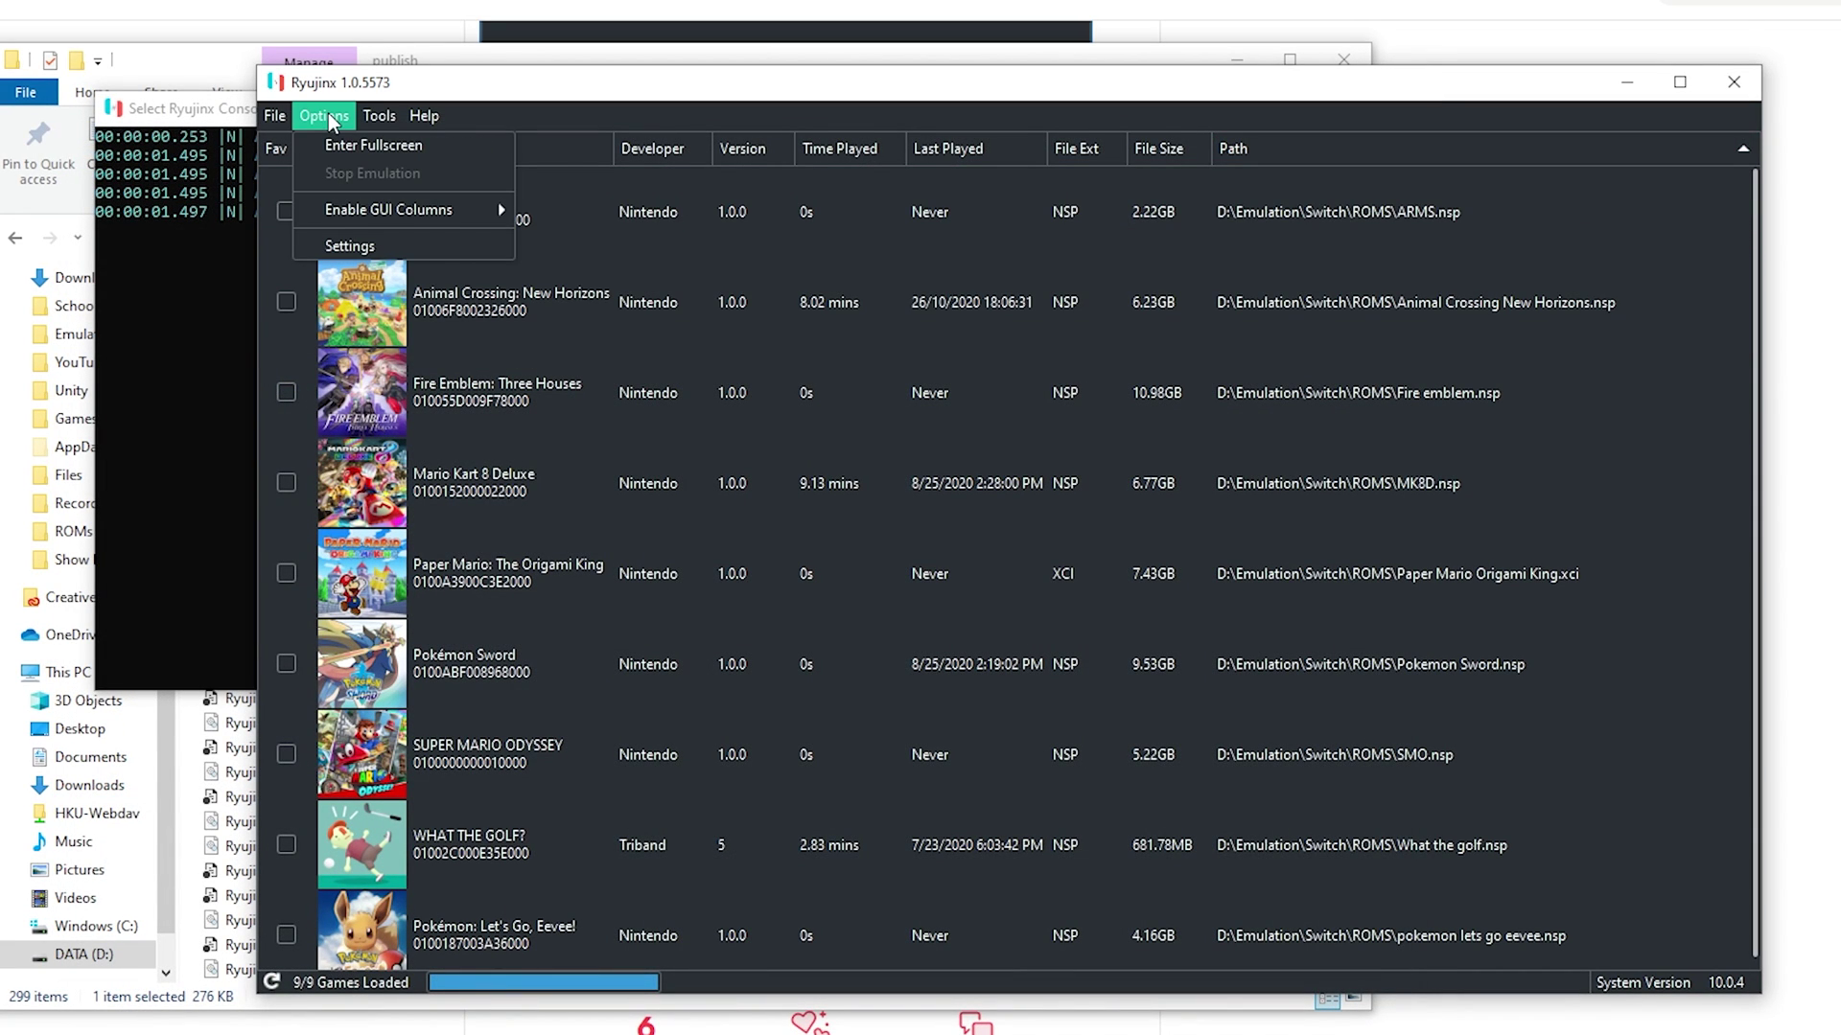
left_click(364, 246)
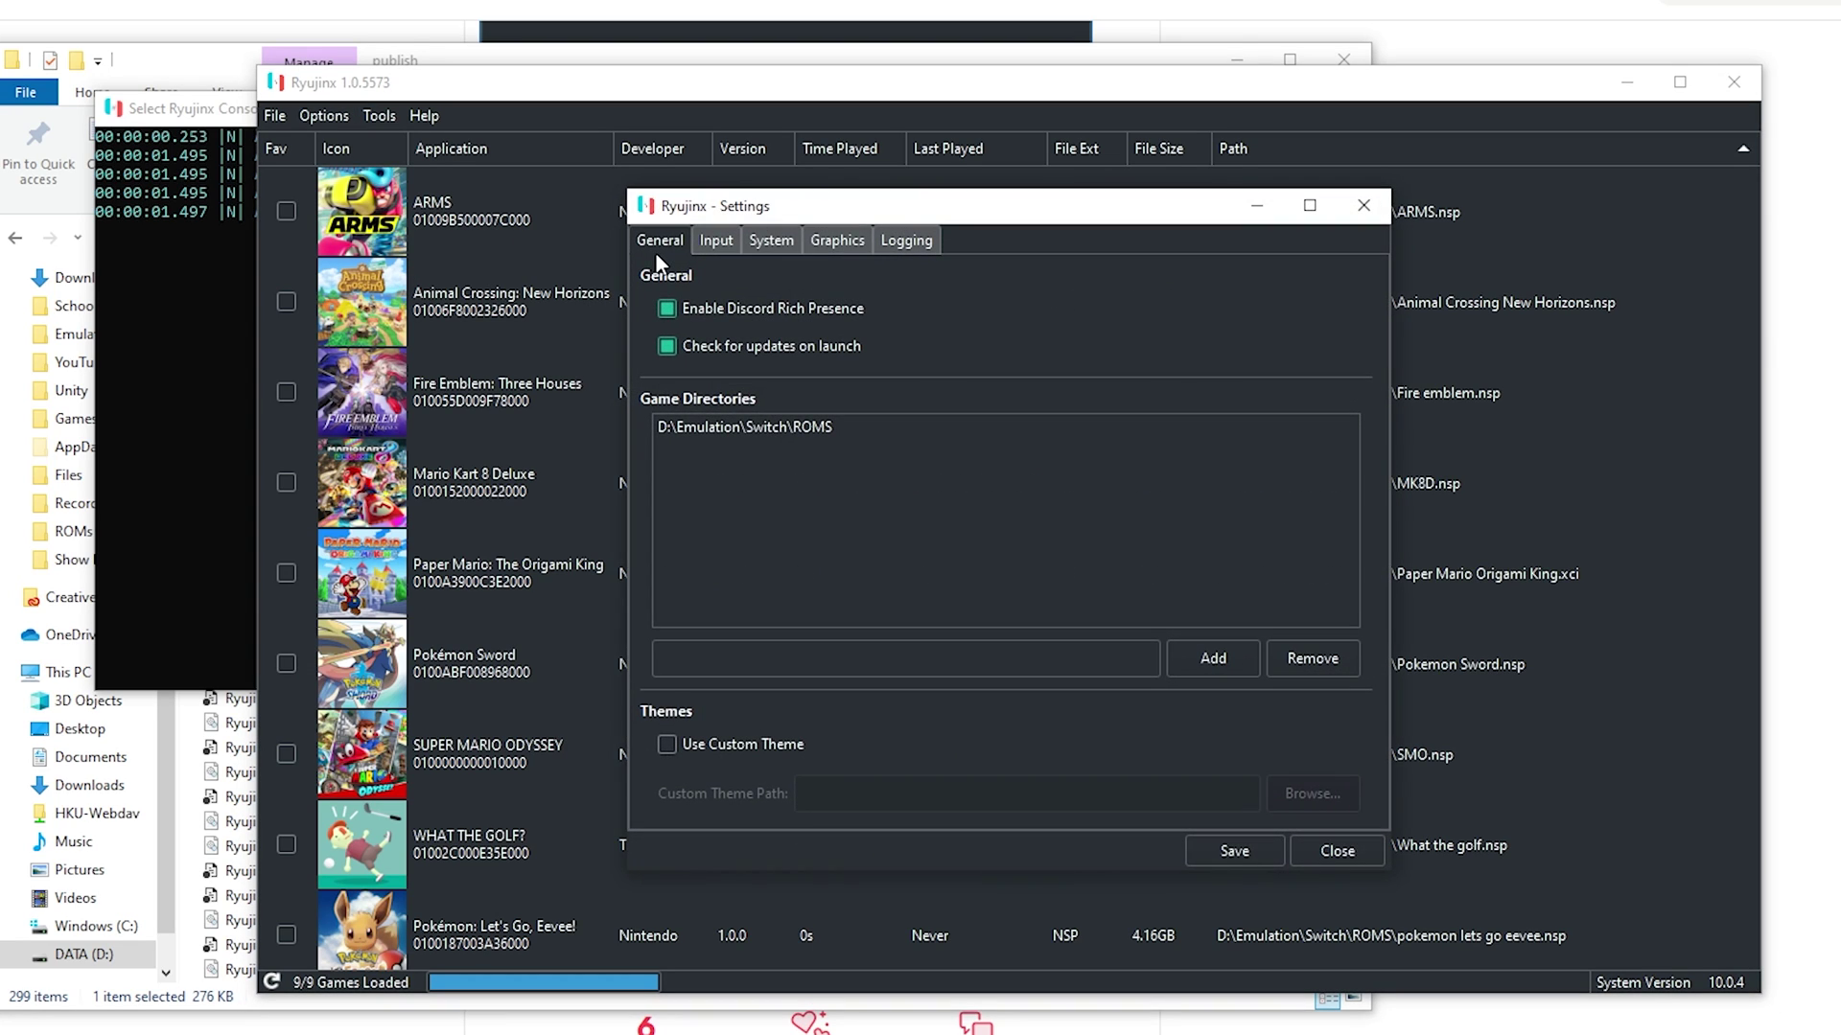
left_click(719, 243)
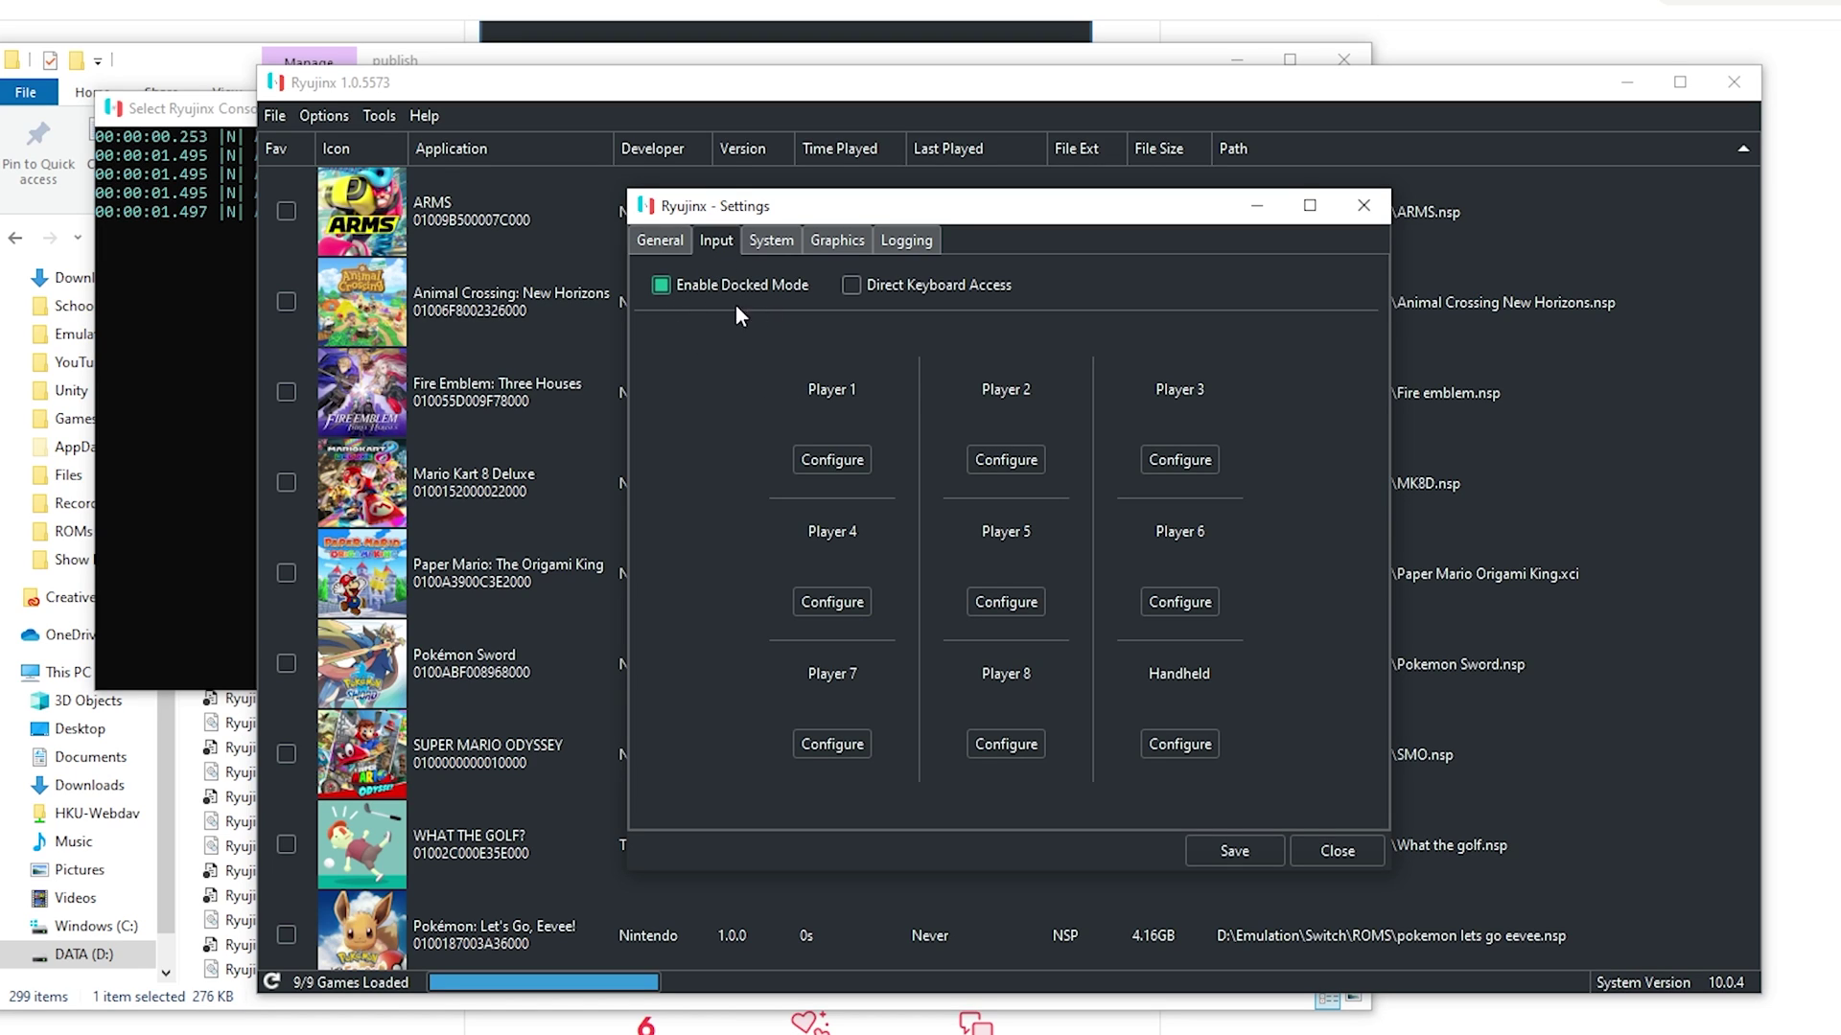
left_click(660, 285)
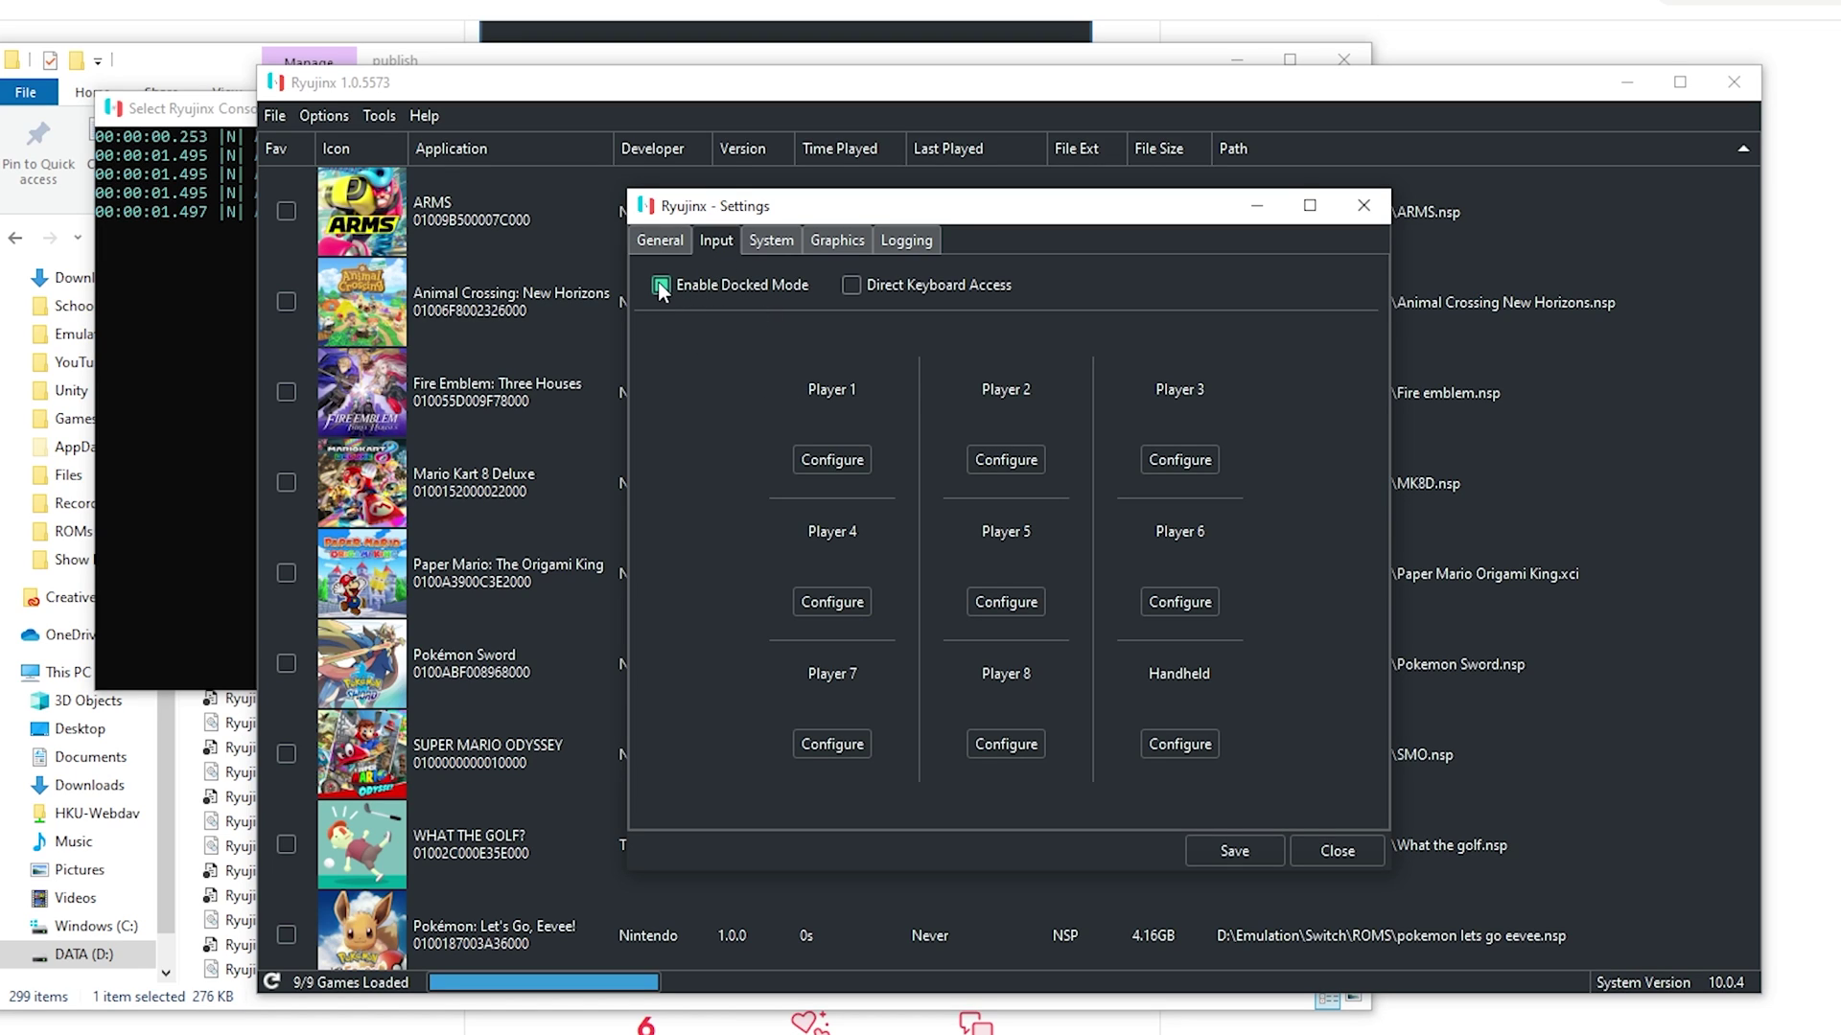
left_click(779, 245)
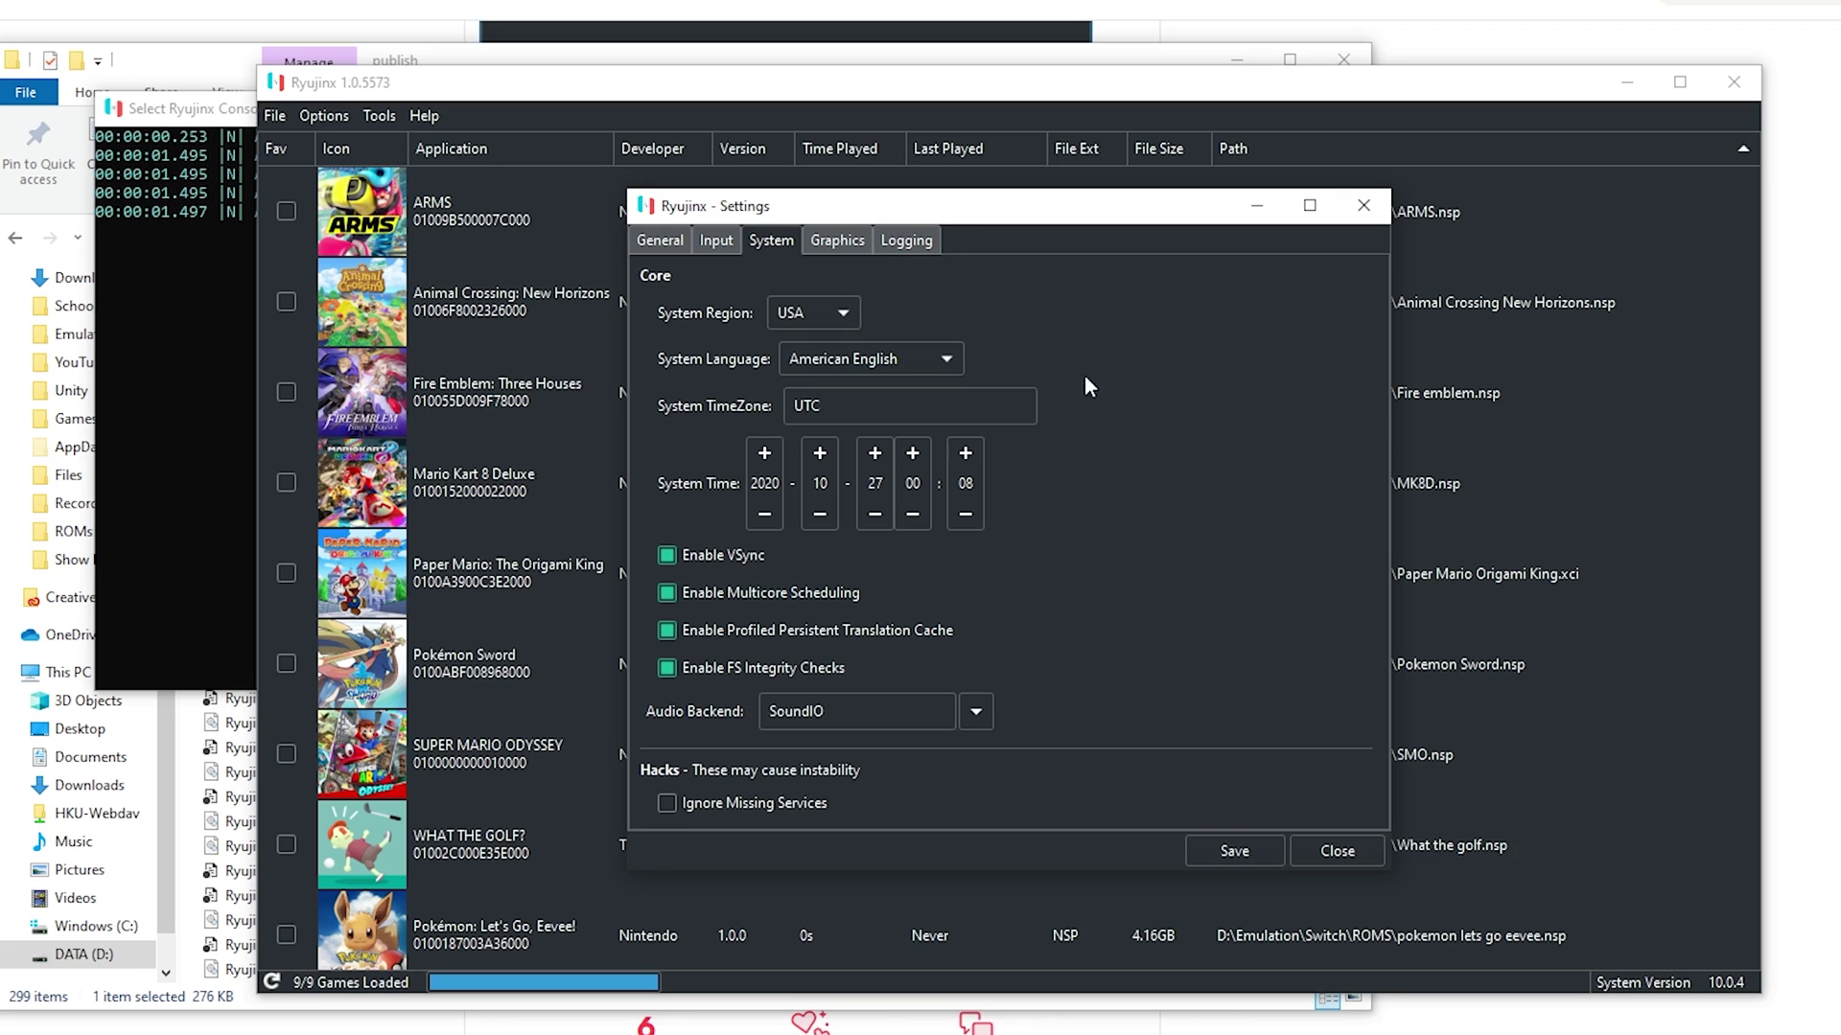
left_click(832, 247)
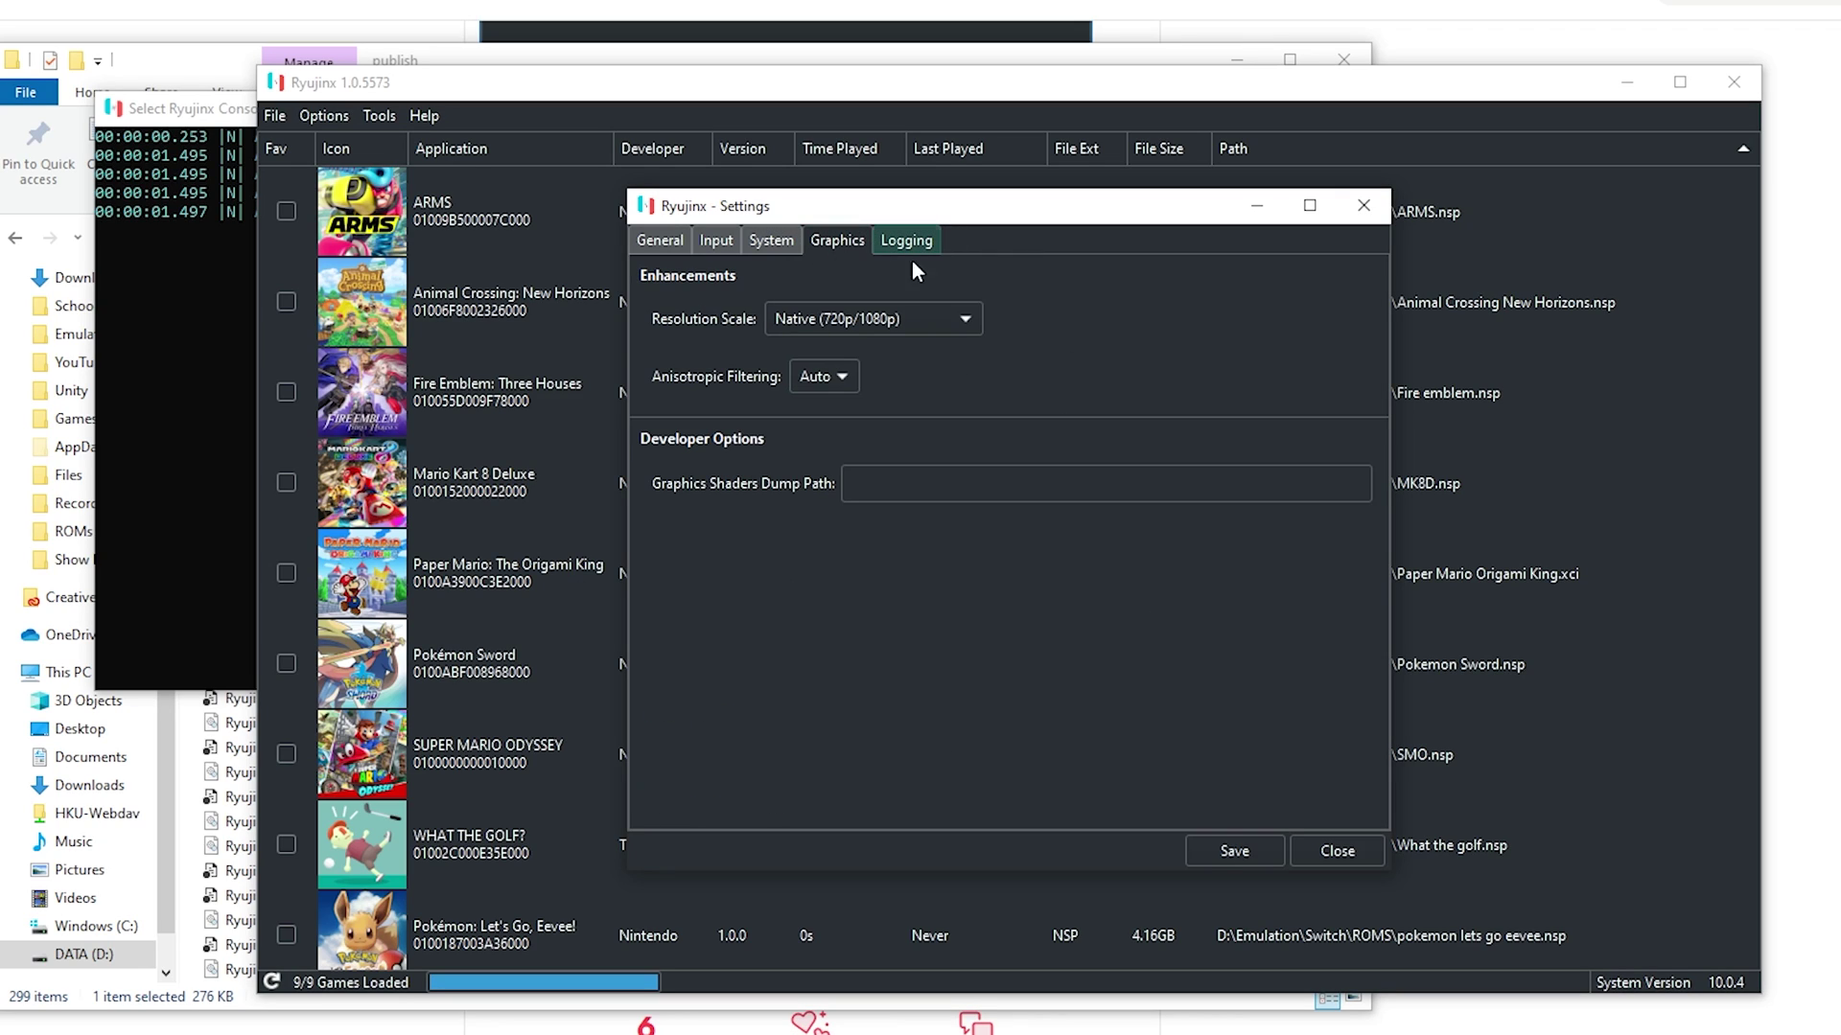
left_click(855, 322)
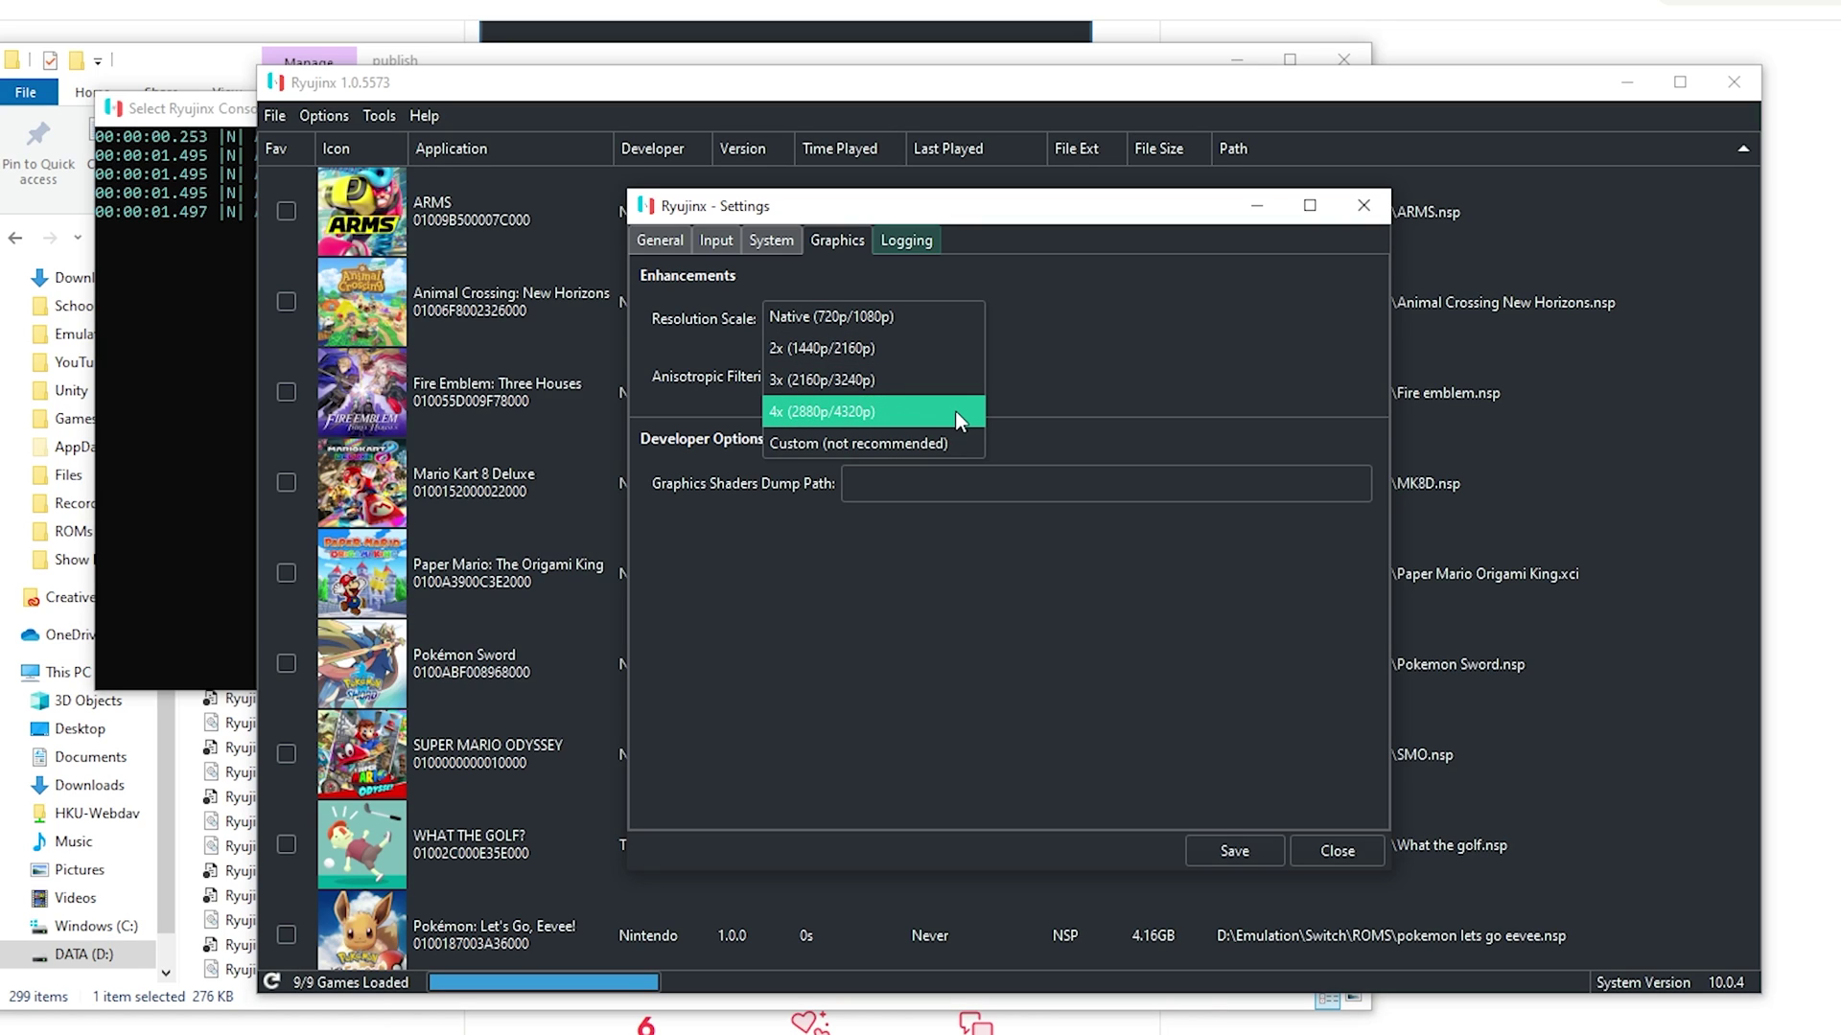
left_click(1101, 388)
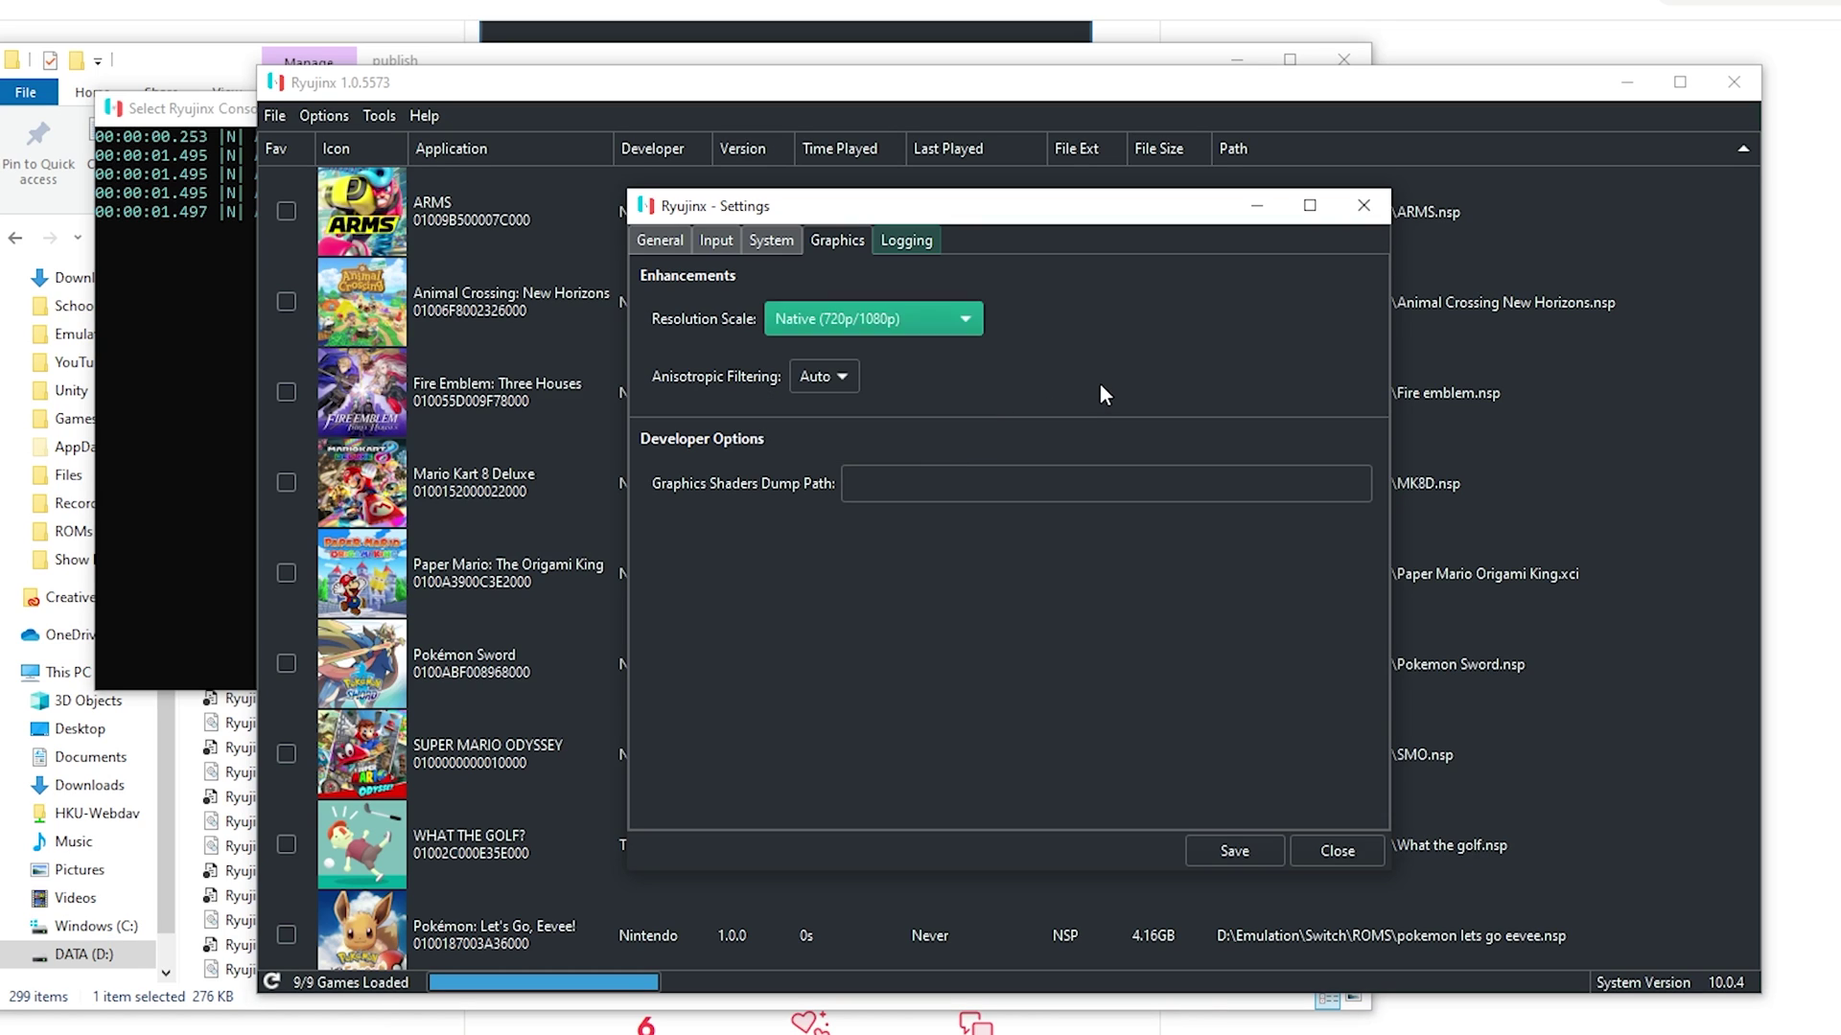
left_click(923, 243)
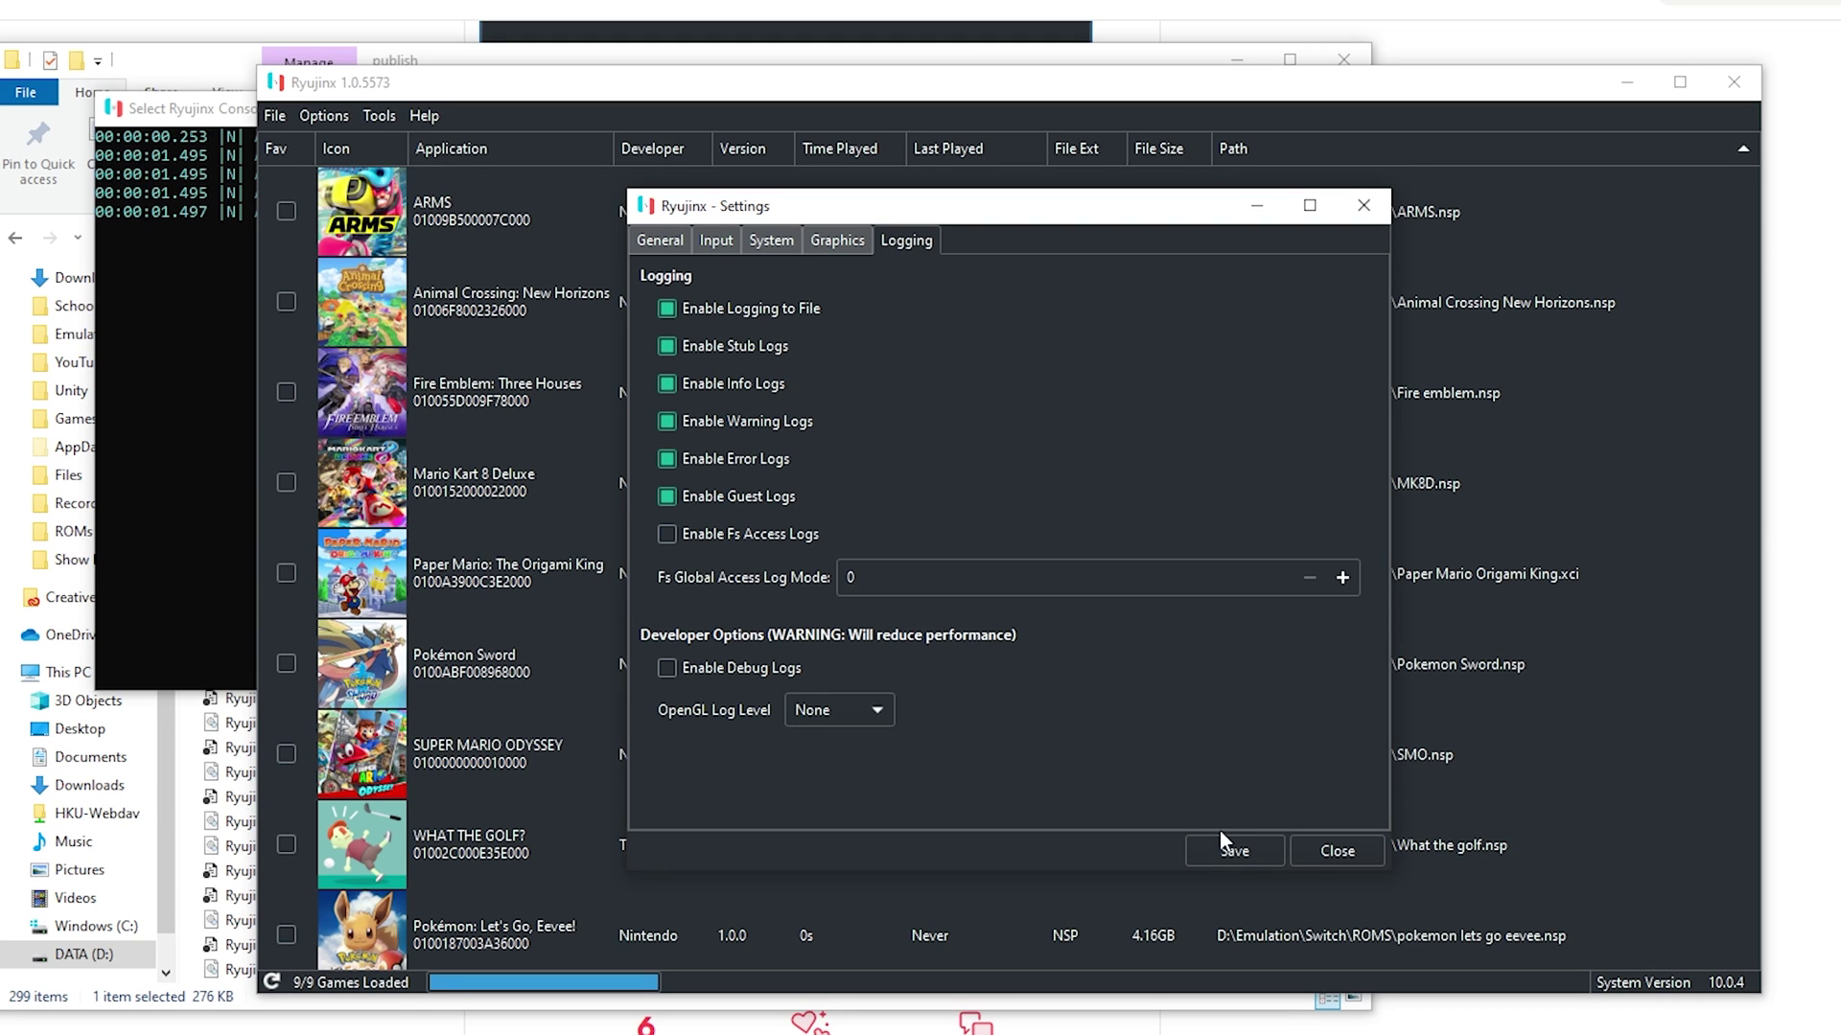
left_click(1233, 852)
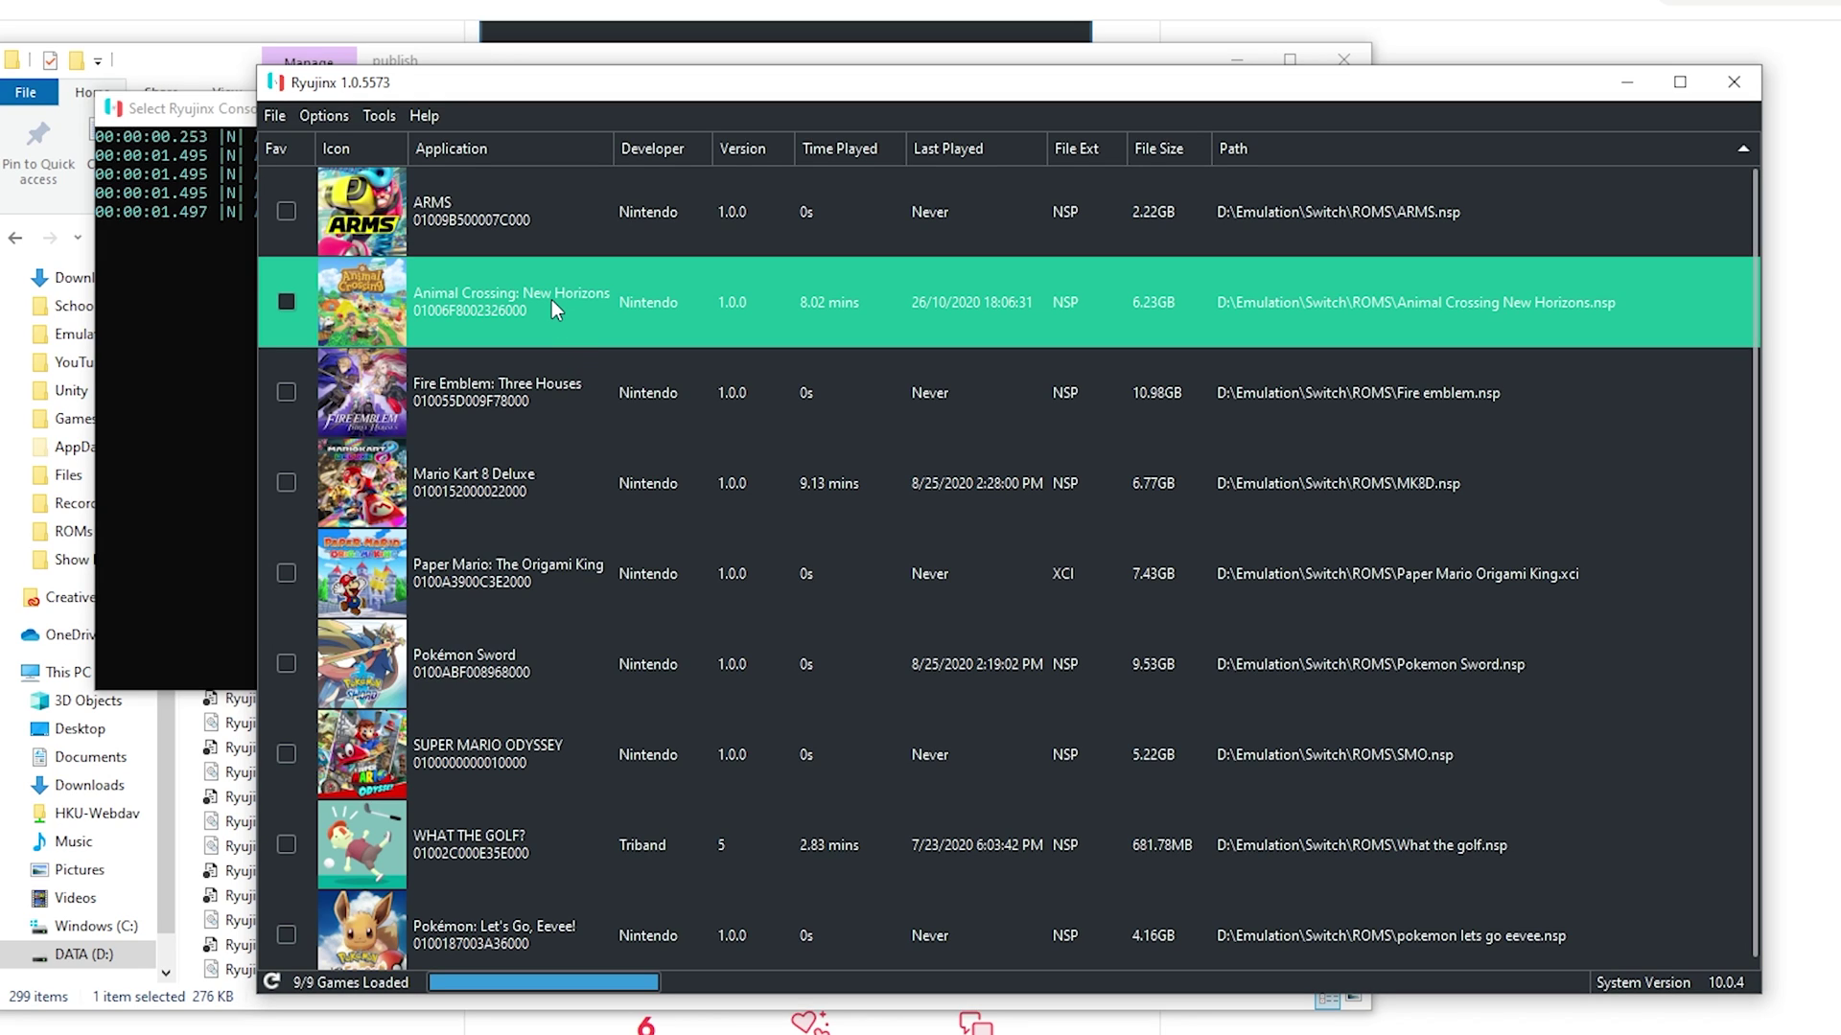
Add Animal Crossing New Horizons 1.51.nsp from the ROMS folder as a title update for Animal Crossing: New Horizons and save it.
right_click(550, 299)
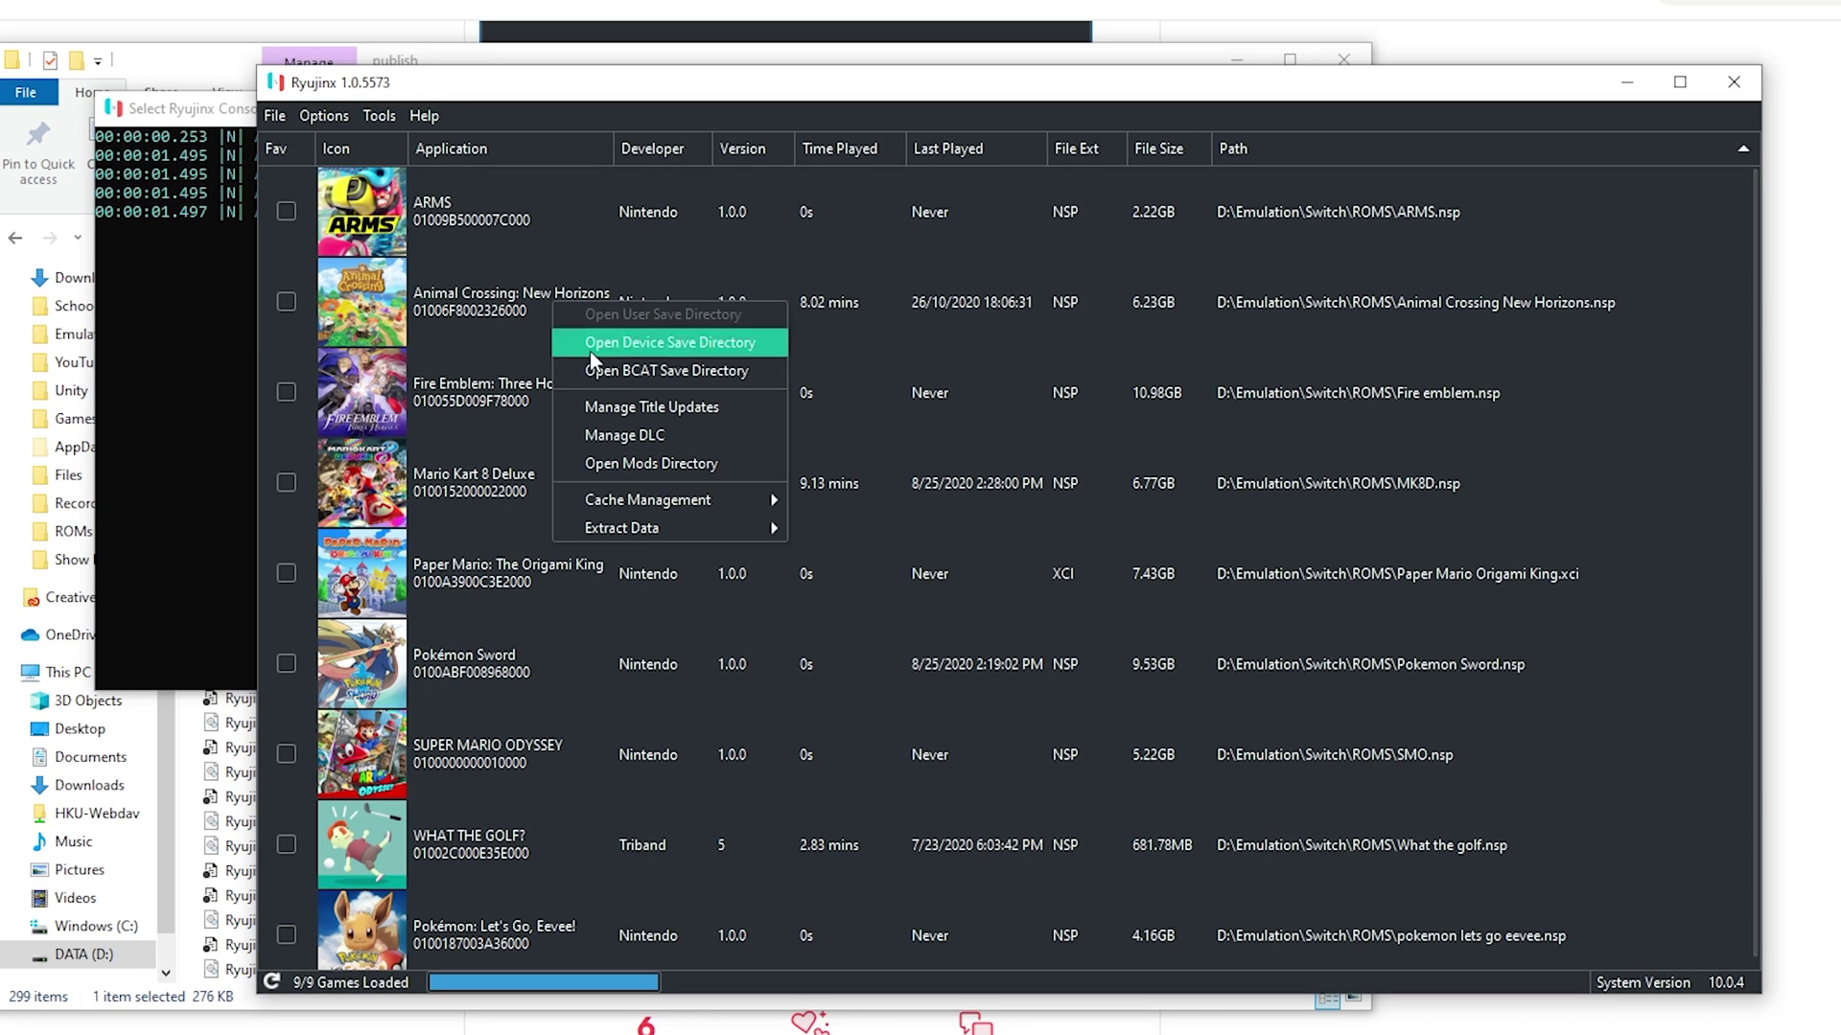
left_click(670, 408)
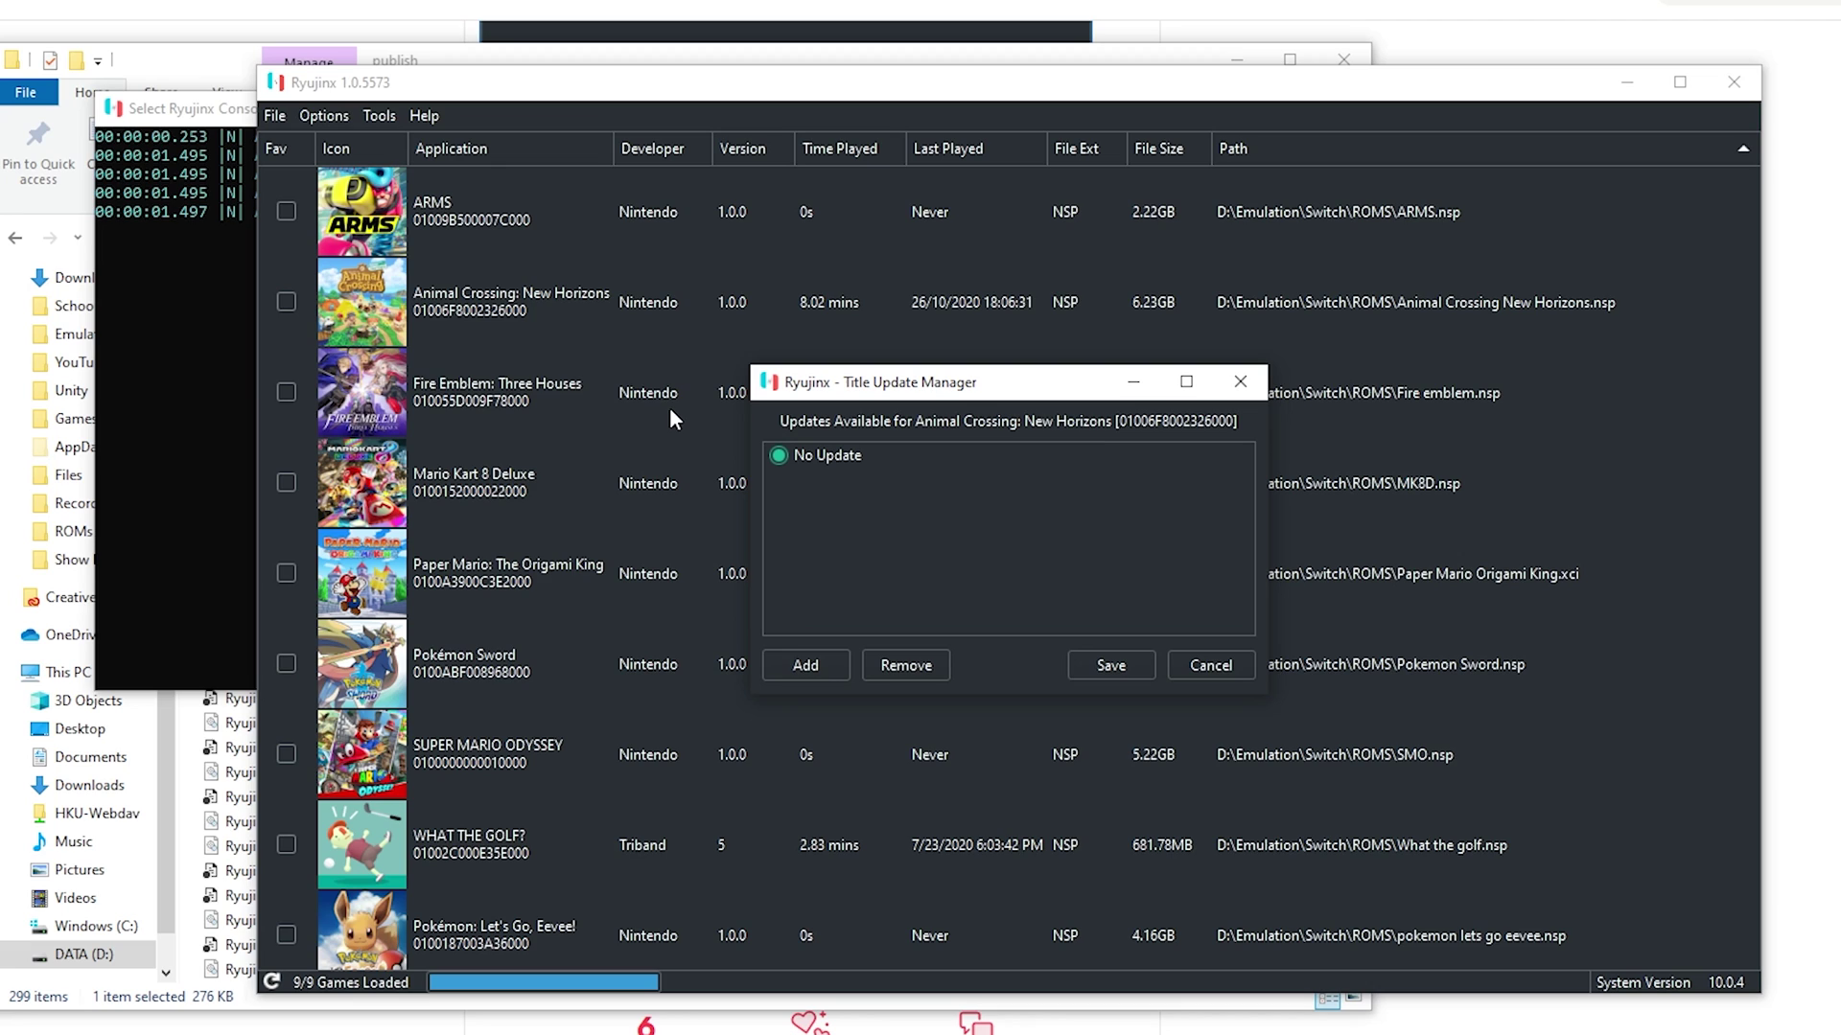
left_click(815, 666)
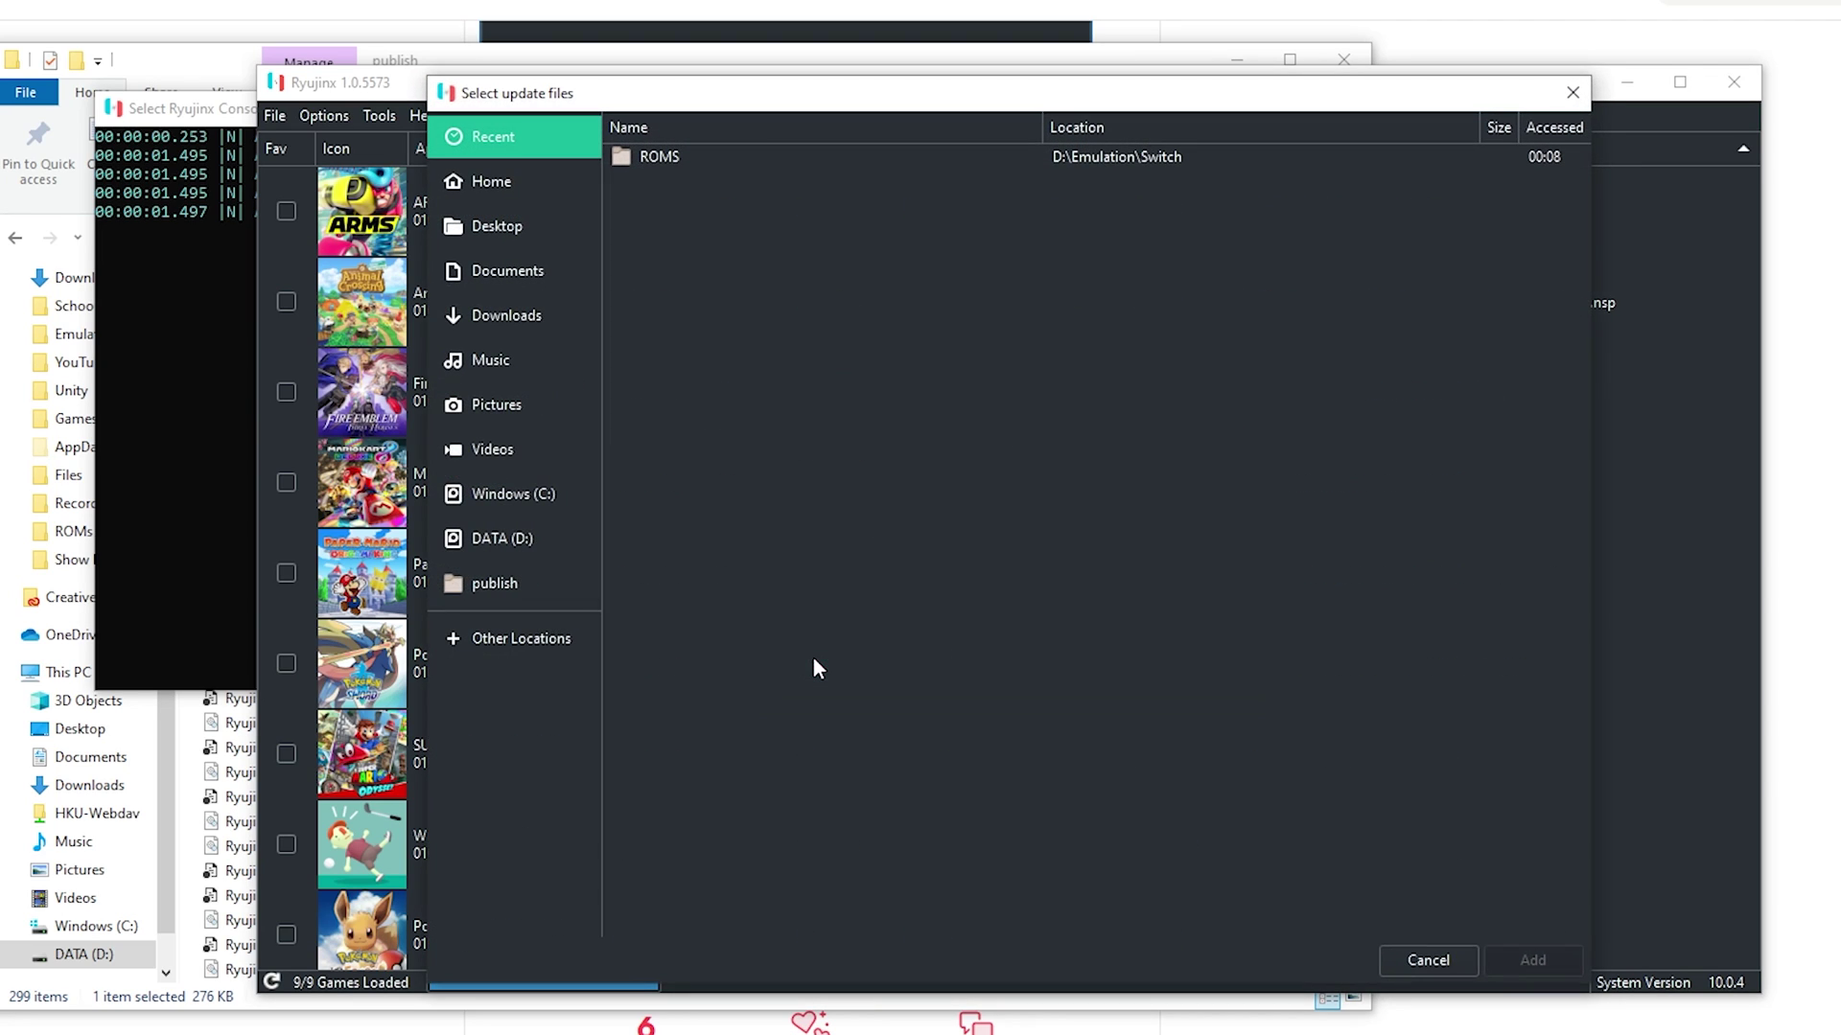
double_click(671, 158)
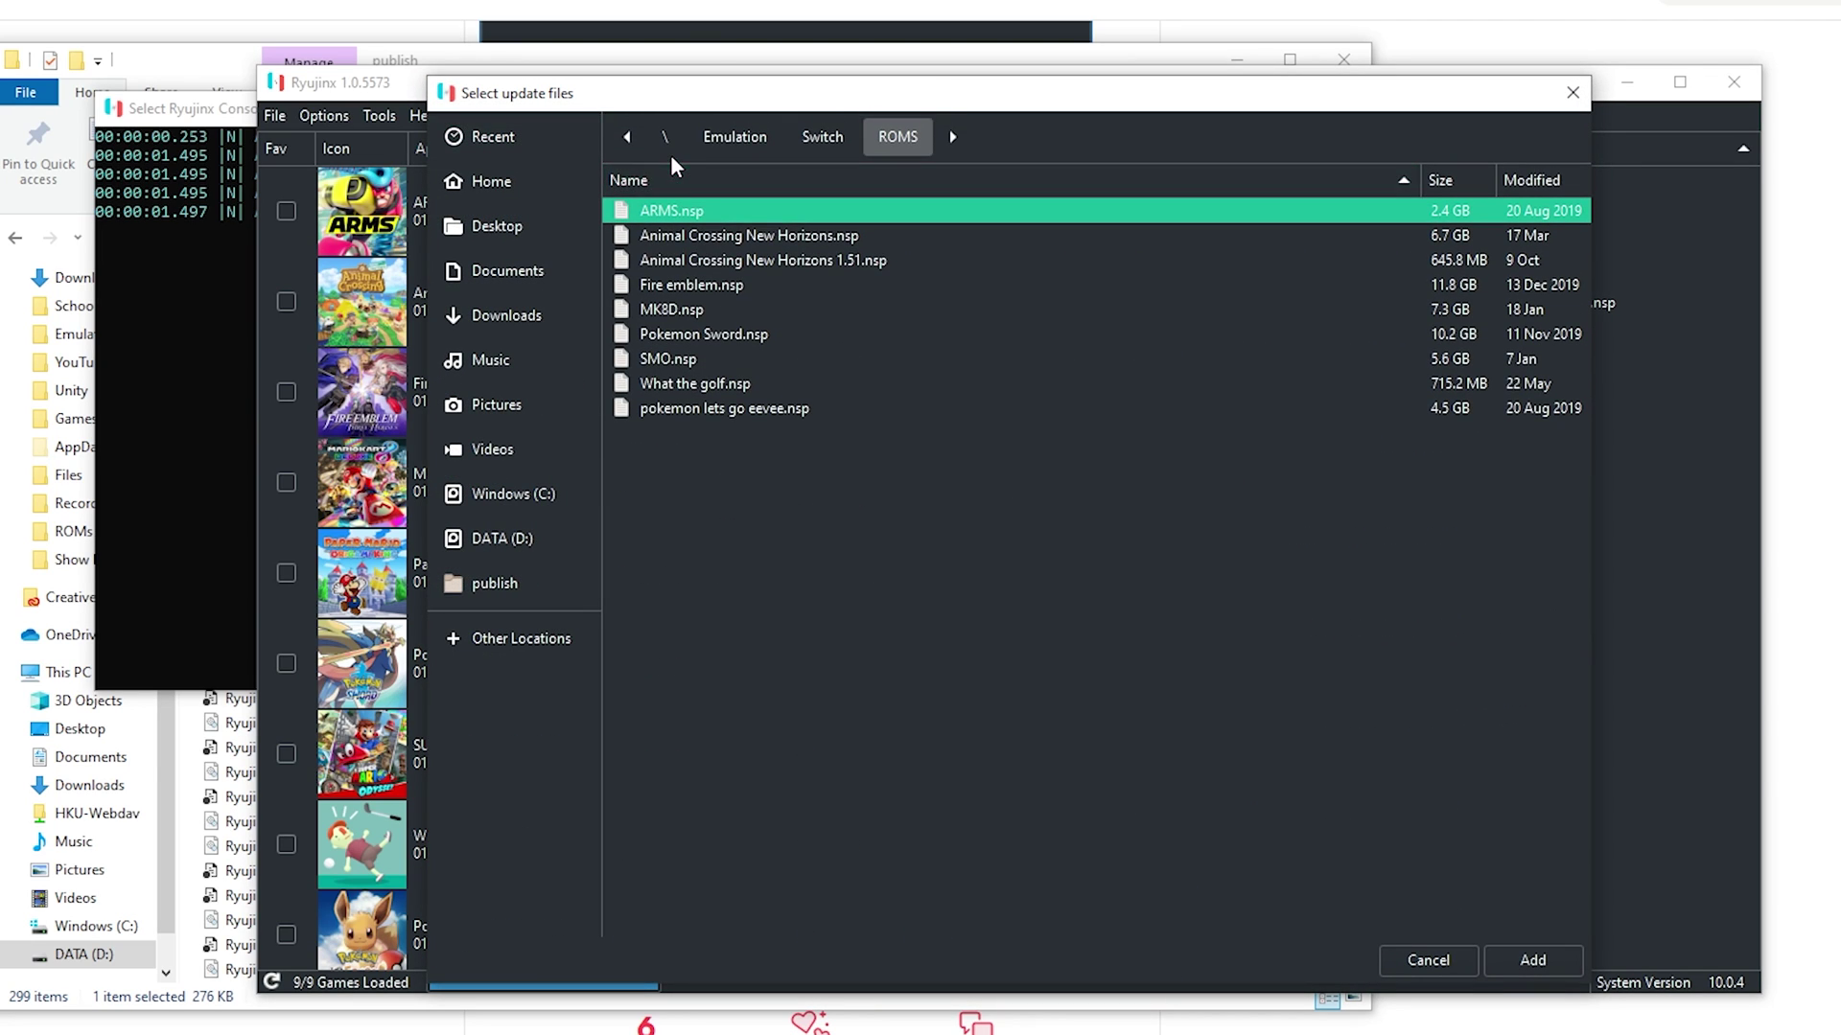
double_click(878, 260)
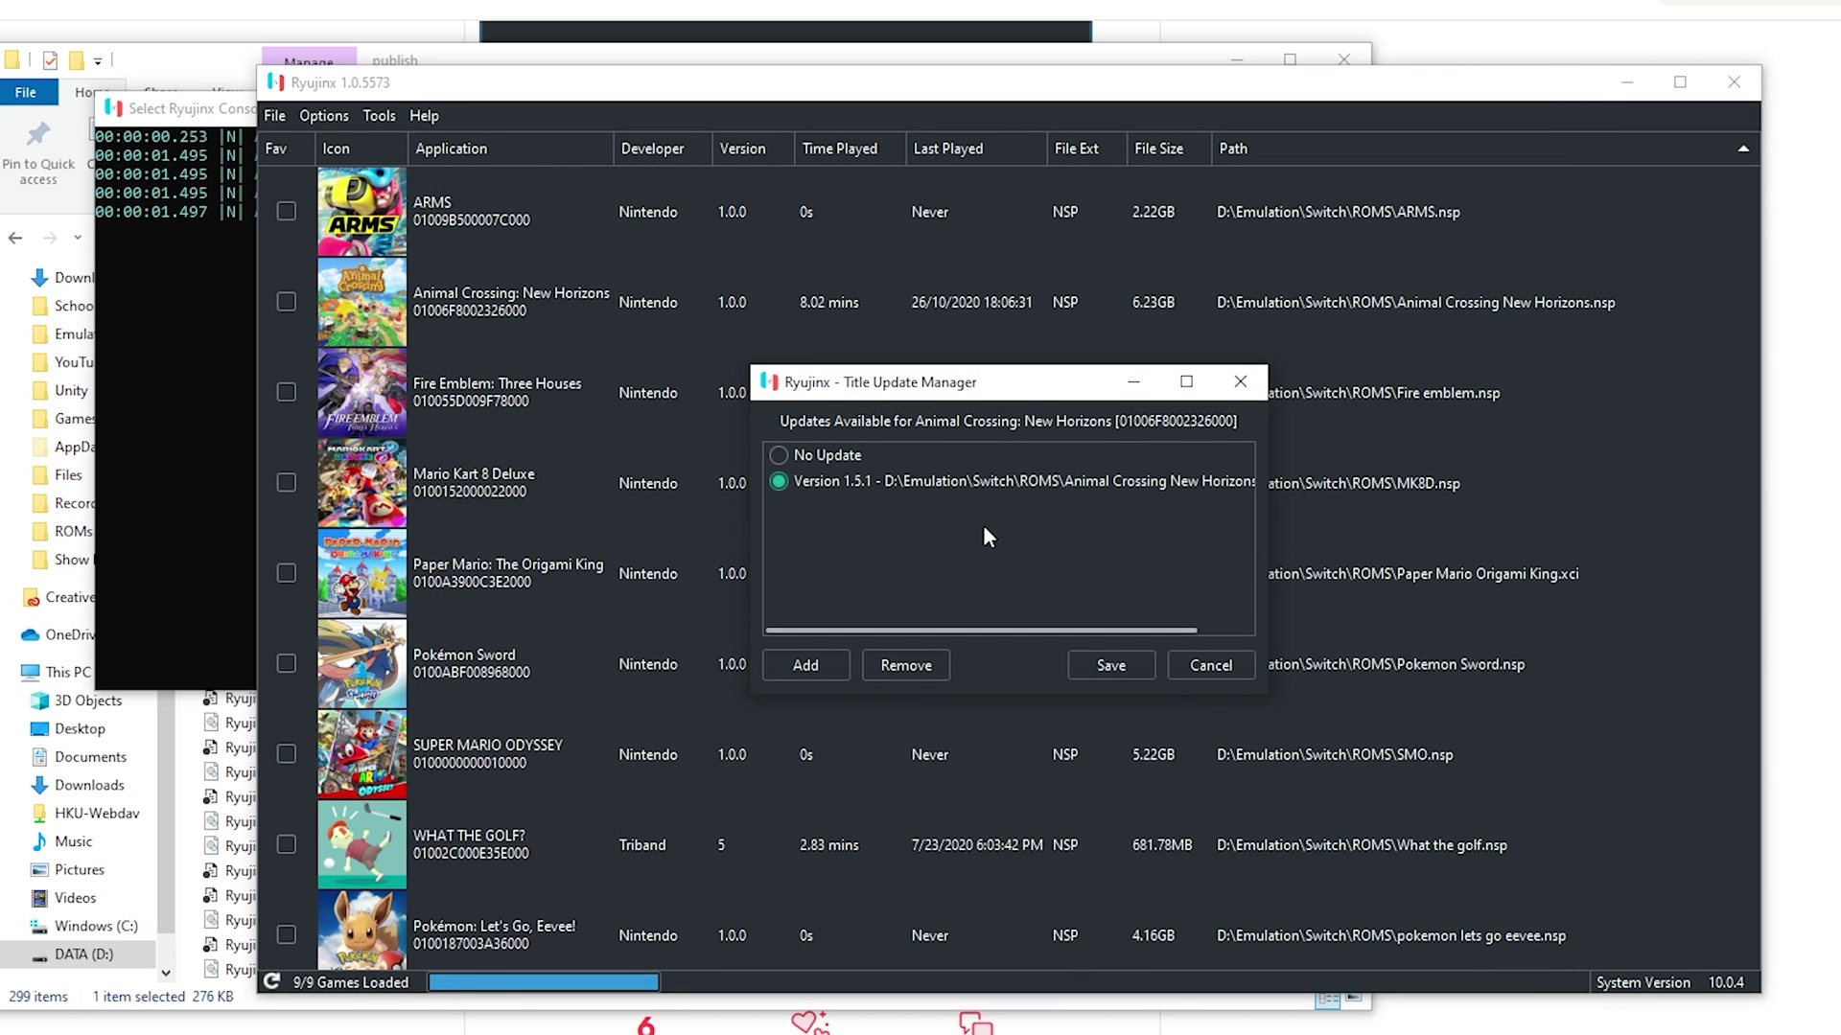
left_click(1098, 662)
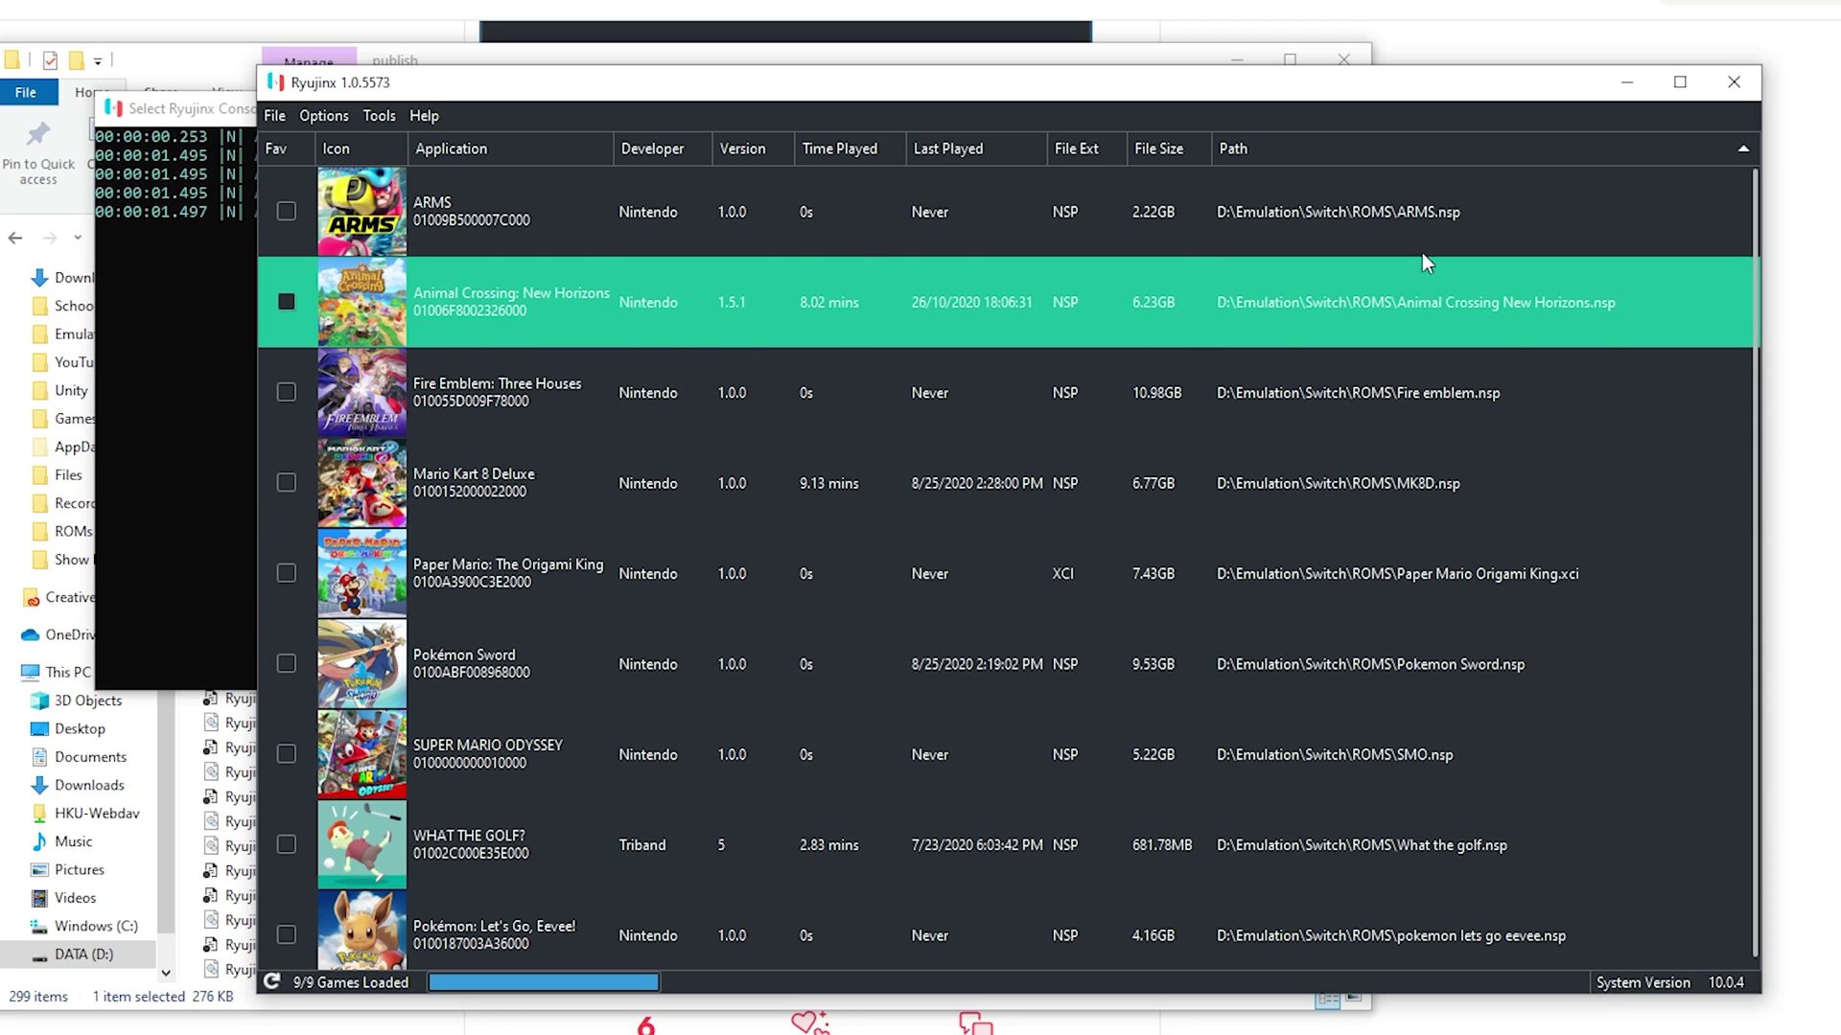
Launch Ryujinx.exe from the publish folder inside ryujinx-1.0.0-ldn1-win_x64, allowing it to run despite the SmartScreen warning.
left_click(169, 971)
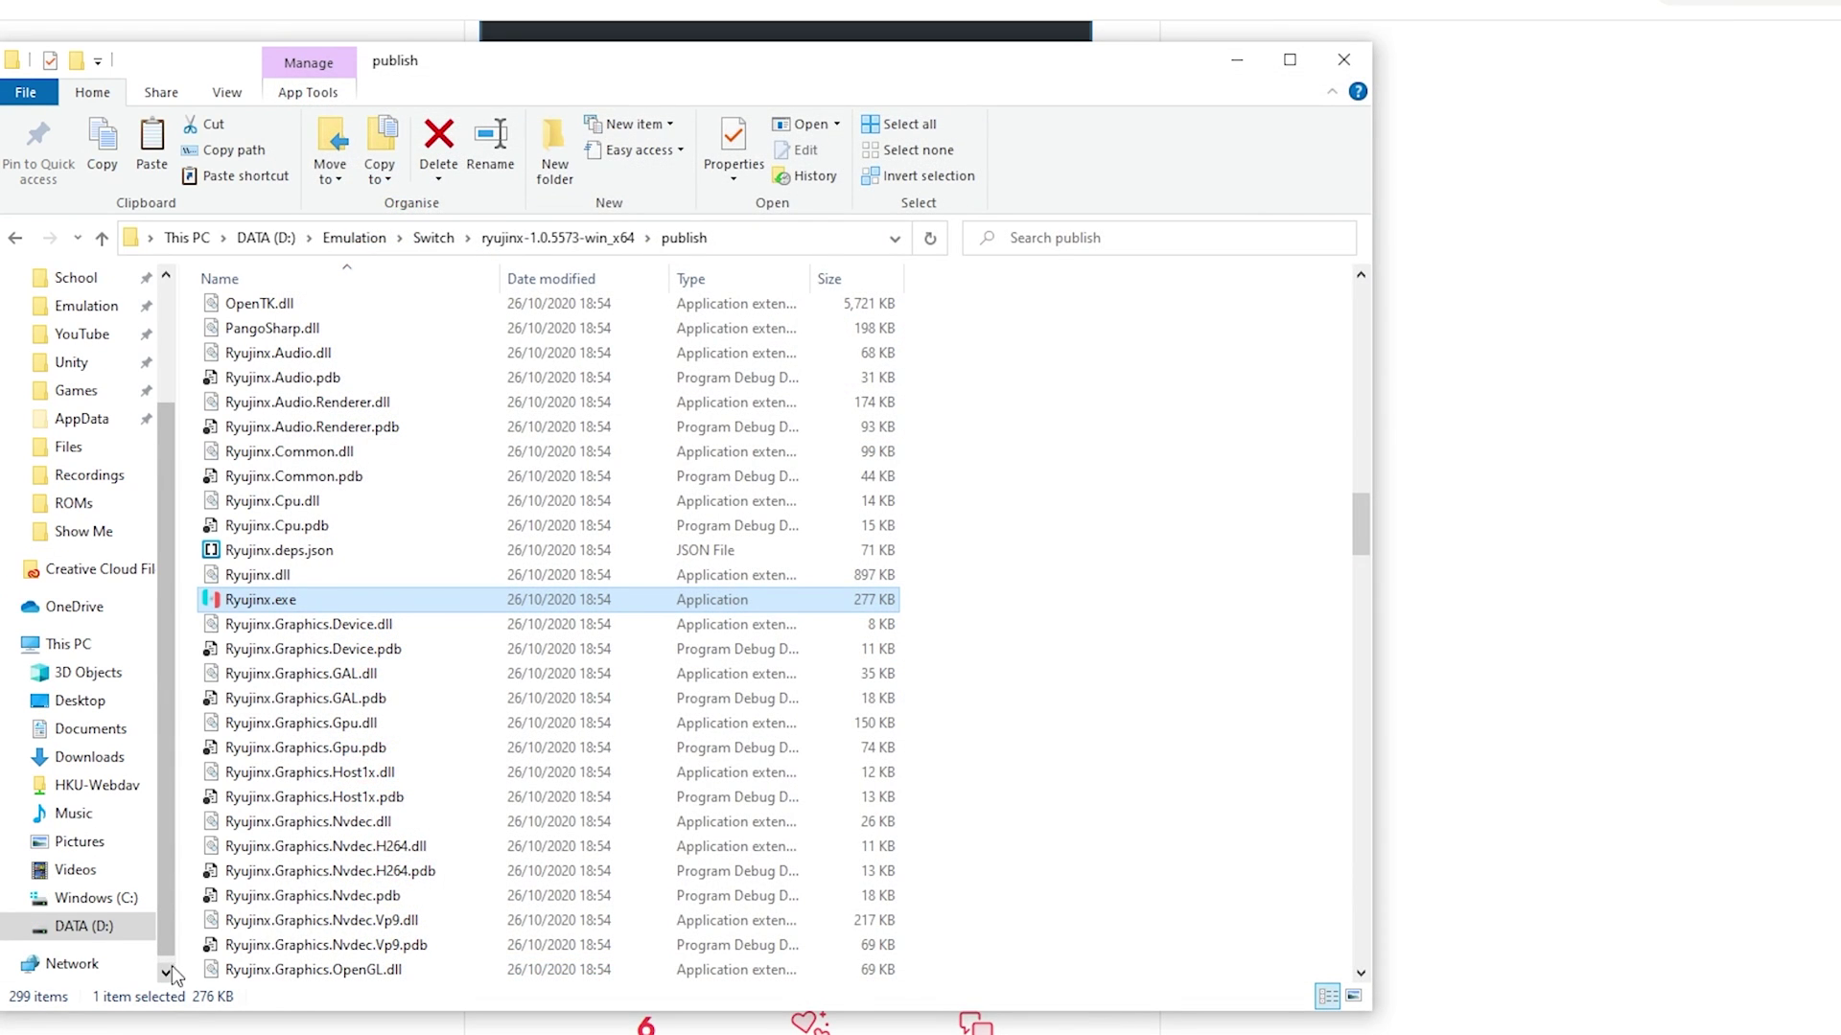
left_click(450, 239)
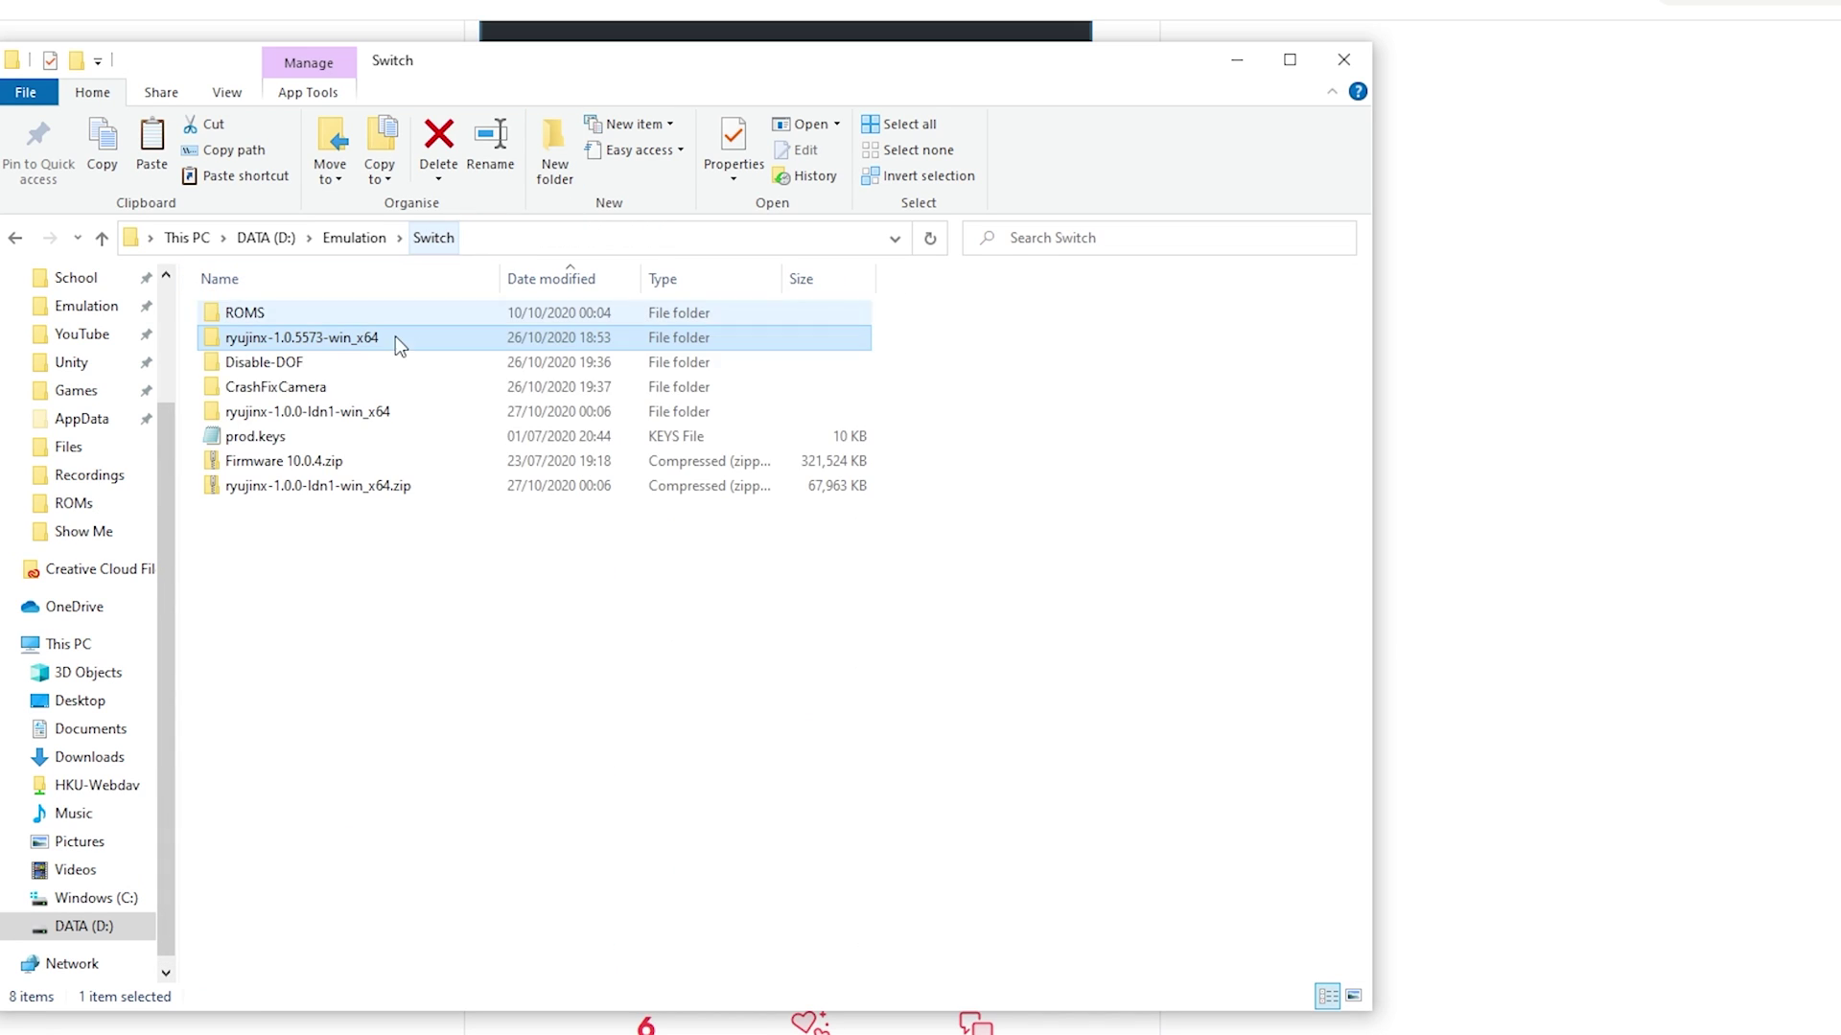
double_click(348, 412)
double_click(322, 314)
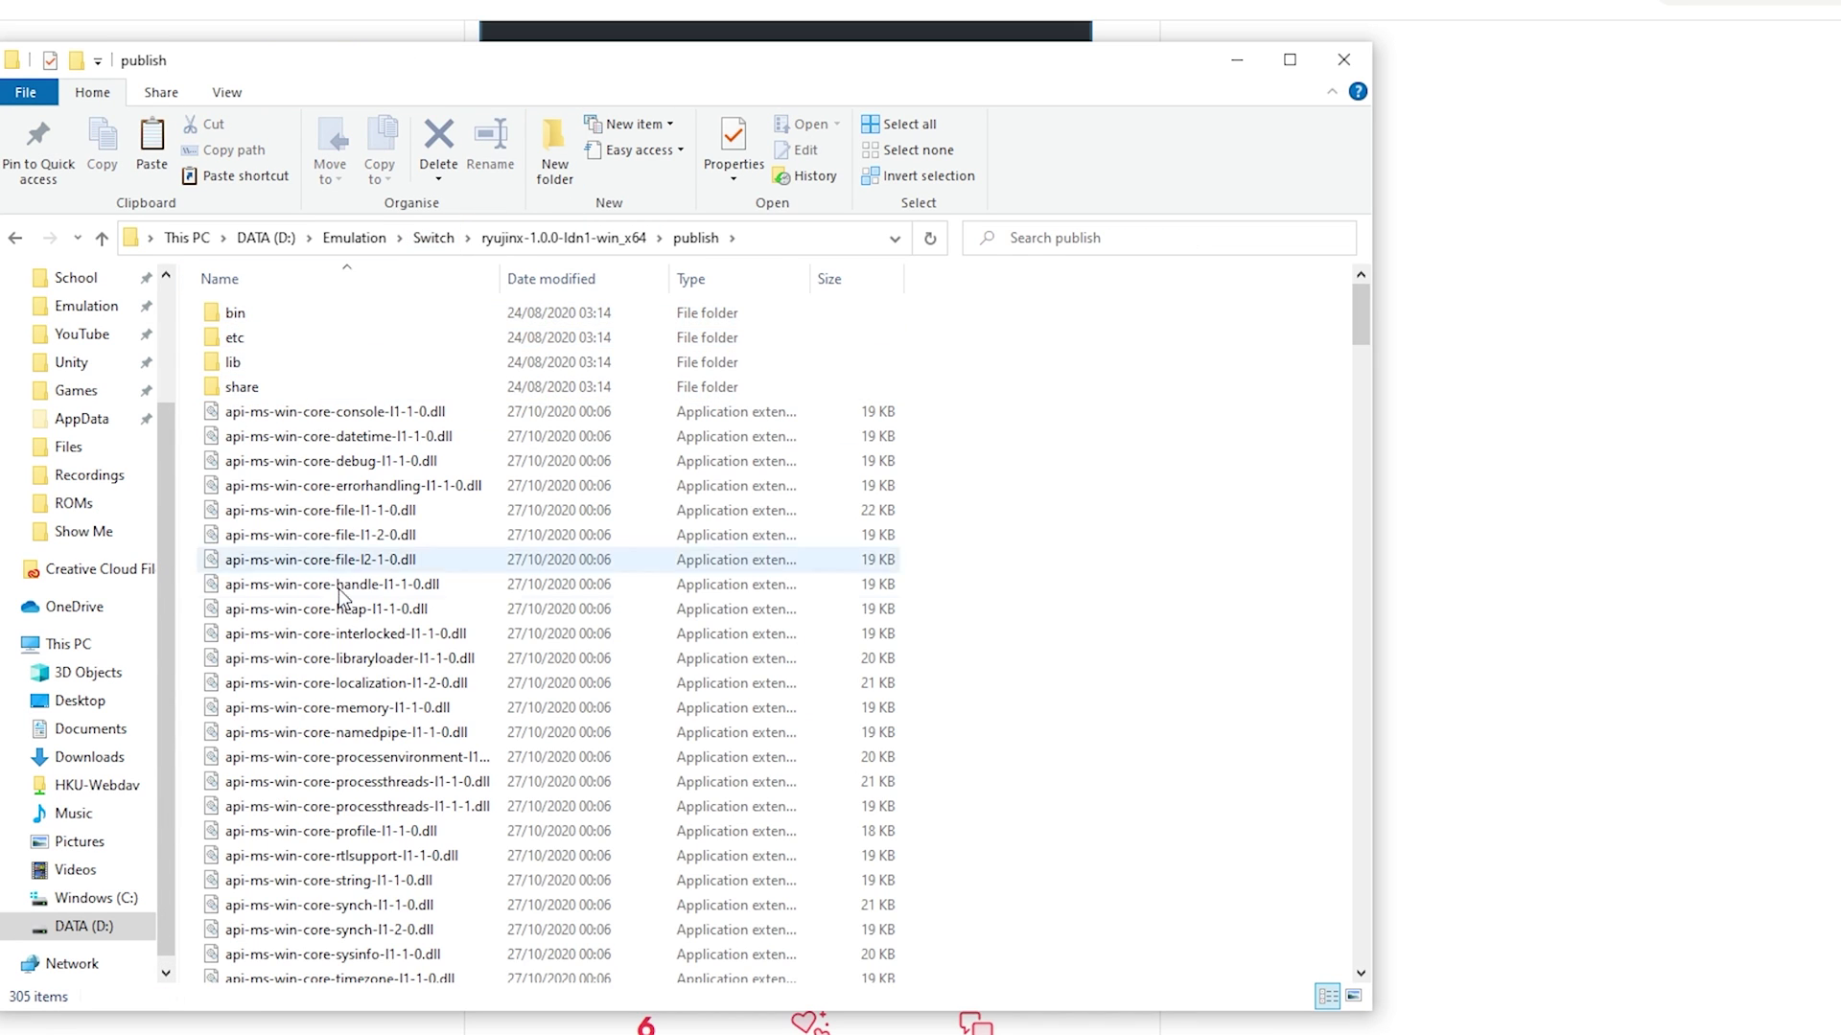
scroll(354, 625, "down", 15)
scroll(353, 625, "down", 14)
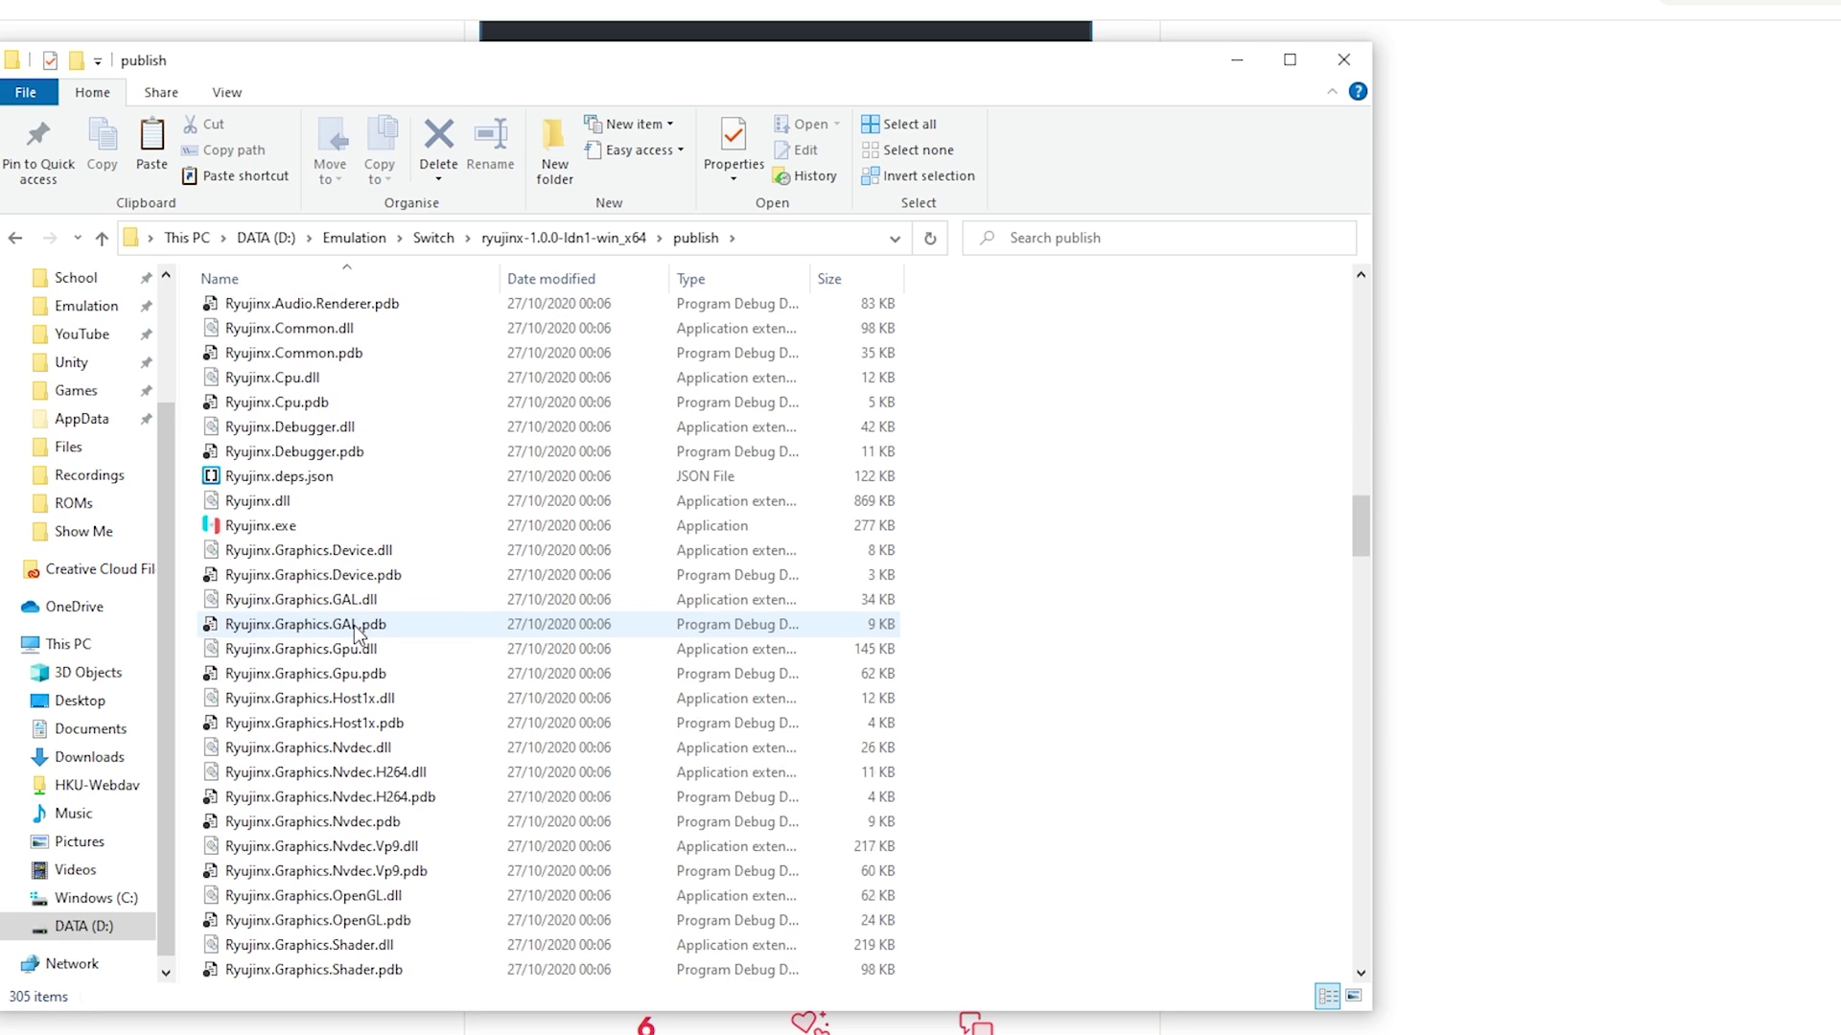
double_click(288, 528)
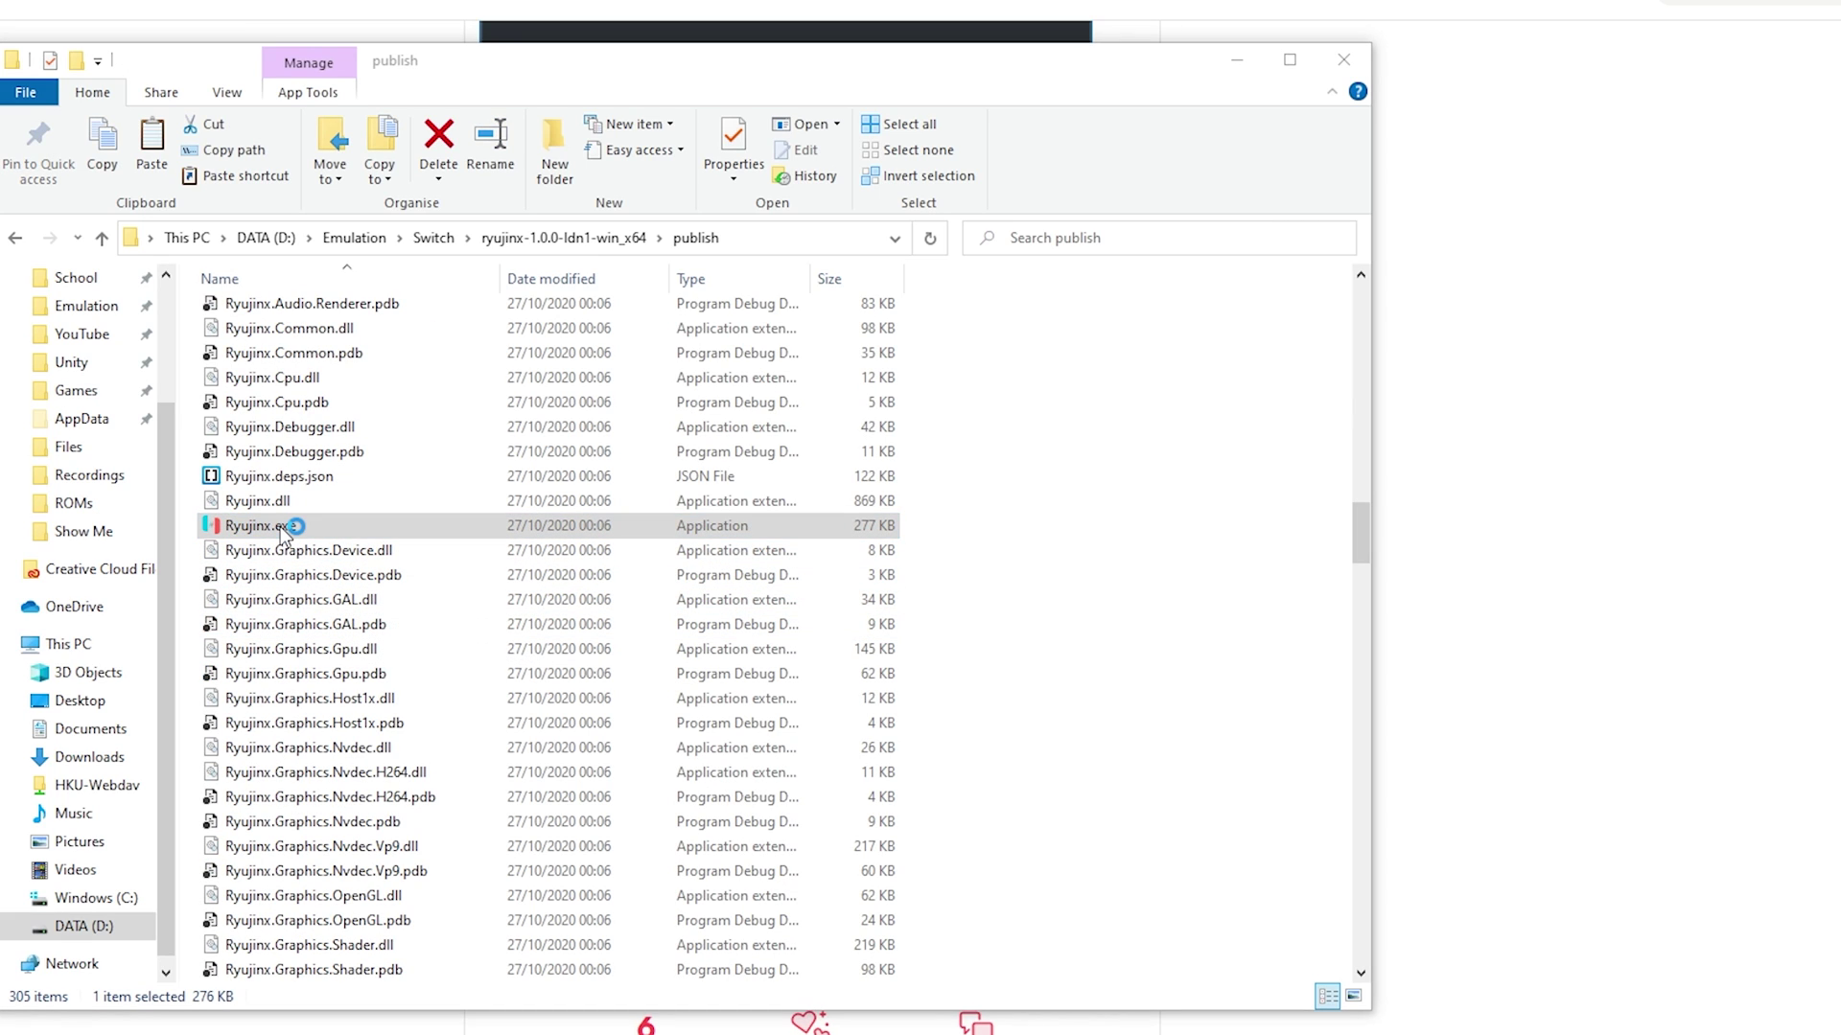
left_click(768, 353)
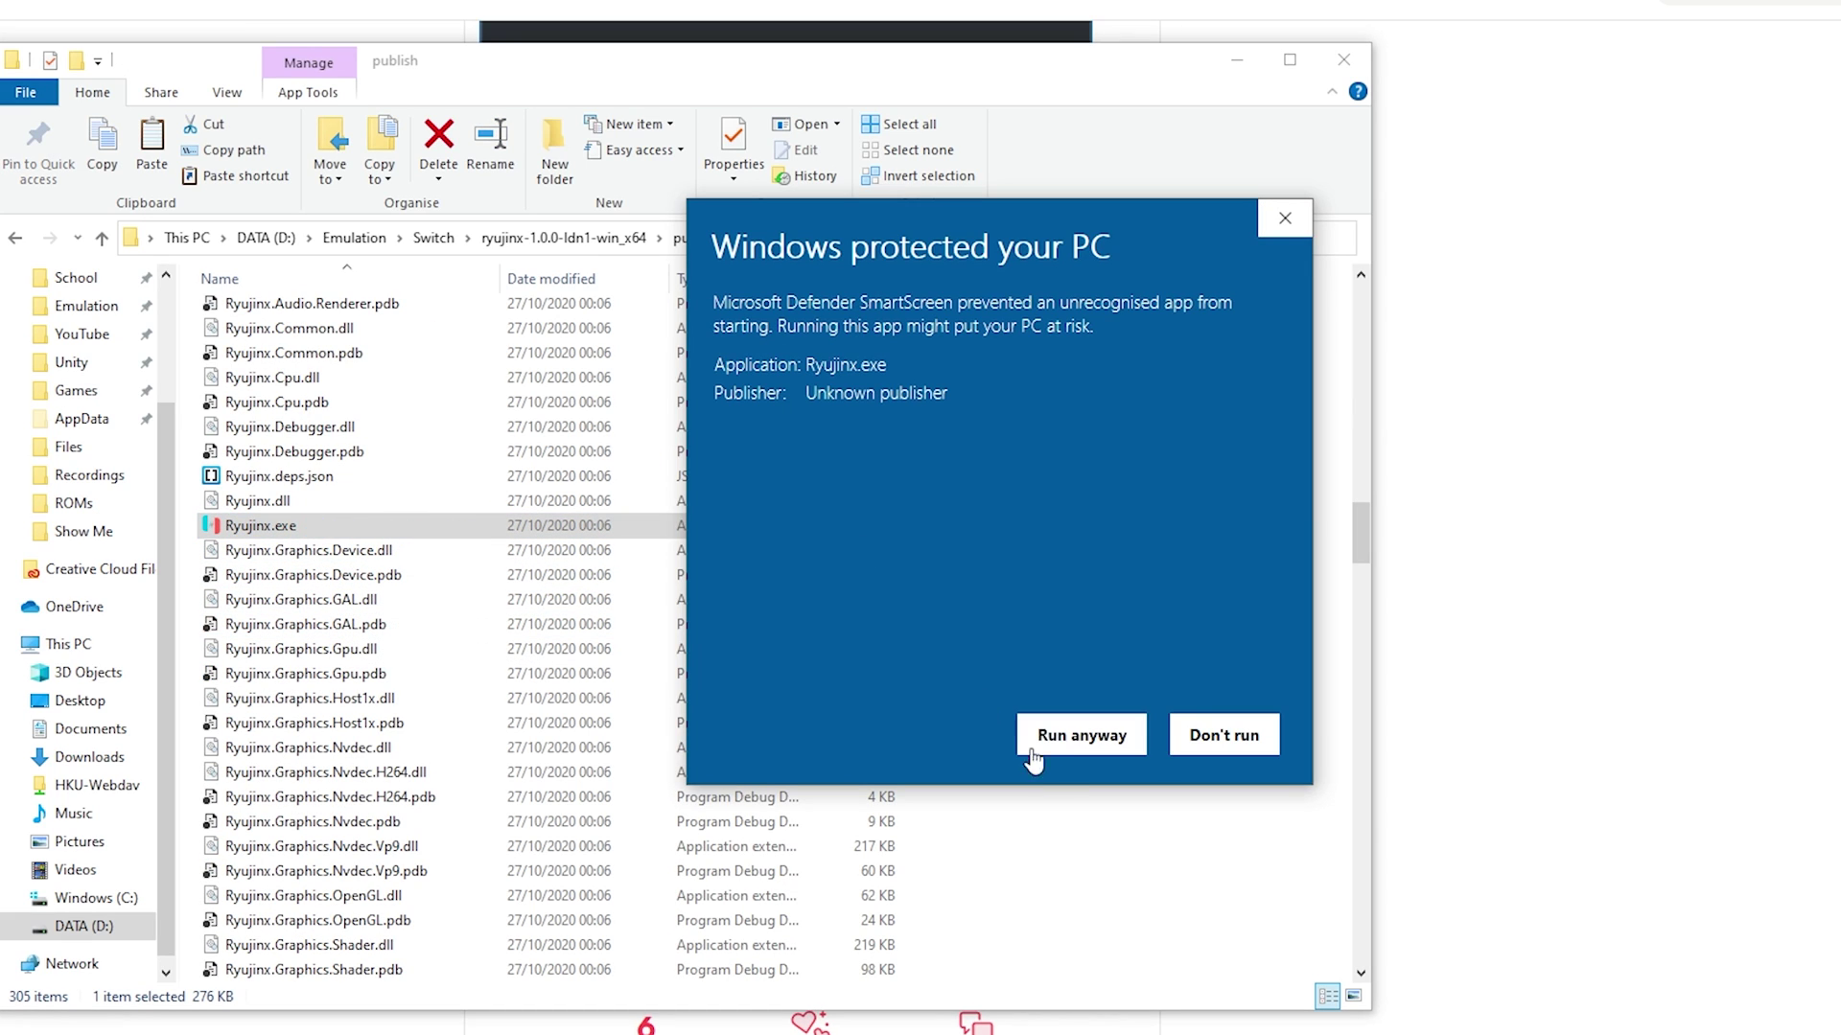
left_click(1058, 747)
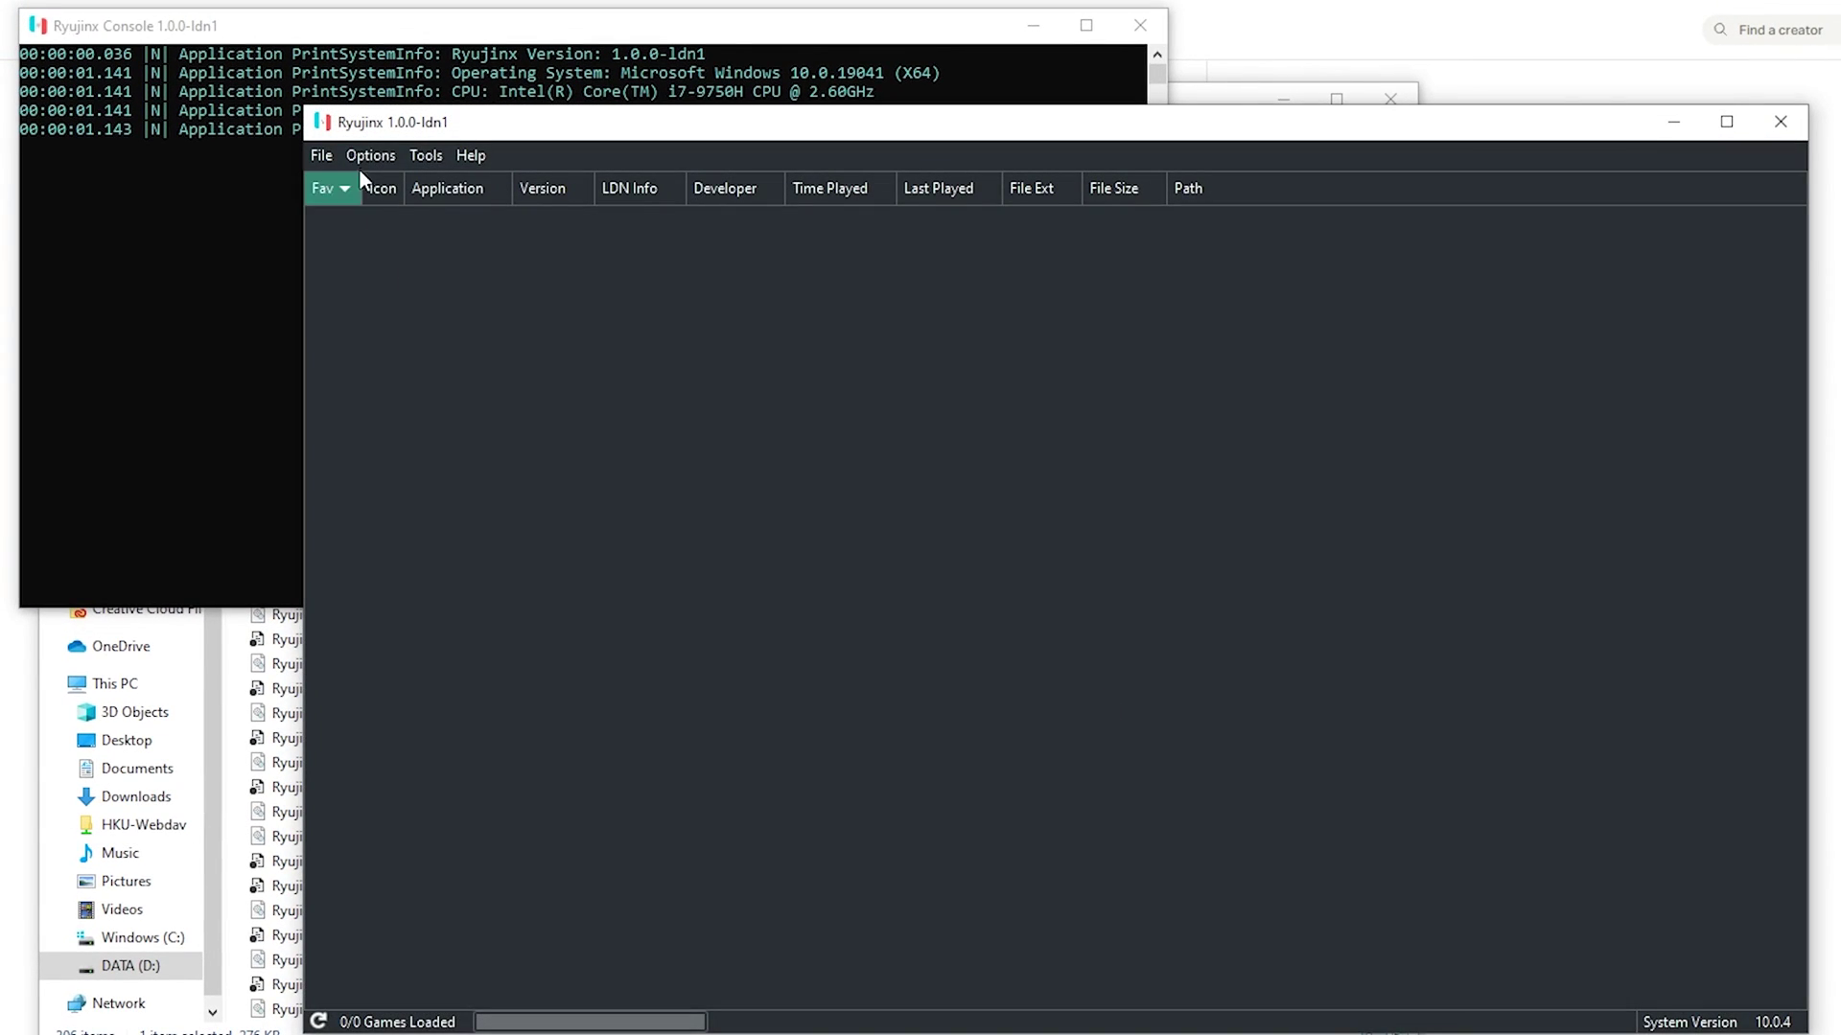
Add D:\Emulation\Switch\ROMS as a game directory in the settings of Ryujinx 1.0.0-ldn1.
left_click(370, 156)
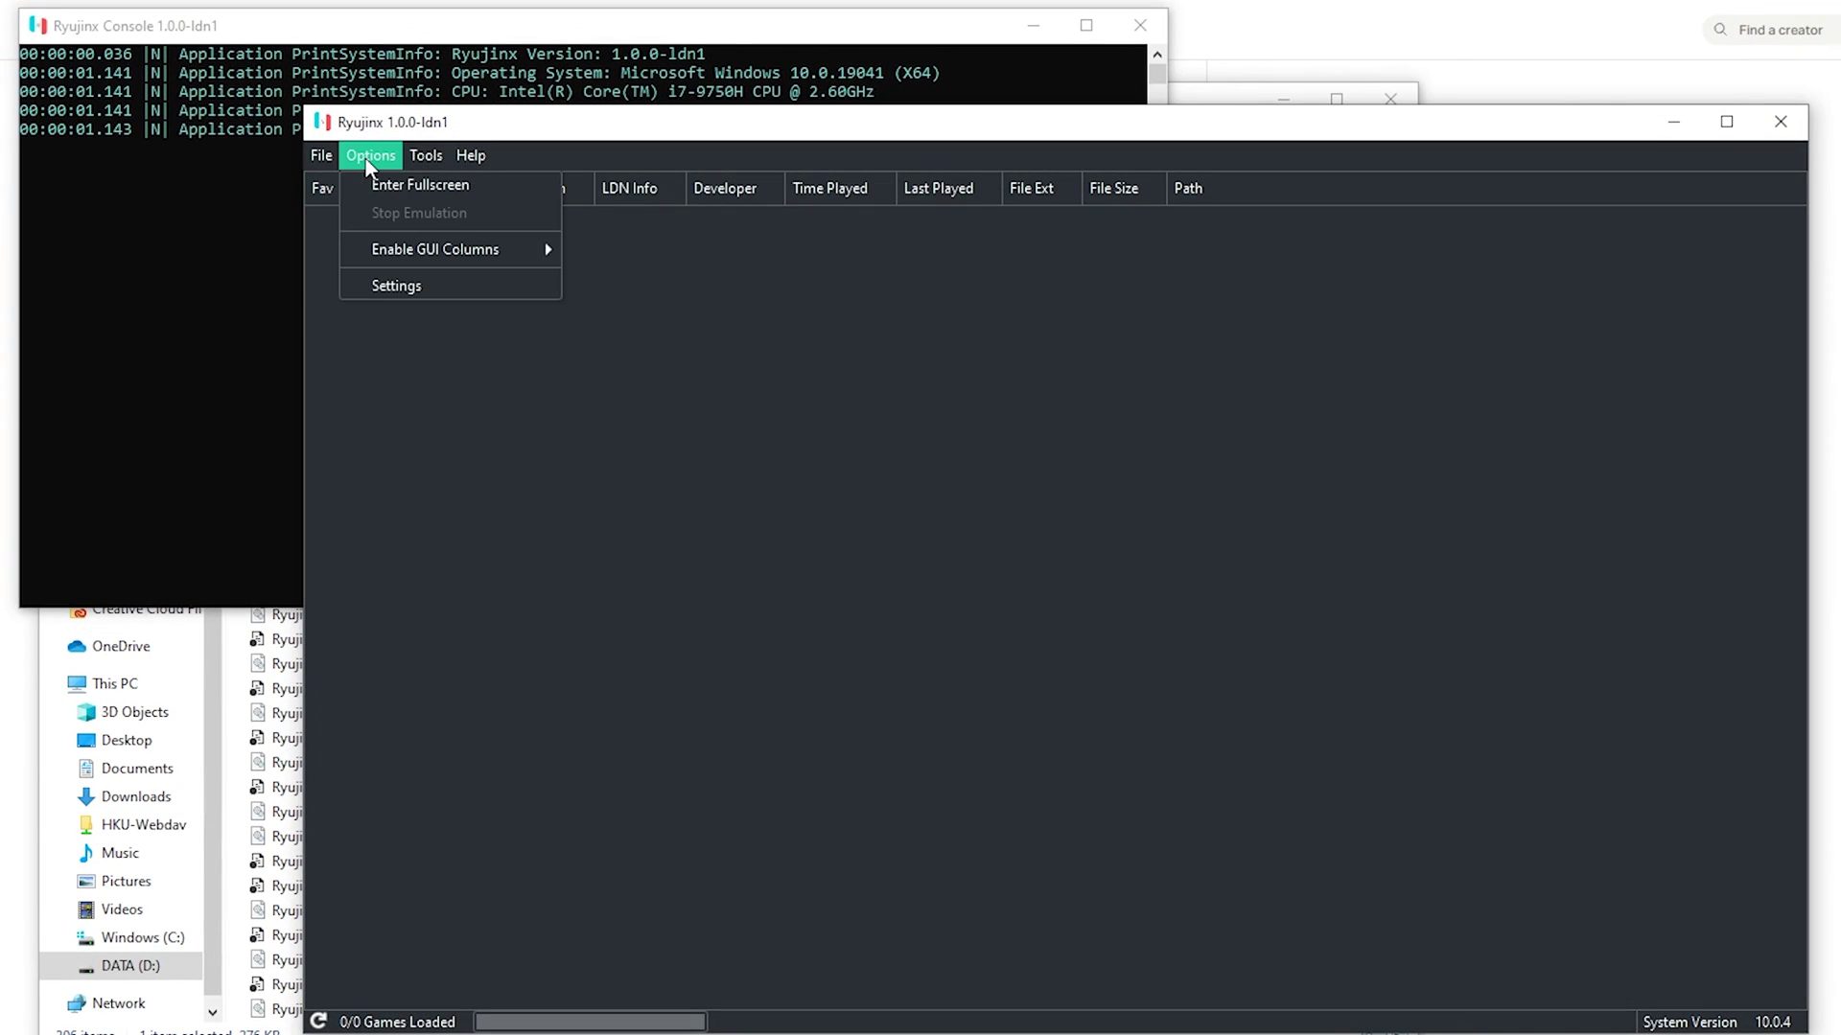
left_click(412, 285)
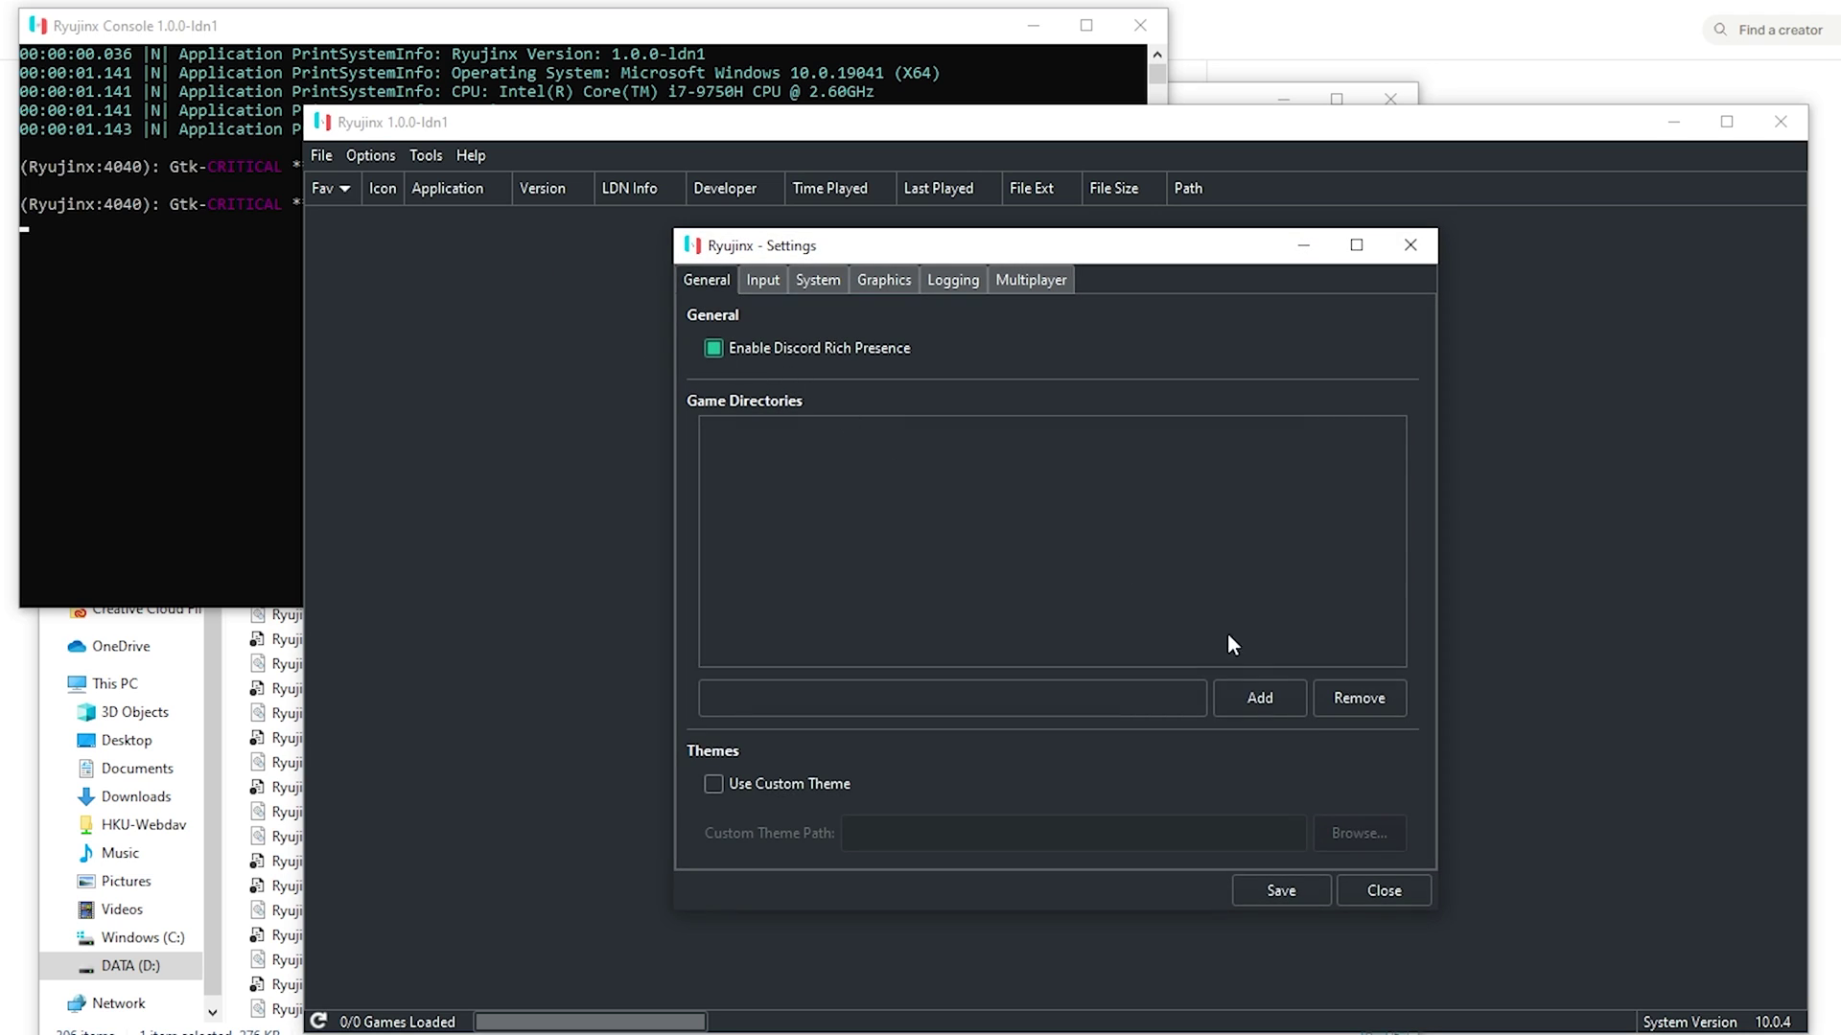
left_click(1268, 694)
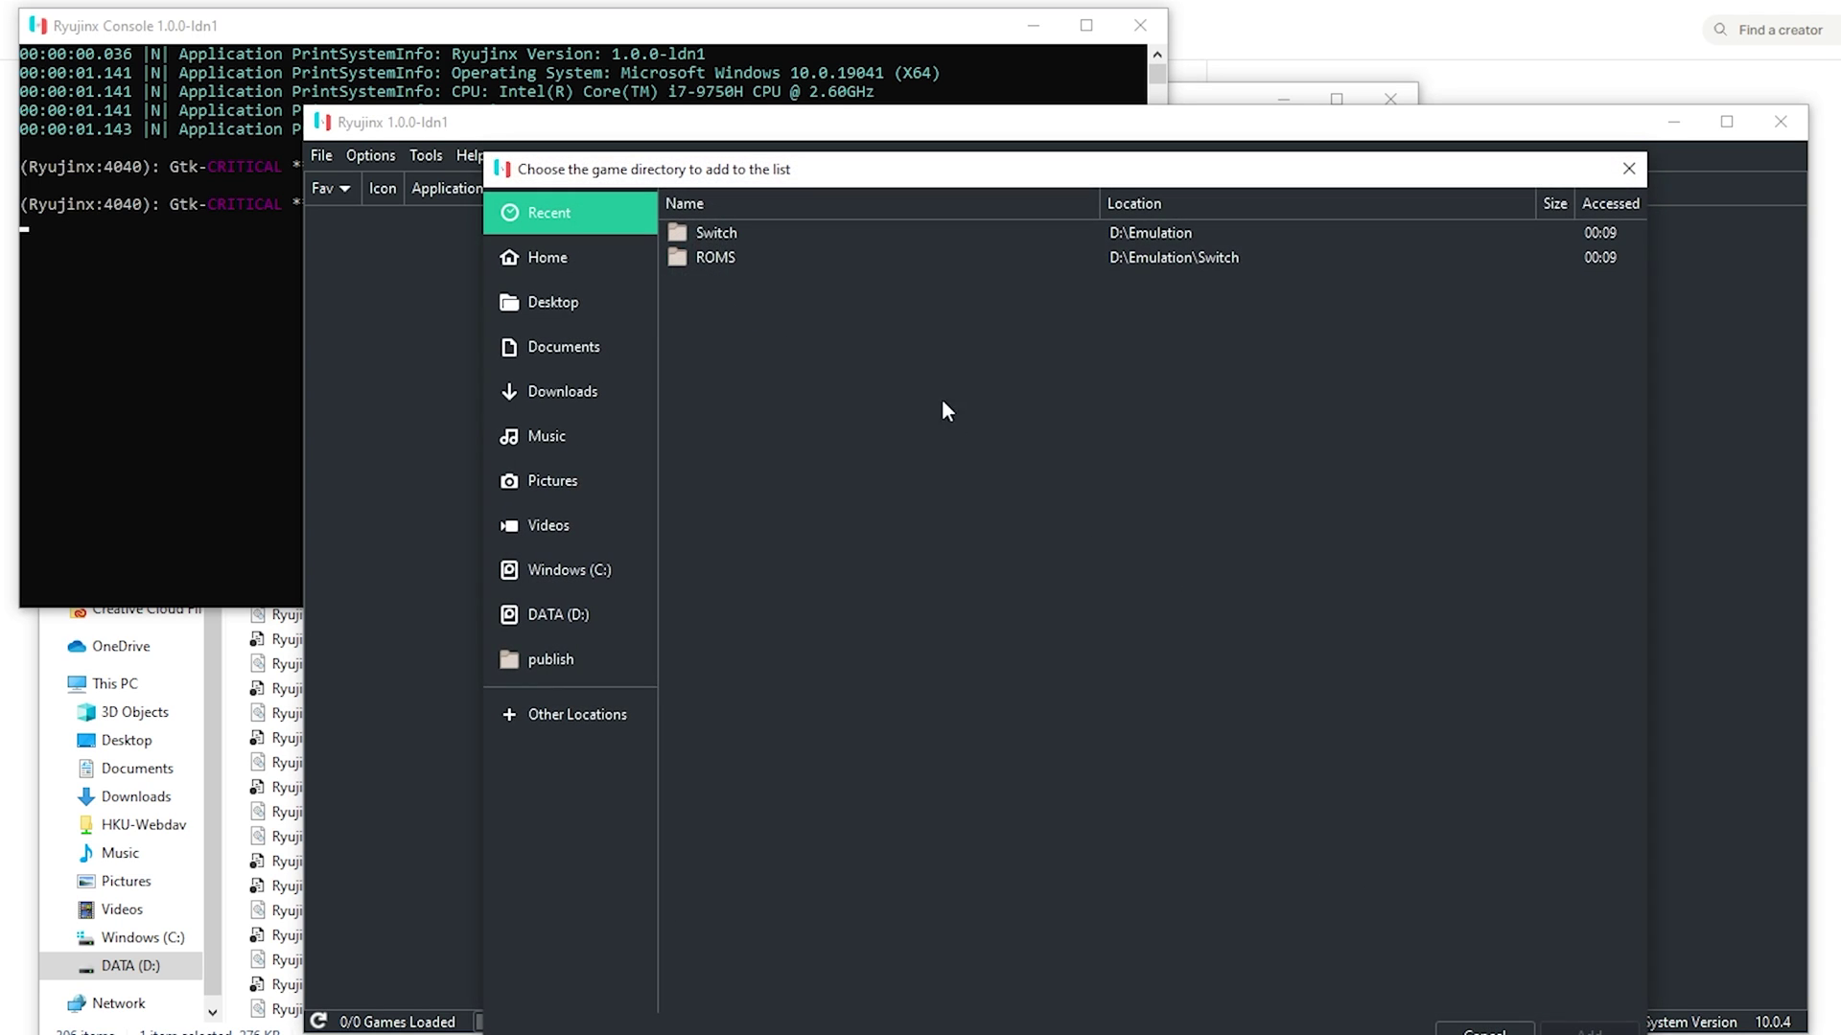
double_click(712, 255)
left_click(1588, 1029)
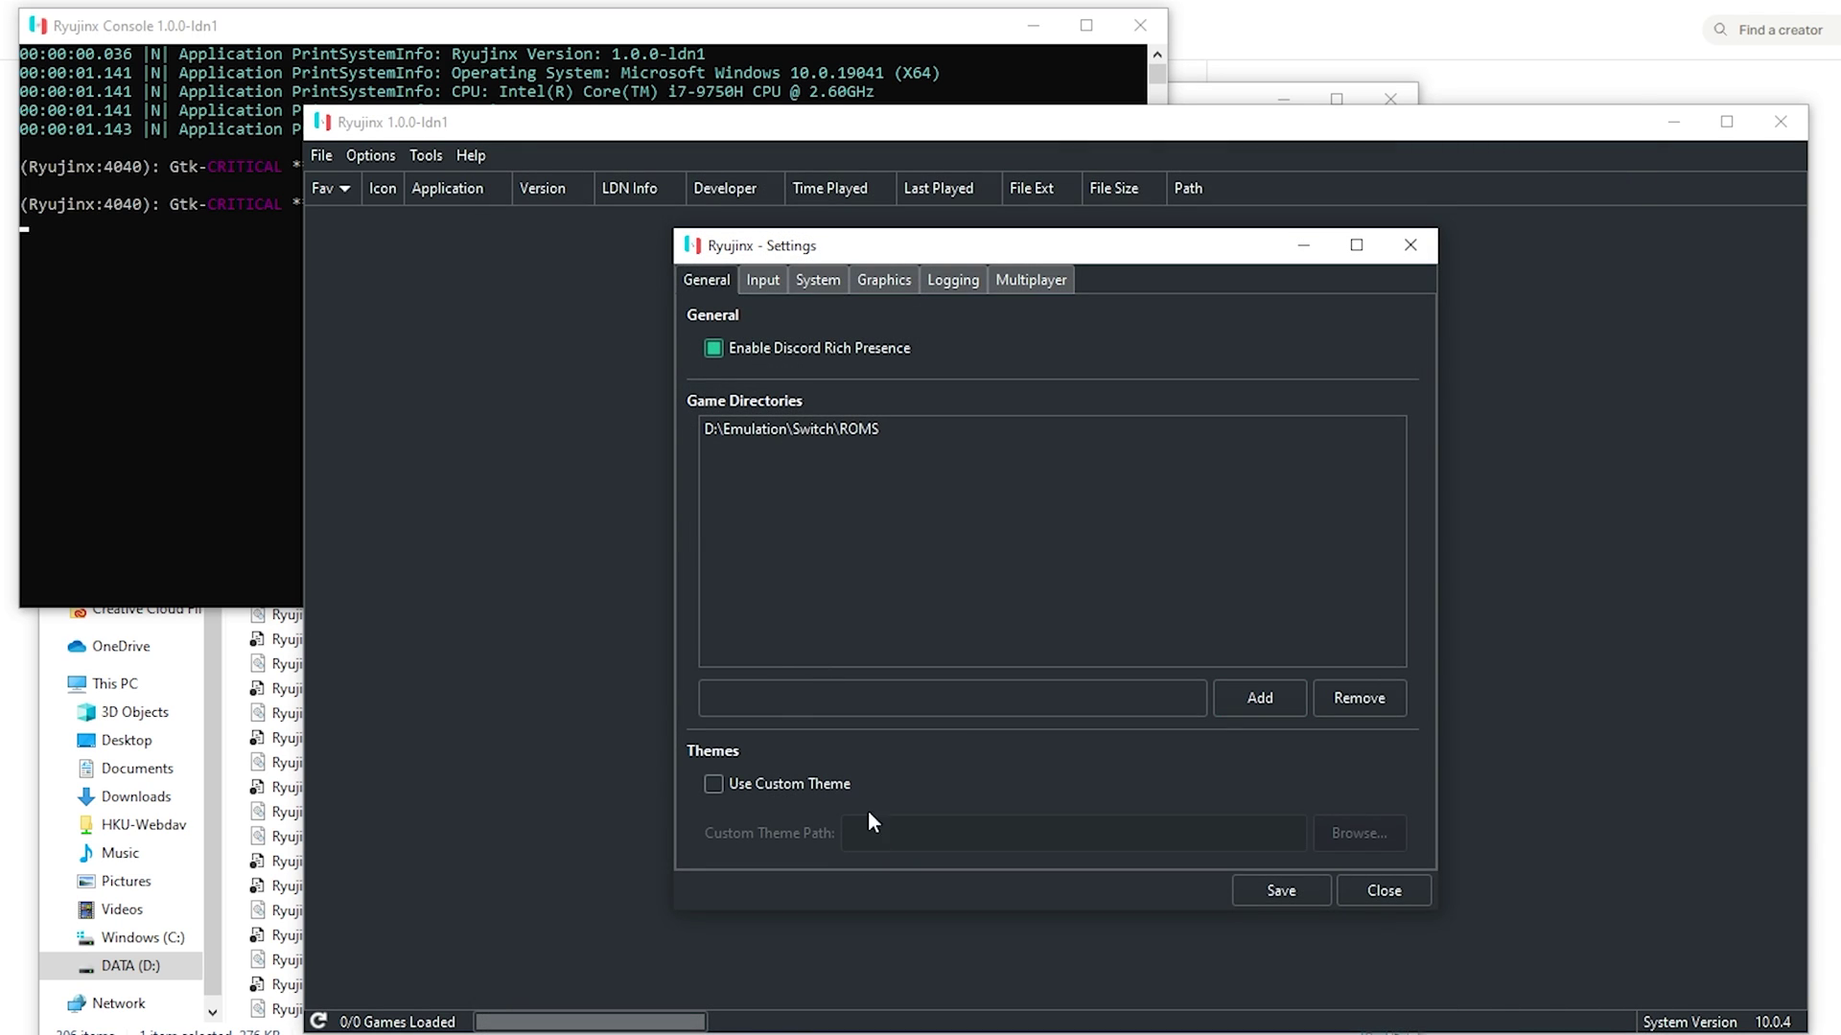
Set the multiplayer mode to Ryujinx Ldn and enter the player's username, leaving P2P network hosting enabled and the network passphrase public.
left_click(1031, 279)
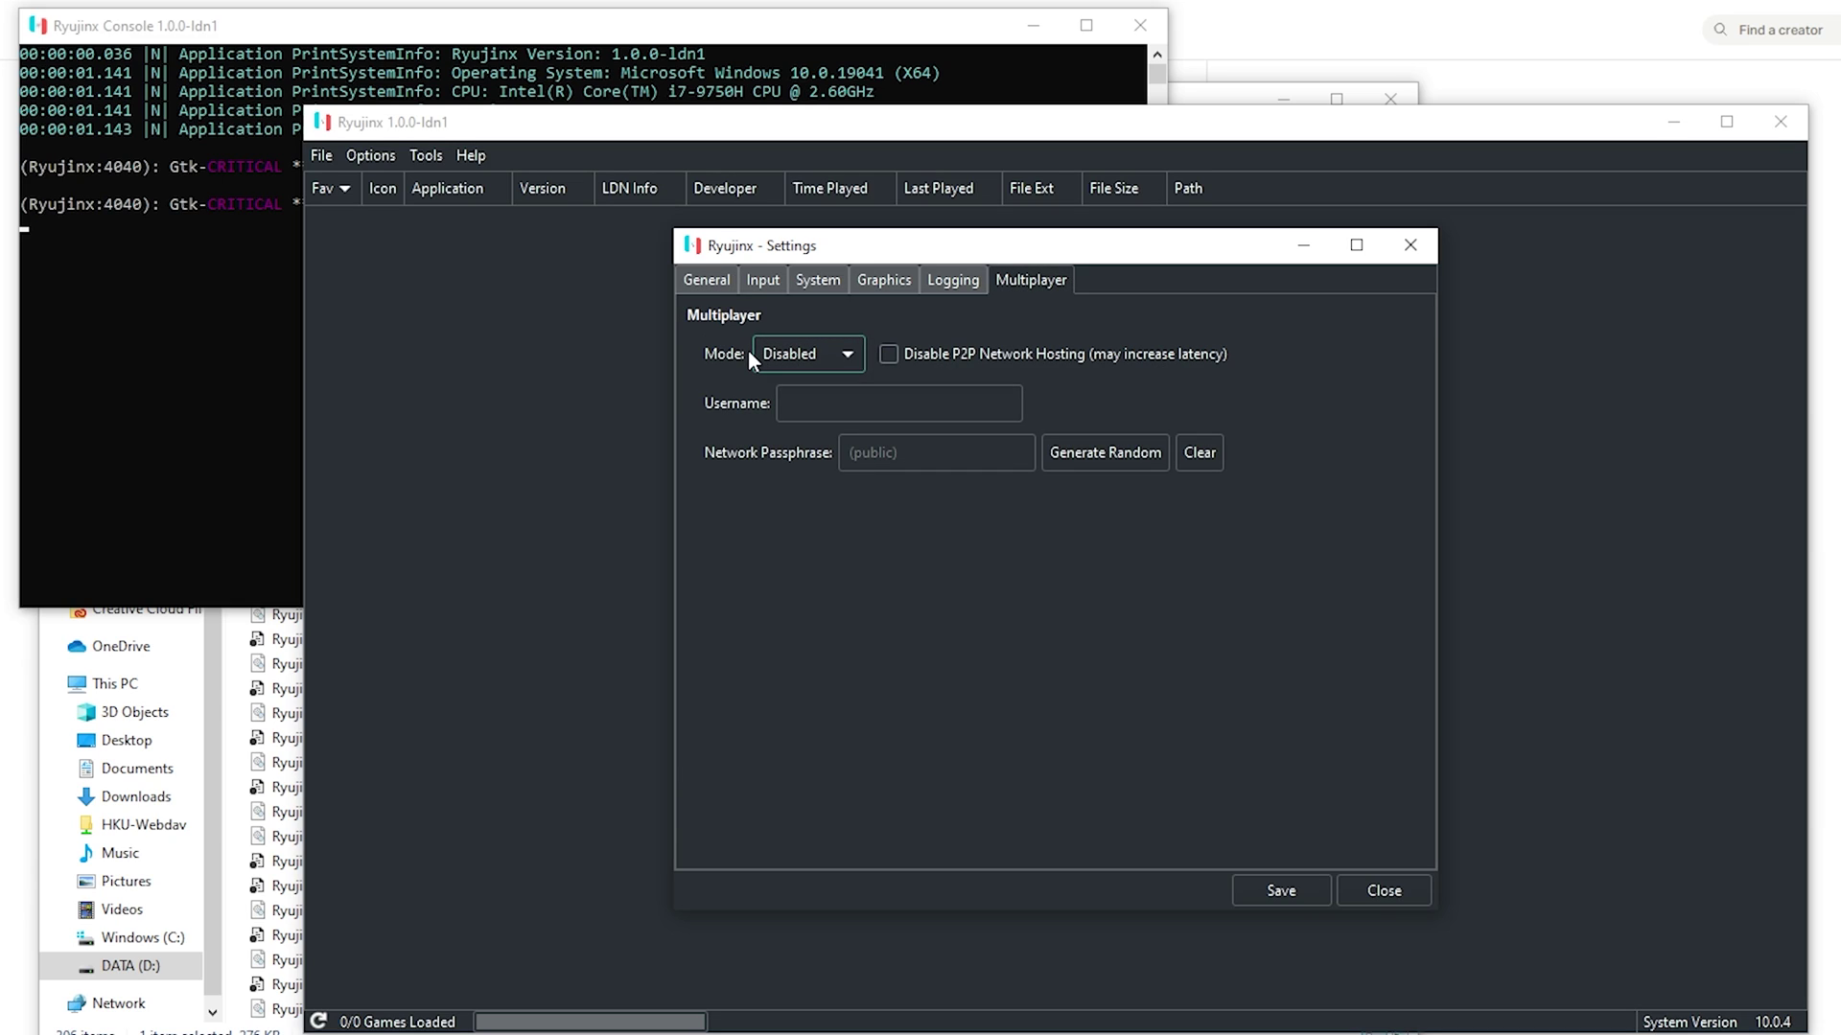
left_click(823, 355)
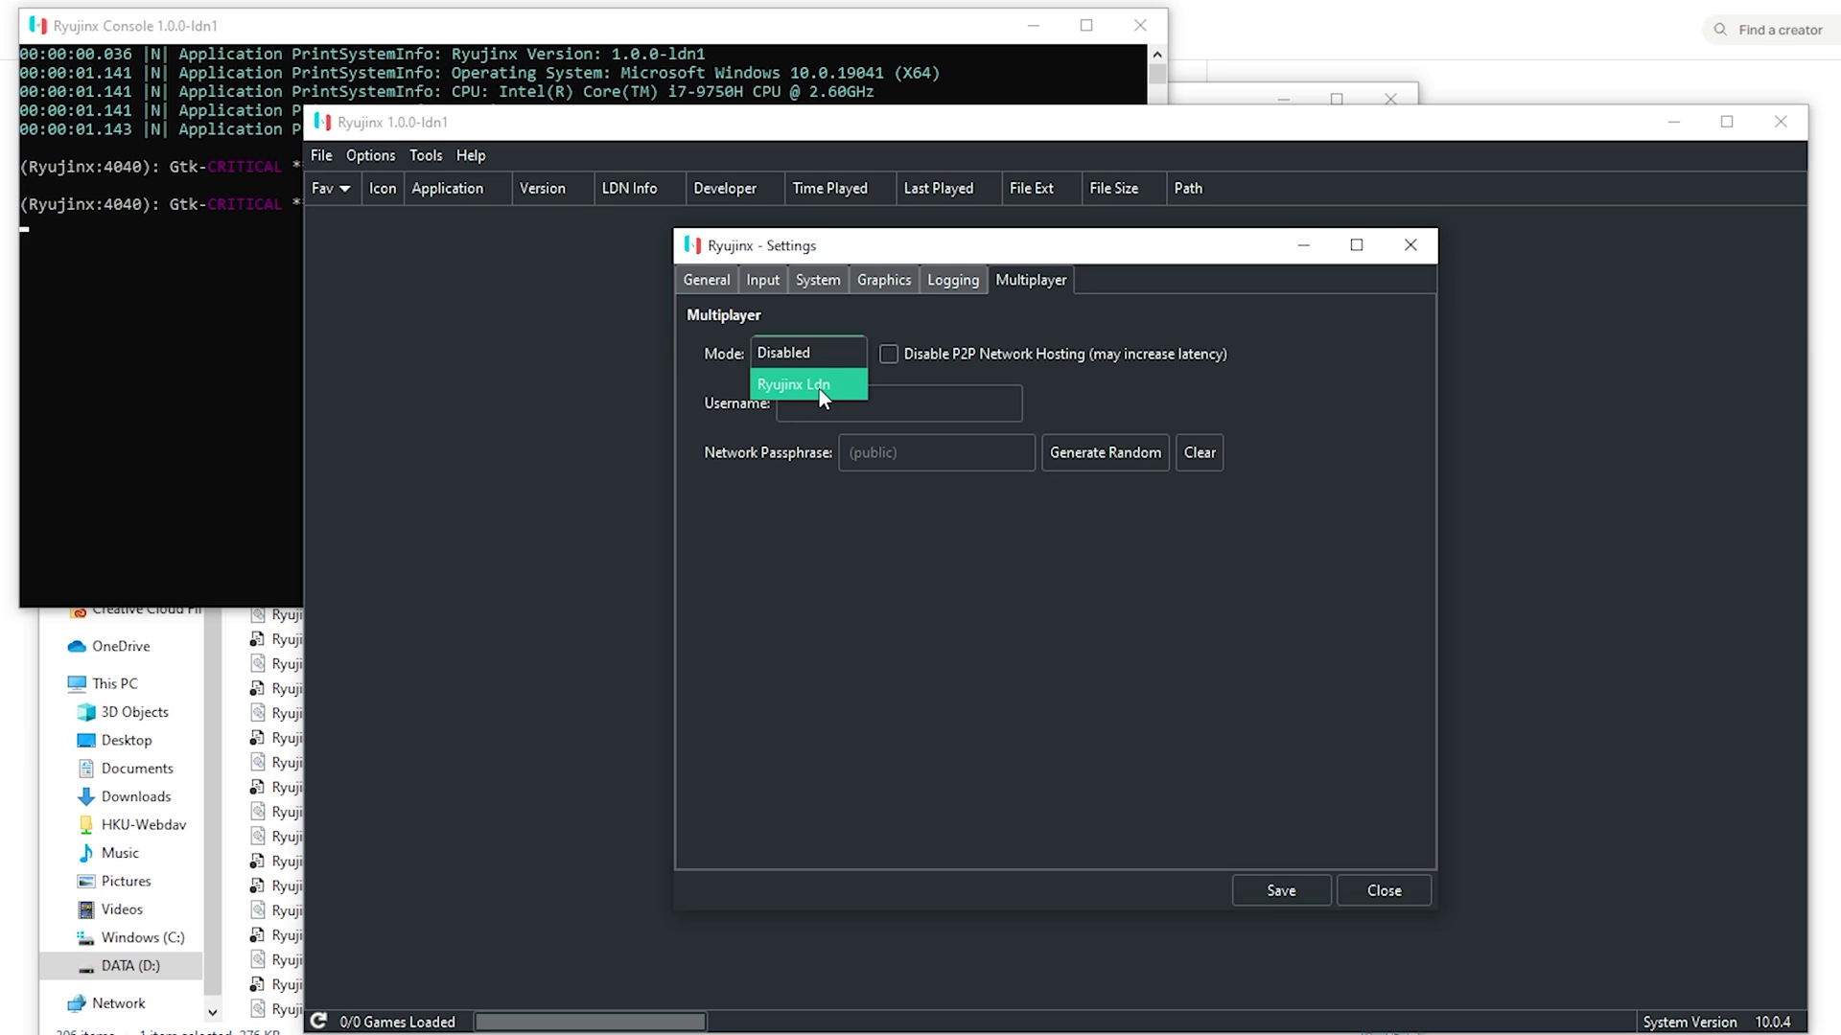
left_click(818, 388)
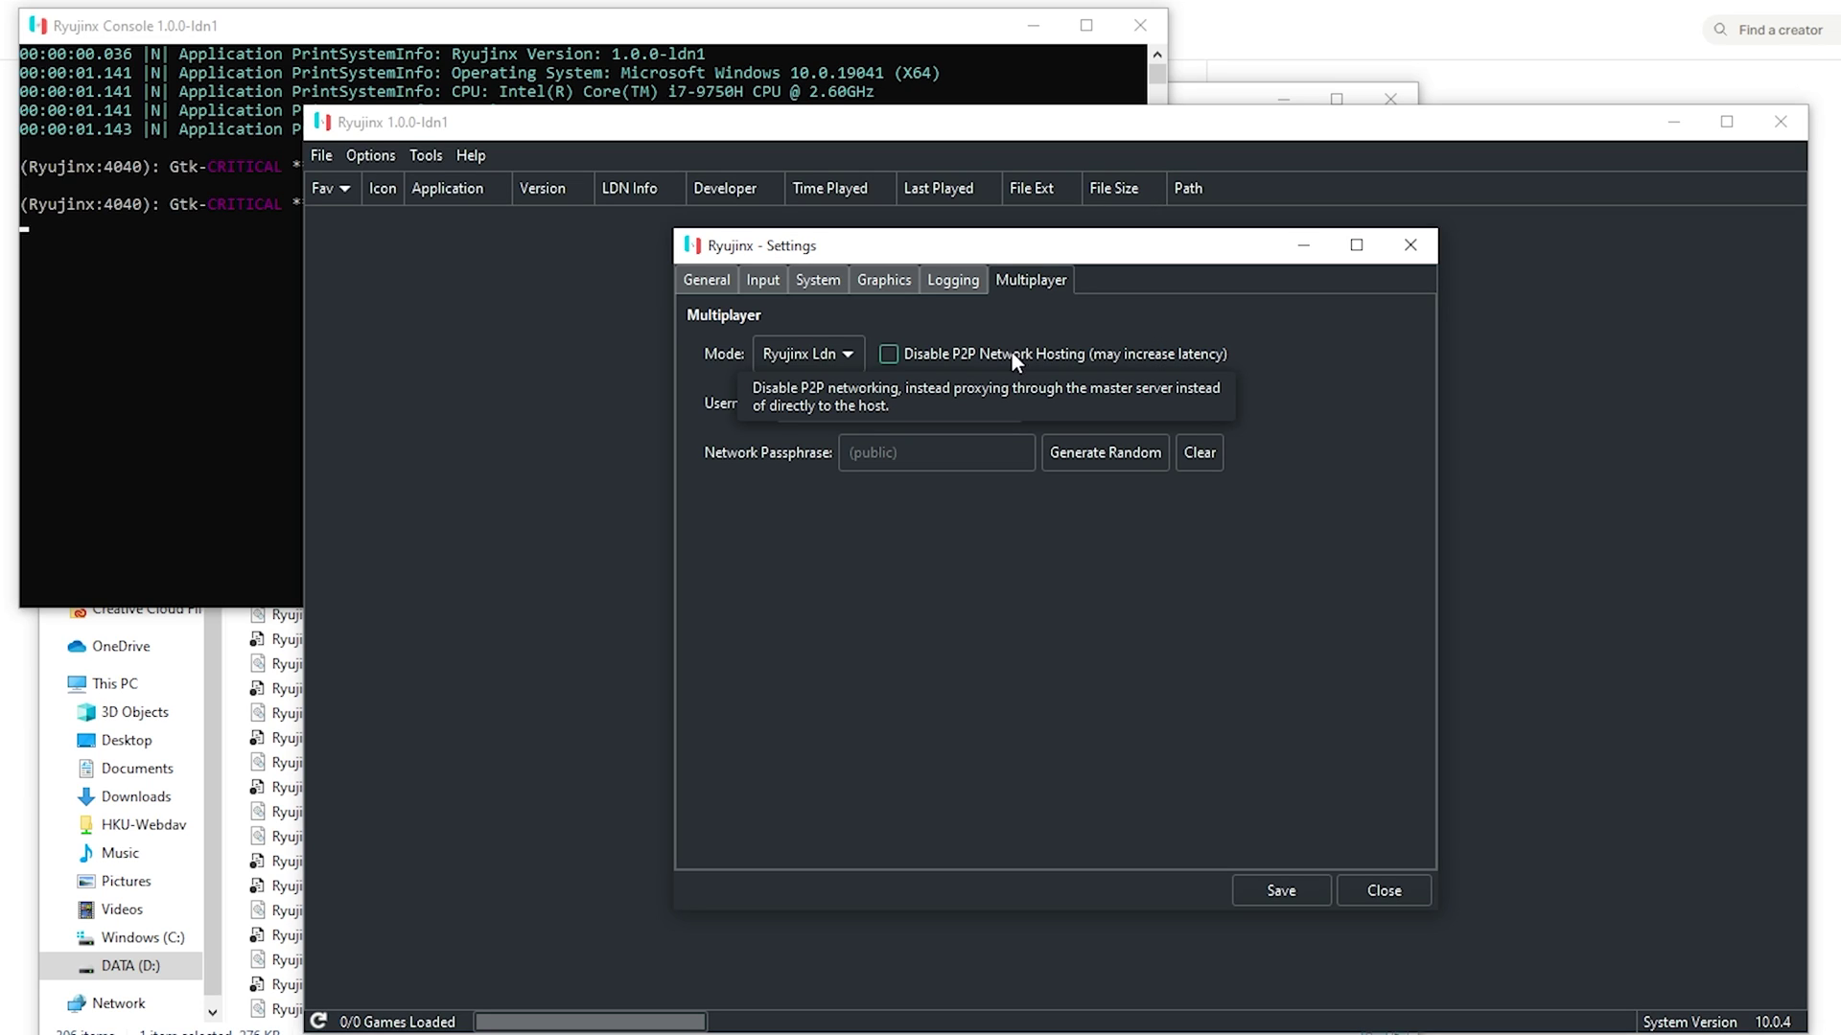
left_click(832, 404)
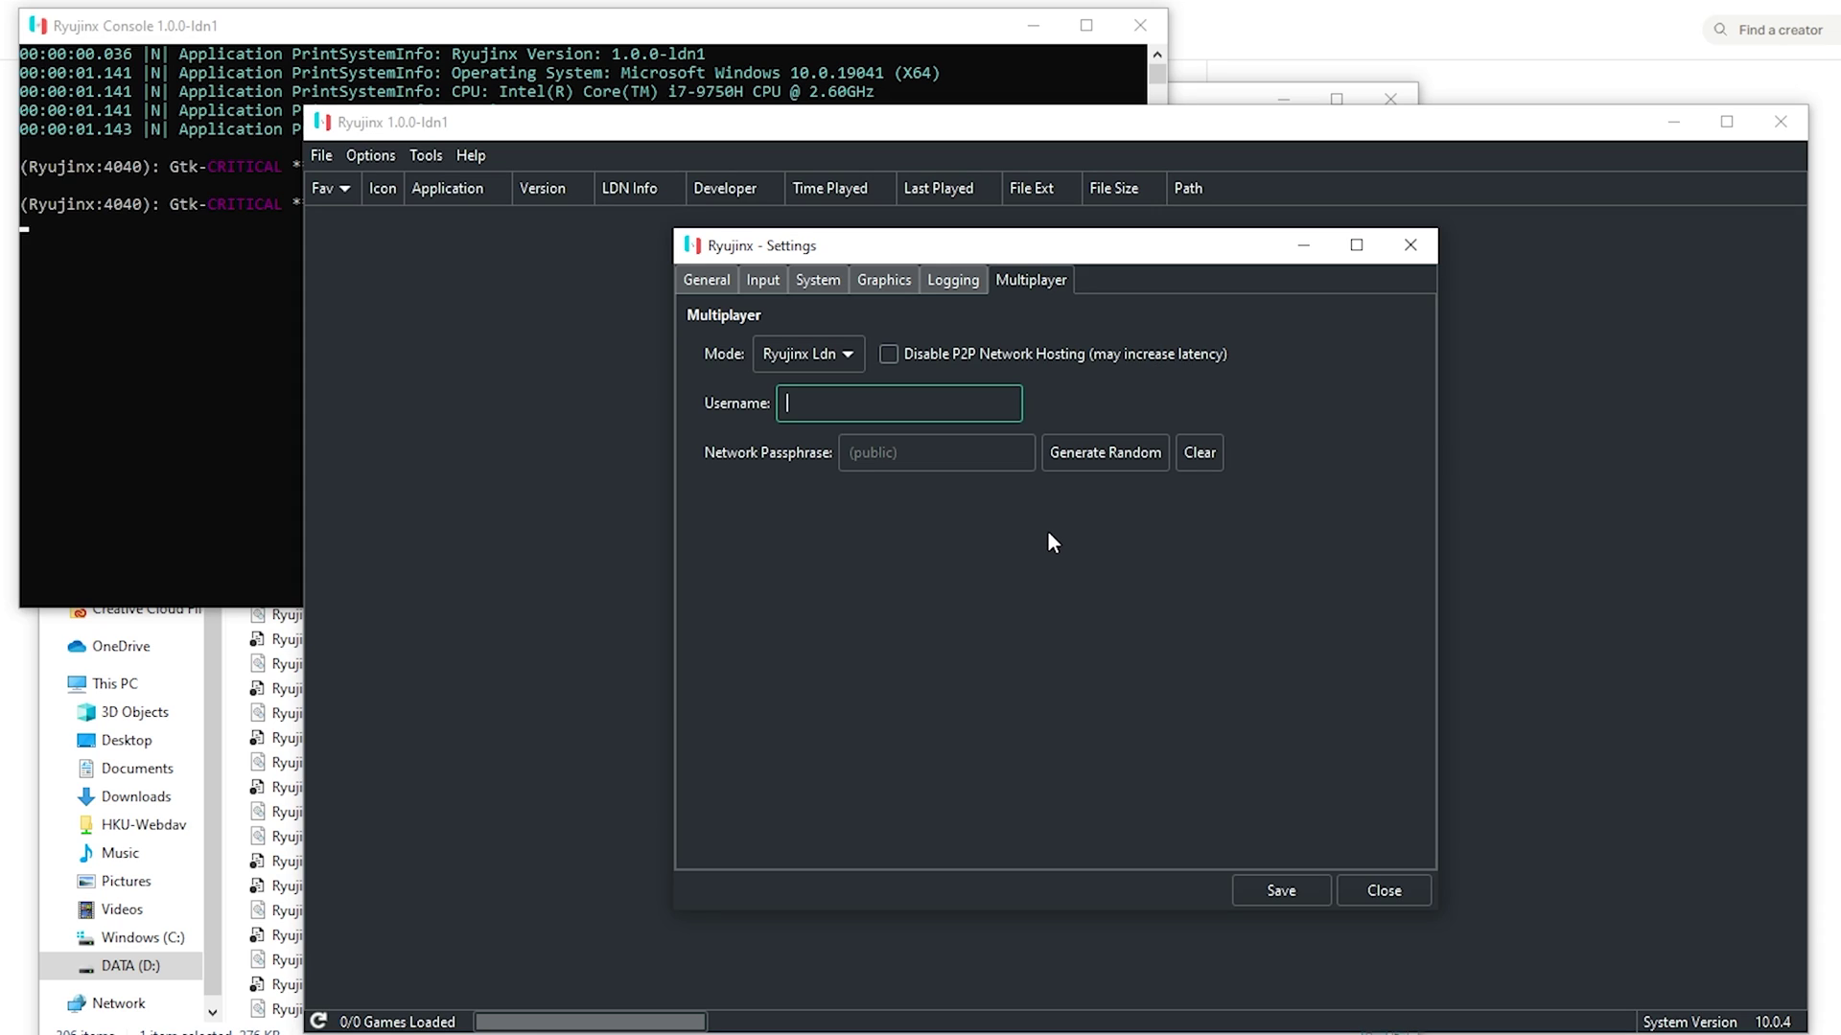
type("tech dunk")
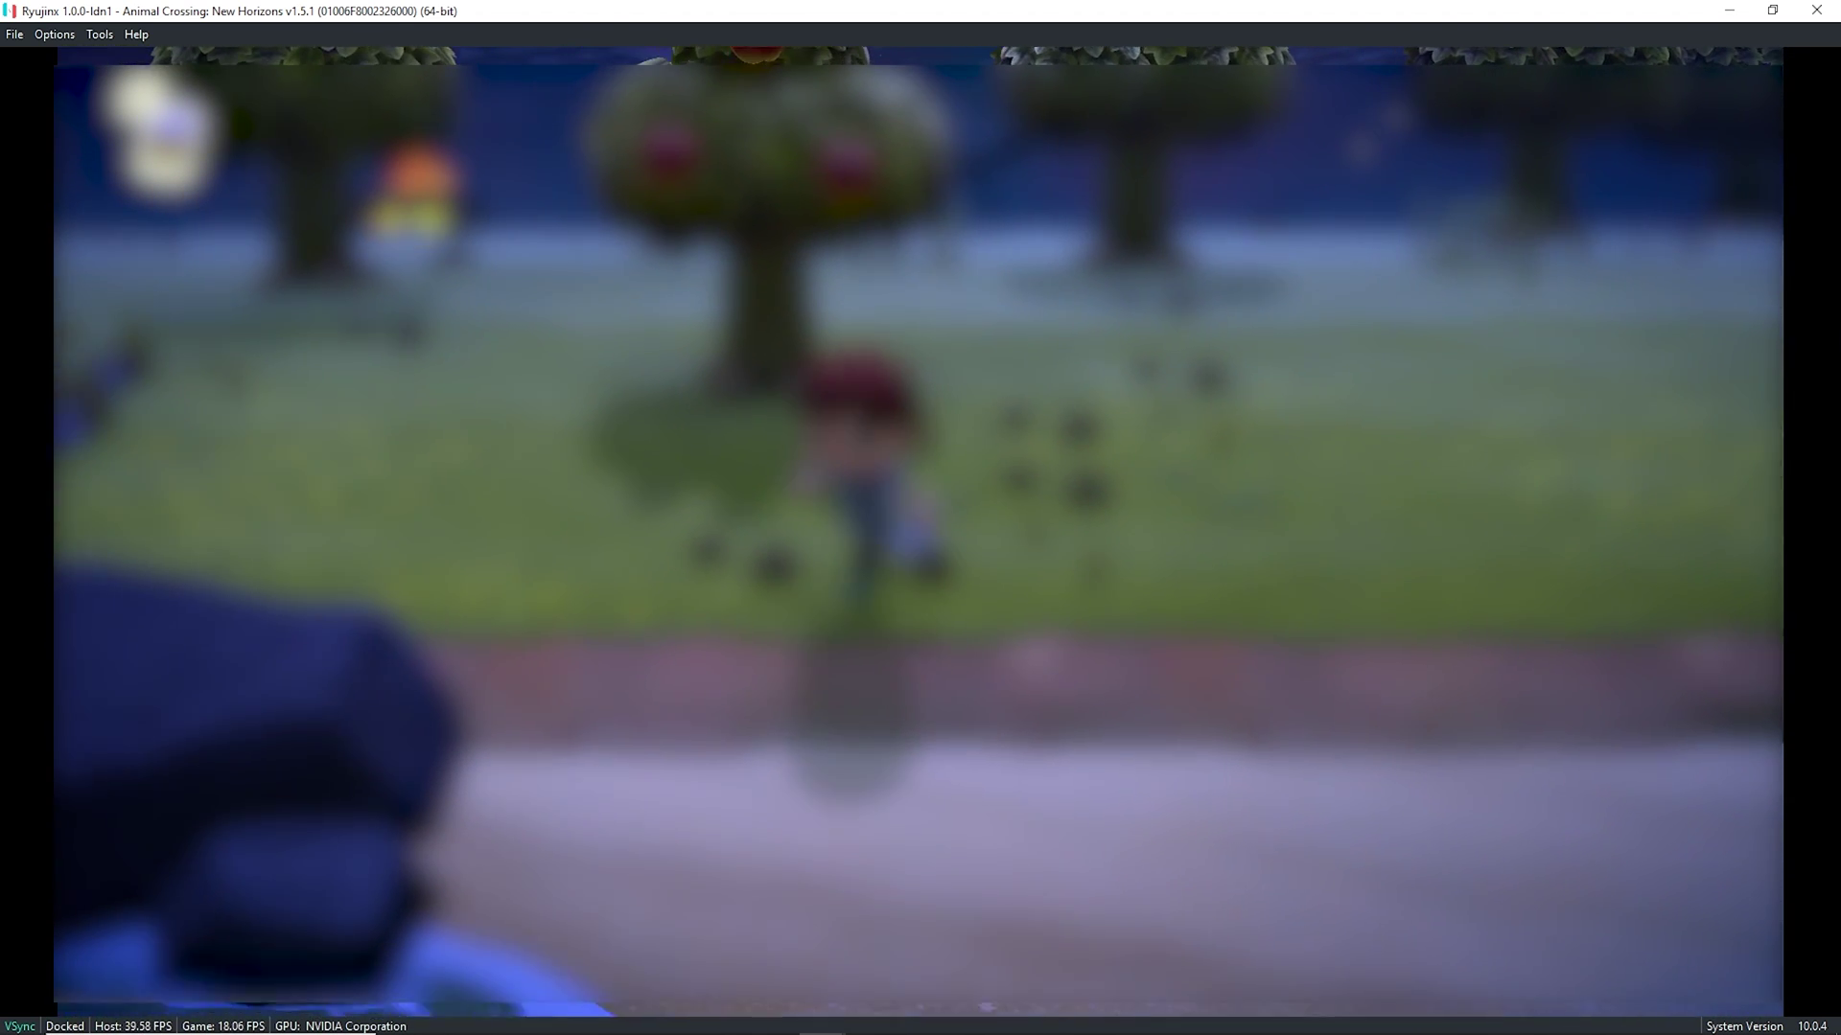
Test Animal Crossing: New Horizons in the ldn1 build by walking the character around the campfire plaza, notice board and tents.
key("s")
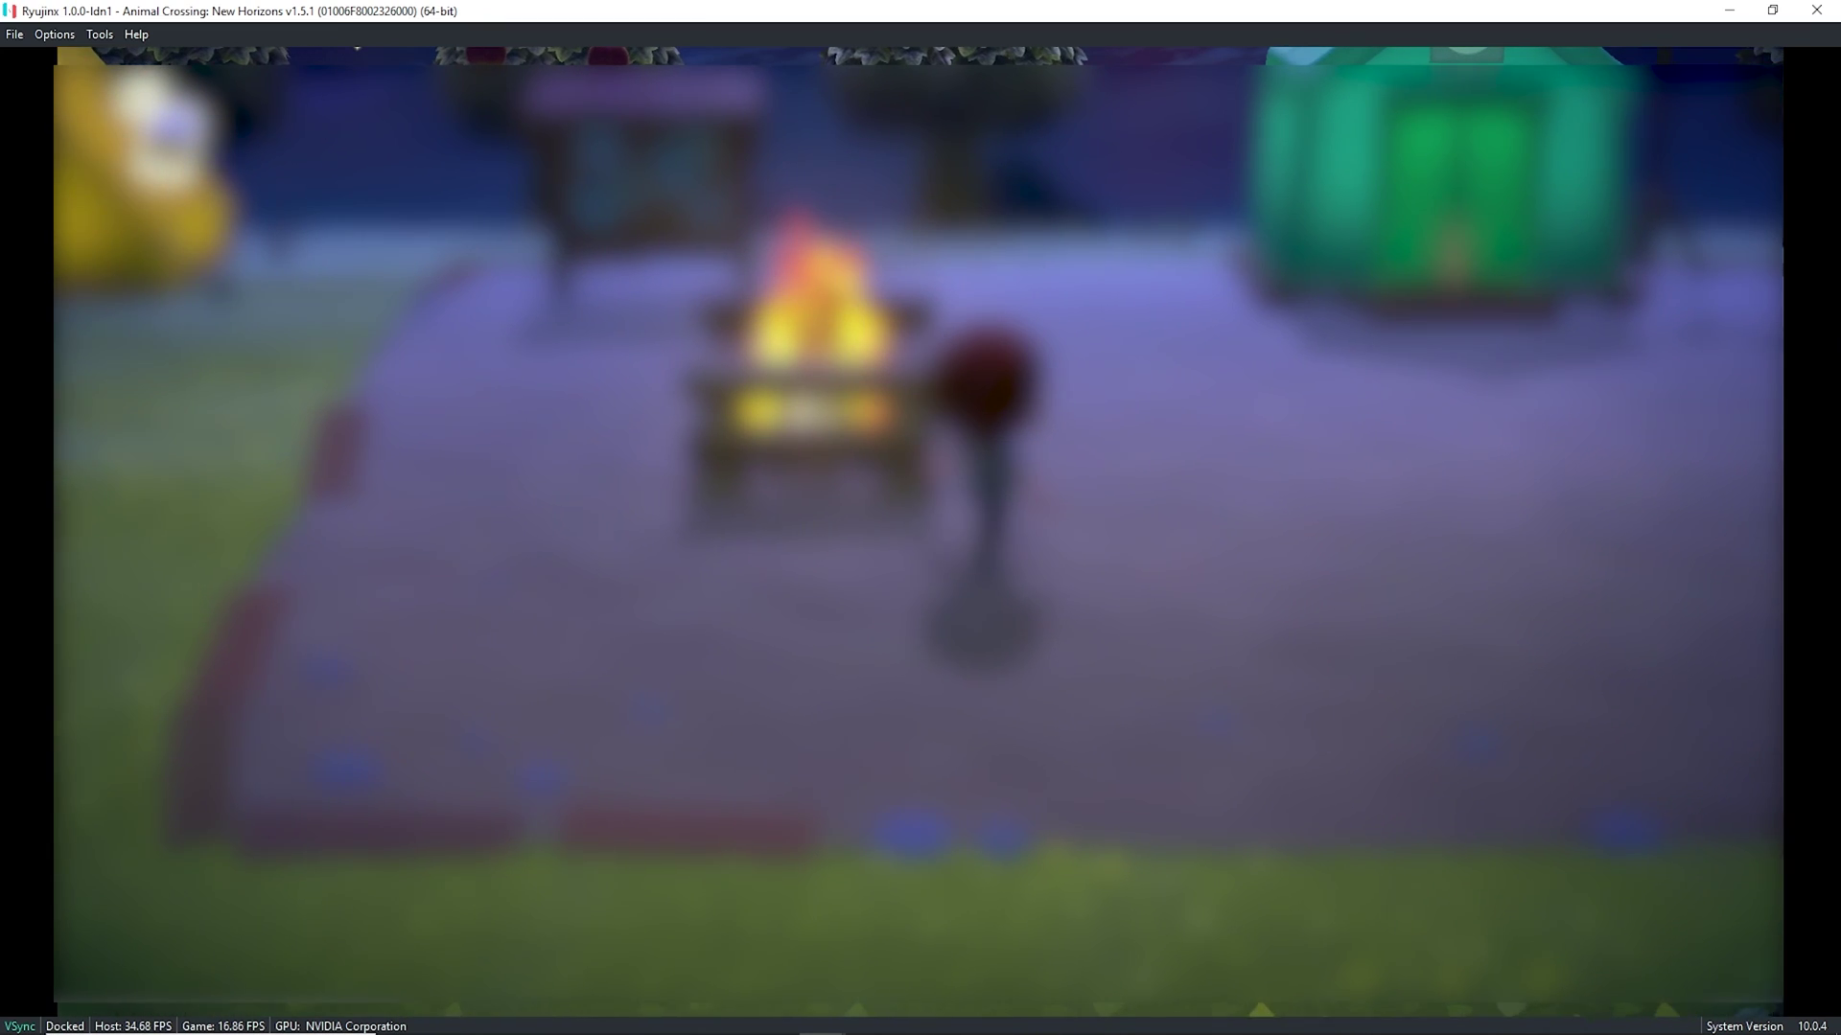
key("d")
key("w")
key("a")
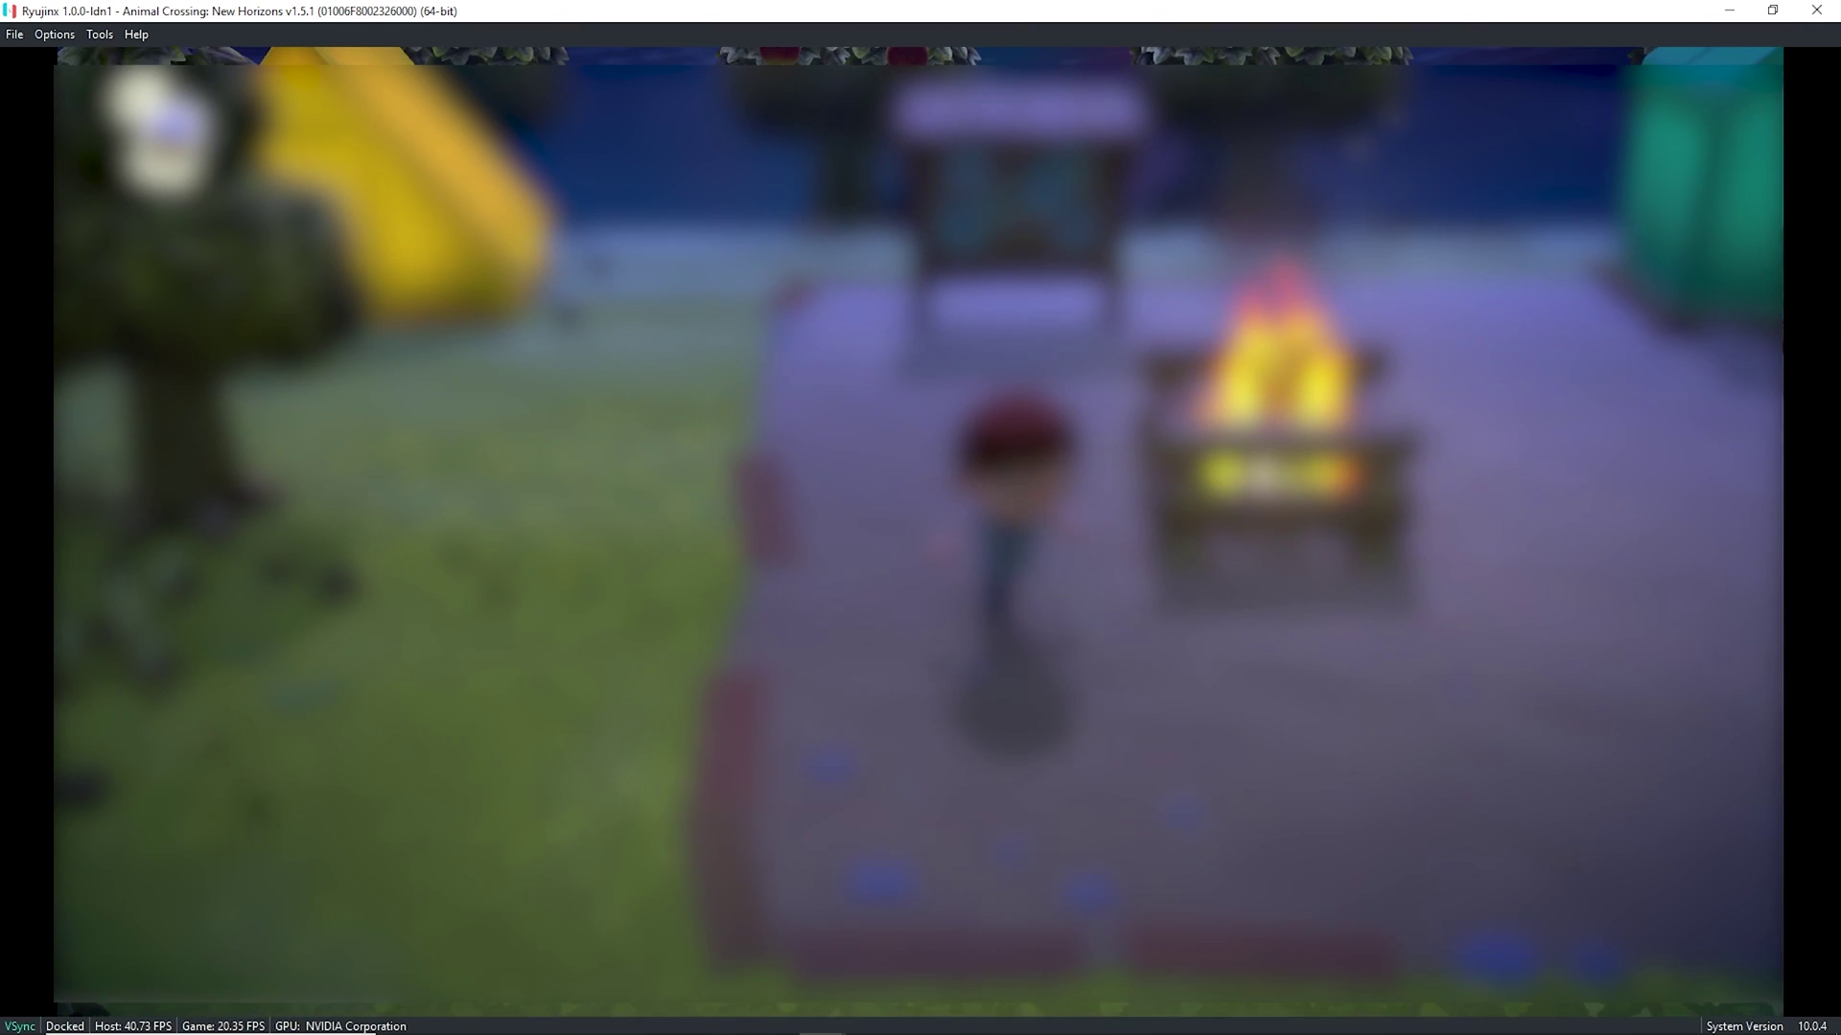
key("d")
key("w")
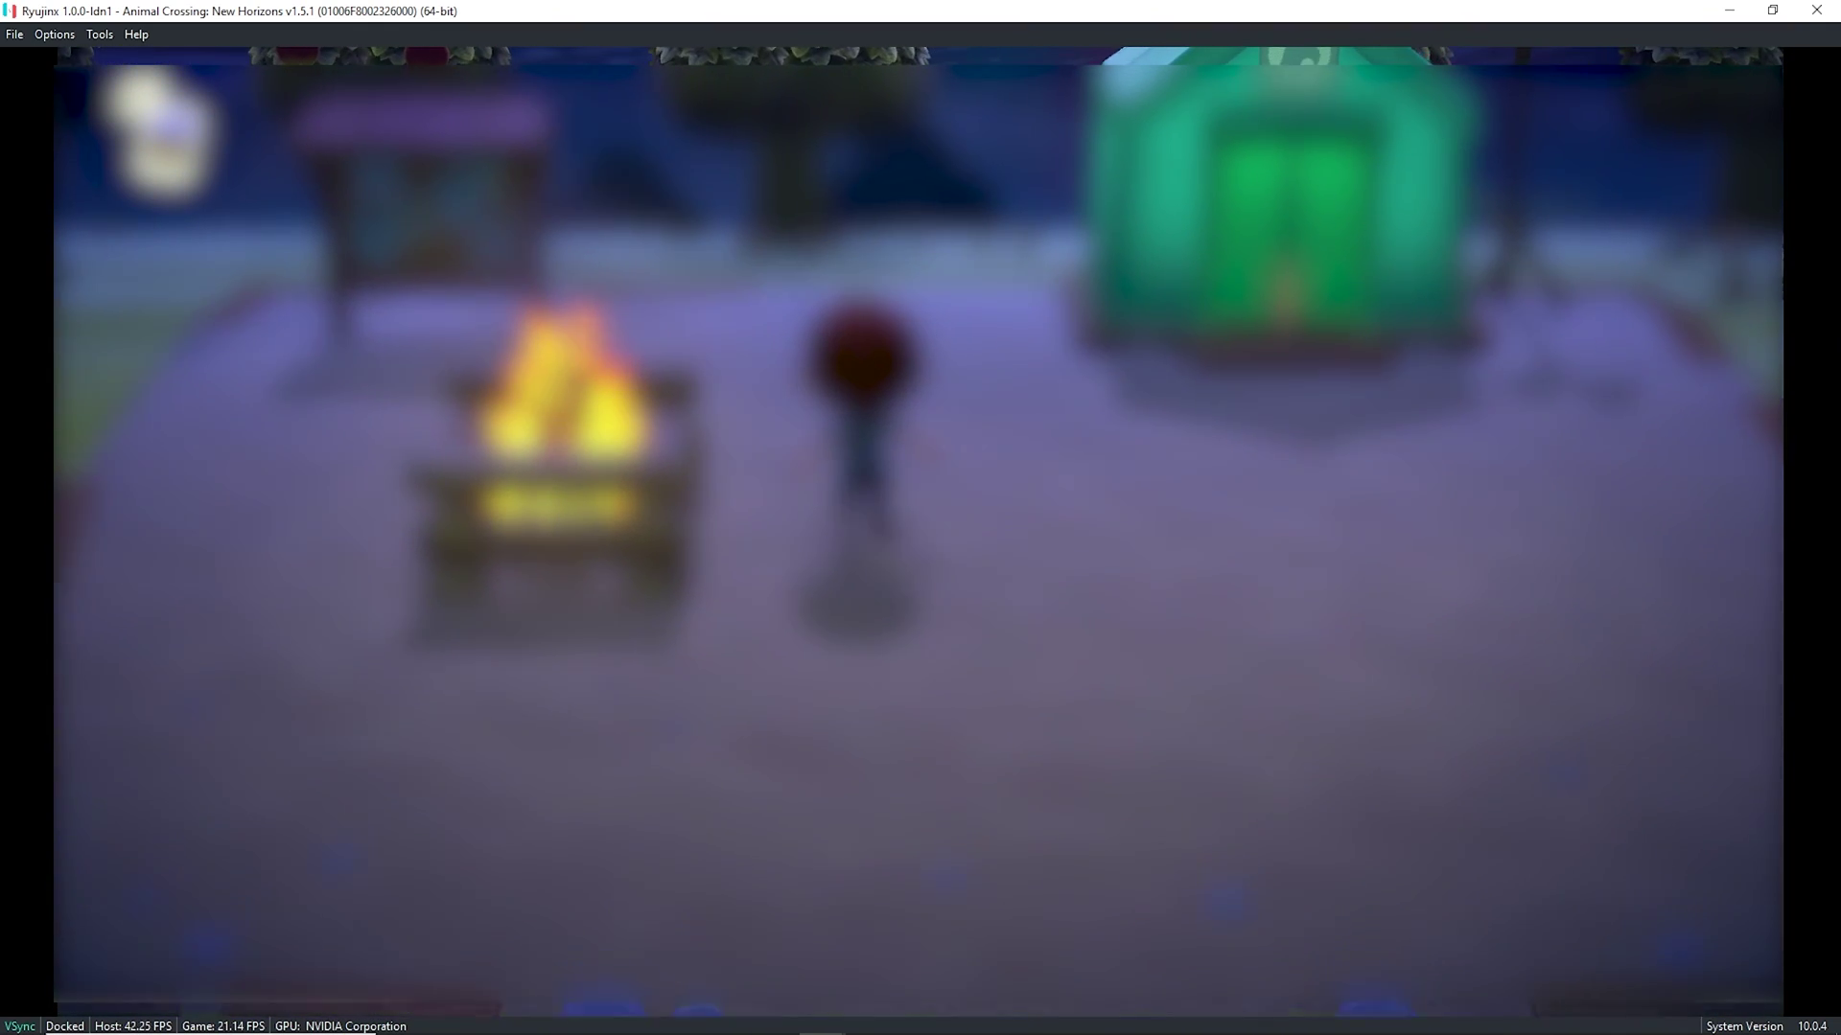
key("a")
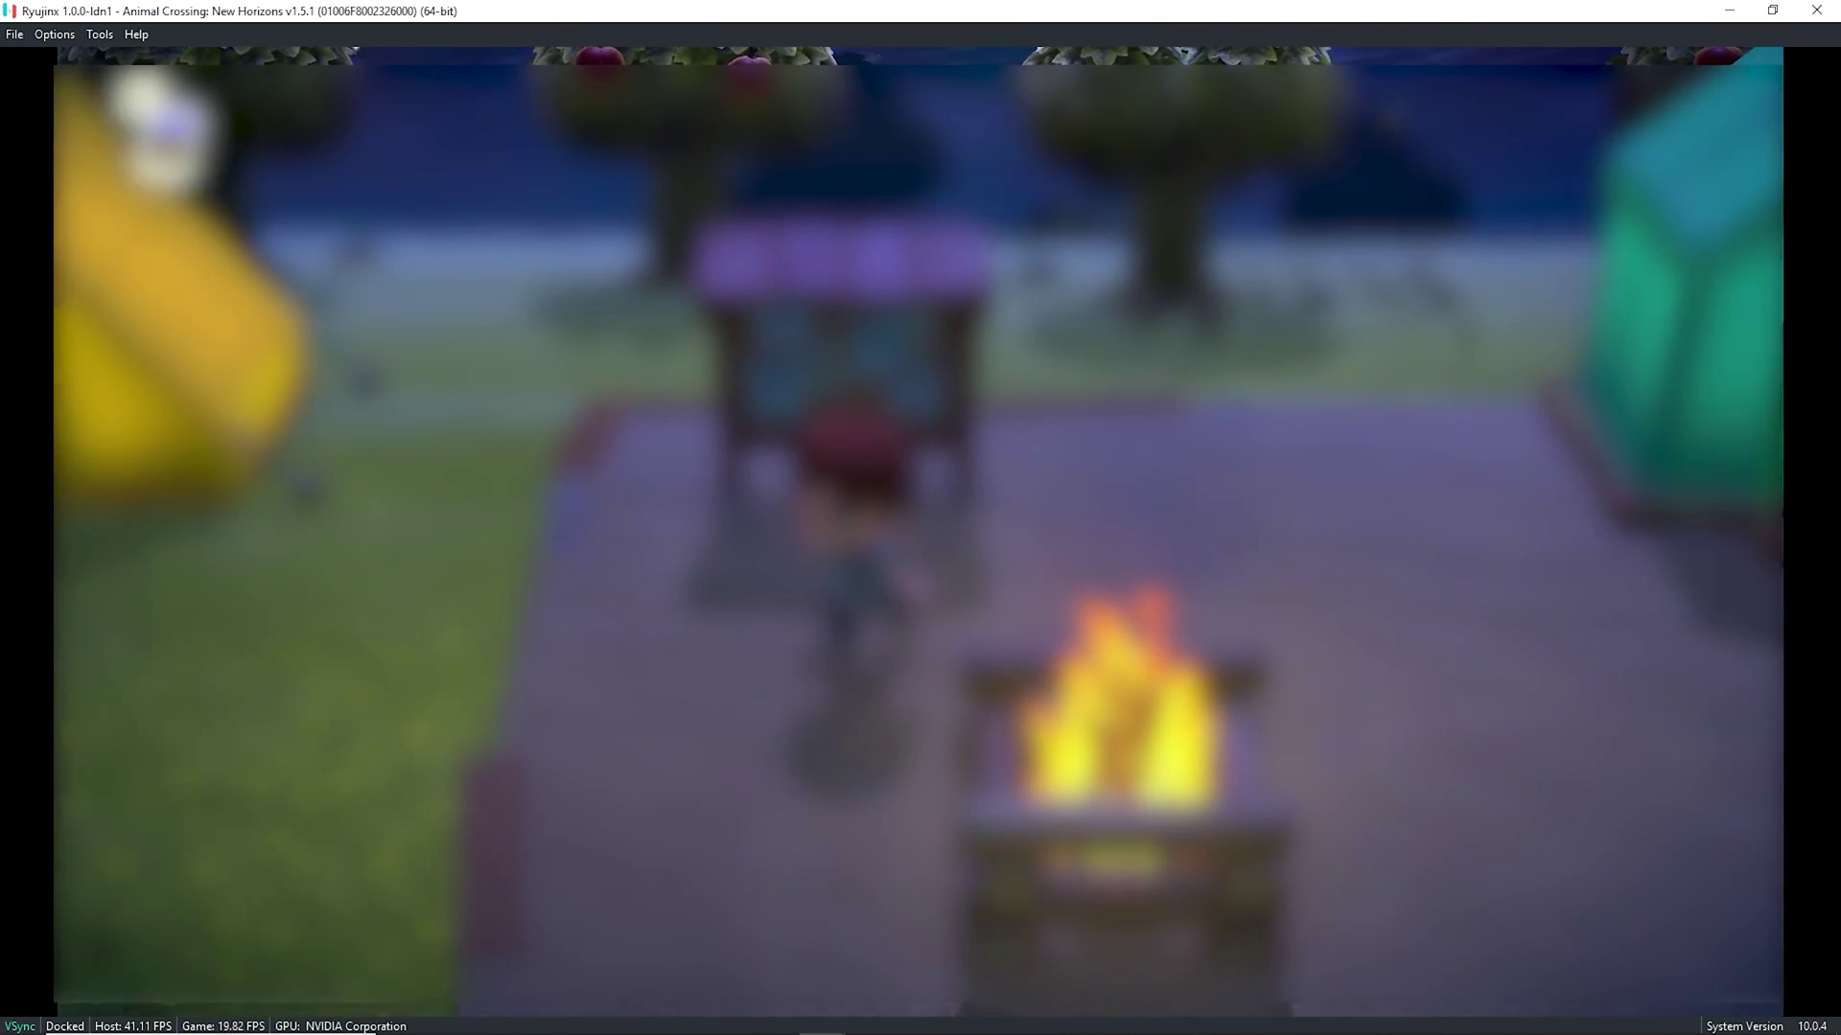
key("s")
key("s")
key("d")
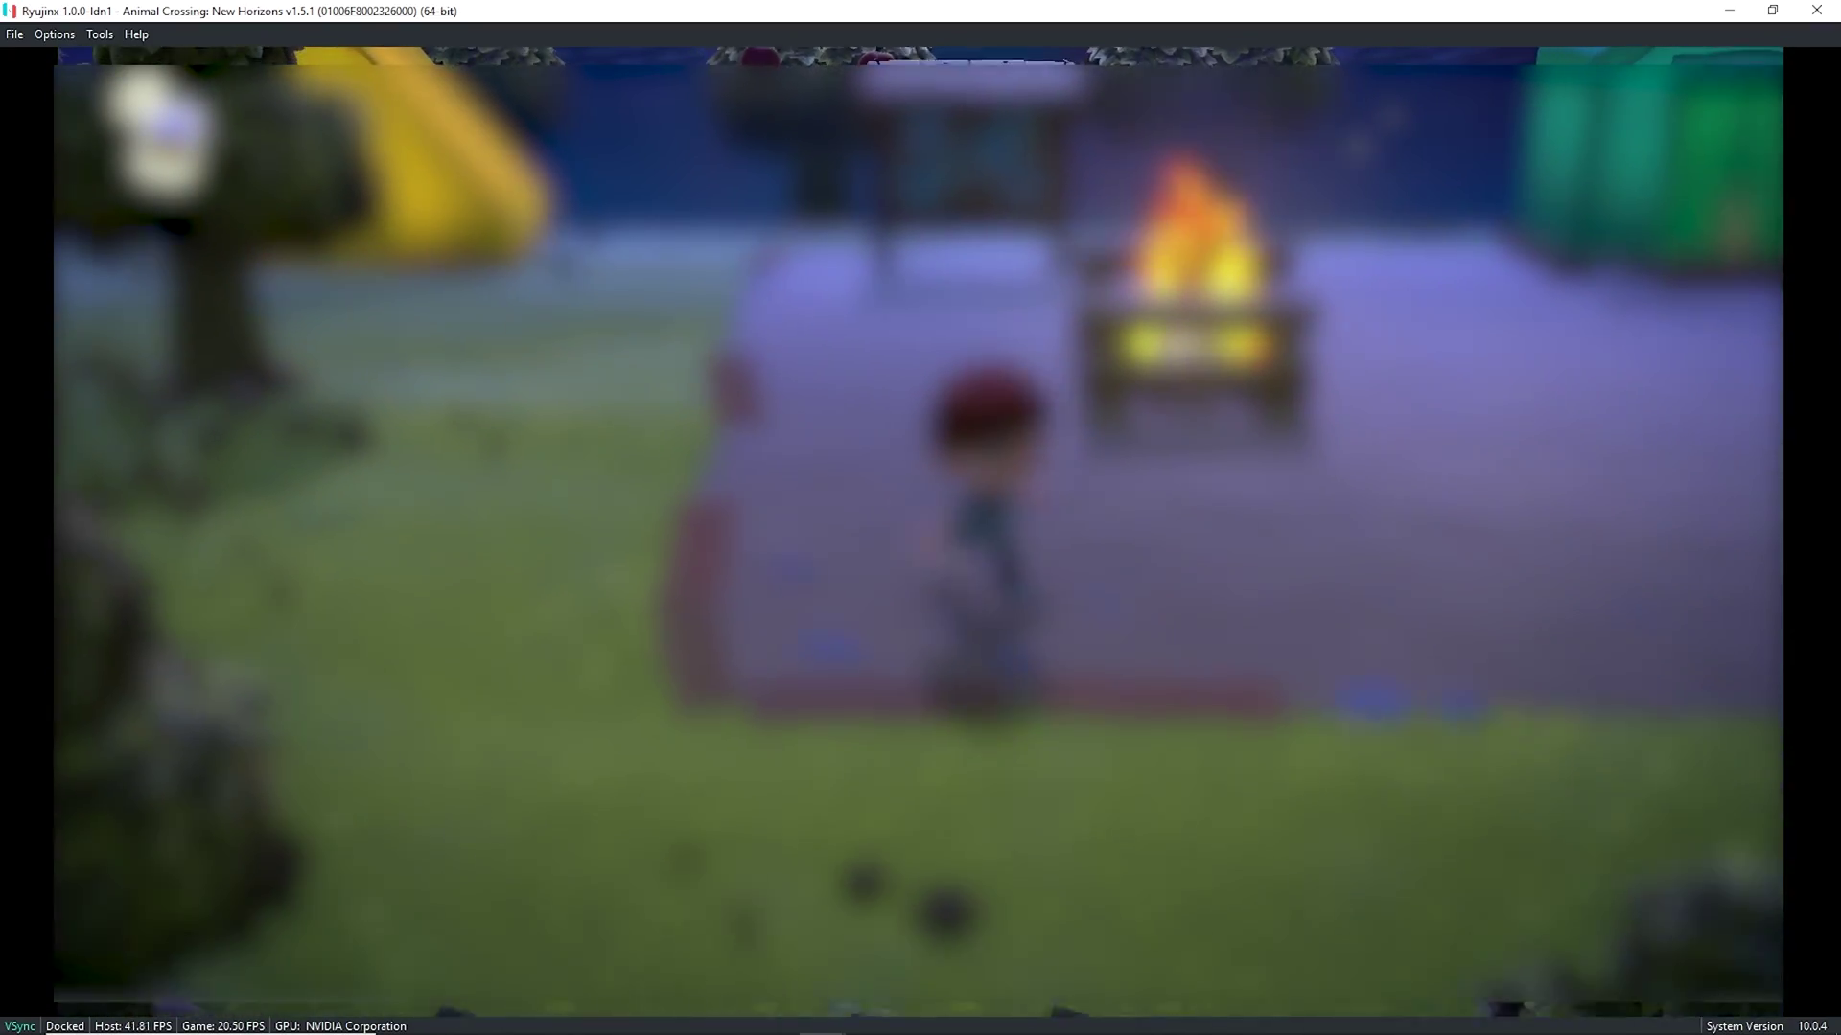